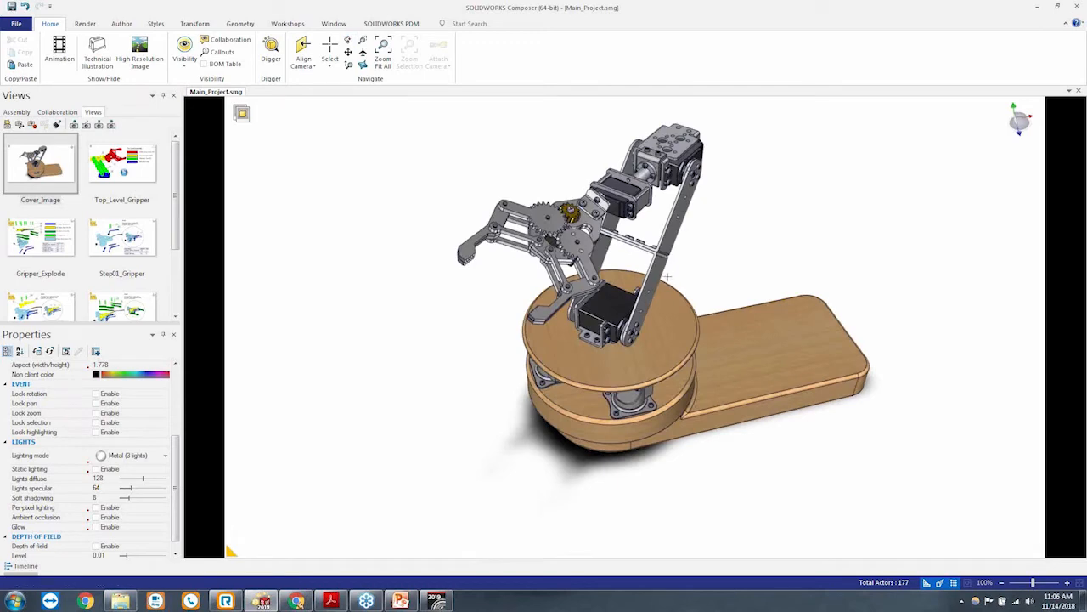
Activate the Top_Level_Gripper view and inspect the event link assigned to the red Gripper_Servo_Assem legend box
{"action": "mouse_move", "coordinate": [669, 282]}
{"action": "right_mouse_down"}
{"action": "mouse_move", "coordinate": [665, 294]}
{"action": "mouse_move", "coordinate": [667, 280]}
{"action": "right_mouse_up"}
{"action": "scroll", "coordinate": [665, 294], "scroll_direction": "up", "scroll_amount": 2}
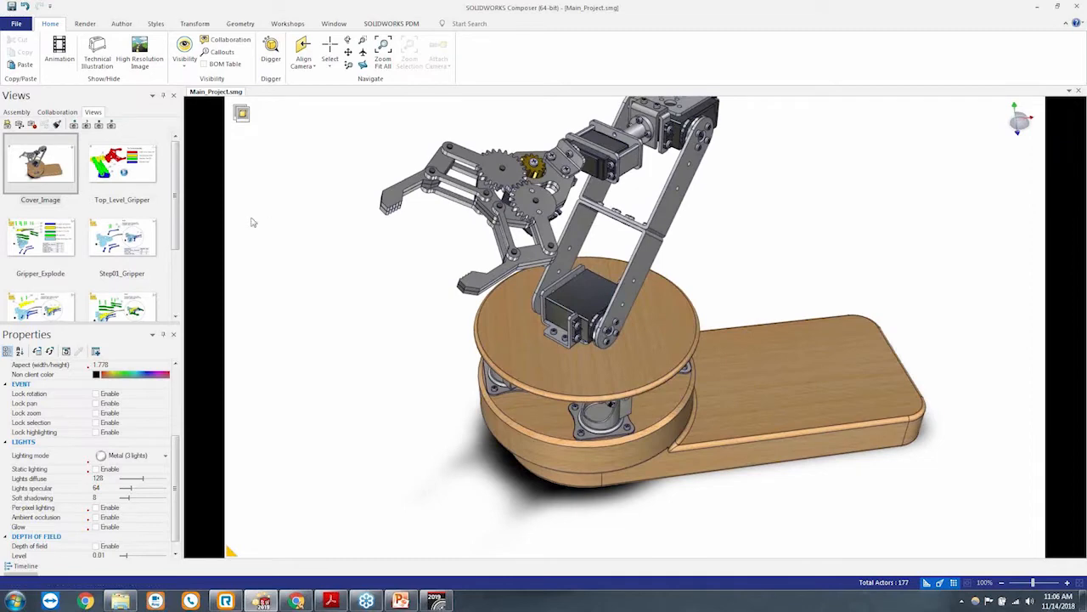
{"action": "left_click", "coordinate": [135, 166]}
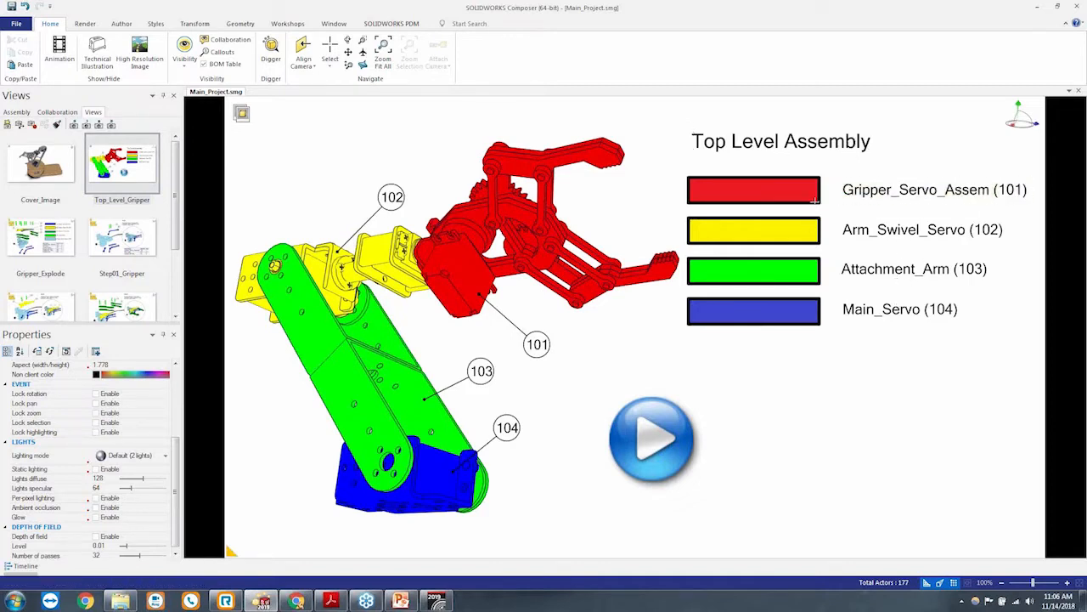
{"action": "left_click", "coordinate": [750, 190]}
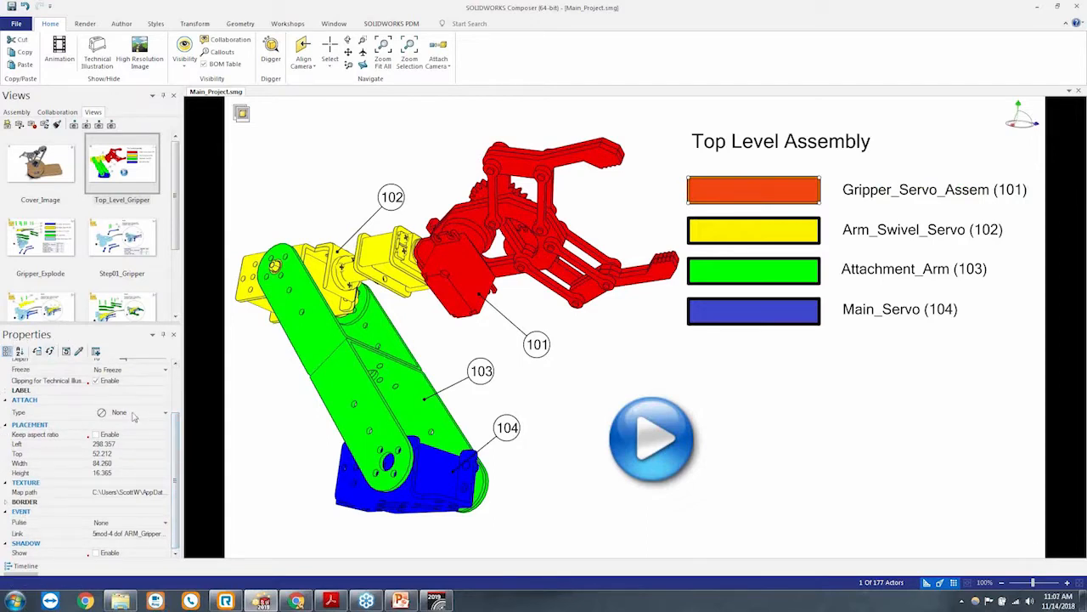
{"action": "left_click", "coordinate": [100, 533]}
{"action": "left_click", "coordinate": [127, 534]}
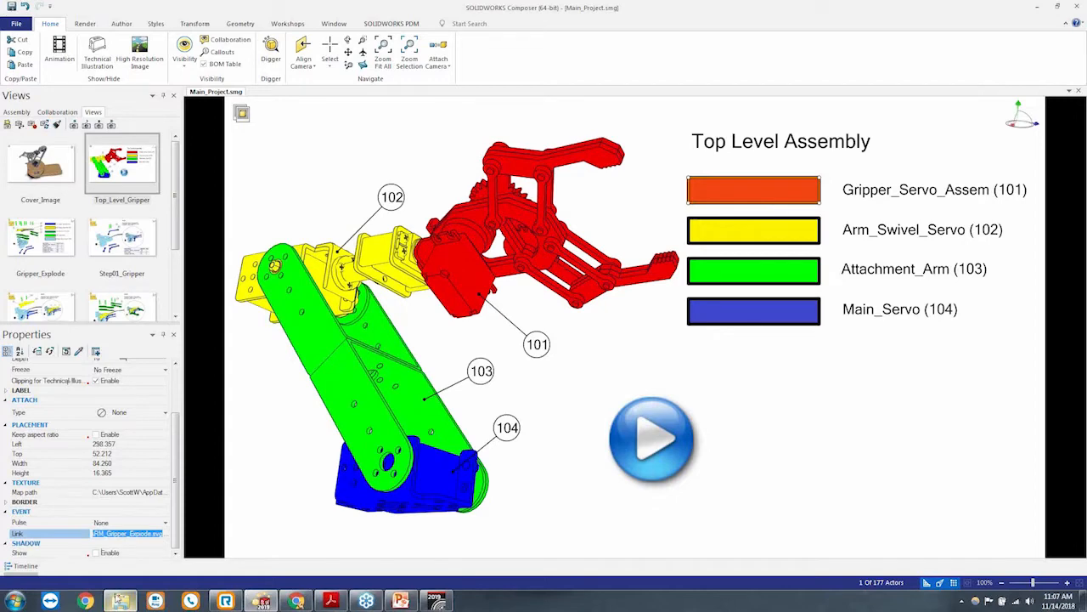
Switch to Windows Explorer and open 5mod-4 dof ARM_Gripper_Explode.svg from the ~Final_Project folder
{"action": "left_click", "coordinate": [119, 601]}
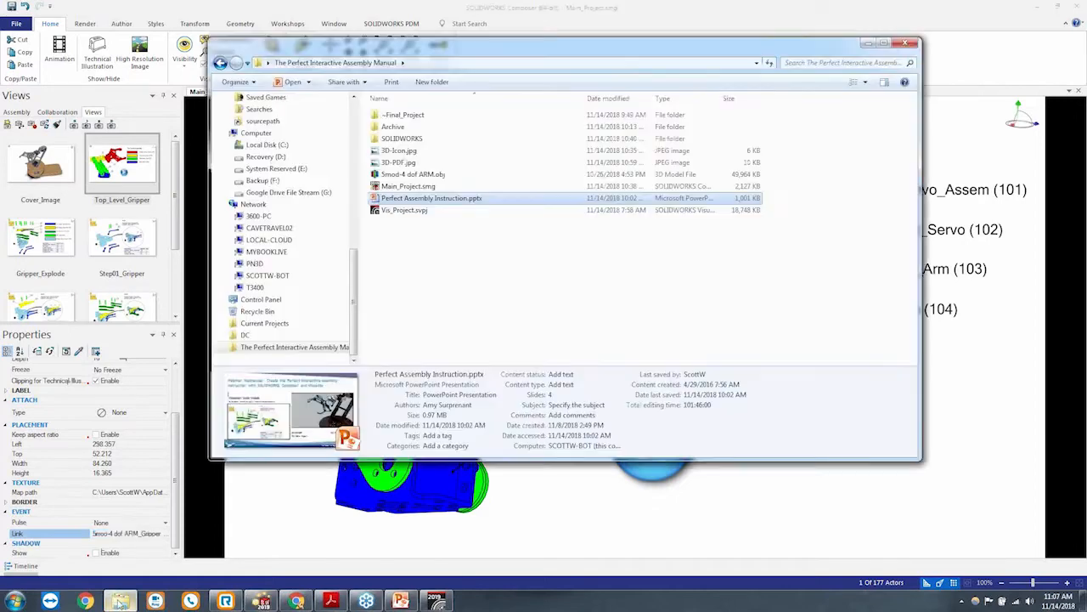
{"action": "double_click", "coordinate": [403, 115]}
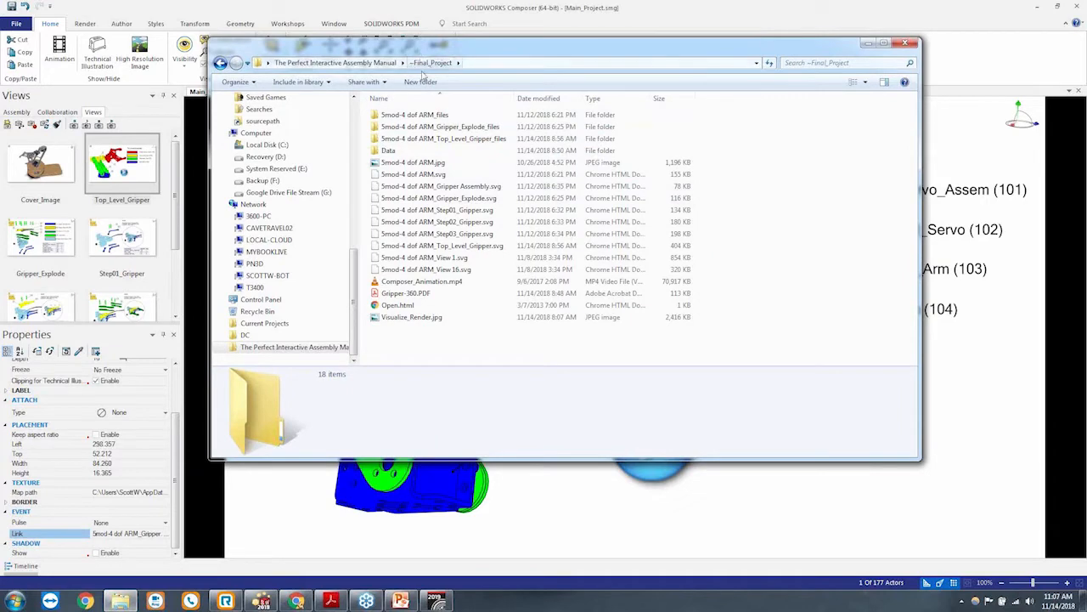
{"action": "left_click_drag", "start_coordinate": [343, 52], "coordinate": [473, 30]}
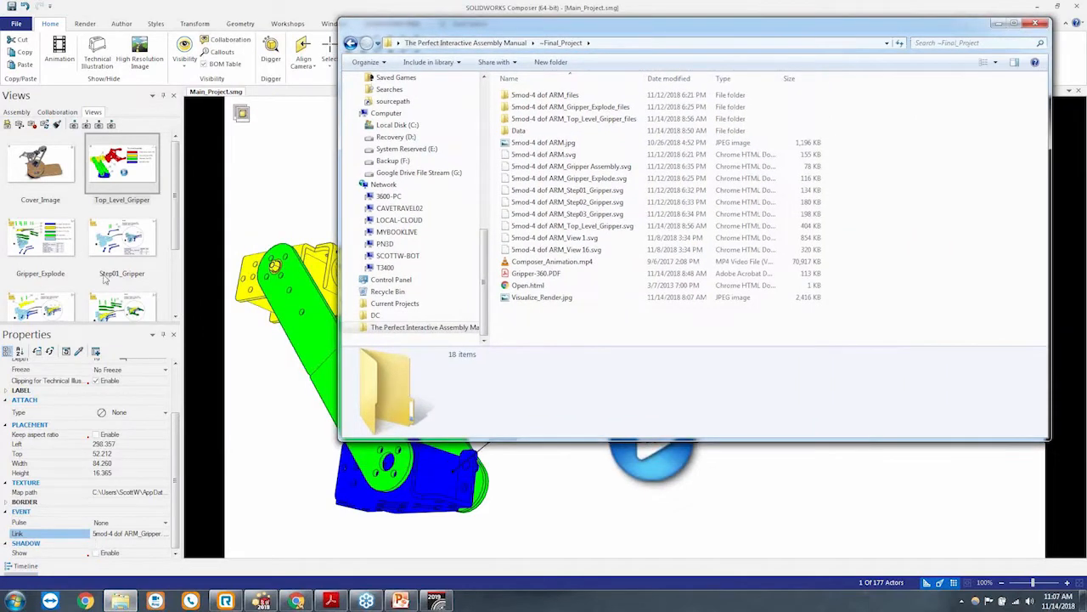
{"action": "left_click_drag", "start_coordinate": [718, 23], "coordinate": [718, 28]}
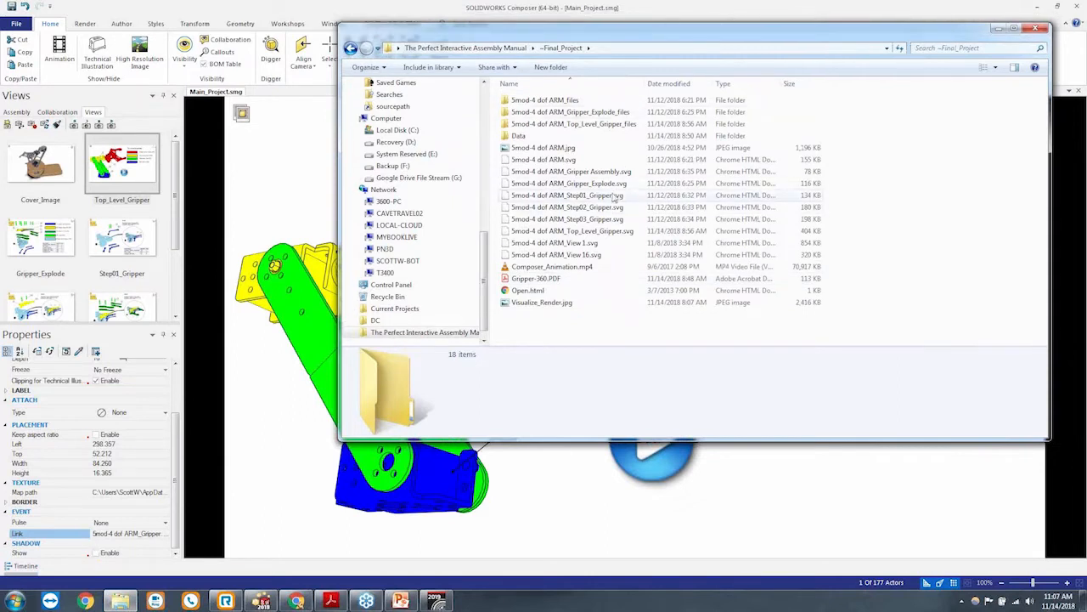
{"action": "left_click", "coordinate": [607, 184]}
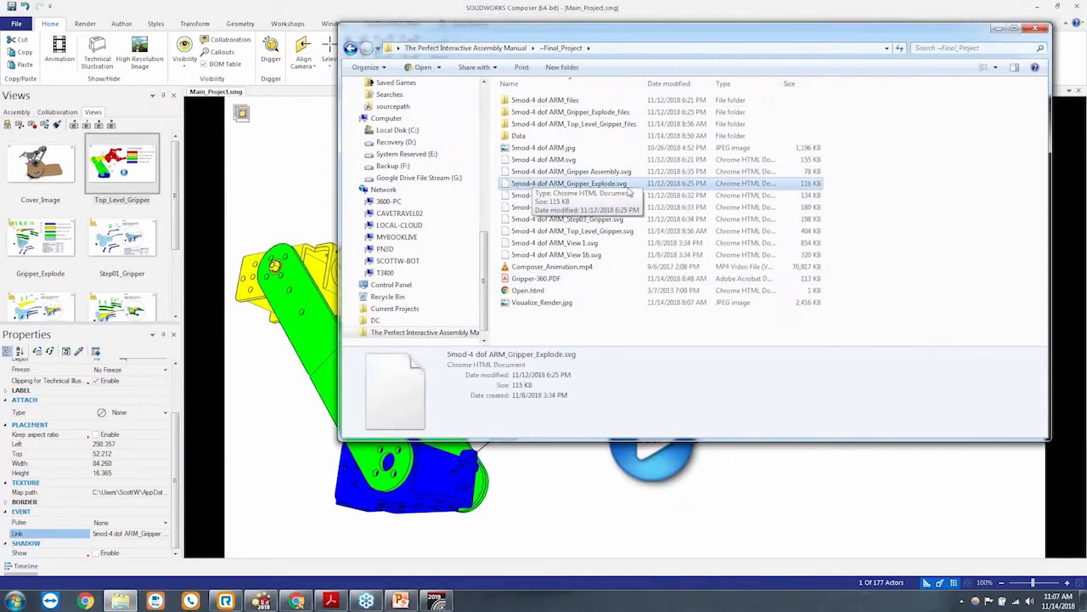
{"action": "double_click", "coordinate": [610, 187]}
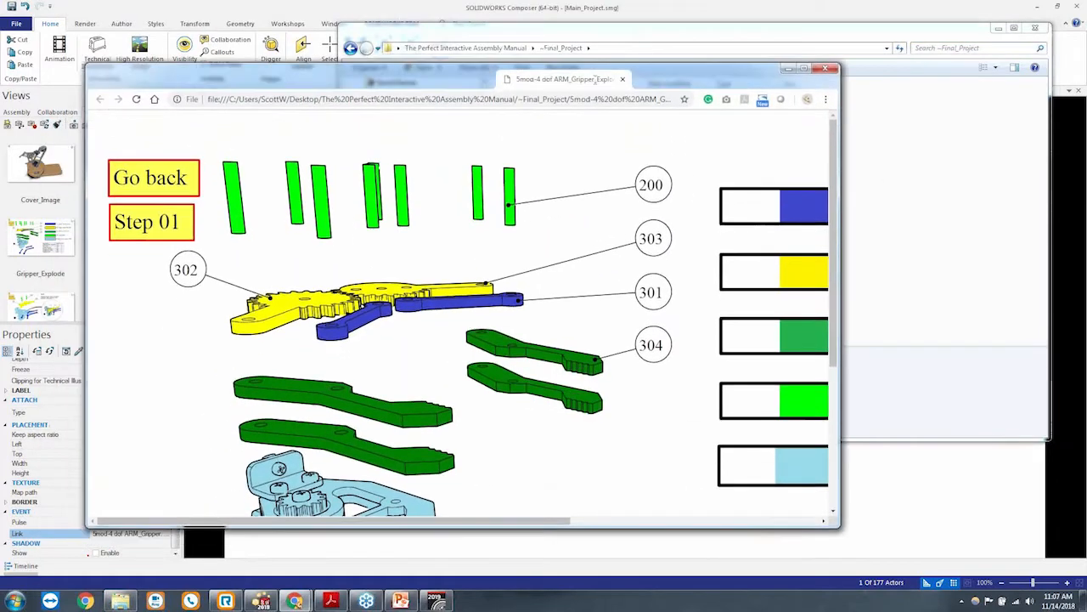
Widen the browser window to look over the exploded gripper page, close it and return to SOLIDWORKS Composer
{"action": "left_click_drag", "start_coordinate": [839, 392], "coordinate": [1000, 392]}
{"action": "scroll", "coordinate": [903, 356], "scroll_direction": "down", "scroll_amount": 3}
{"action": "scroll", "coordinate": [619, 332], "scroll_direction": "up", "scroll_amount": 3}
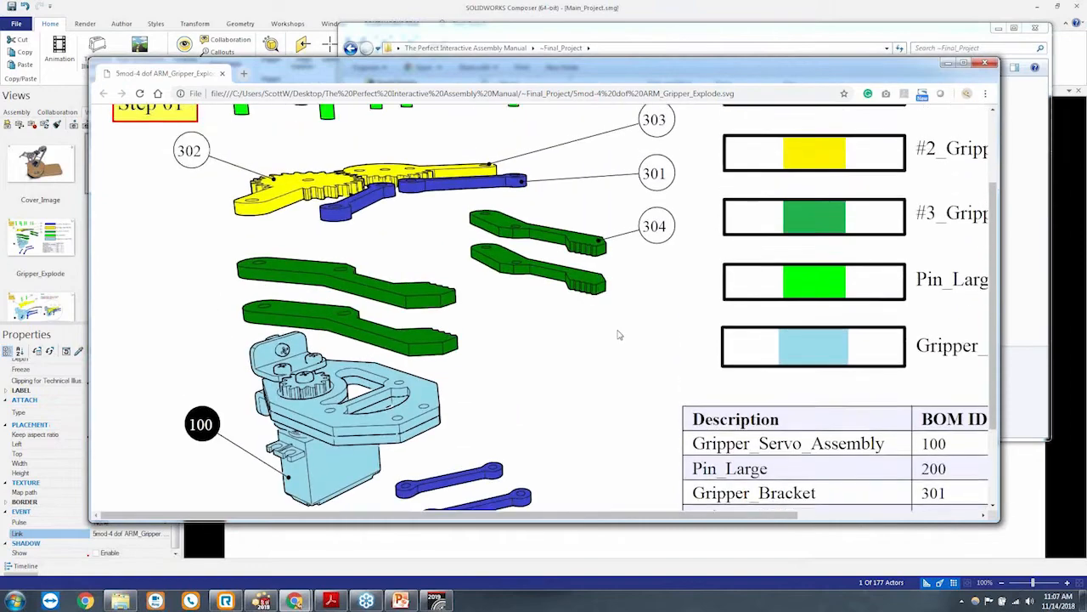
{"action": "left_click", "coordinate": [985, 63]}
{"action": "left_click", "coordinate": [544, 16]}
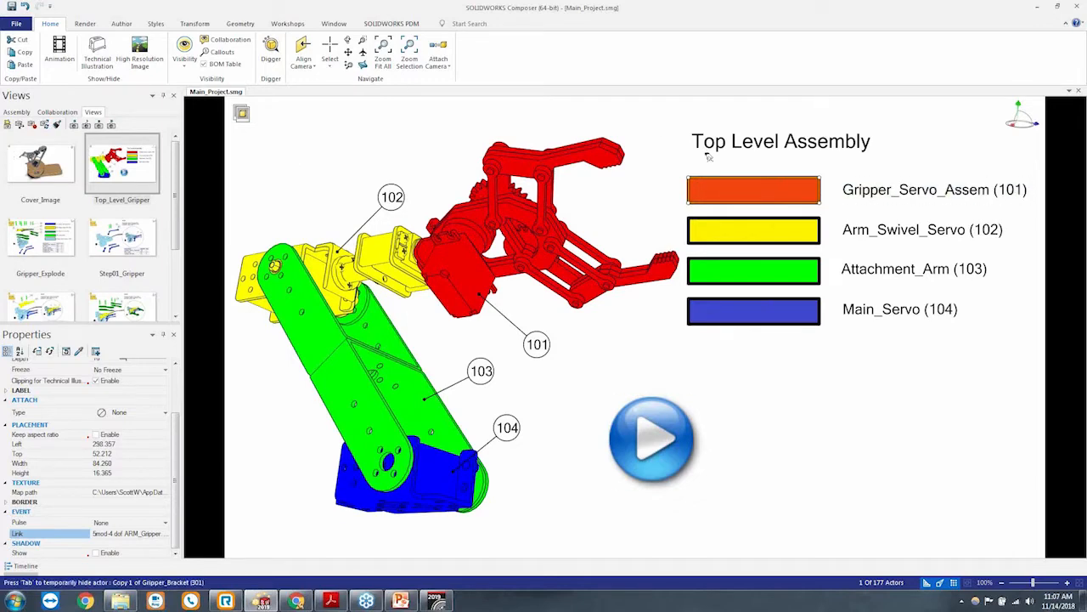
Look at the Gripper_Explode and Step01_Gripper views, return to Gripper_Explode, and enlarge the list of views
{"action": "left_click", "coordinate": [667, 422]}
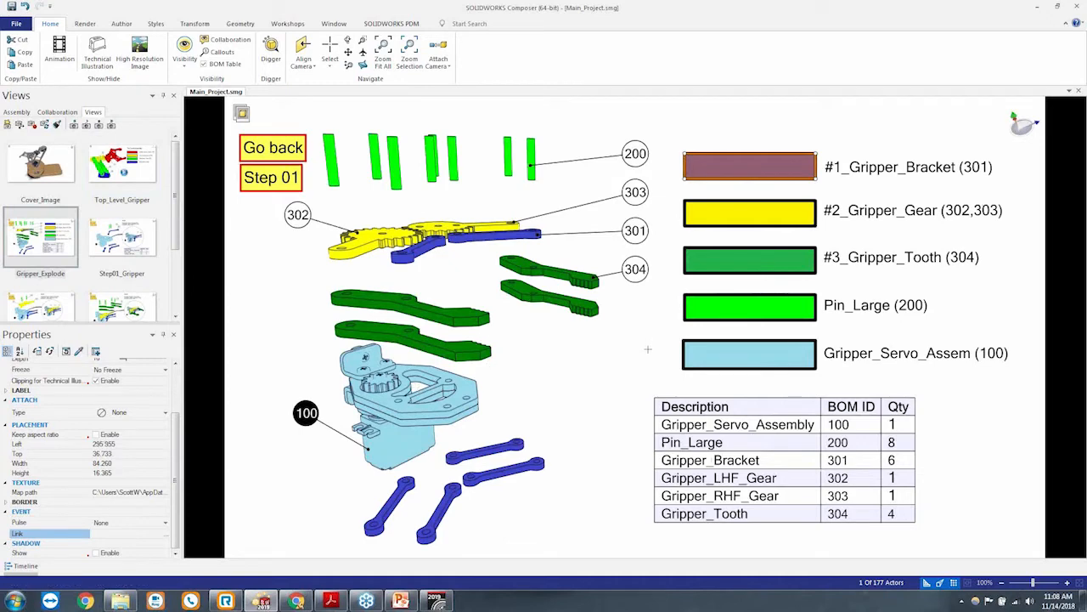
{"action": "left_click", "coordinate": [923, 146]}
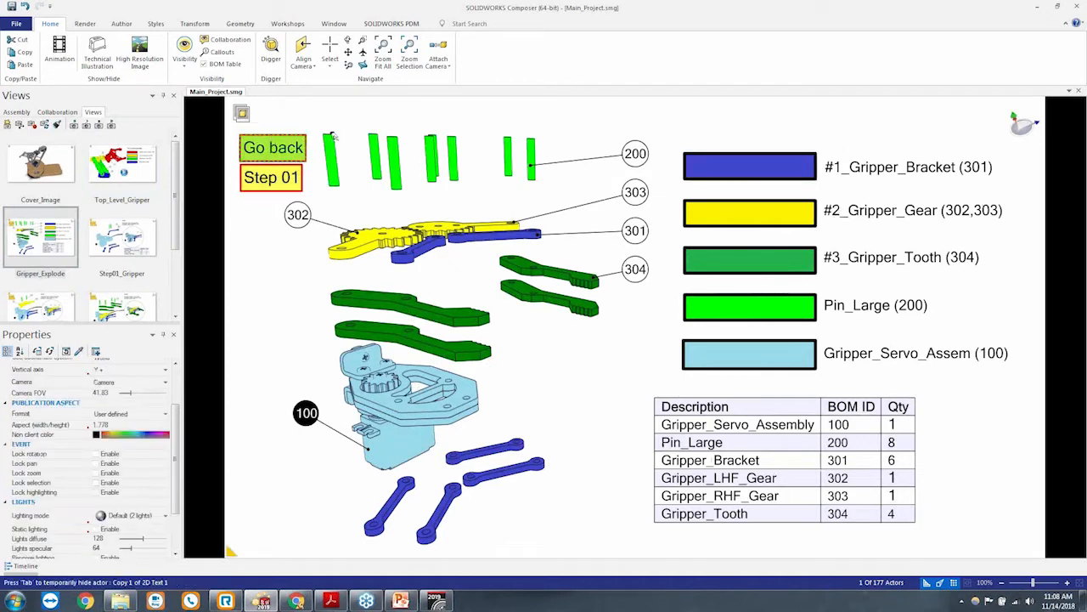
{"action": "left_click", "coordinate": [126, 235]}
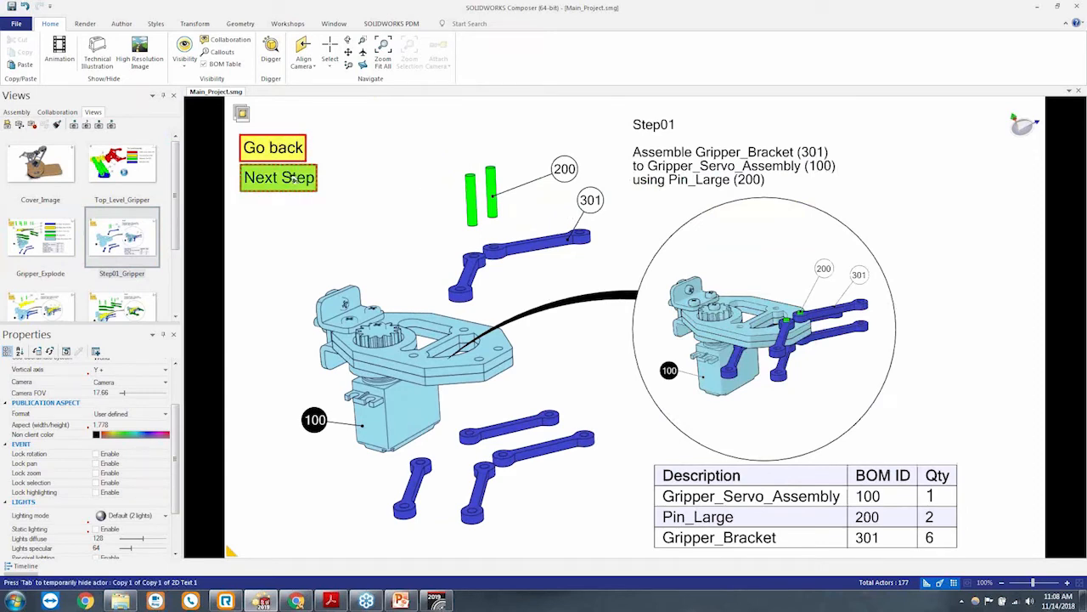
{"action": "left_click", "coordinate": [22, 245]}
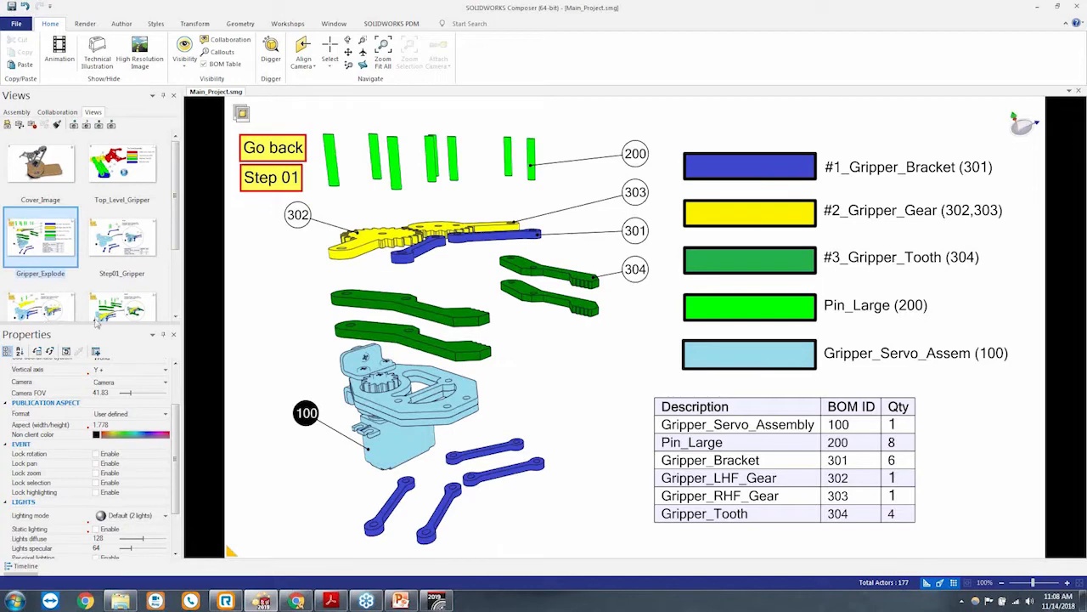
{"action": "left_click_drag", "start_coordinate": [154, 324], "coordinate": [132, 463]}
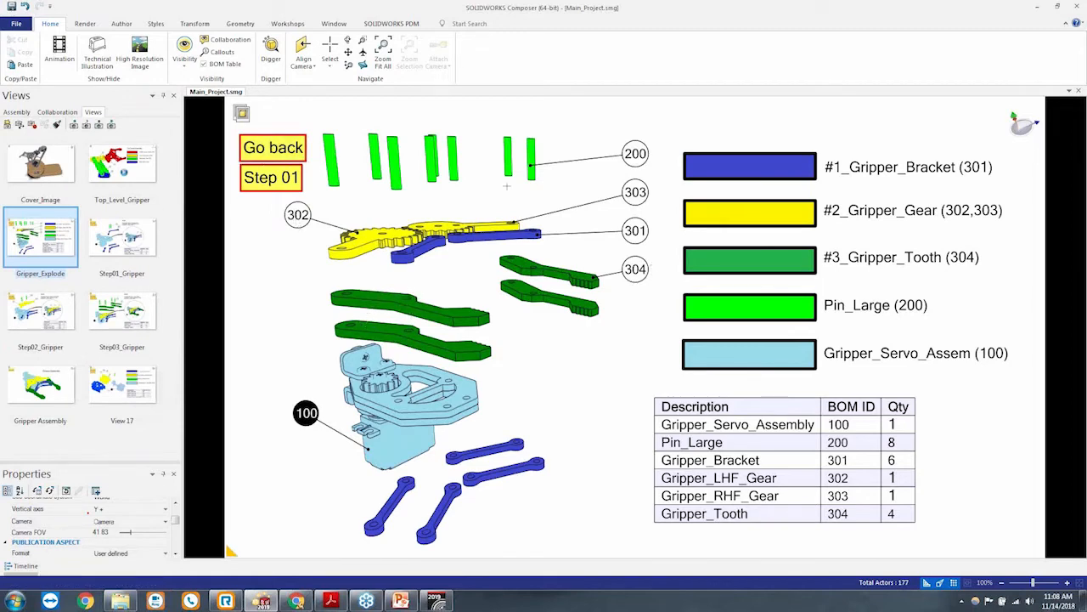
Go through the Step01_Gripper, Step02_Gripper, Step03_Gripper and Gripper Assembly views, finishing on Top_Level_Gripper
{"action": "left_click", "coordinate": [285, 187]}
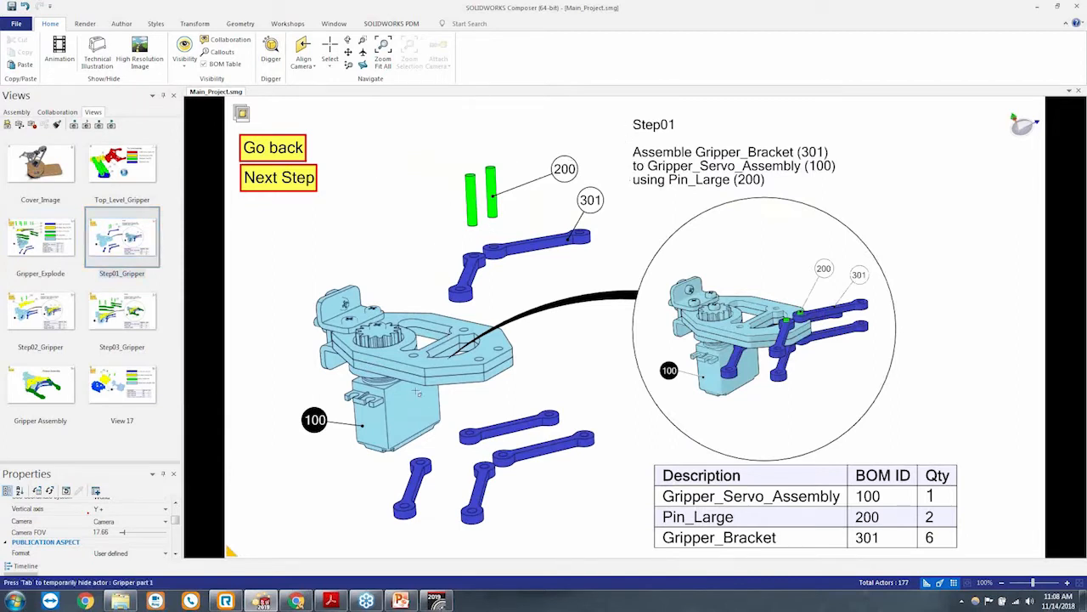
{"action": "left_click", "coordinate": [38, 317]}
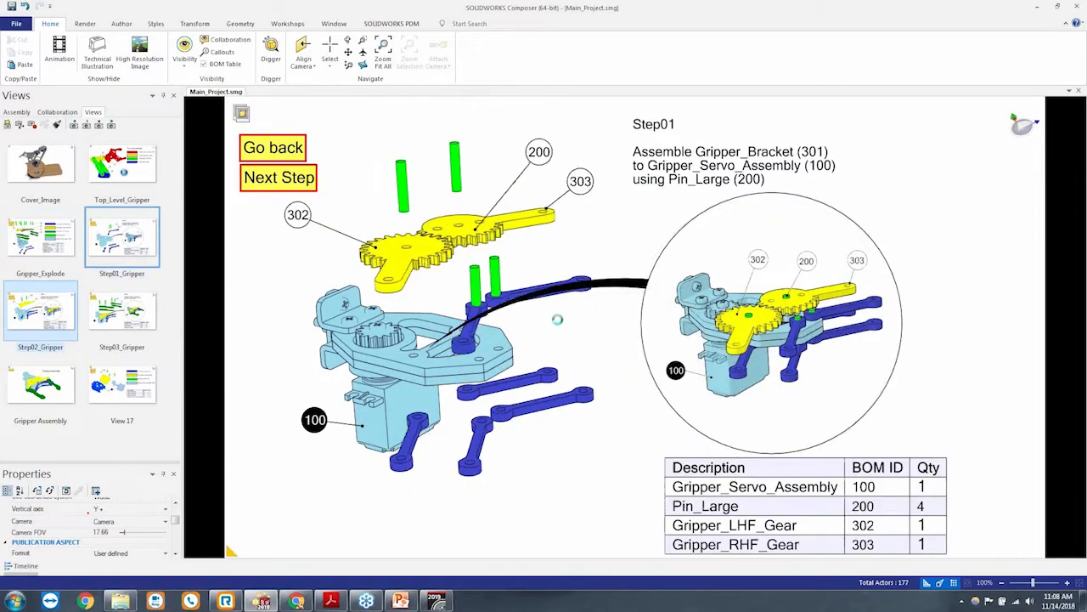
{"action": "left_click", "coordinate": [155, 318]}
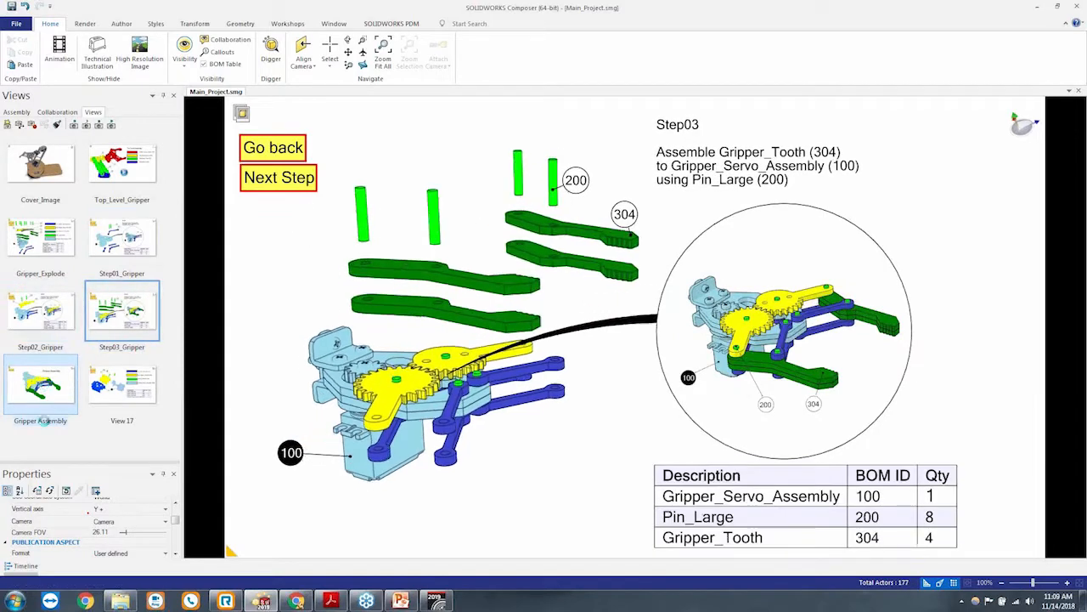
{"action": "left_click", "coordinate": [40, 419]}
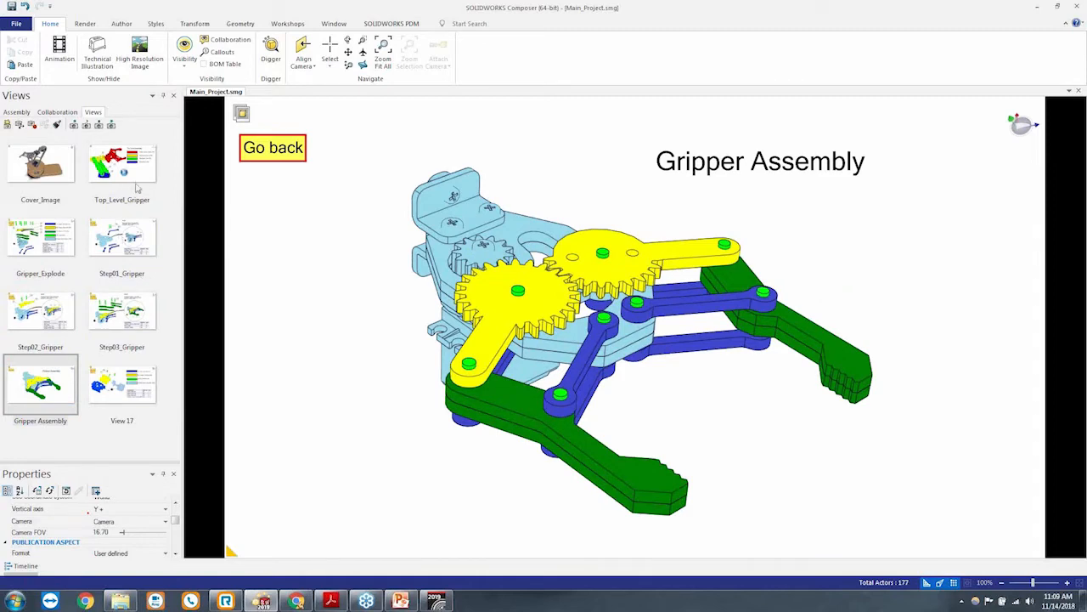
{"action": "left_click", "coordinate": [98, 181]}
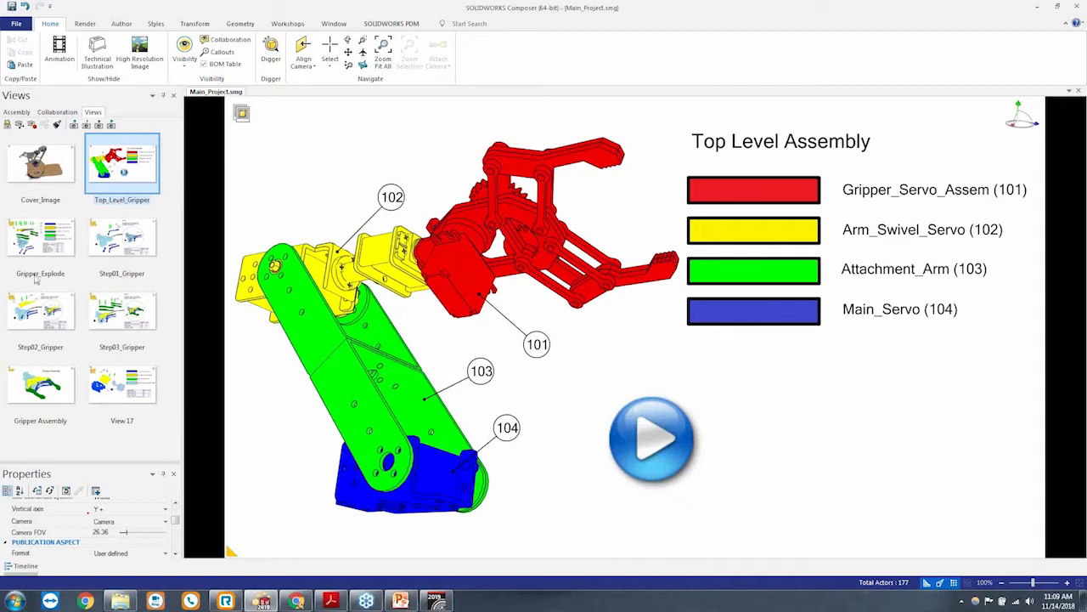
{"action": "left_click", "coordinate": [120, 274]}
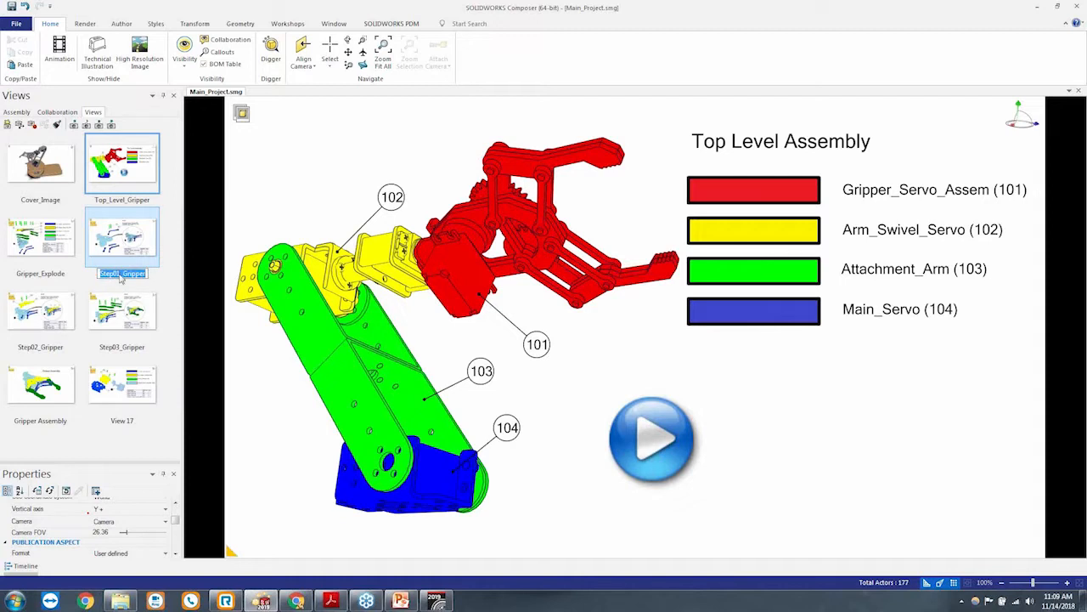
{"action": "left_click", "coordinate": [129, 352]}
{"action": "left_click", "coordinate": [127, 349]}
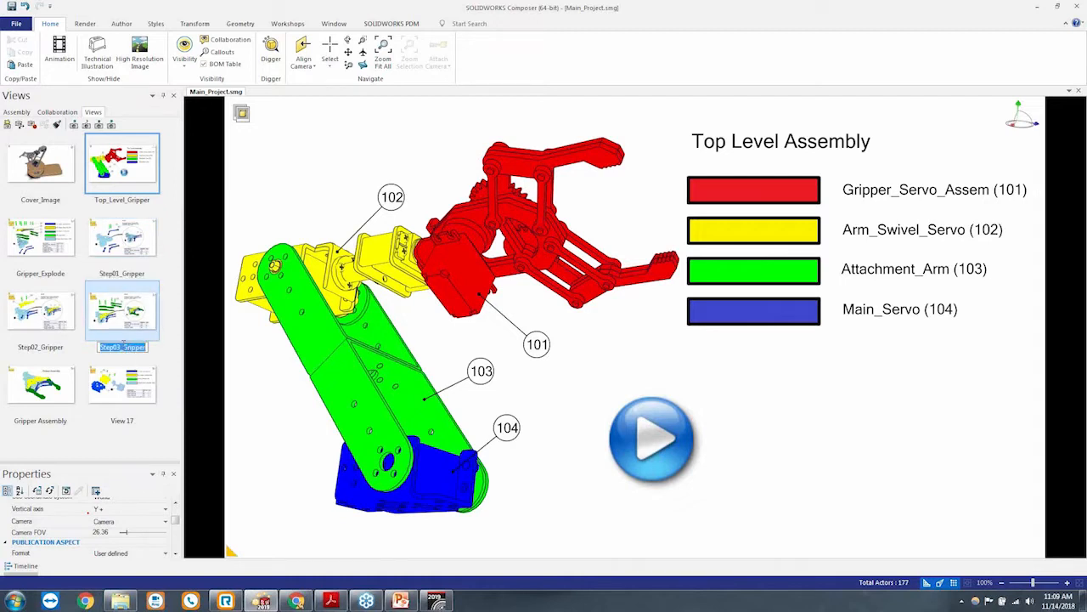
{"action": "left_click_drag", "start_coordinate": [144, 348], "coordinate": [133, 347]}
{"action": "key", "text": "Return"}
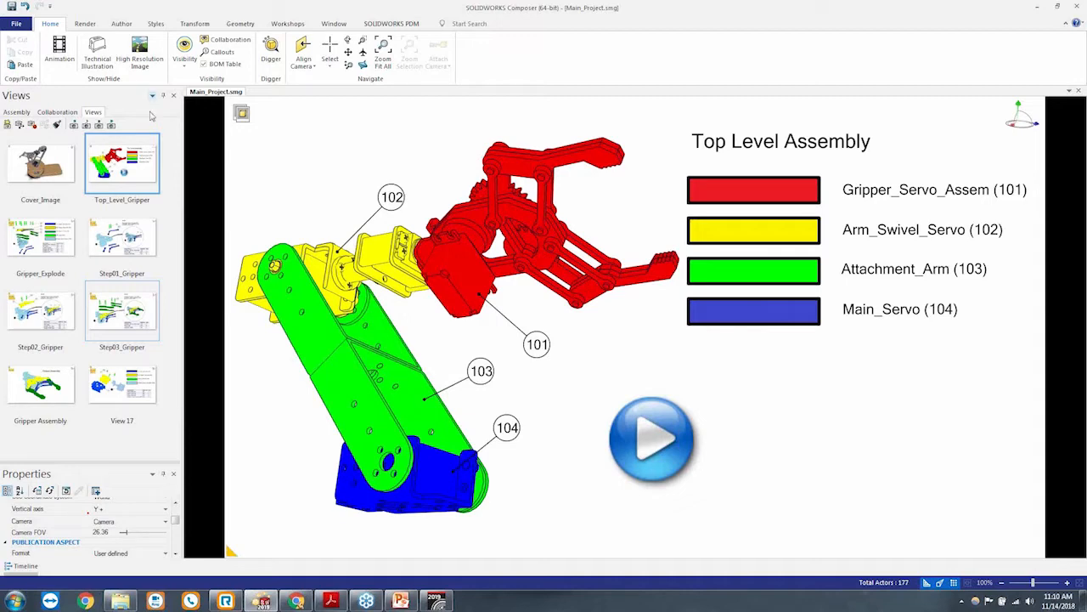
Set up the Technical Illustration workshop to include color regions and to publish multiple files from the views
{"action": "left_click", "coordinate": [287, 26]}
{"action": "left_click", "coordinate": [229, 53]}
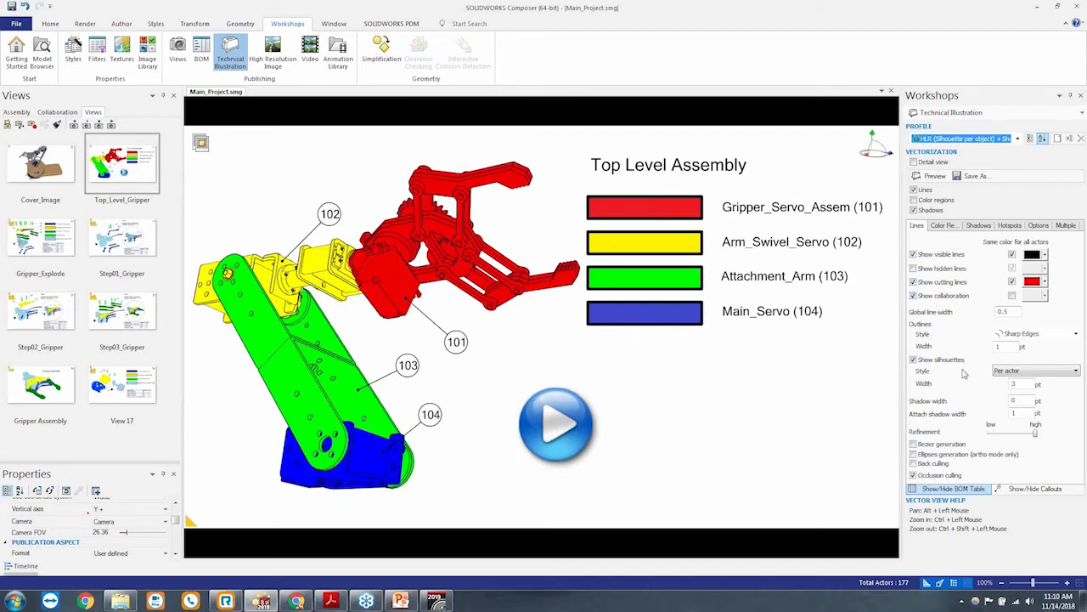
{"action": "left_click", "coordinate": [925, 201]}
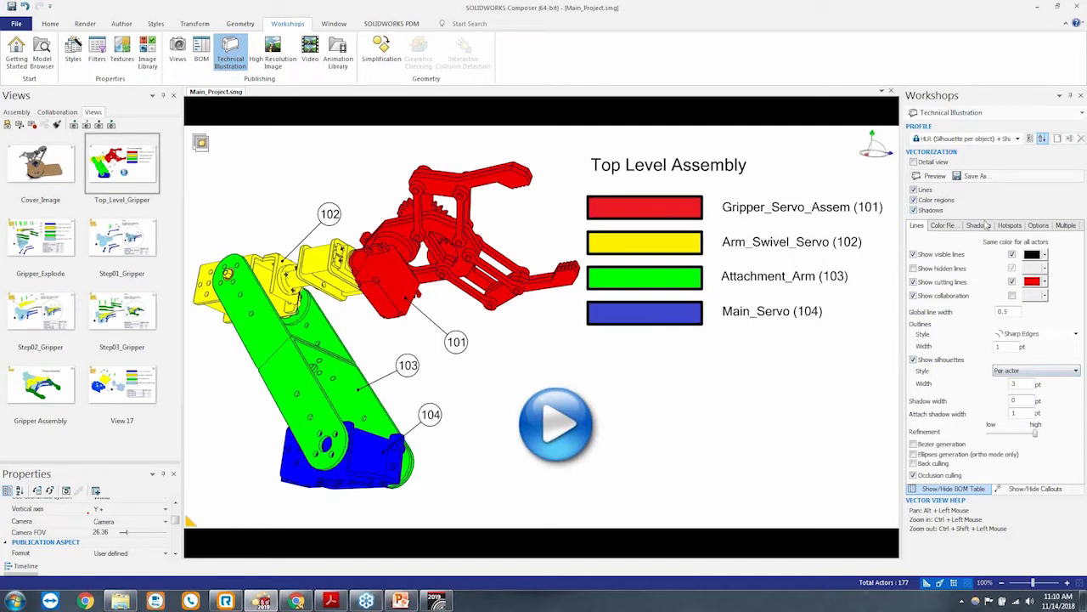
{"action": "left_click", "coordinate": [1068, 226]}
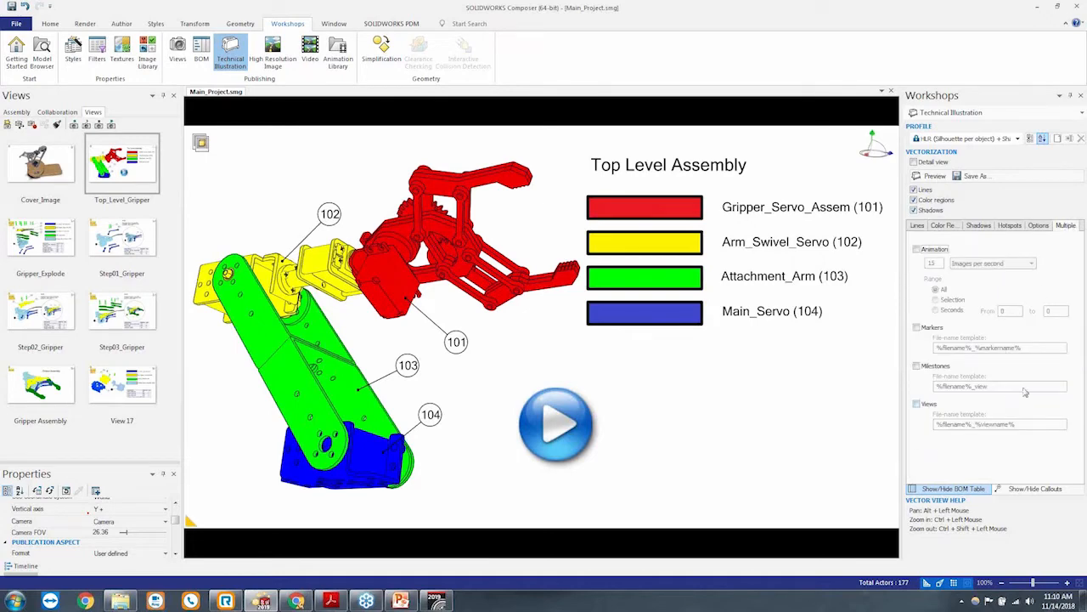
{"action": "left_click", "coordinate": [930, 405]}
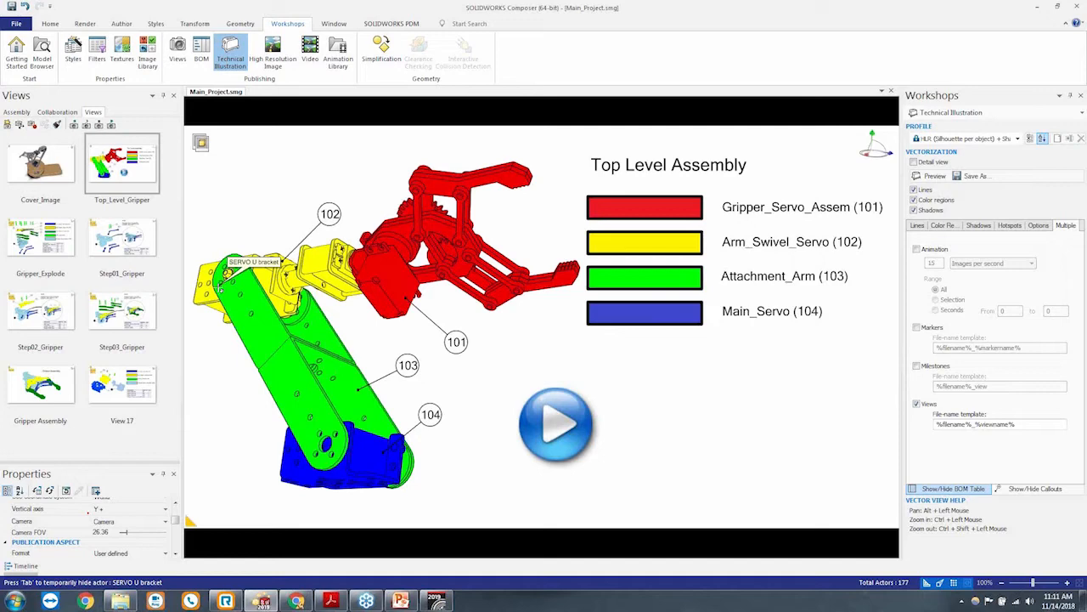
{"action": "left_click", "coordinate": [973, 177]}
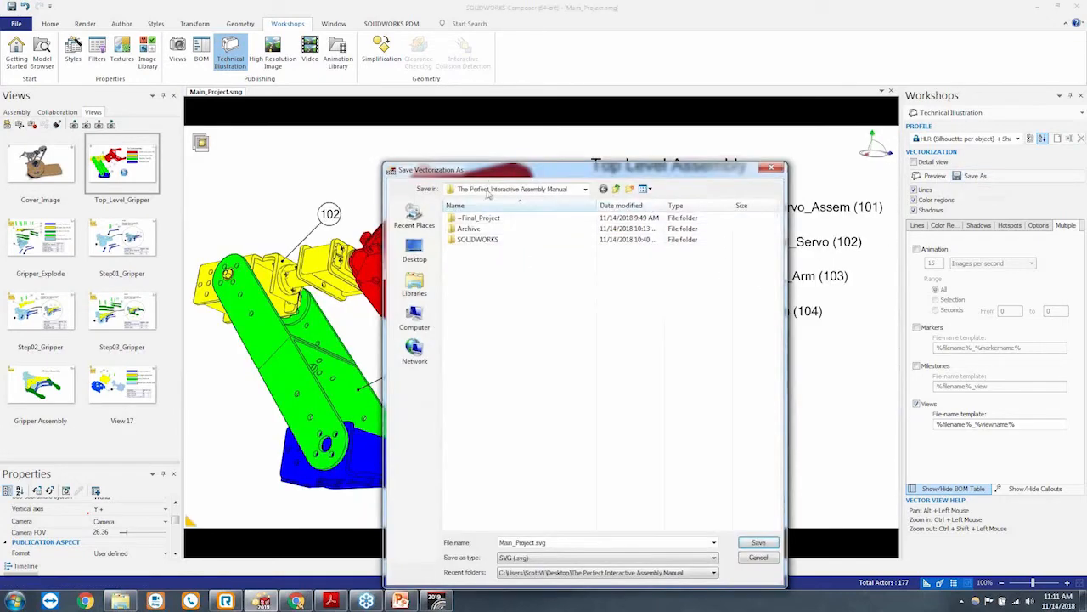
{"action": "double_click", "coordinate": [486, 220]}
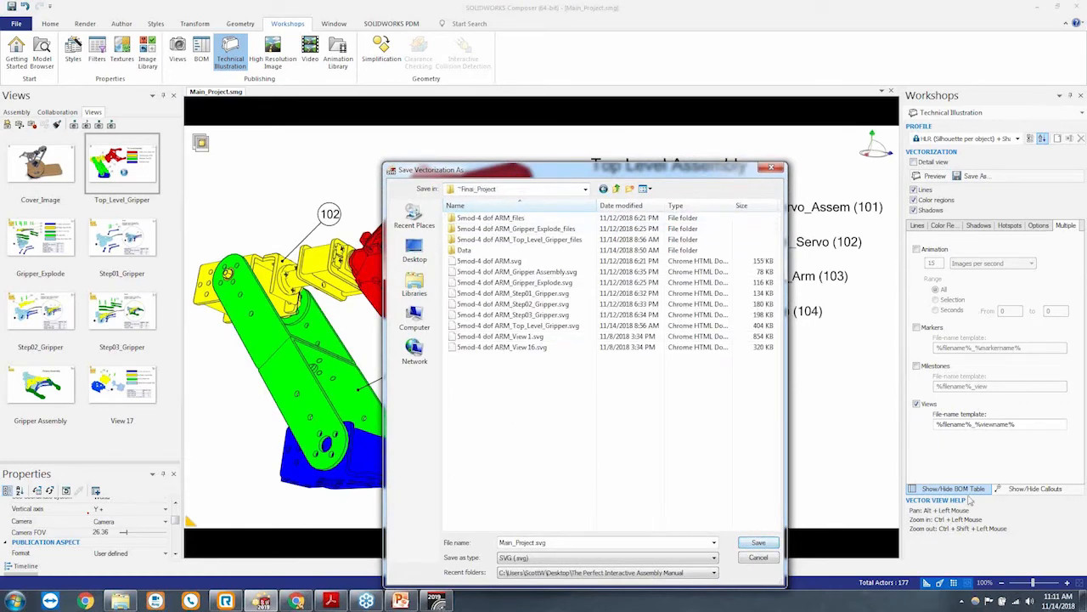
{"action": "left_click", "coordinate": [772, 168]}
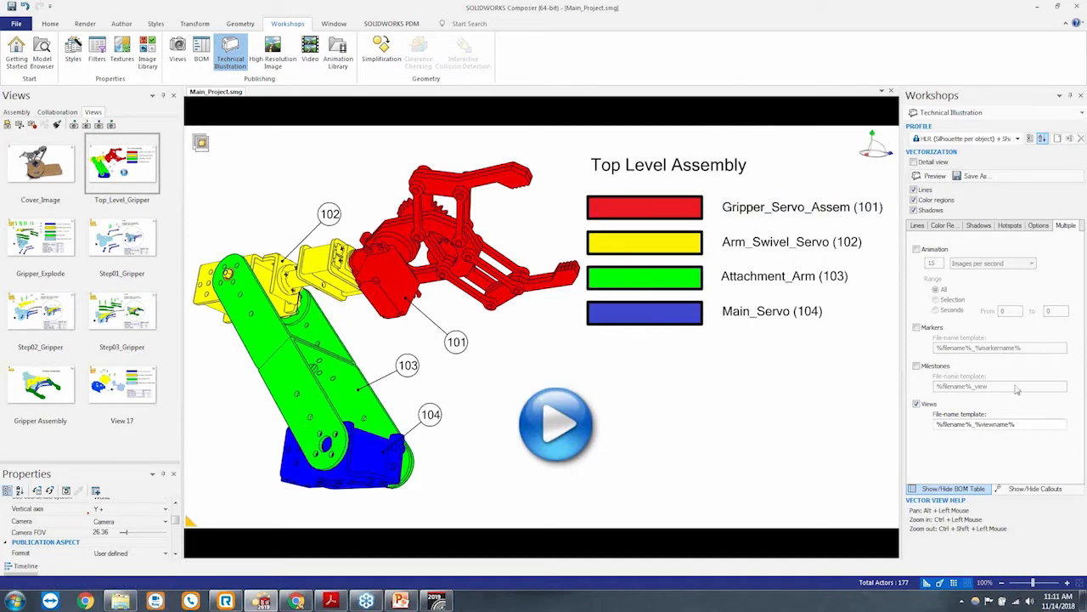
Keep the multiple-views output enabled, check the SVG files in the ~Final_Project folder, and return to SOLIDWORKS Composer
{"action": "left_click", "coordinate": [917, 403]}
{"action": "left_click", "coordinate": [917, 404]}
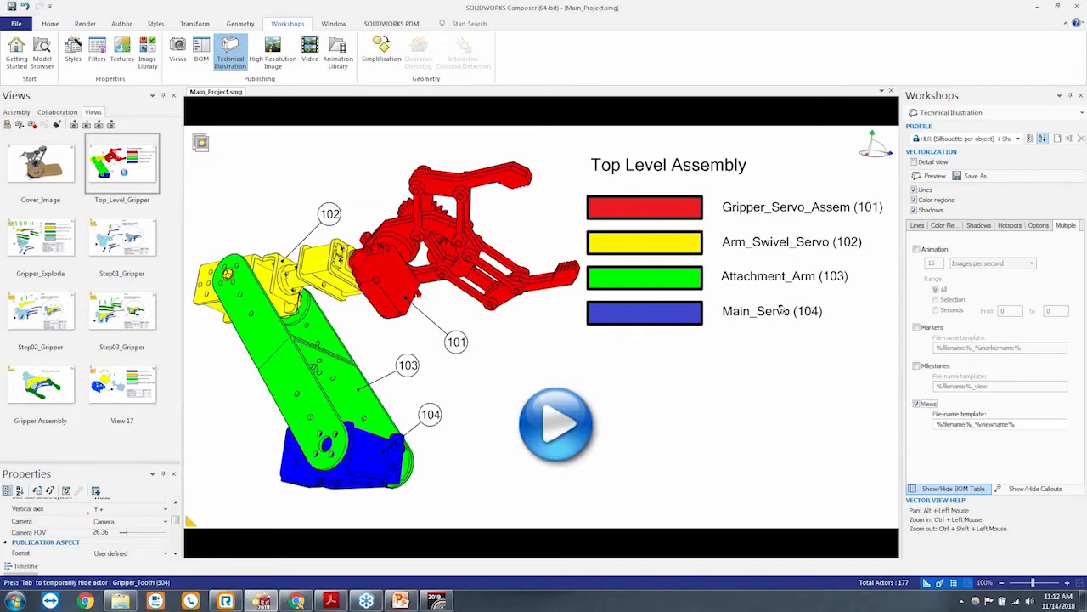
{"action": "left_click", "coordinate": [120, 601]}
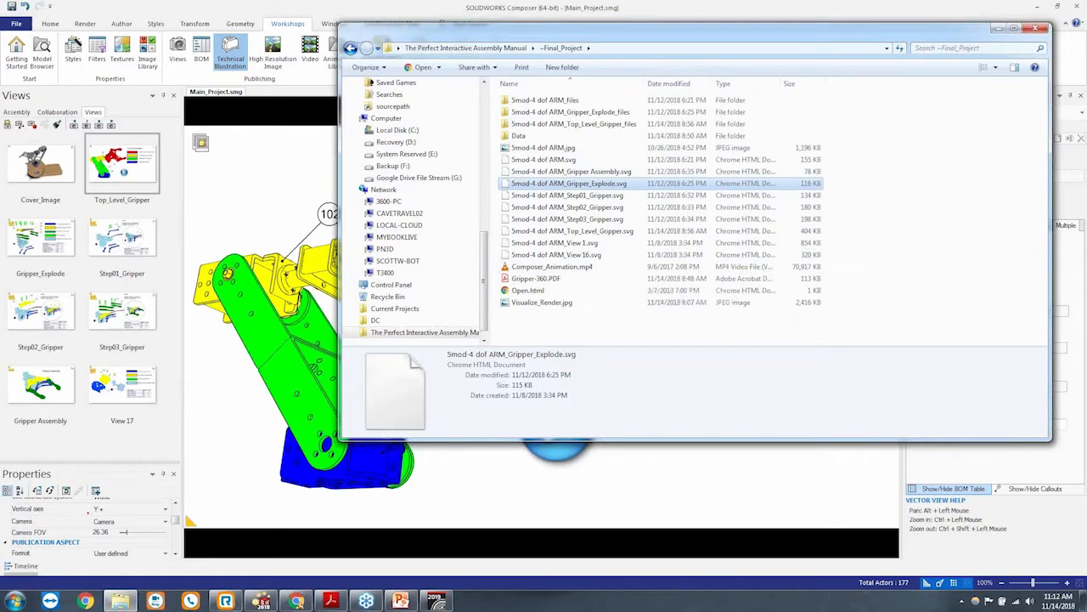
{"action": "left_click", "coordinate": [329, 10]}
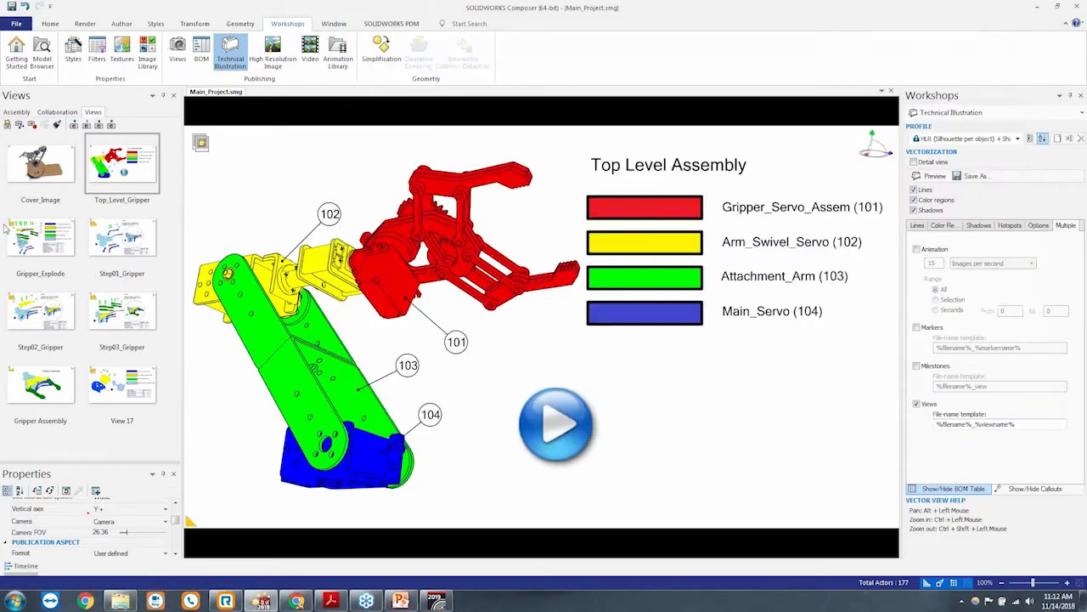
Show the Gripper_Explode view, select its Go back label, and enlarge the properties to reach the event settings
{"action": "left_click", "coordinate": [40, 236]}
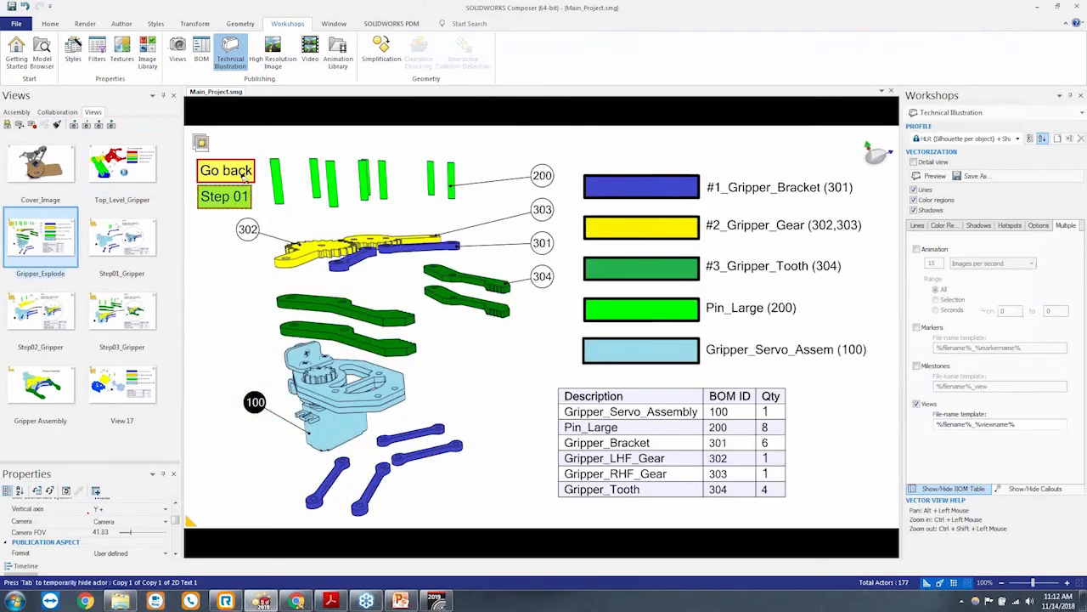
{"action": "left_click_drag", "start_coordinate": [231, 151], "coordinate": [260, 175]}
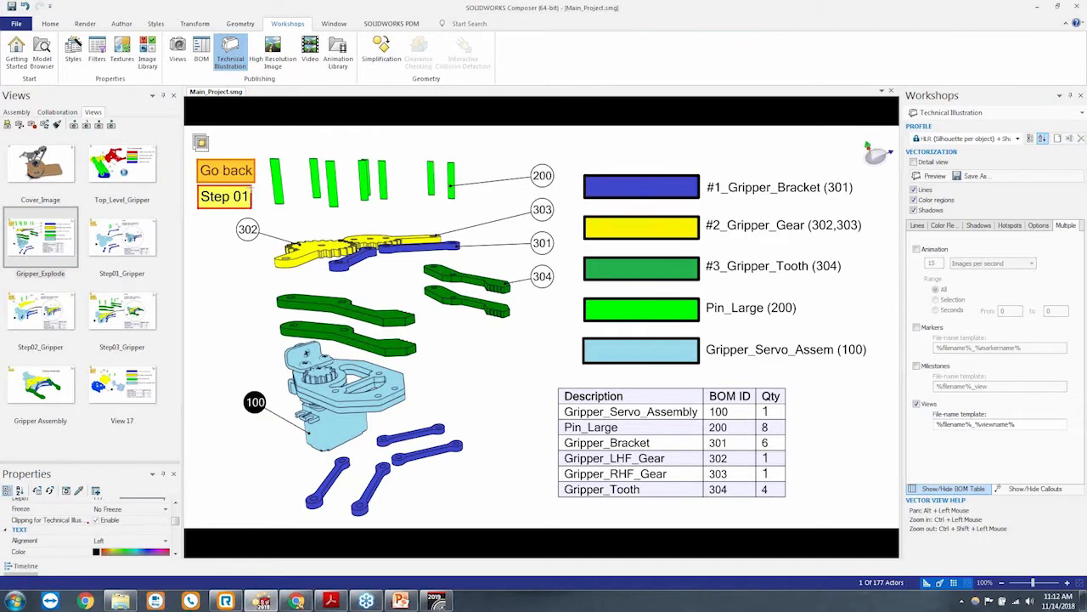
{"action": "left_click_drag", "start_coordinate": [151, 468], "coordinate": [177, 307]}
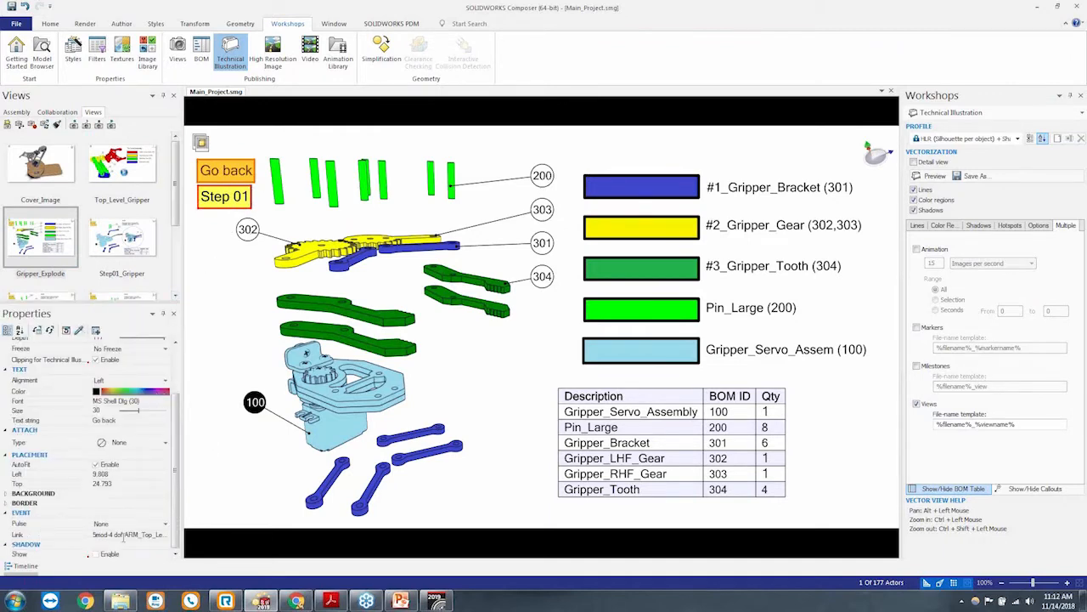
Link the Go back label to 5mod-4 dof ARM_Top_Level_Gripper.svg in the ~Final_Project folder
{"action": "left_click", "coordinate": [126, 535]}
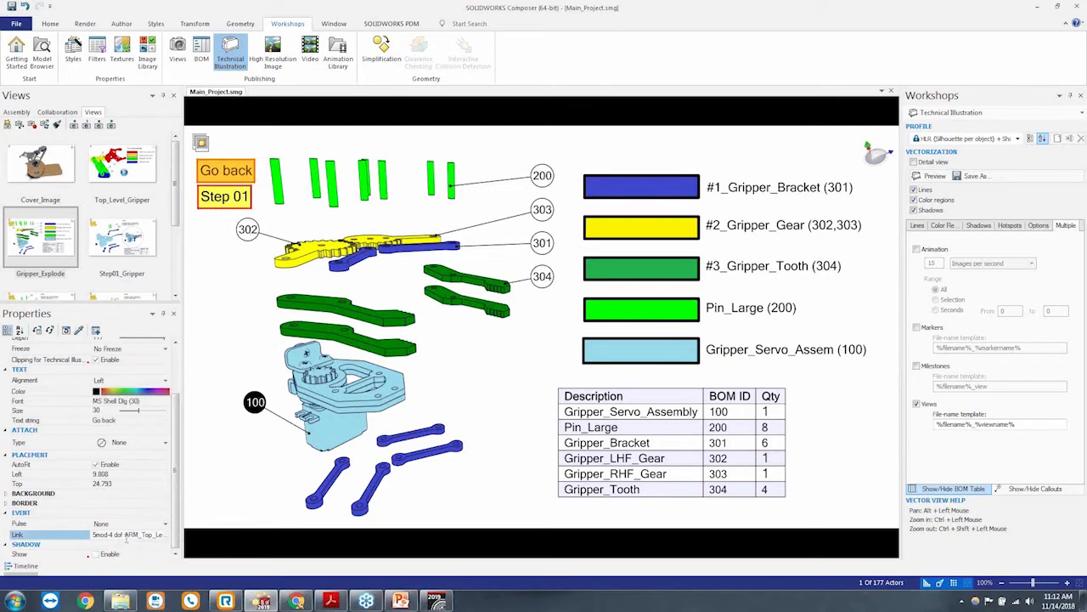
{"action": "left_click", "coordinate": [167, 536]}
{"action": "left_click", "coordinate": [167, 535]}
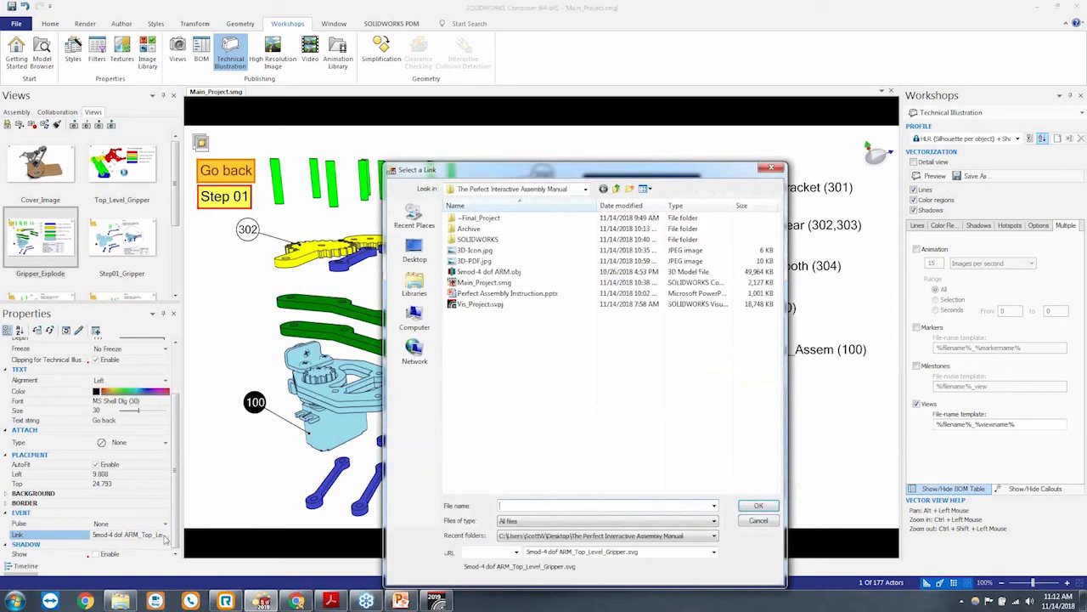
{"action": "double_click", "coordinate": [479, 217]}
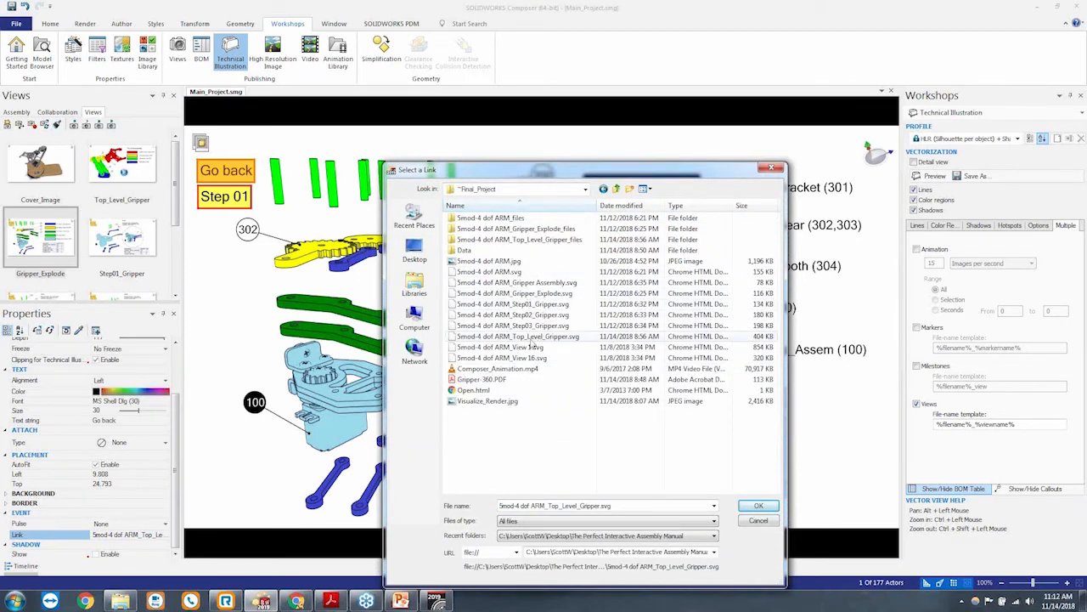
{"action": "left_click", "coordinate": [535, 338]}
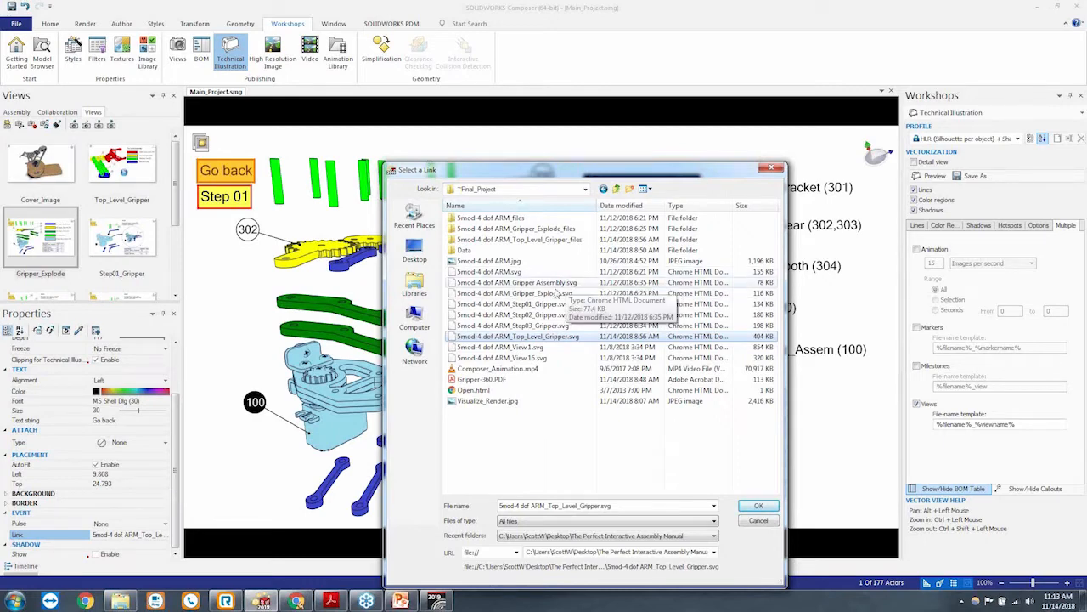
{"action": "left_click", "coordinate": [551, 337]}
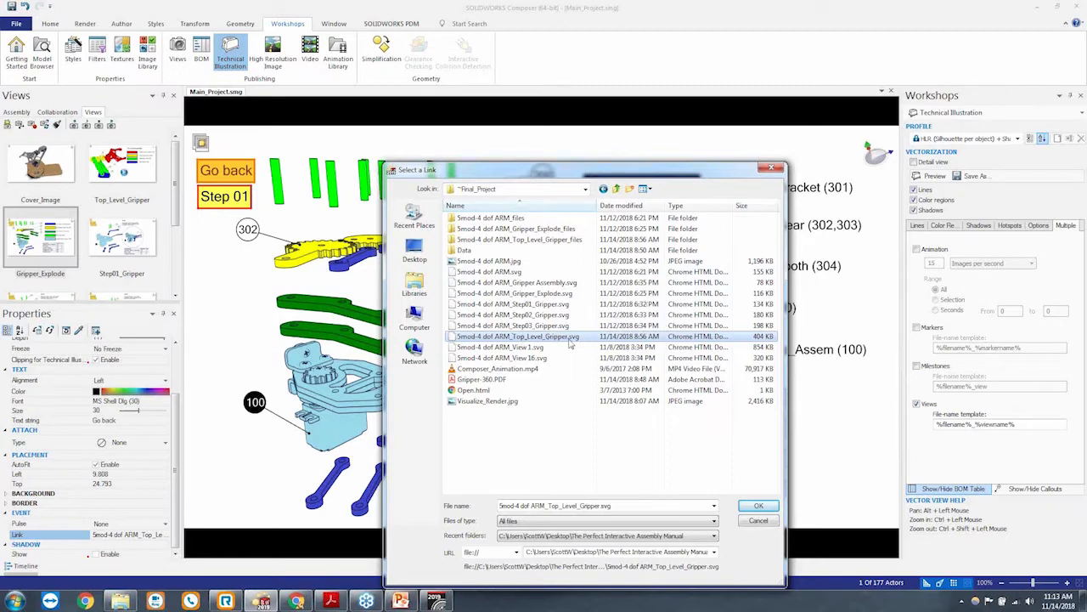
{"action": "left_click", "coordinate": [758, 506]}
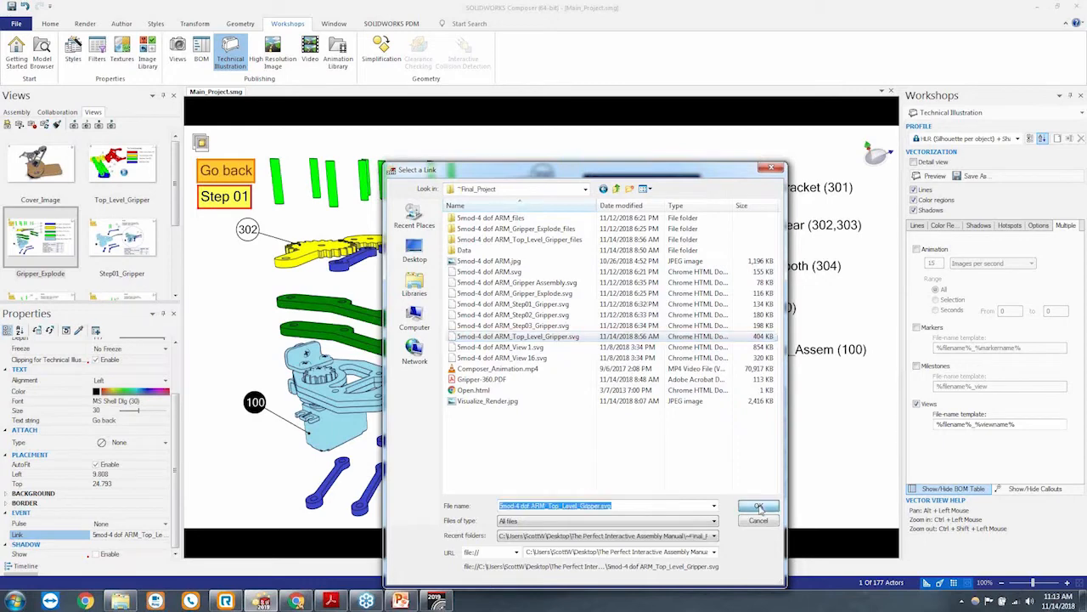
{"action": "left_click", "coordinate": [759, 506]}
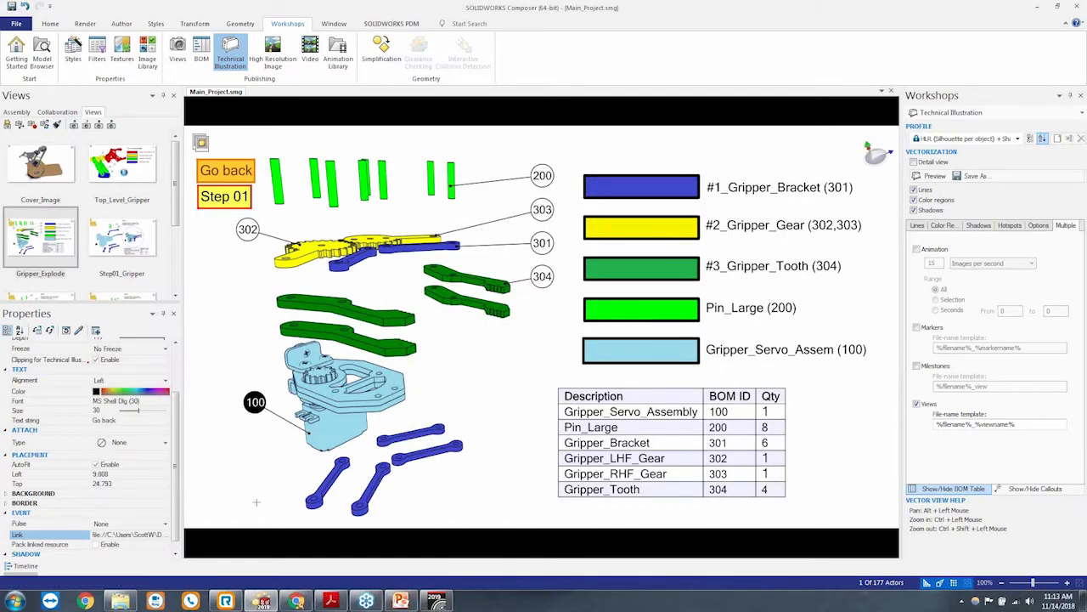
Review the full link path of the Go back label, commit it, and update the Gripper_Explode view
{"action": "scroll", "coordinate": [132, 535], "scroll_direction": "down", "scroll_amount": 1}
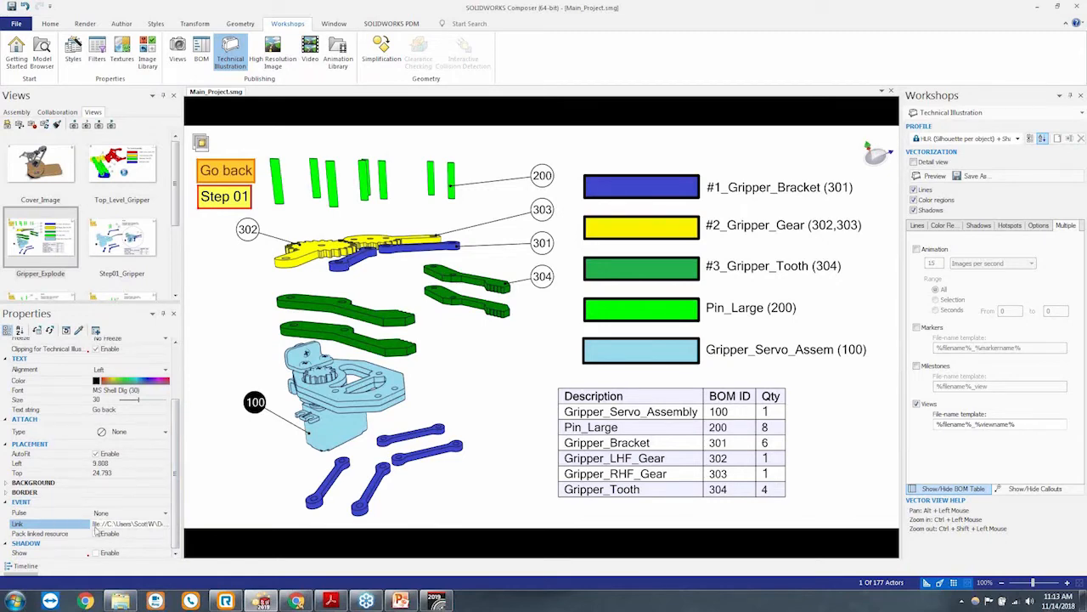
{"action": "left_click_drag", "start_coordinate": [96, 520], "coordinate": [162, 525]}
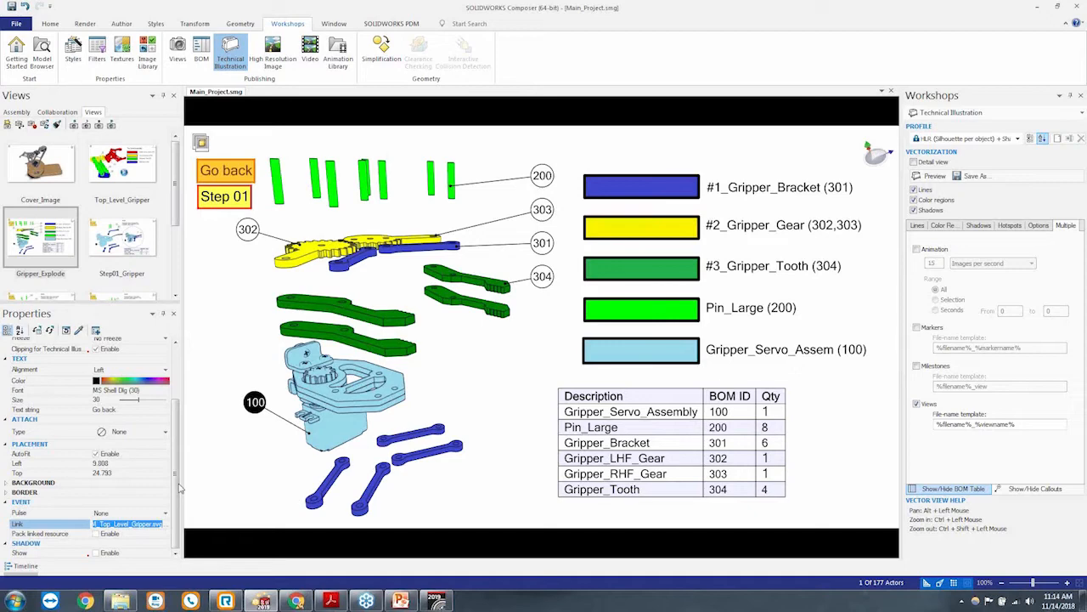
{"action": "key", "text": "Return"}
{"action": "left_click", "coordinate": [157, 524]}
{"action": "key", "text": "Return"}
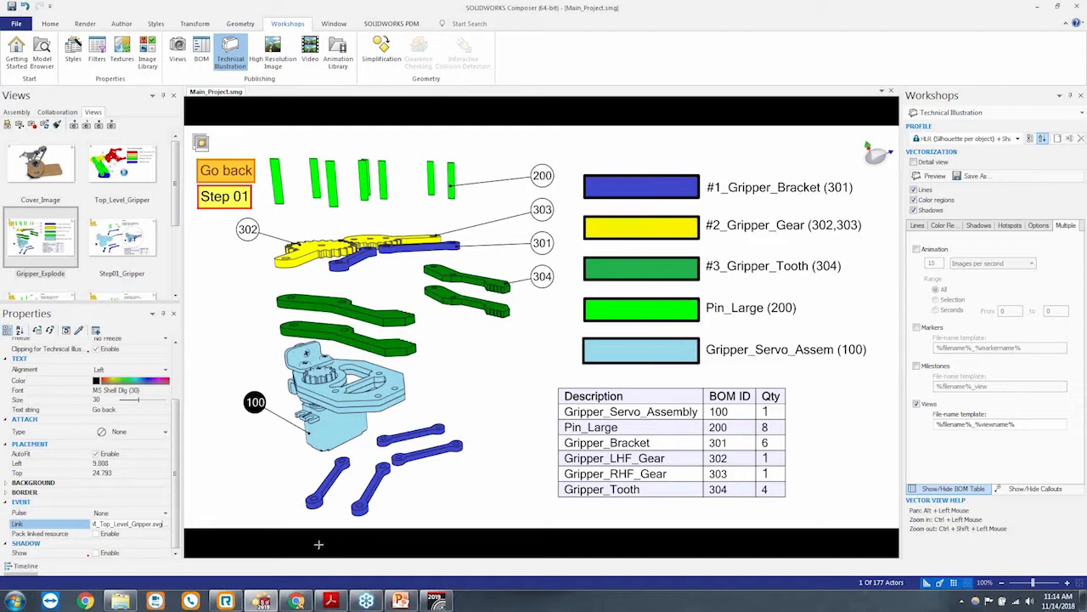
{"action": "key", "text": "Return"}
{"action": "left_click", "coordinate": [35, 128]}
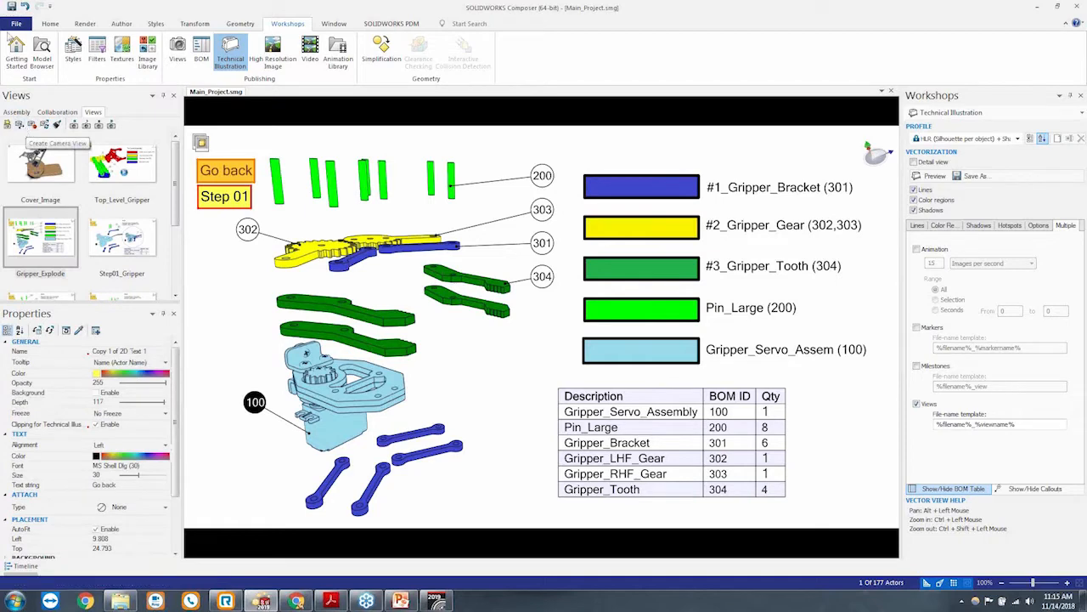
Select the Step 01 label, check the SVG file its link points to, and update the Gripper_Explode view
{"action": "left_click", "coordinate": [233, 199]}
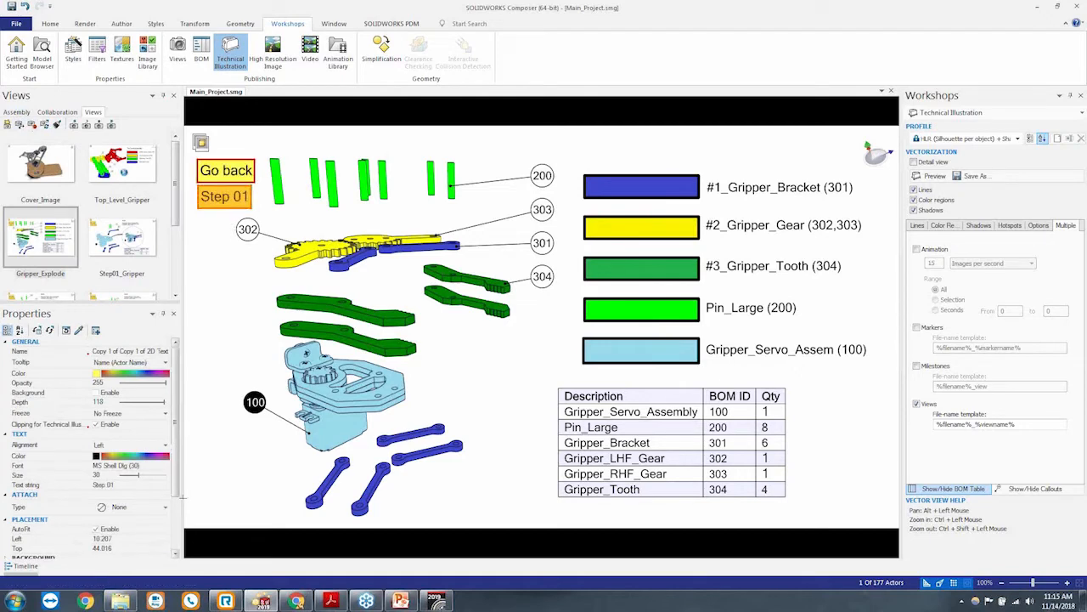
{"action": "scroll", "coordinate": [174, 477], "scroll_direction": "down", "scroll_amount": 3}
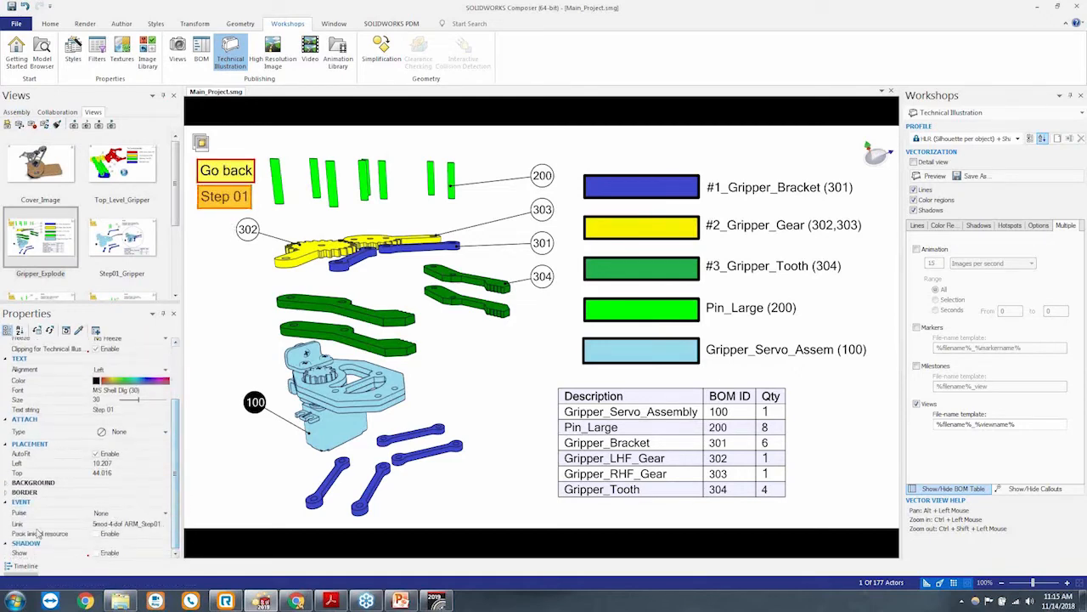
{"action": "left_click_drag", "start_coordinate": [95, 525], "coordinate": [169, 527]}
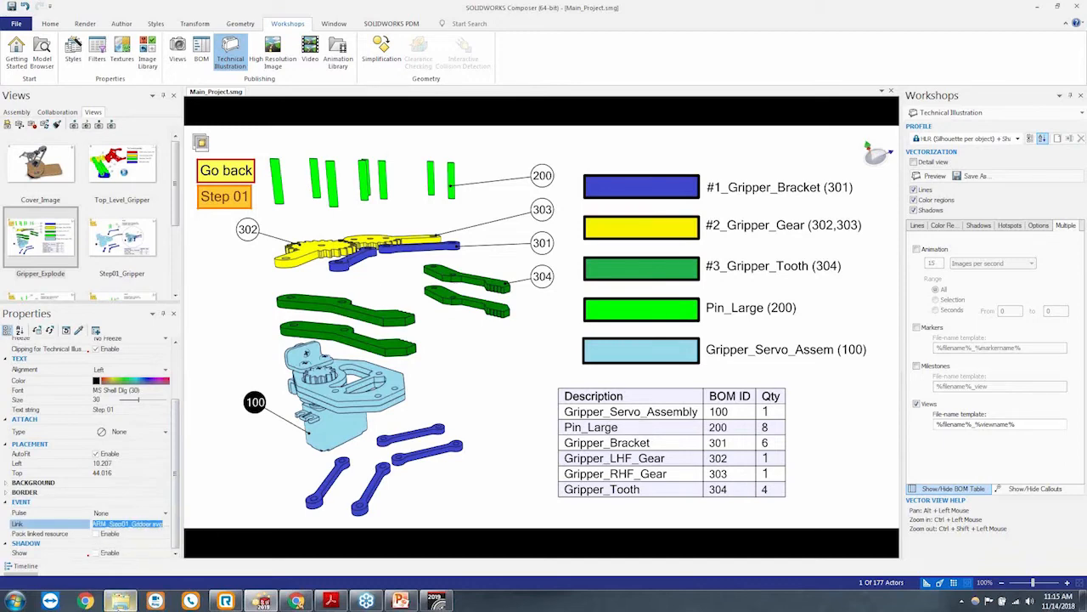
{"action": "left_click", "coordinate": [21, 160]}
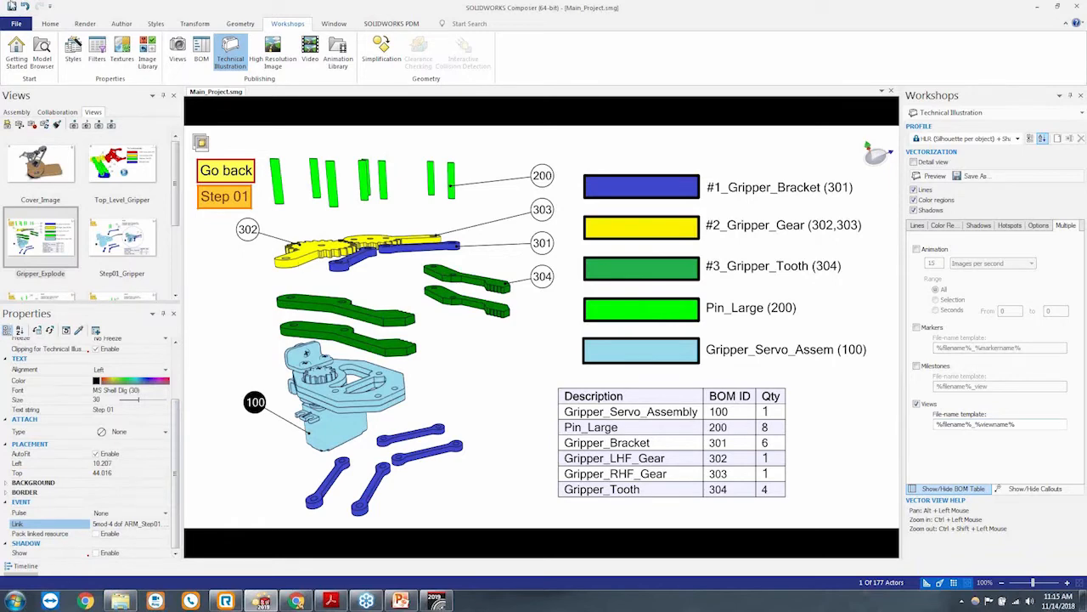
{"action": "left_click", "coordinate": [33, 126]}
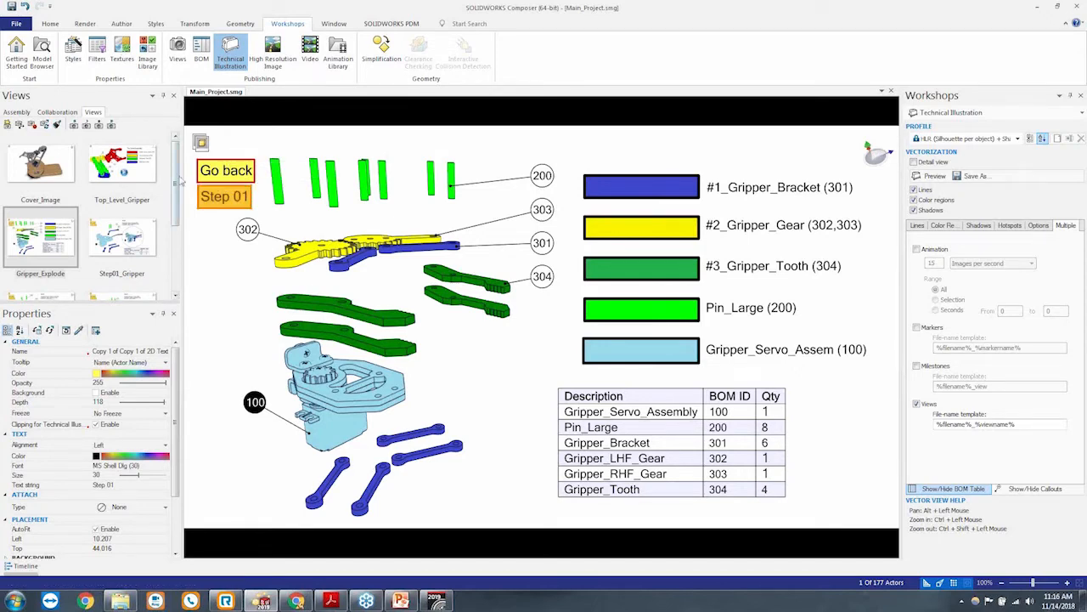
Look at the navigation labels in the Step01_Gripper view and in the Step02_Gripper view
{"action": "left_click", "coordinate": [138, 253]}
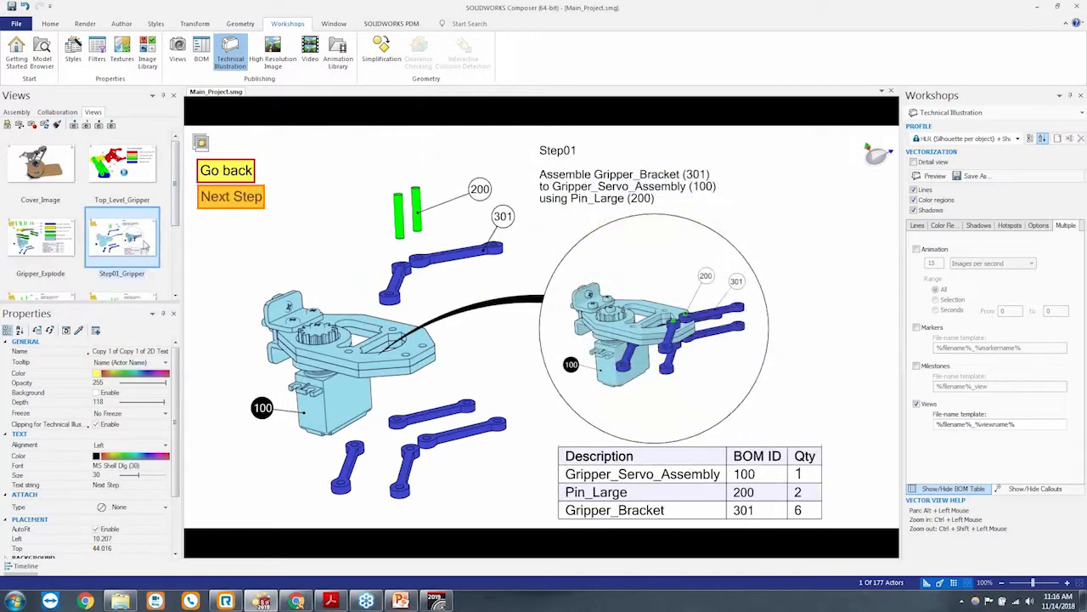
{"action": "scroll", "coordinate": [166, 209], "scroll_direction": "down", "scroll_amount": 3}
{"action": "left_click", "coordinate": [58, 232]}
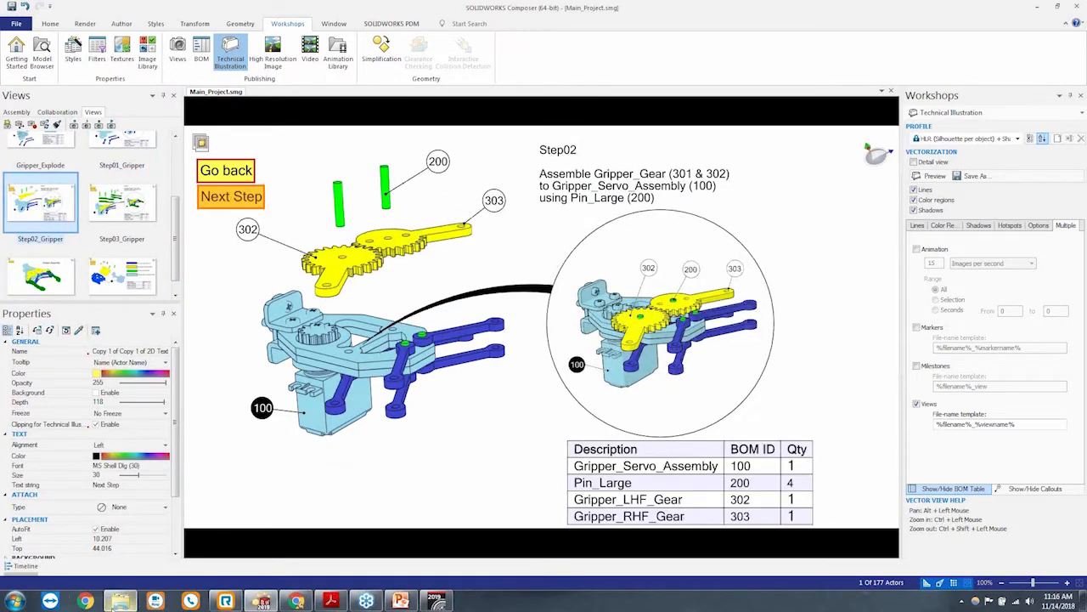
Switch to the ~Final_Project folder in Windows Explorer, view the 5mod-4 dof ARM.jpg image, and close it
{"action": "left_click", "coordinate": [120, 601]}
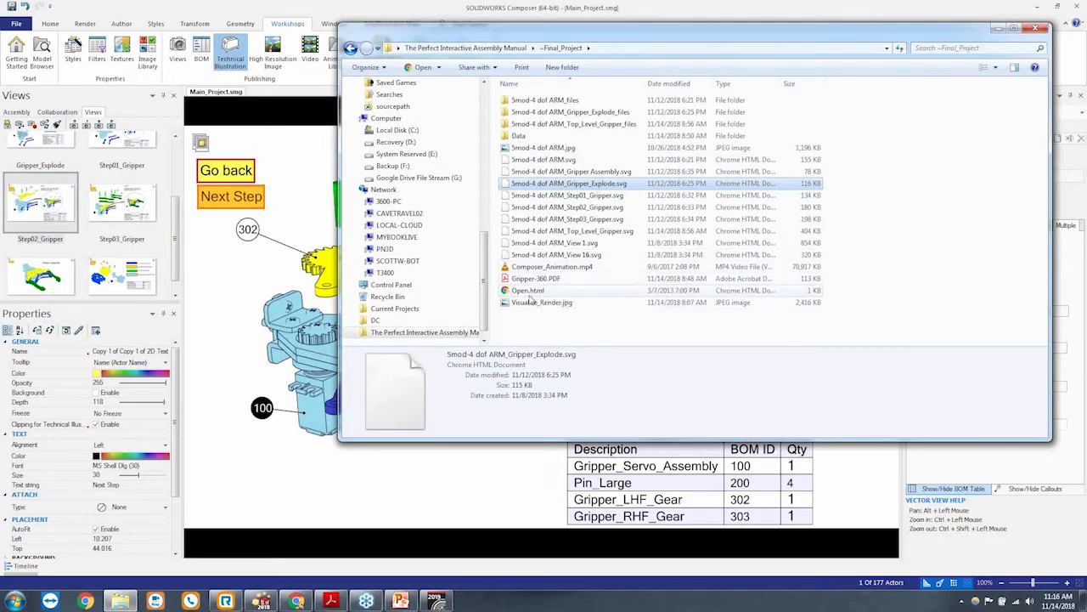
{"action": "double_click", "coordinate": [576, 149]}
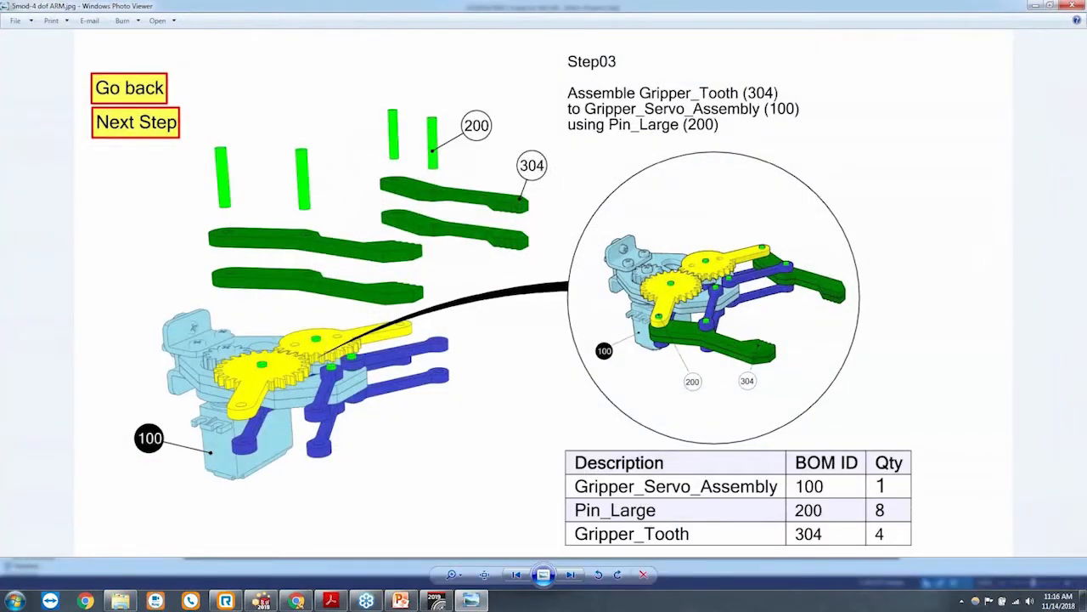
{"action": "left_click", "coordinate": [1072, 5]}
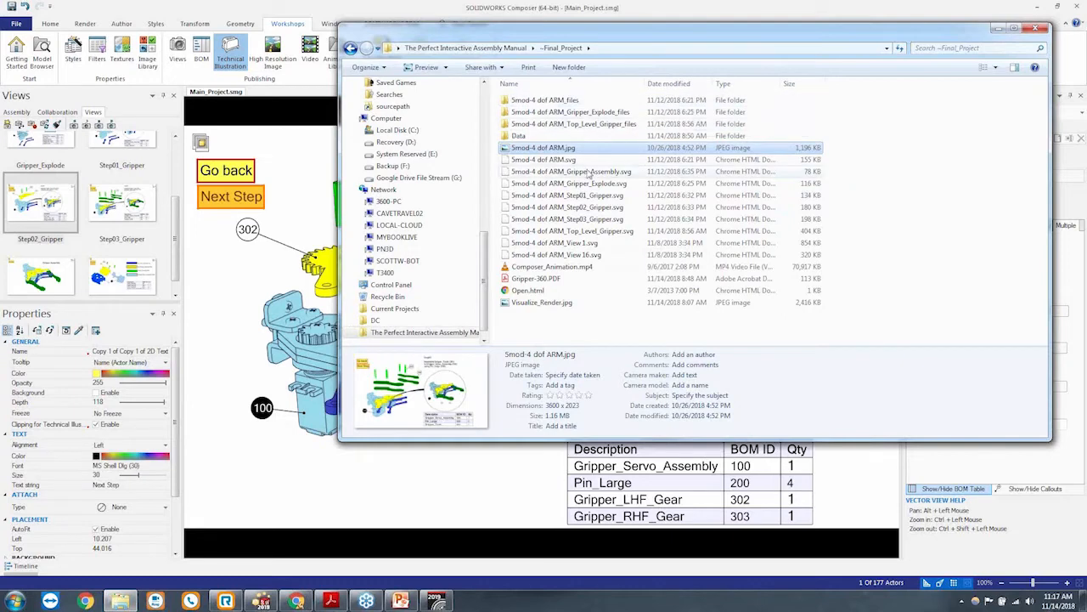
Open 5mod-4 dof ARM_Top_Level_Gripper.svg in Chrome and follow its links to the exploded gripper and the Step01 page
{"action": "left_click", "coordinate": [570, 231]}
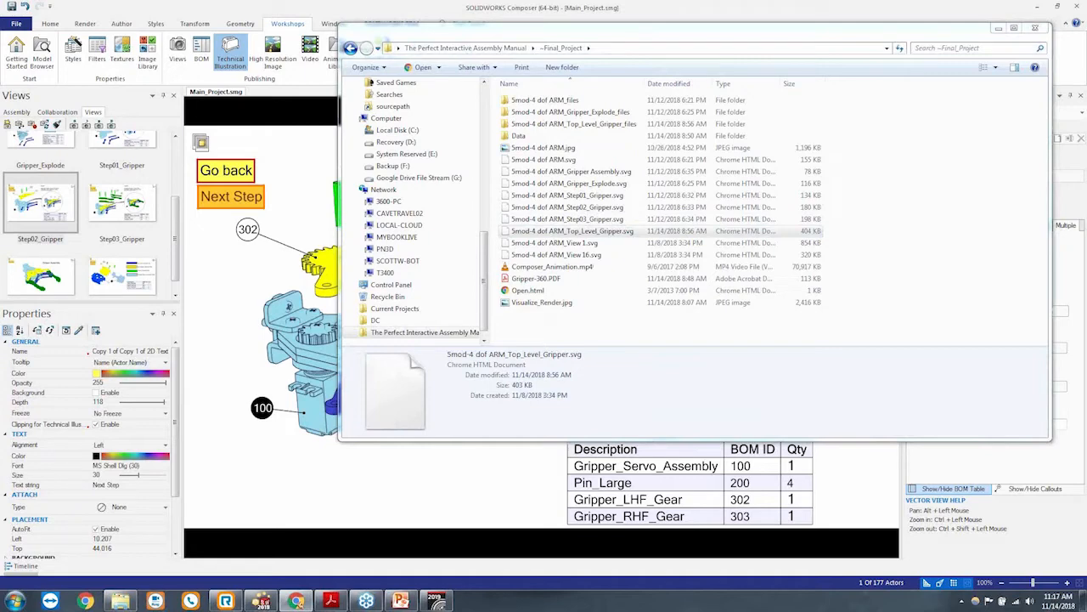
{"action": "left_click_drag", "start_coordinate": [554, 0], "coordinate": [536, 84]}
{"action": "double_click", "coordinate": [536, 83]}
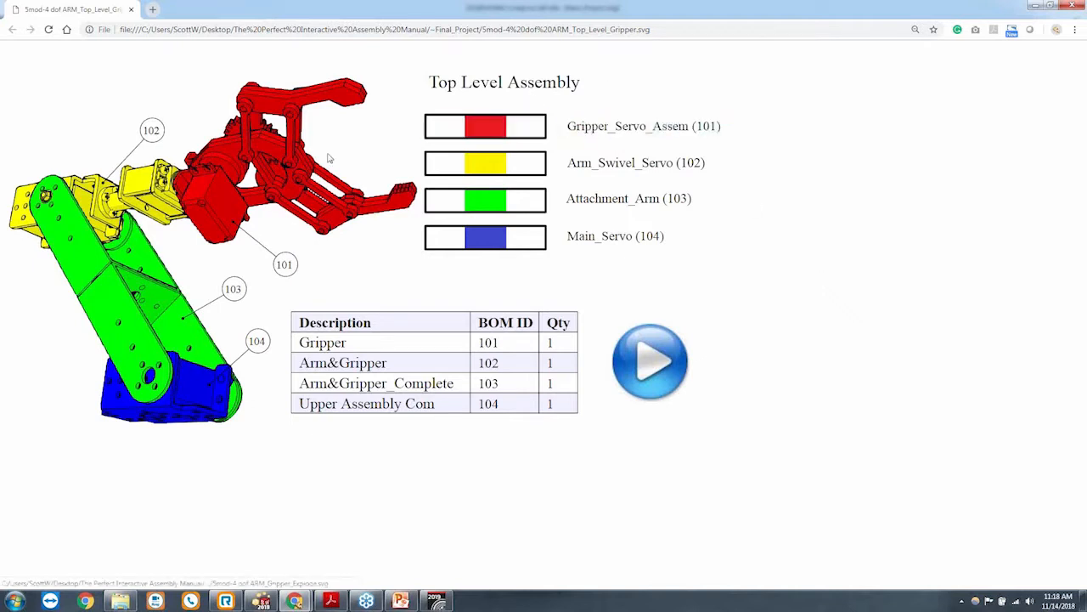
{"action": "left_click", "coordinate": [506, 125]}
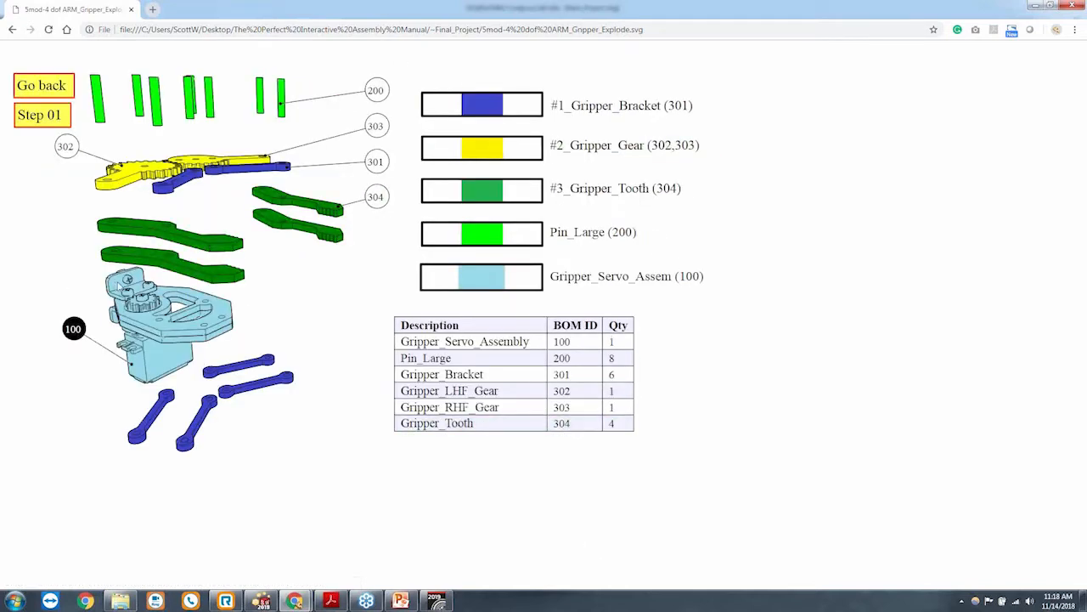
{"action": "left_click", "coordinate": [41, 119]}
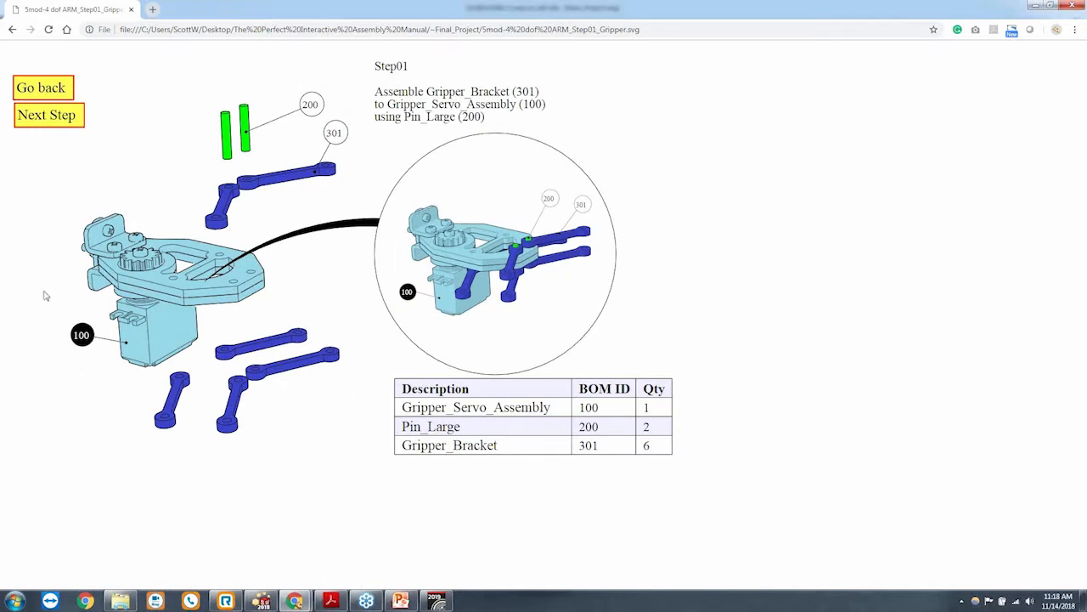
Check the Step01 page's file address, and follow the Next Step links through Step02 and Step03 to the Gripper Assembly page
{"action": "left_click_drag", "start_coordinate": [133, 29], "coordinate": [722, 11]}
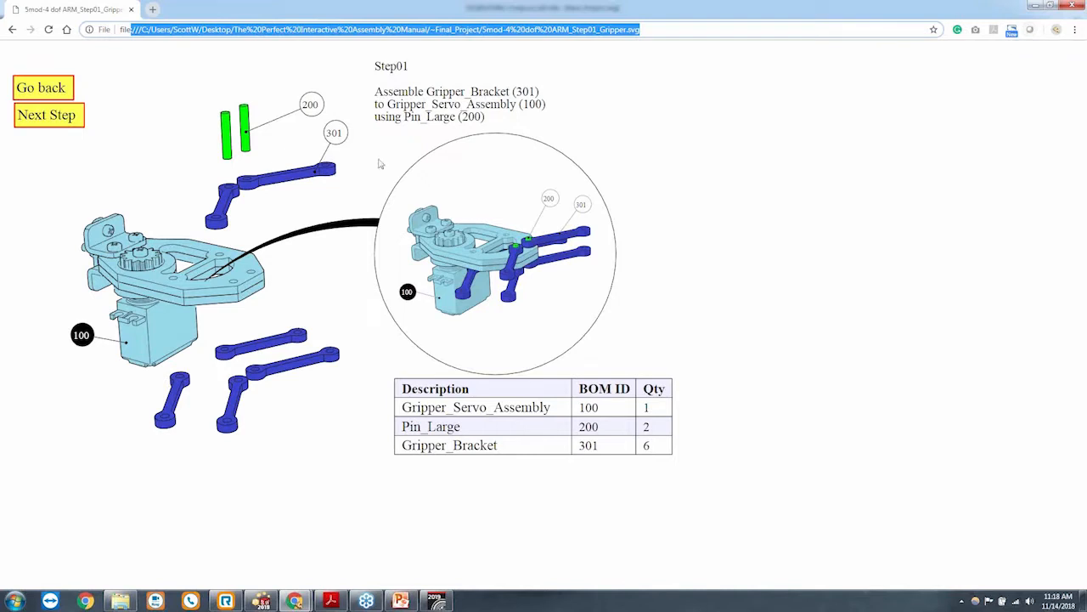
{"action": "left_click", "coordinate": [59, 126]}
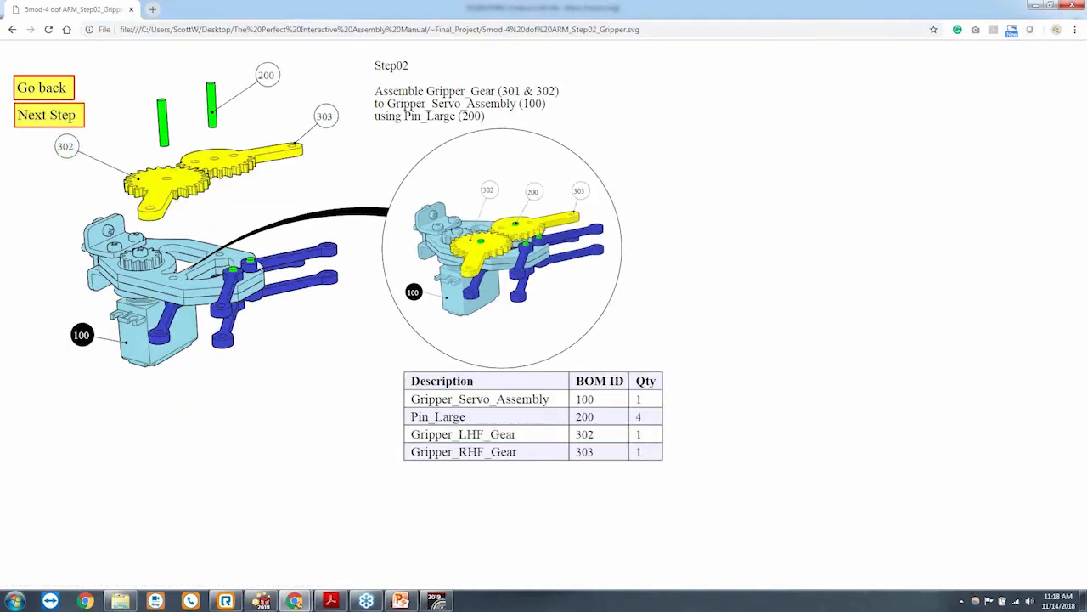
{"action": "left_click", "coordinate": [51, 119]}
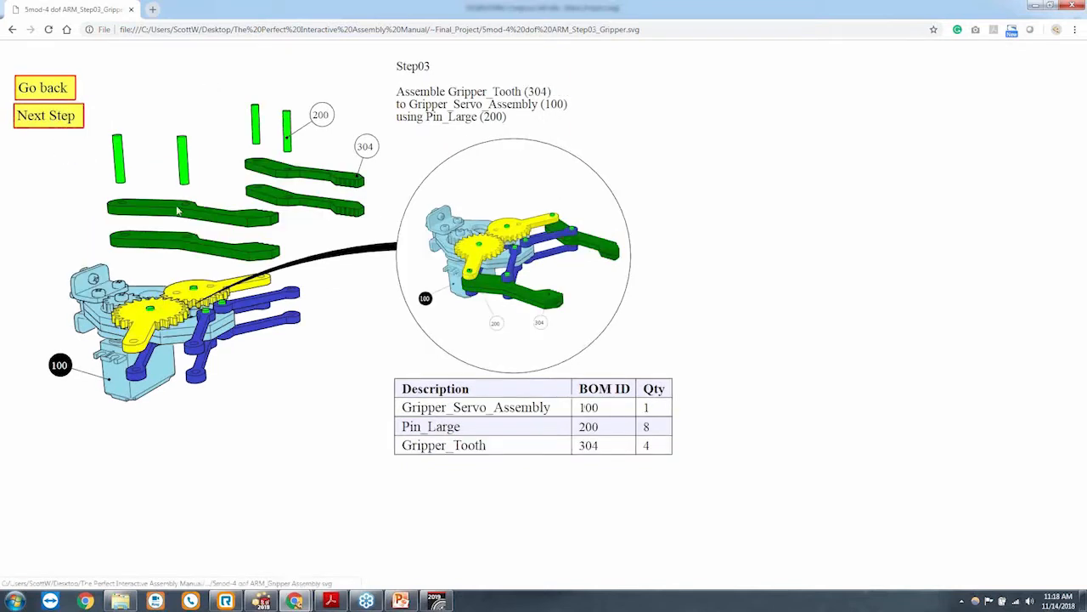
{"action": "left_click", "coordinate": [77, 125]}
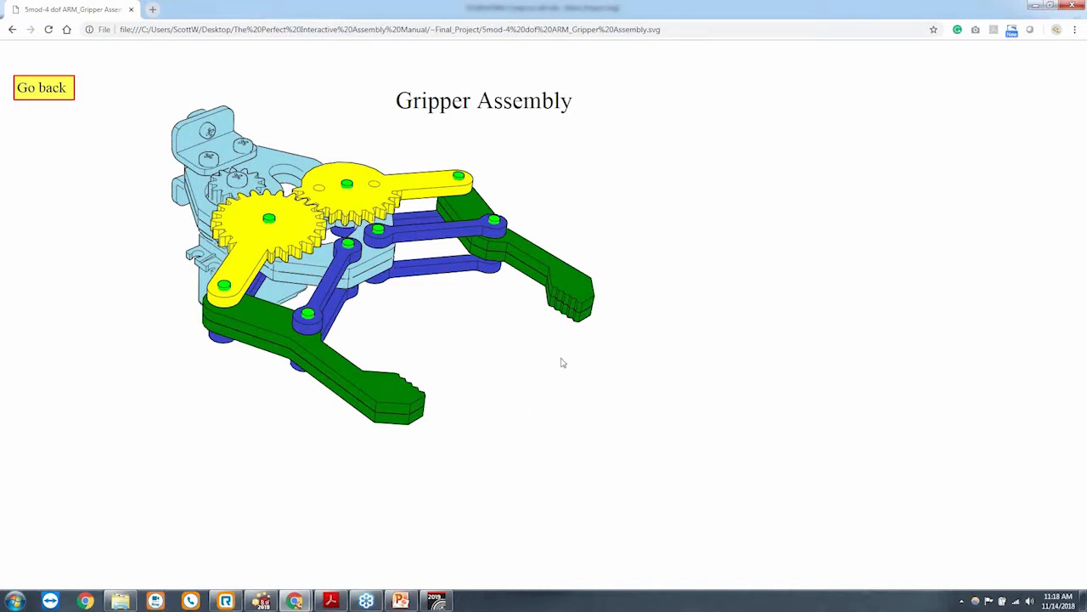
Go back to the Top Level Assembly page and play the linked Composer_Animation.mp4 video
{"action": "left_click", "coordinate": [67, 96]}
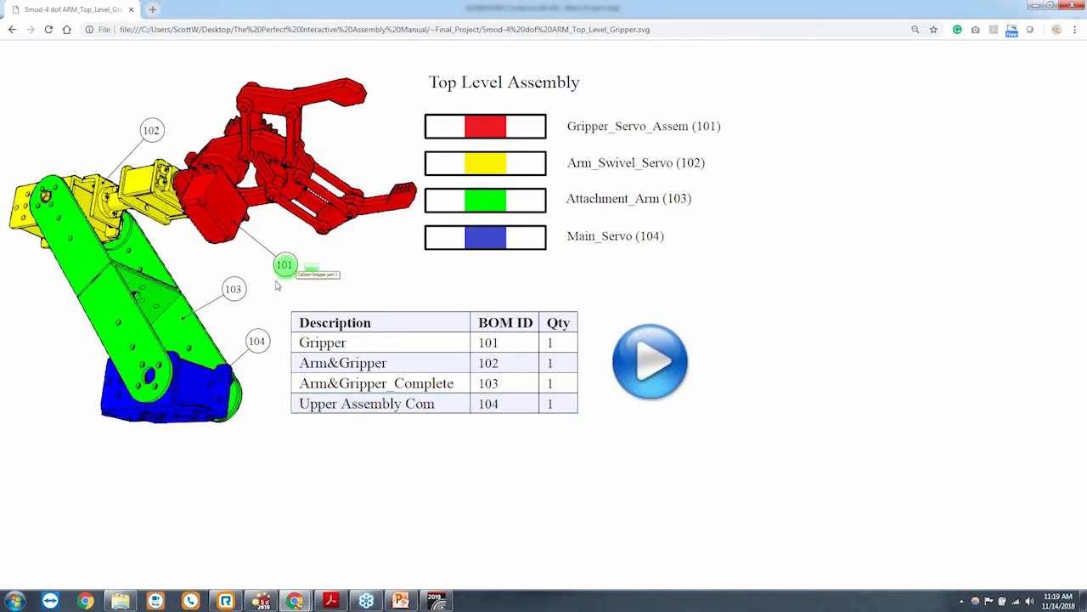
{"action": "left_click", "coordinate": [656, 352]}
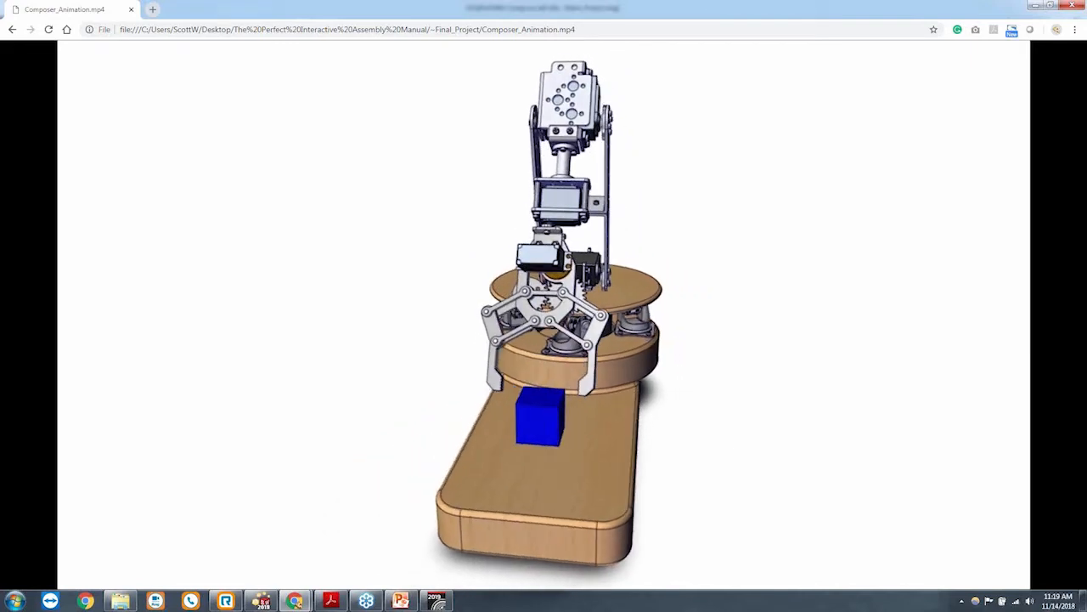
{"action": "mouse_move", "coordinate": [818, 374]}
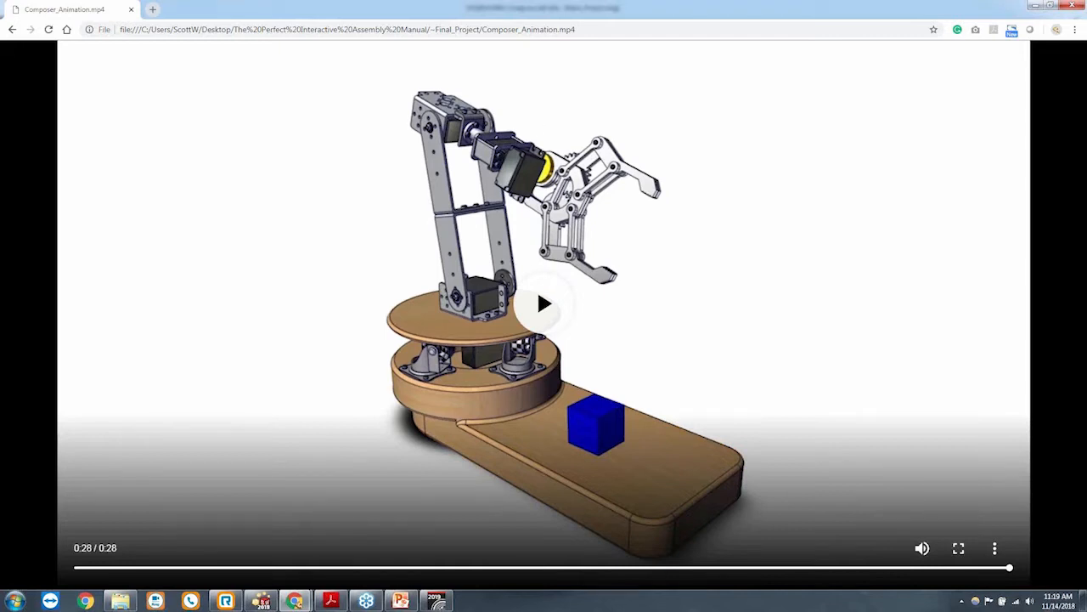
Go back to the Top Level Assembly page, set its zoom to 67%, close the browser window and return to SOLIDWORKS Composer
{"action": "left_click", "coordinate": [12, 29]}
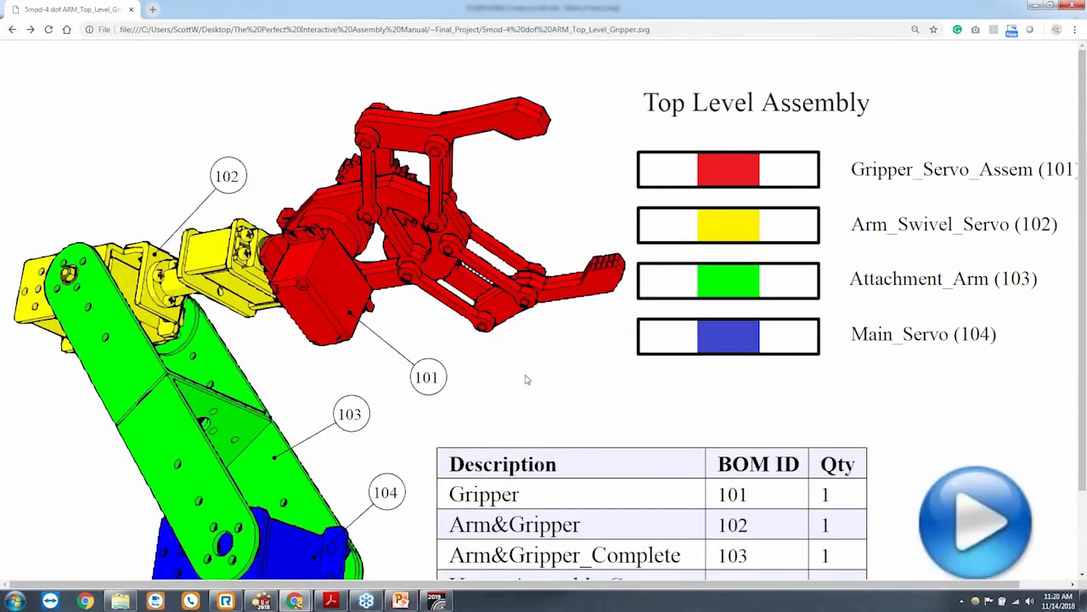
{"action": "scroll", "coordinate": [525, 380], "scroll_direction": "down", "scroll_amount": 6, "text": "ctrl"}
{"action": "scroll", "coordinate": [493, 365], "scroll_direction": "up", "scroll_amount": 2, "text": "ctrl"}
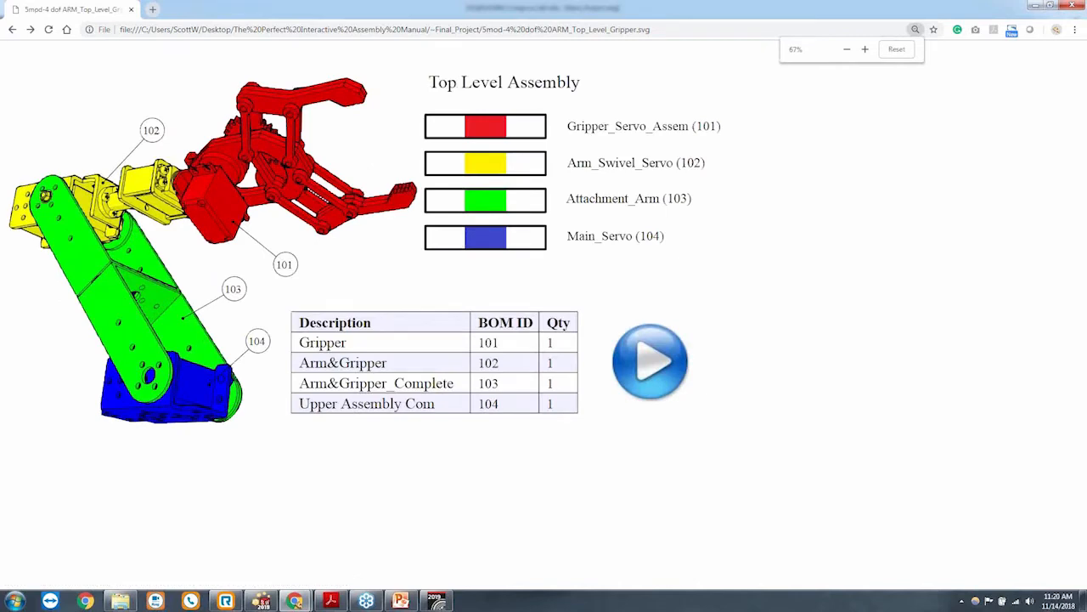
{"action": "left_click", "coordinate": [1076, 6]}
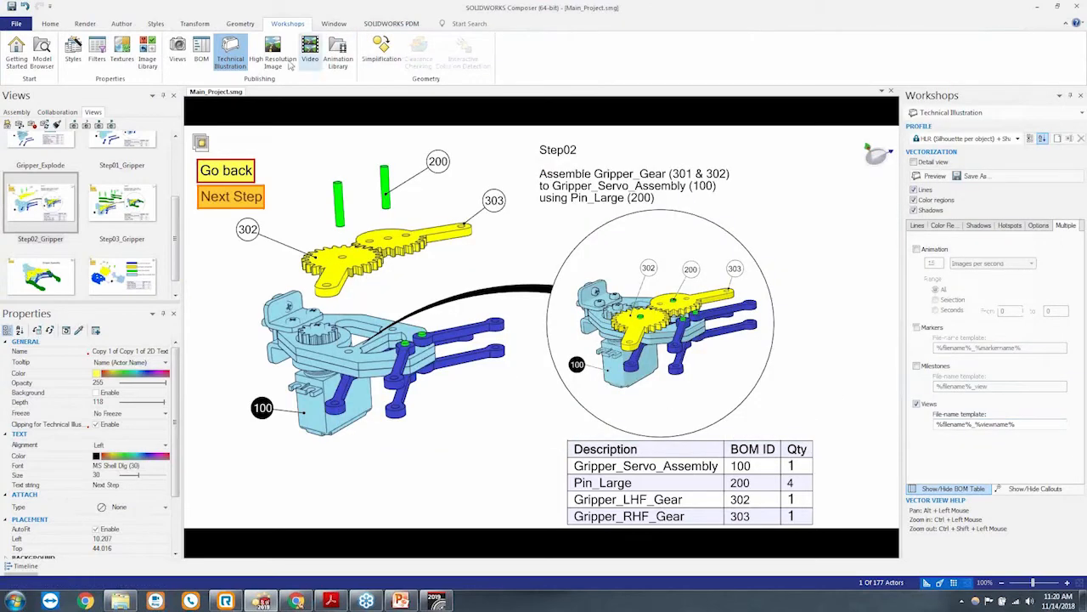
Compare View 17 with the Top_Level_Gripper view, and inspect the properties of the light blue servo assembly in View 17
{"action": "scroll", "coordinate": [178, 279], "scroll_direction": "down", "scroll_amount": 1}
{"action": "left_click", "coordinate": [131, 259]}
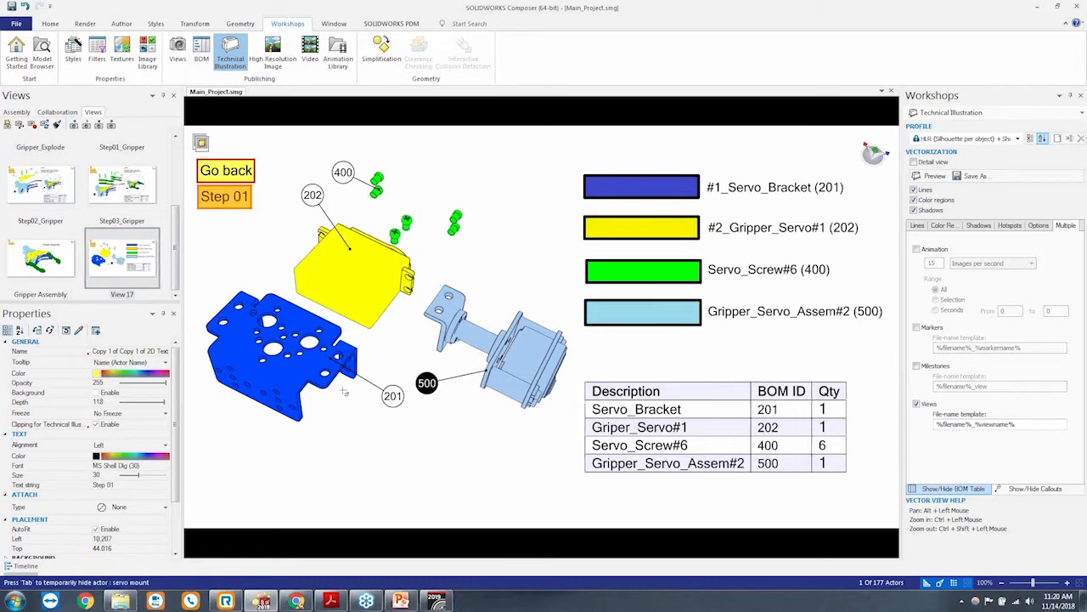
{"action": "scroll", "coordinate": [168, 251], "scroll_direction": "up", "scroll_amount": 3}
{"action": "left_click", "coordinate": [124, 165]}
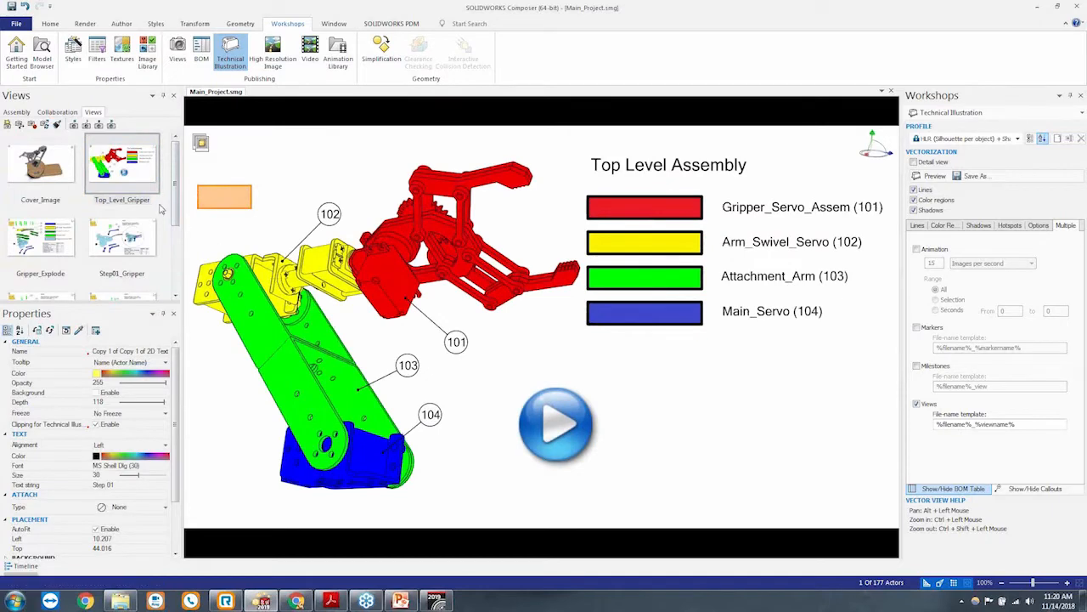
{"action": "left_click_drag", "start_coordinate": [174, 208], "coordinate": [153, 273]}
{"action": "left_click", "coordinate": [151, 272]}
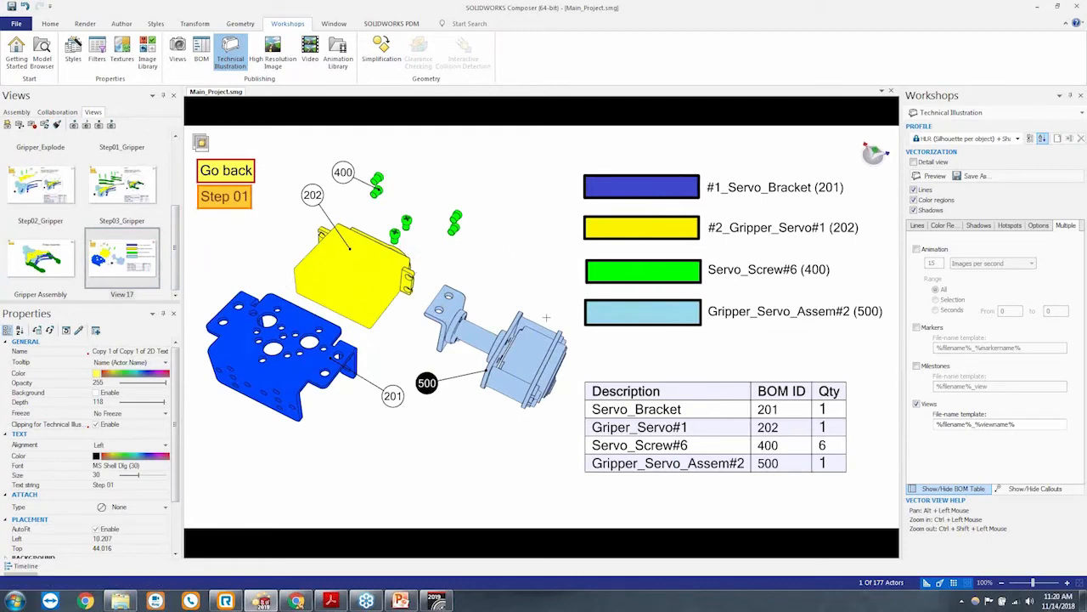
{"action": "left_click", "coordinate": [557, 357]}
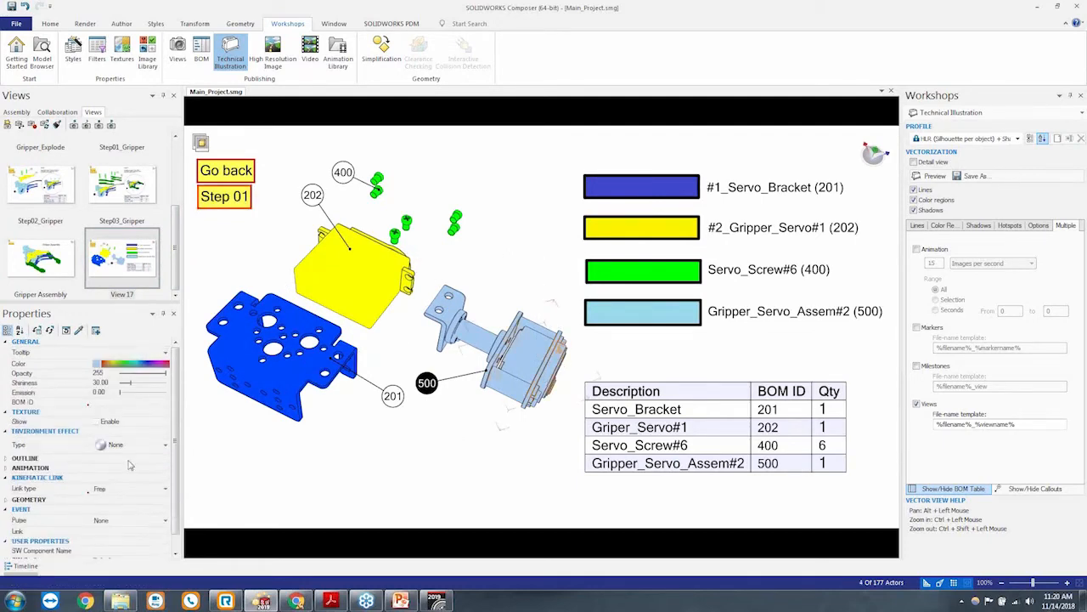
{"action": "left_click", "coordinate": [510, 492]}
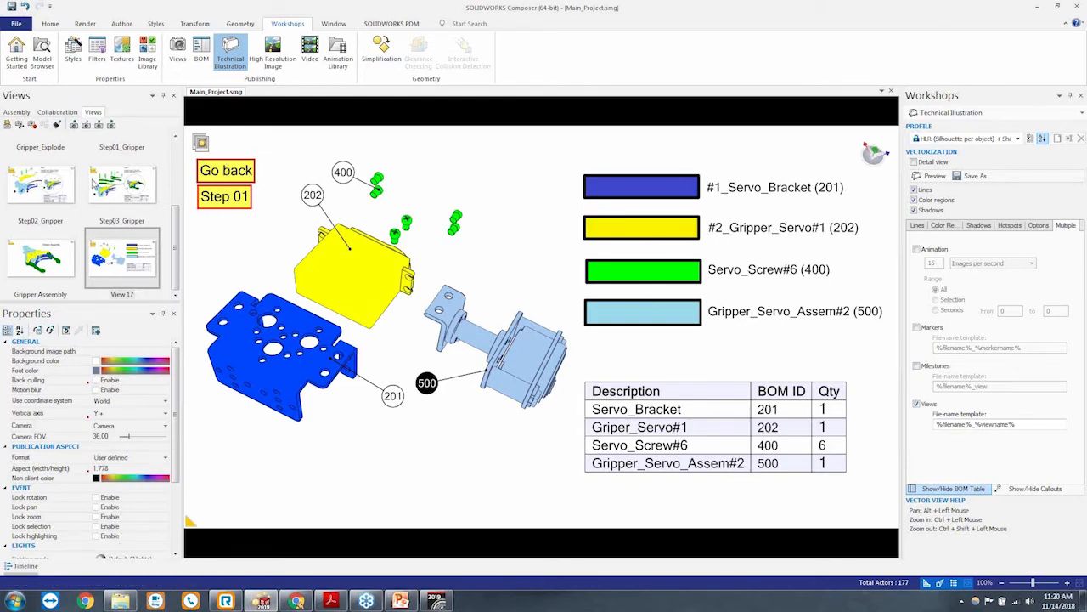
Link the Go back text in View 17 to 5mod-4 dof ARM_Top_Level_Gripper.svg in the ~Final_Project folder
{"action": "left_click", "coordinate": [242, 170]}
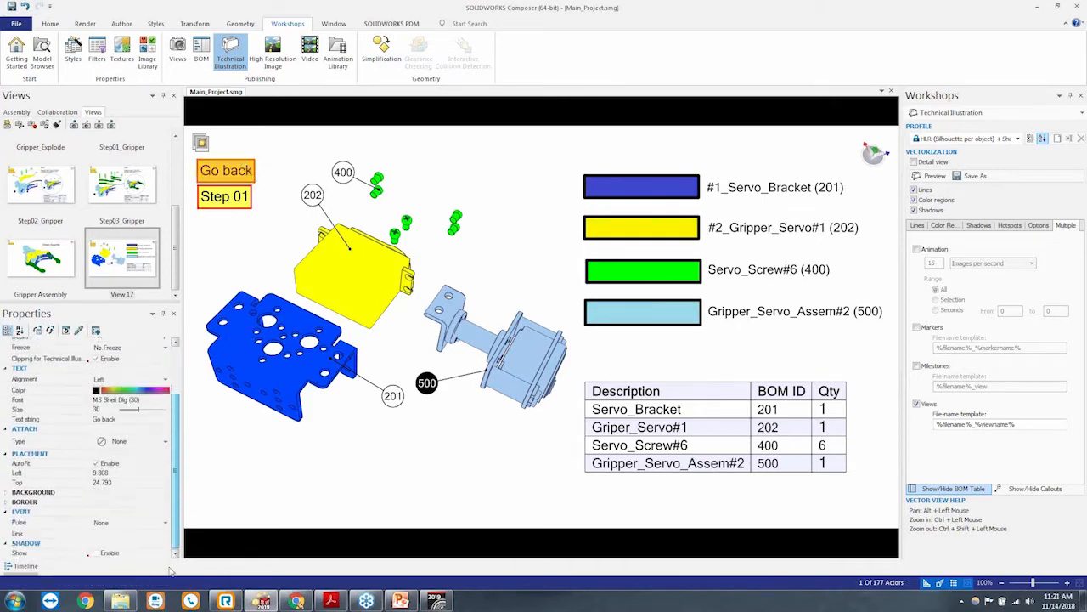
{"action": "left_click_drag", "start_coordinate": [180, 497], "coordinate": [177, 544]}
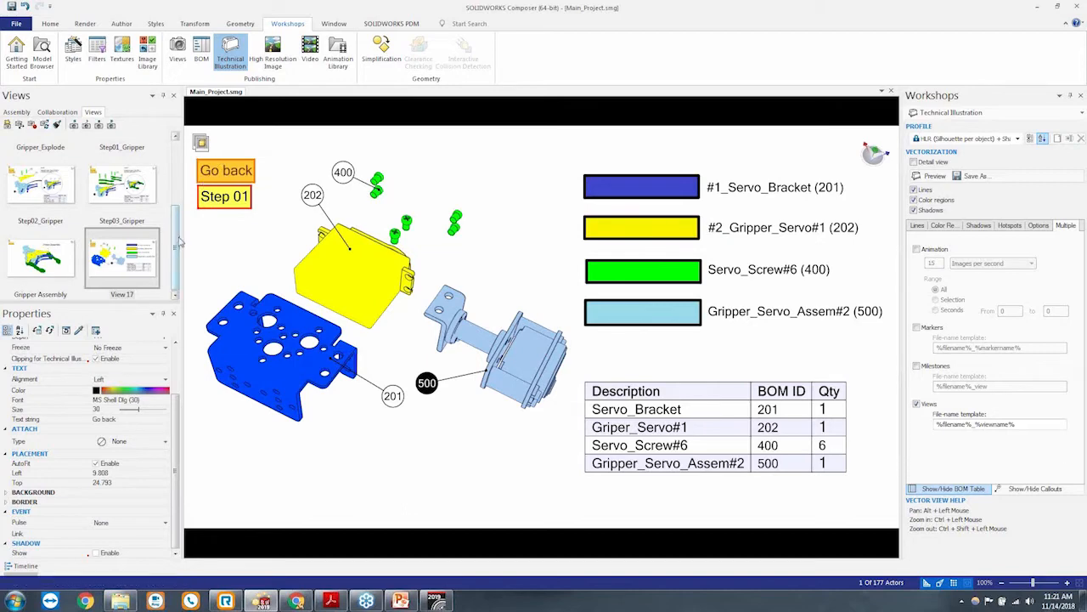
{"action": "left_click_drag", "start_coordinate": [176, 242], "coordinate": [173, 175]}
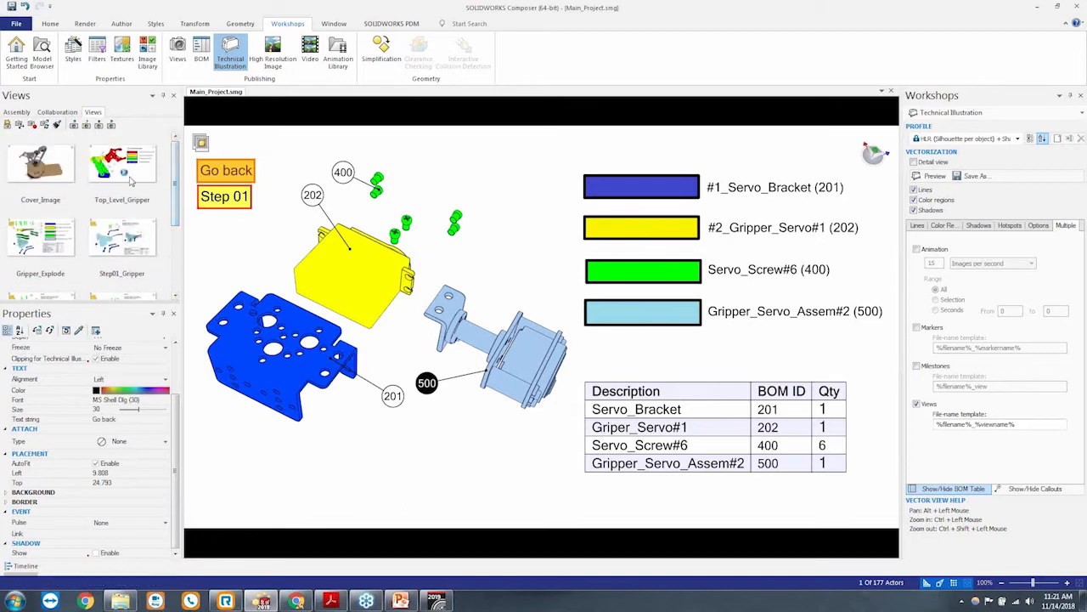
{"action": "left_click_drag", "start_coordinate": [175, 215], "coordinate": [176, 303]}
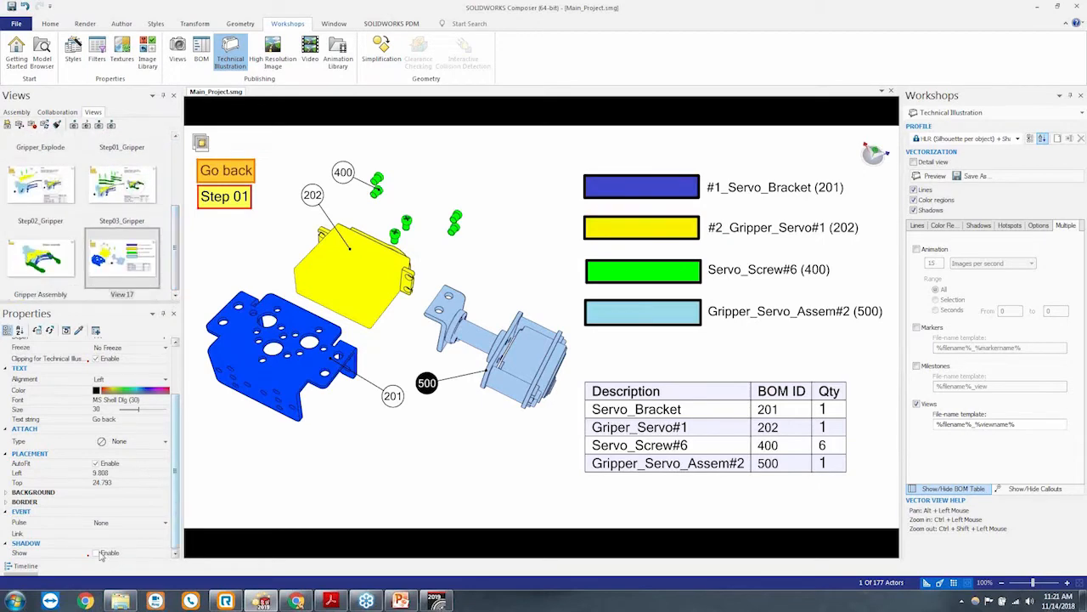
{"action": "left_click", "coordinate": [128, 533]}
{"action": "left_click", "coordinate": [168, 535]}
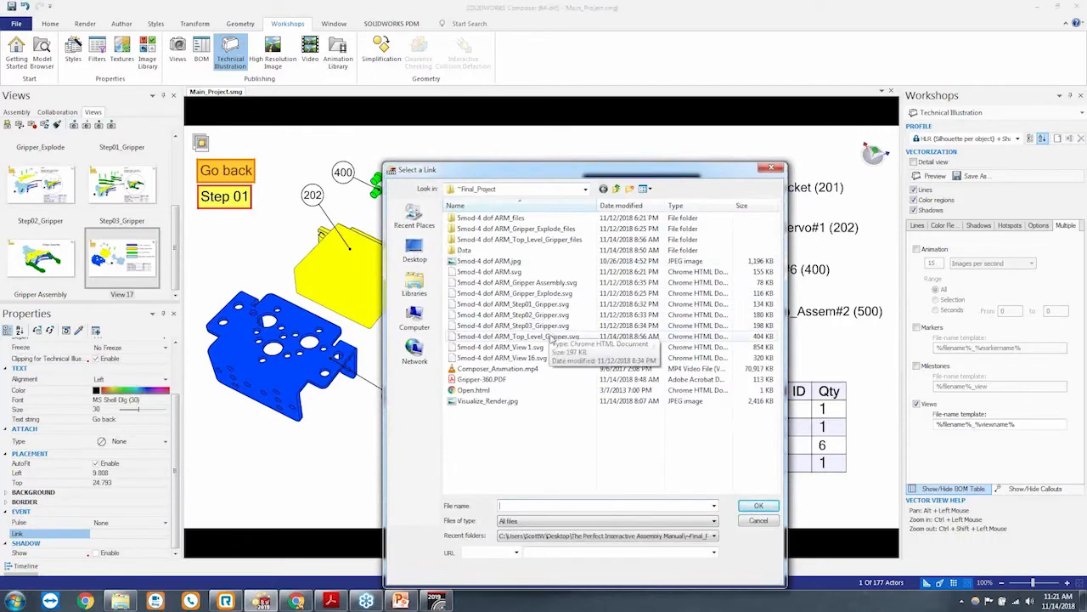
{"action": "left_click", "coordinate": [548, 336]}
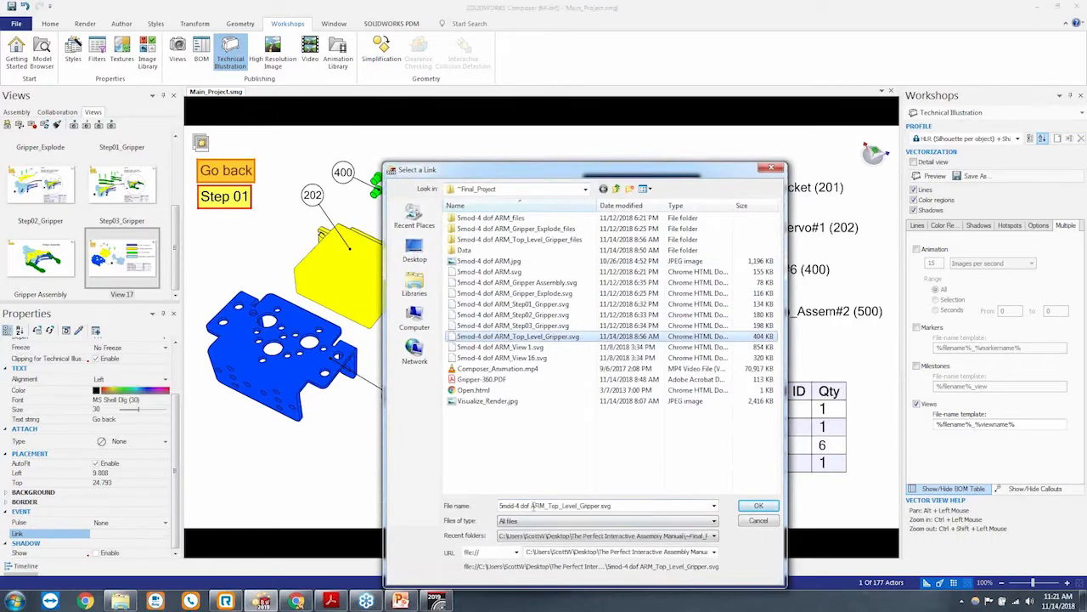
{"action": "left_click", "coordinate": [759, 505]}
Strip the folder path from the Go back text's link, leaving only the SVG file name, and update View 17 with the change
{"action": "left_click_drag", "start_coordinate": [158, 534], "coordinate": [29, 531]}
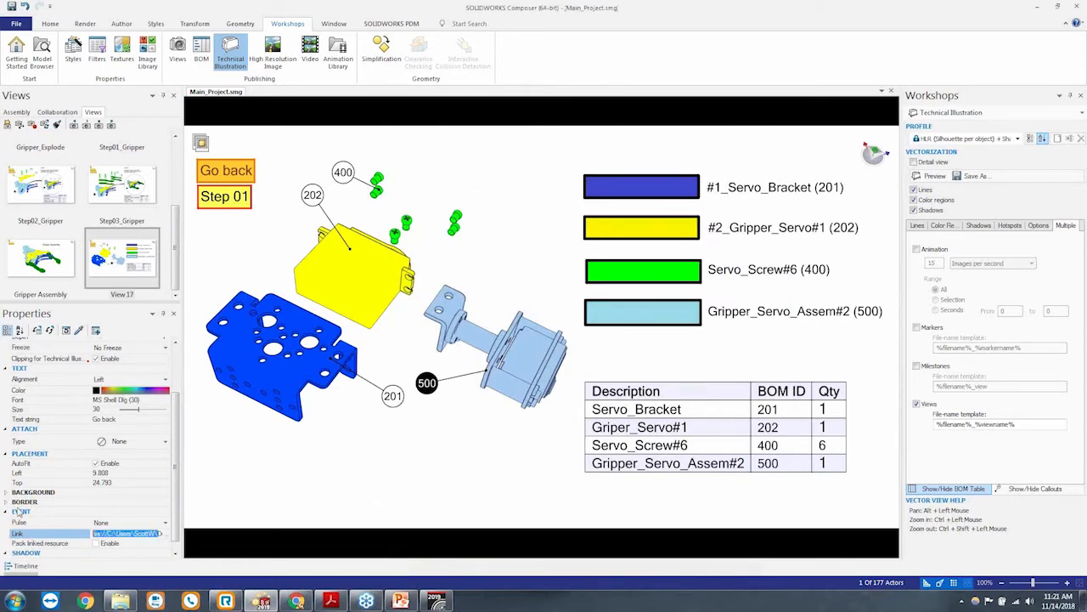
{"action": "key", "text": "Delete"}
{"action": "key", "text": "Delete"}
{"action": "key", "text": "Delete"}
{"action": "key", "text": "Delete"}
{"action": "key", "text": "Delete"}
{"action": "key", "text": "Delete"}
{"action": "key", "text": "Delete"}
{"action": "key", "text": "Delete"}
{"action": "key", "text": "Delete"}
{"action": "key", "text": "Delete"}
{"action": "key", "text": "Delete"}
{"action": "key", "text": "Delete"}
{"action": "key", "text": "Delete"}
{"action": "key", "text": "Delete"}
{"action": "key", "text": "Delete"}
{"action": "key", "text": "Delete"}
{"action": "key", "text": "Delete"}
{"action": "key", "text": "Delete"}
{"action": "key", "text": "Delete"}
{"action": "key", "text": "Delete"}
{"action": "key", "text": "Delete"}
{"action": "key", "text": "Delete"}
{"action": "key", "text": "Delete"}
{"action": "key", "text": "Delete"}
{"action": "key", "text": "Delete"}
{"action": "key", "text": "Delete"}
{"action": "key", "text": "Delete"}
{"action": "key", "text": "Delete"}
{"action": "key", "text": "Delete"}
{"action": "key", "text": "Delete"}
{"action": "key", "text": "Delete"}
{"action": "key", "text": "Delete"}
{"action": "key", "text": "Delete"}
{"action": "key", "text": "Delete"}
{"action": "key", "text": "Delete"}
{"action": "key", "text": "Delete"}
{"action": "key", "text": "Delete"}
{"action": "key", "text": "Delete"}
{"action": "key", "text": "Delete"}
{"action": "key", "text": "Delete"}
{"action": "key", "text": "Delete"}
{"action": "key", "text": "Delete"}
{"action": "key", "text": "Delete"}
{"action": "key", "text": "Delete"}
{"action": "key", "text": "Delete"}
{"action": "key", "text": "Delete"}
{"action": "key", "text": "Delete"}
{"action": "key", "text": "Delete"}
{"action": "key", "text": "Delete"}
{"action": "key", "text": "Delete"}
{"action": "key", "text": "Delete"}
{"action": "key", "text": "Delete"}
{"action": "key", "text": "Delete"}
{"action": "key", "text": "Delete"}
{"action": "key", "text": "Delete"}
{"action": "key", "text": "Delete"}
{"action": "key", "text": "Delete"}
{"action": "key", "text": "Delete"}
{"action": "key", "text": "Delete"}
{"action": "key", "text": "Delete"}
{"action": "key", "text": "Delete"}
{"action": "key", "text": "Delete"}
{"action": "key", "text": "Delete"}
{"action": "key", "text": "Delete"}
{"action": "key", "text": "Delete"}
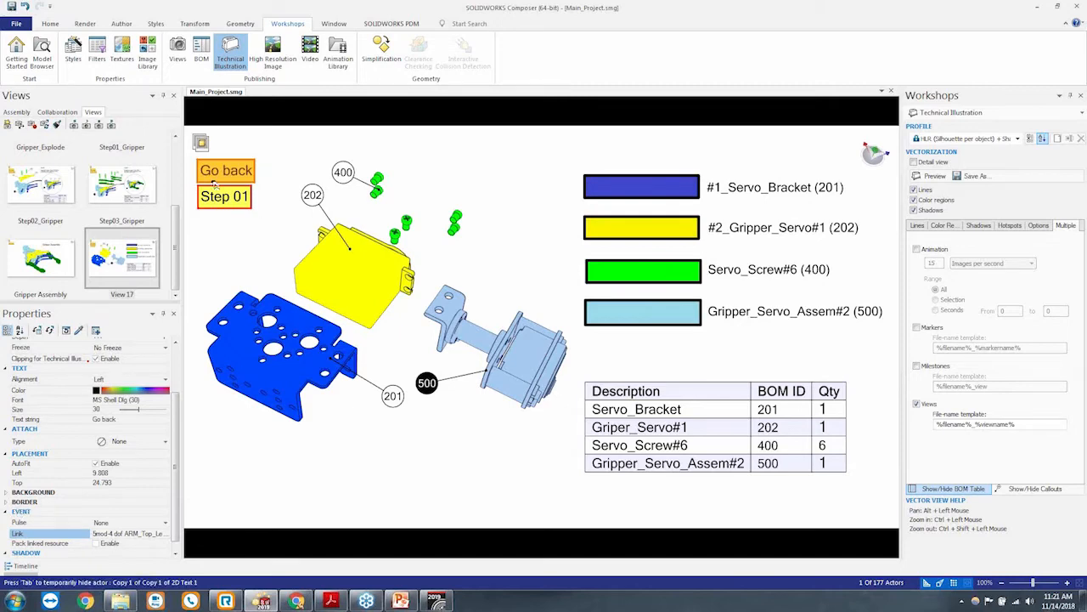
{"action": "left_click", "coordinate": [113, 259]}
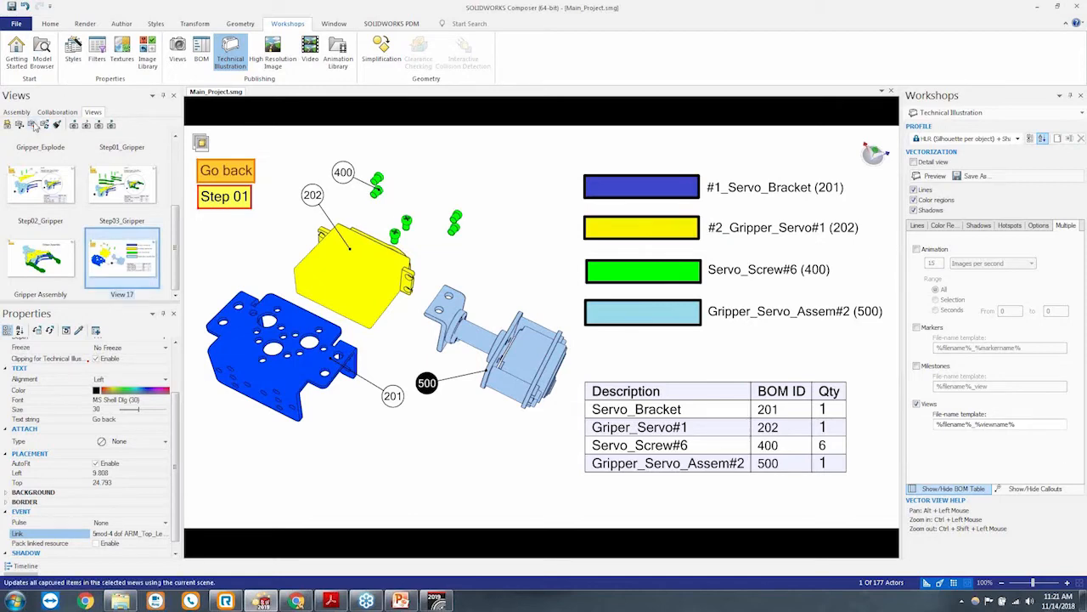
{"action": "left_click", "coordinate": [32, 125]}
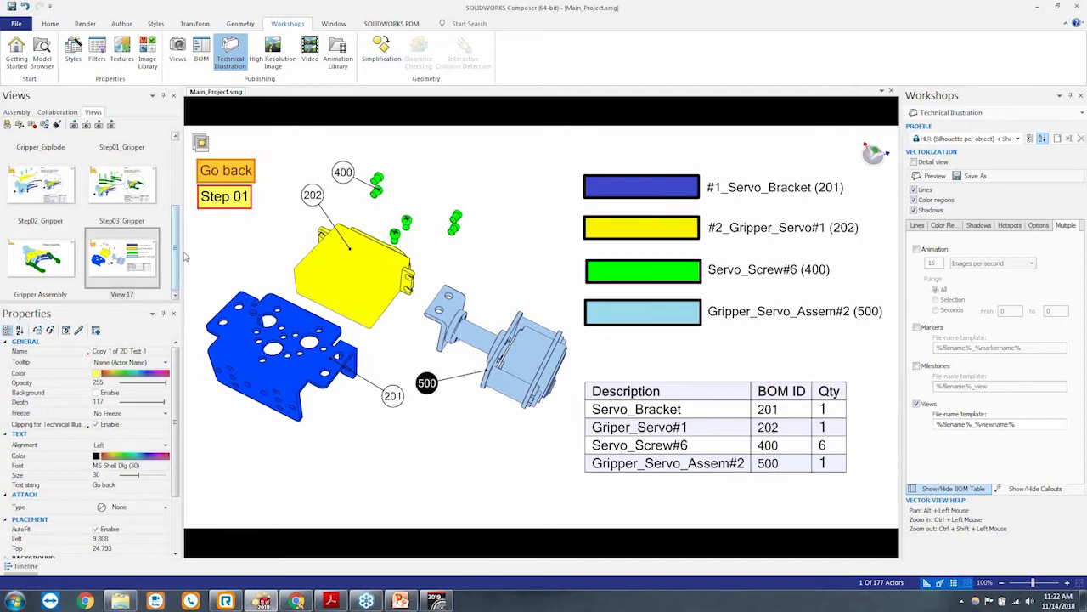
Open the Top_Level_Gripper view and check the event properties of the yellow Arm_Swivel_Servo (102) bar
{"action": "scroll", "coordinate": [128, 229], "scroll_direction": "up", "scroll_amount": 3}
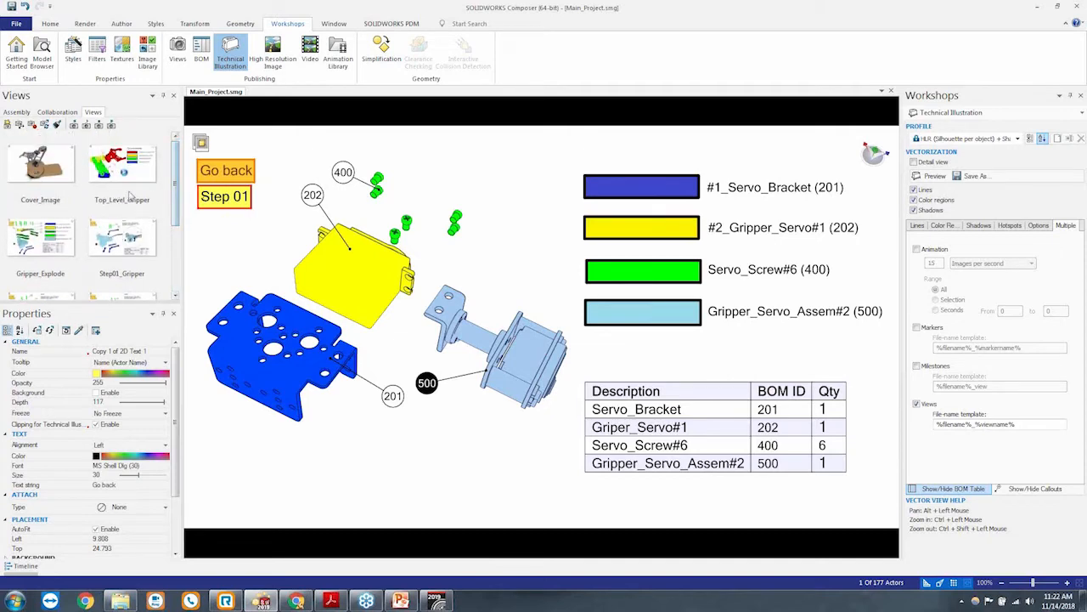
{"action": "left_click", "coordinate": [128, 166]}
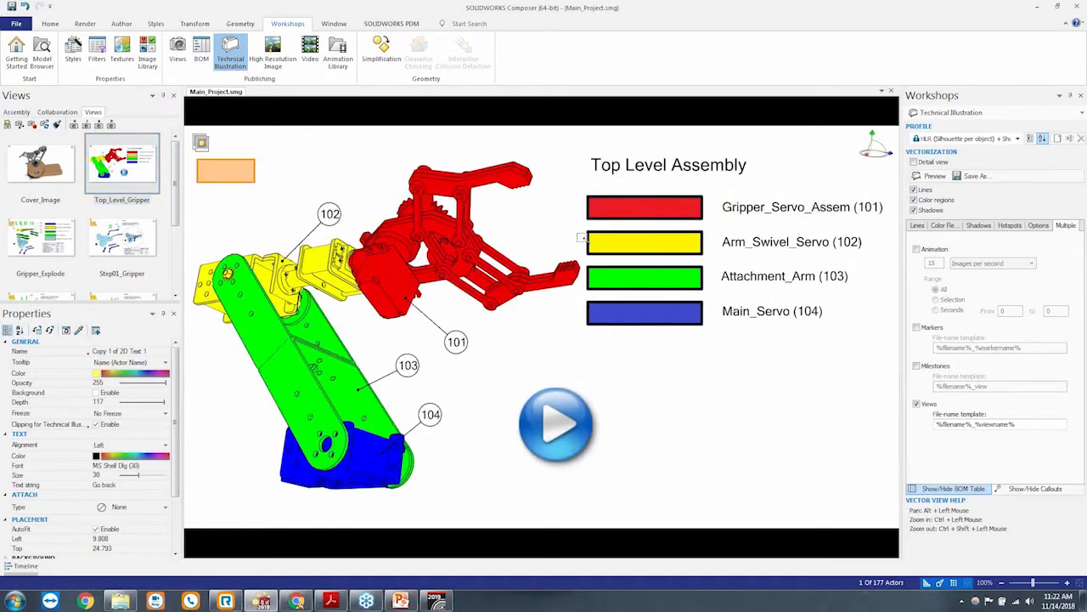
{"action": "left_click", "coordinate": [622, 238]}
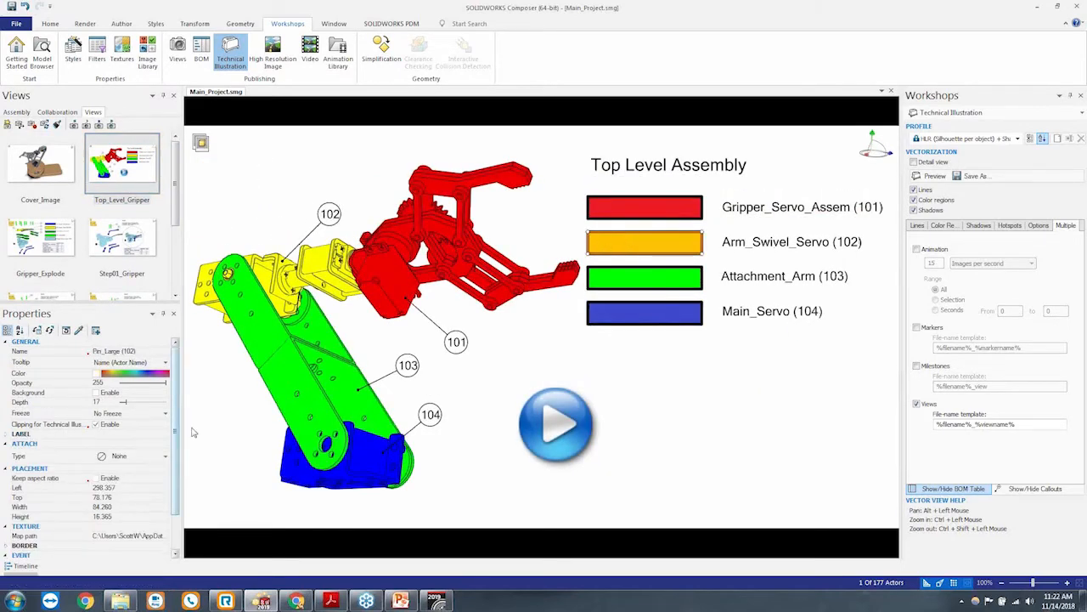
{"action": "left_click_drag", "start_coordinate": [175, 432], "coordinate": [176, 484]}
Return to View 17 and rename it Server_#1
{"action": "left_click_drag", "start_coordinate": [176, 218], "coordinate": [175, 291]}
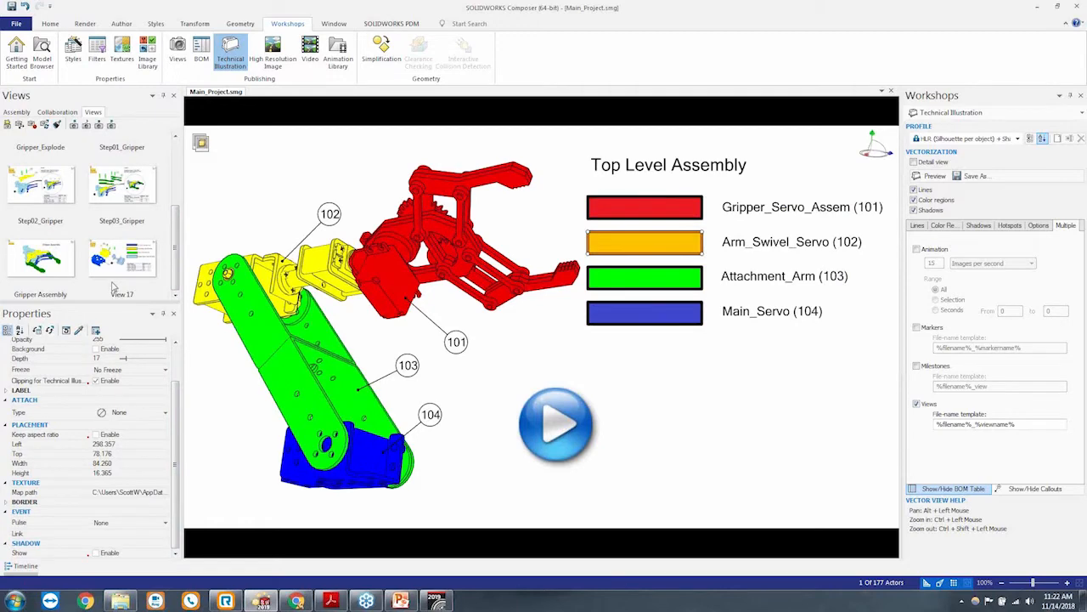
{"action": "left_click", "coordinate": [129, 255]}
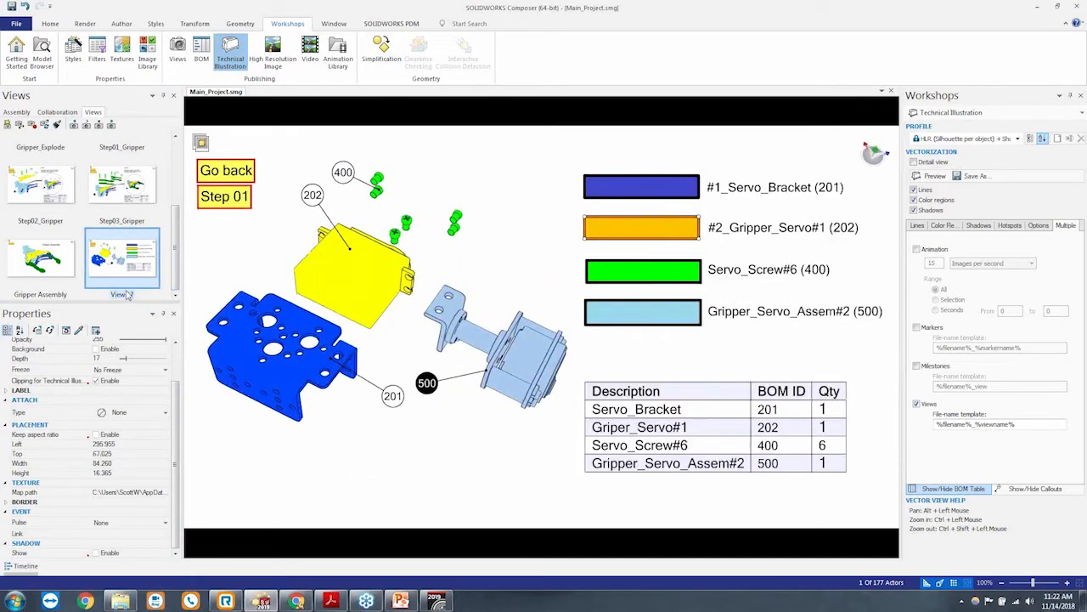
{"action": "left_click", "coordinate": [127, 295]}
{"action": "type", "text": "Ste"}
{"action": "type", "text": "vor_"}
{"action": "type", "text": "#1"}
{"action": "left_click", "coordinate": [484, 496]}
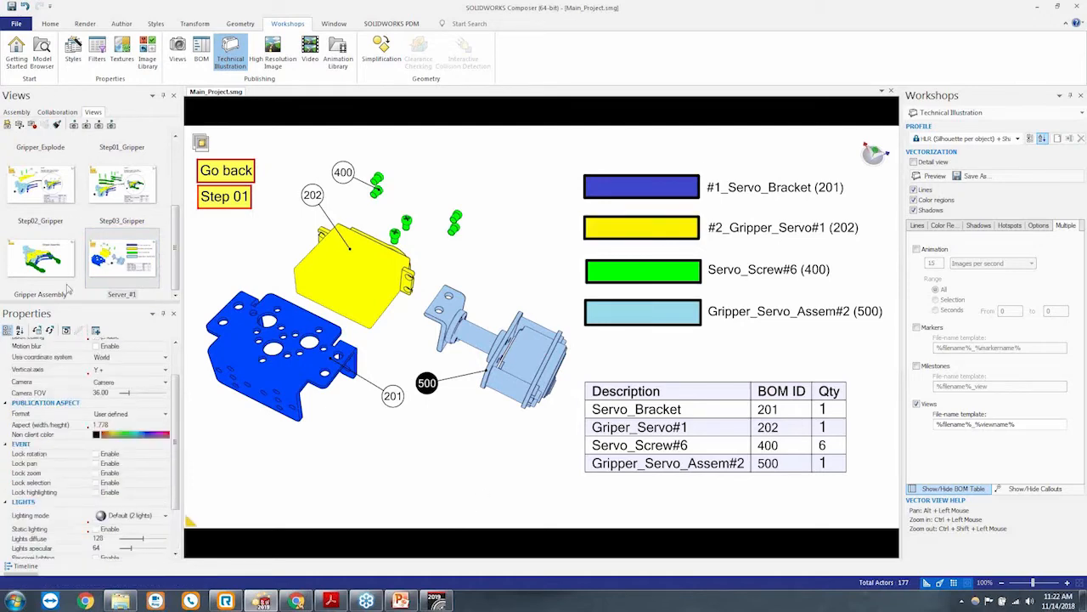
{"action": "left_click", "coordinate": [134, 291]}
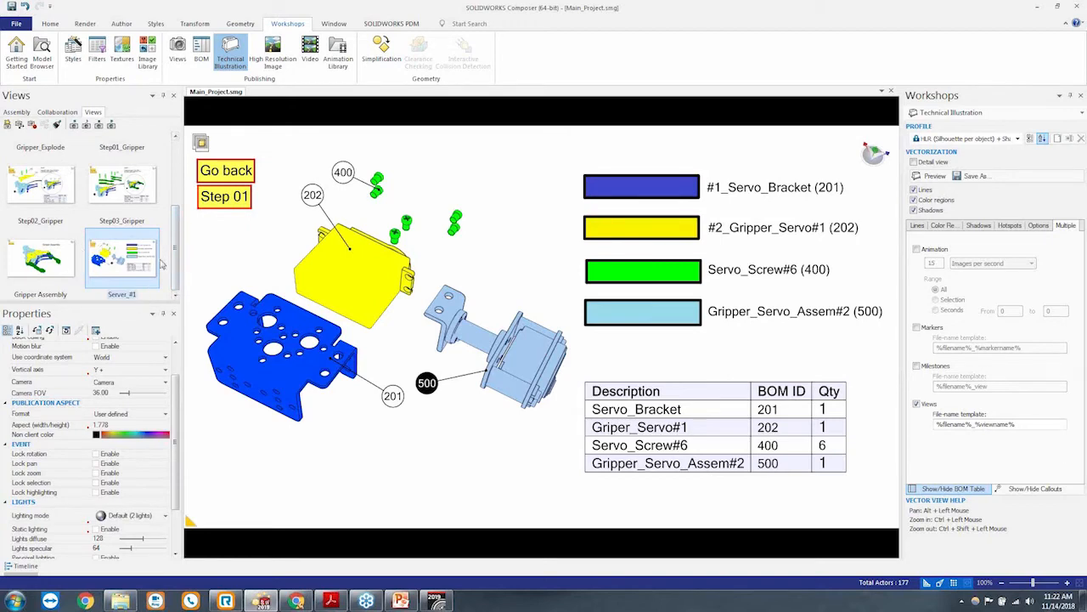
{"action": "scroll", "coordinate": [127, 255], "scroll_direction": "up", "scroll_amount": 3}
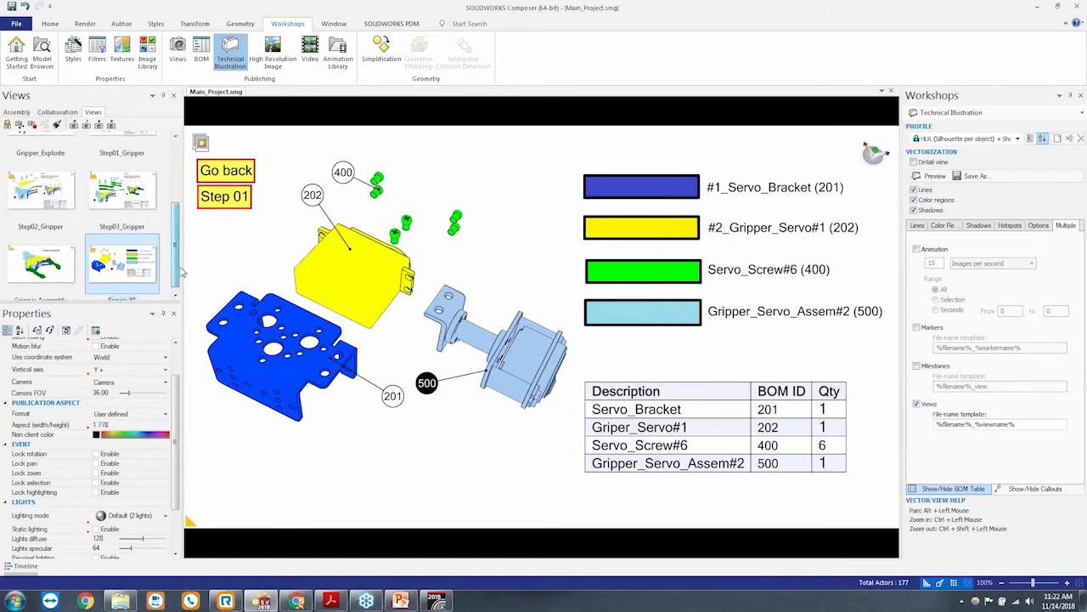
{"action": "left_click", "coordinate": [122, 166]}
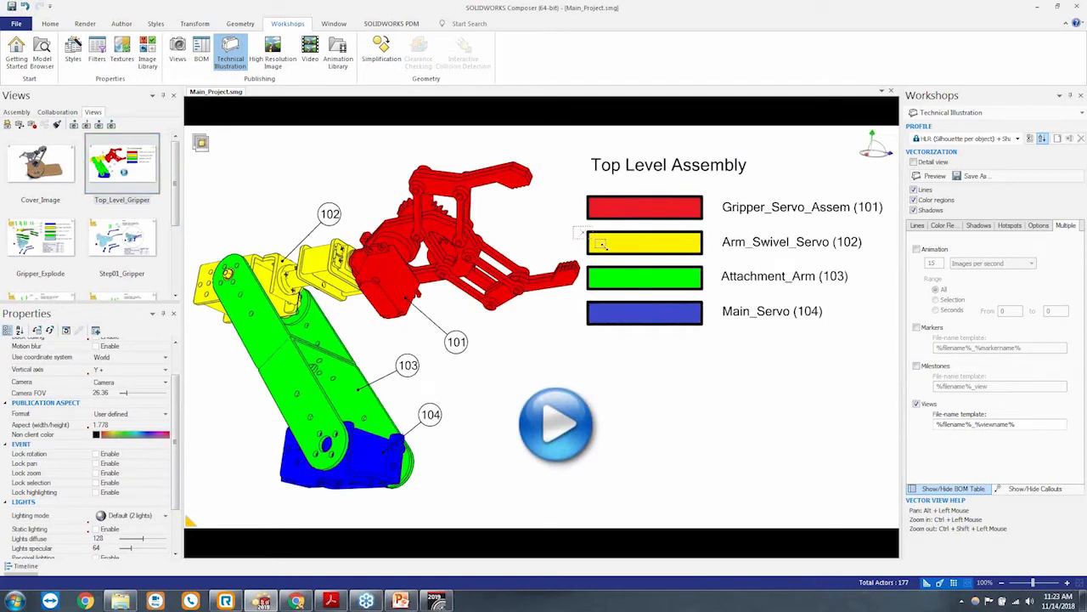
{"action": "left_click", "coordinate": [600, 245]}
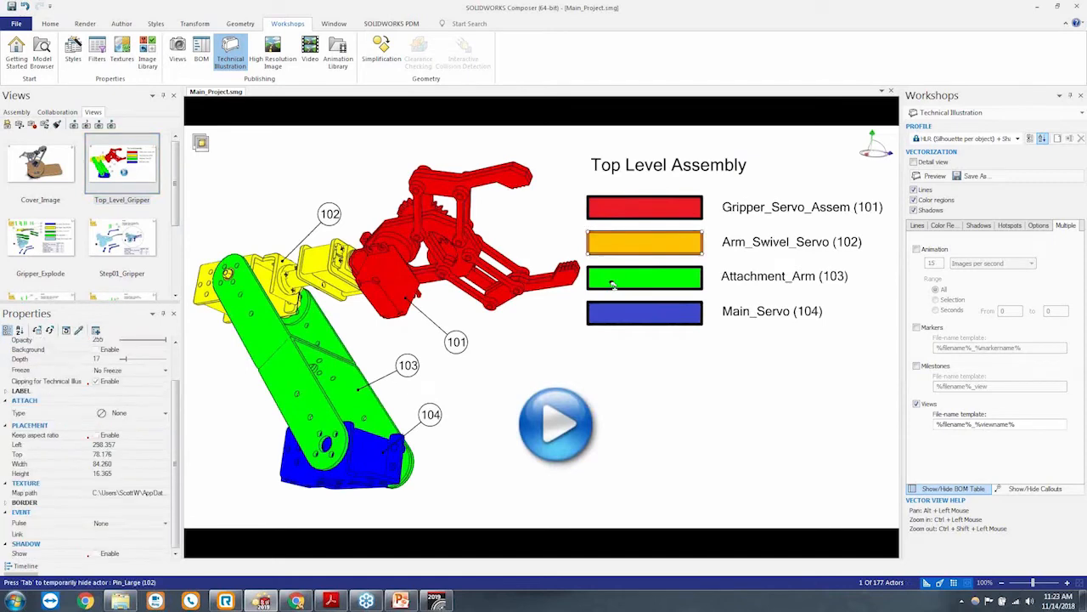
{"action": "left_click", "coordinate": [122, 532]}
{"action": "left_click", "coordinate": [163, 534]}
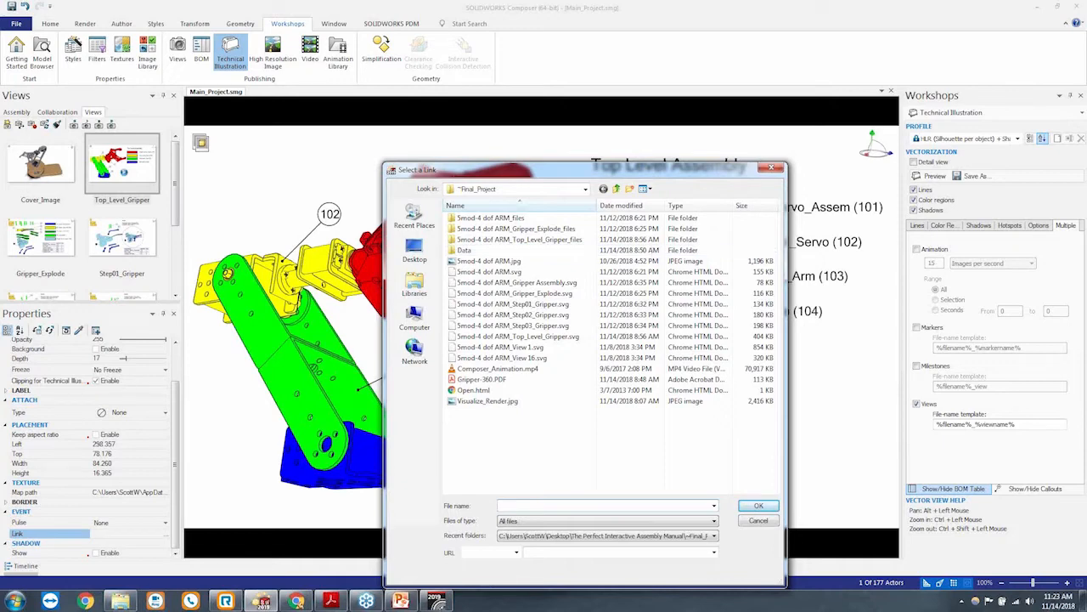
{"action": "left_click", "coordinate": [758, 519]}
Turn off multiple-view publishing and save only the Server_#1 view as an SVG illustration named Server_#1 in ~Final_Project
{"action": "scroll", "coordinate": [126, 267], "scroll_direction": "down", "scroll_amount": 2}
{"action": "left_click", "coordinate": [126, 267]}
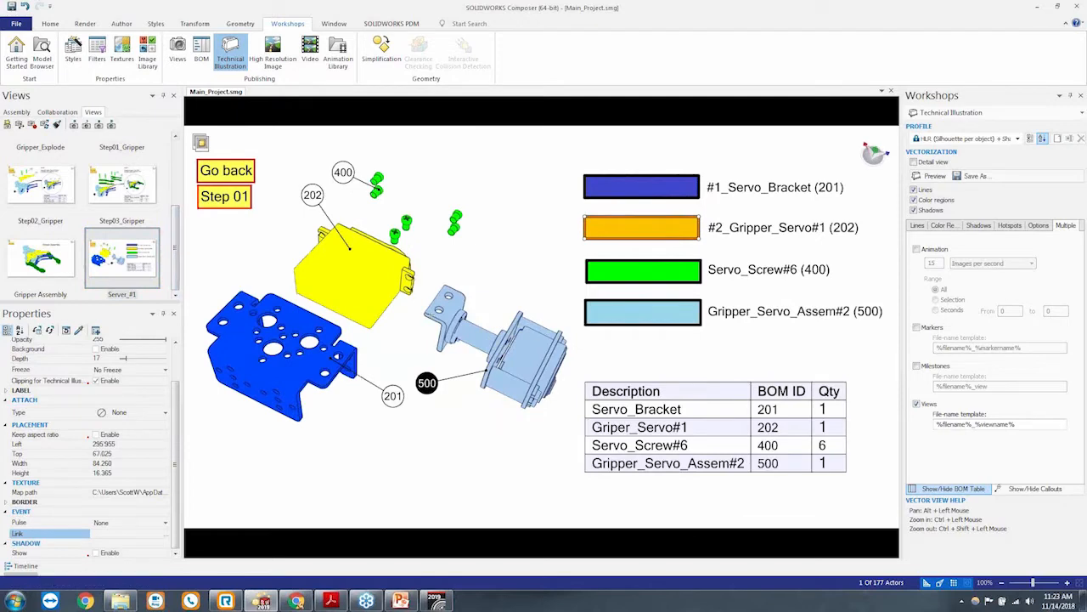
{"action": "left_click", "coordinate": [927, 404]}
{"action": "left_click", "coordinate": [971, 176]}
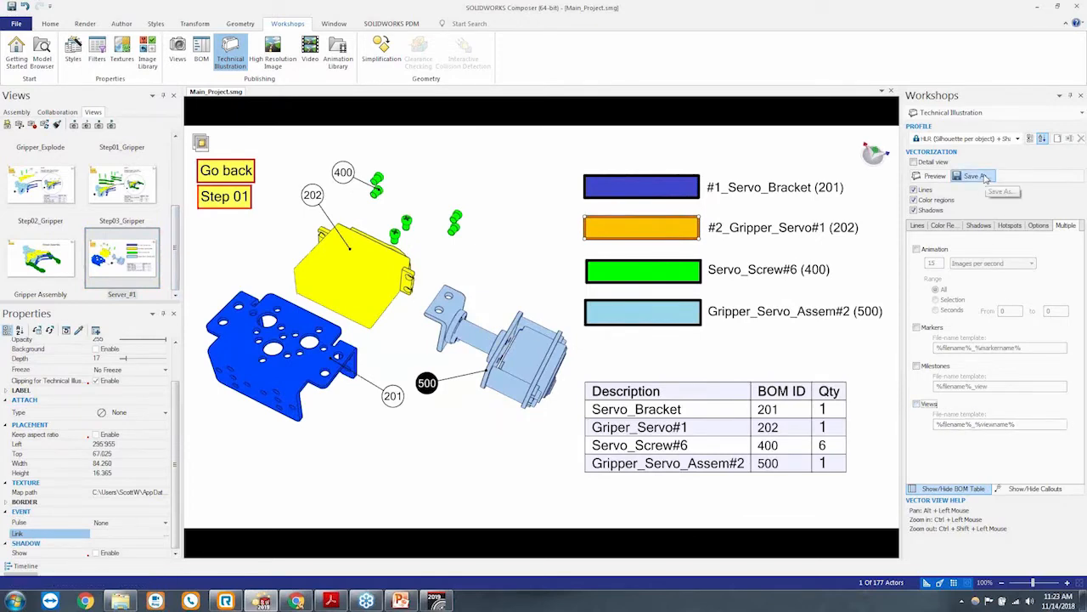
{"action": "double_click", "coordinate": [567, 545]}
{"action": "type", "text": "Server_#1"}
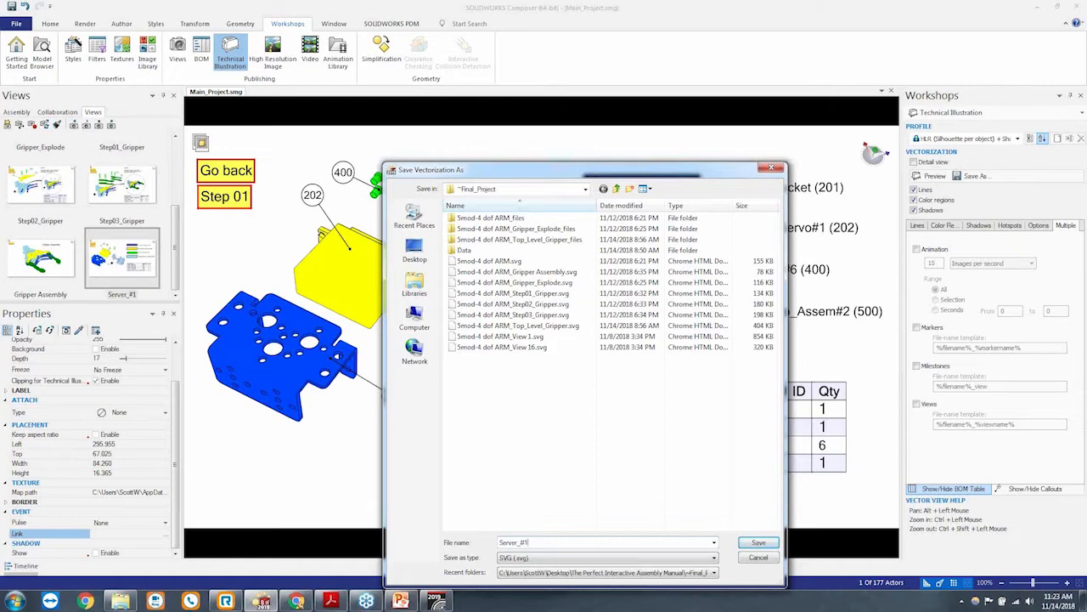
{"action": "key", "text": "Return"}
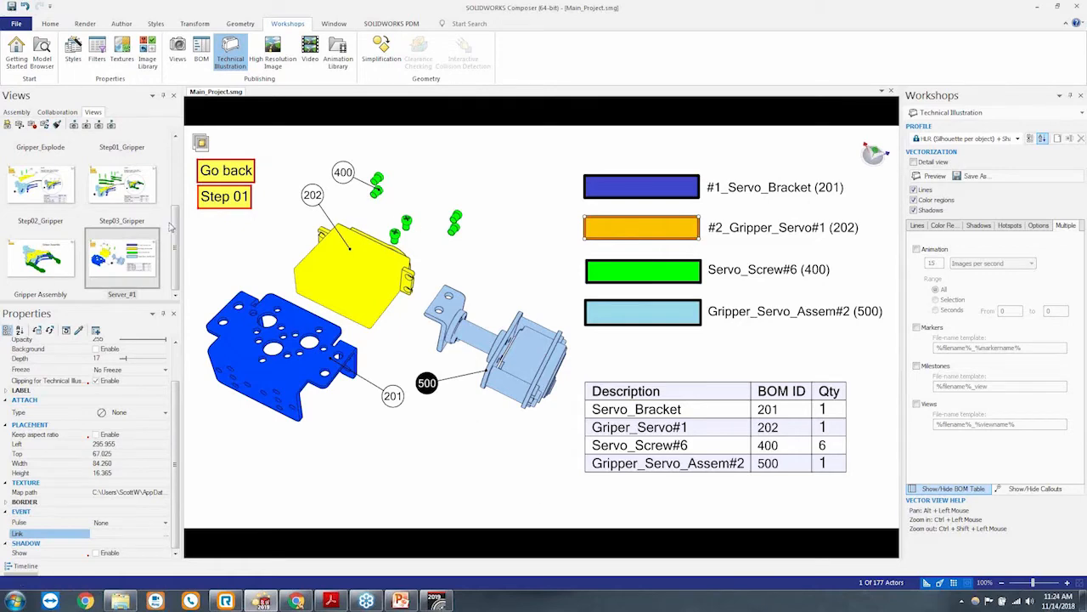
Open the Top_Level_Gripper view and link its yellow Arm_Swivel_Servo (102) bar to Server_#1.svg in ~Final_Project
{"action": "left_click_drag", "start_coordinate": [178, 234], "coordinate": [180, 141]}
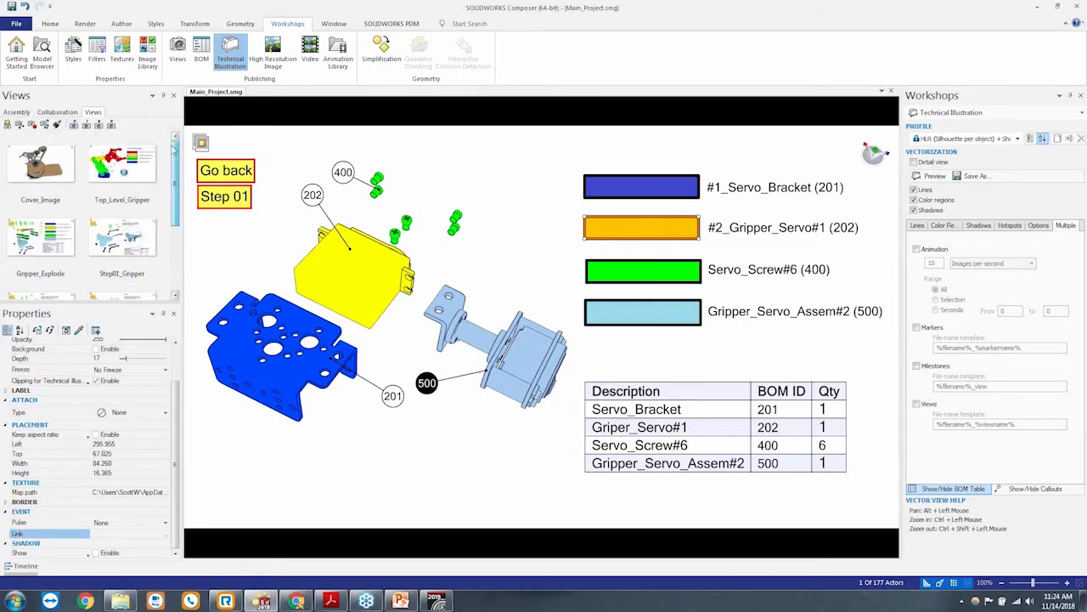
{"action": "double_click", "coordinate": [144, 182]}
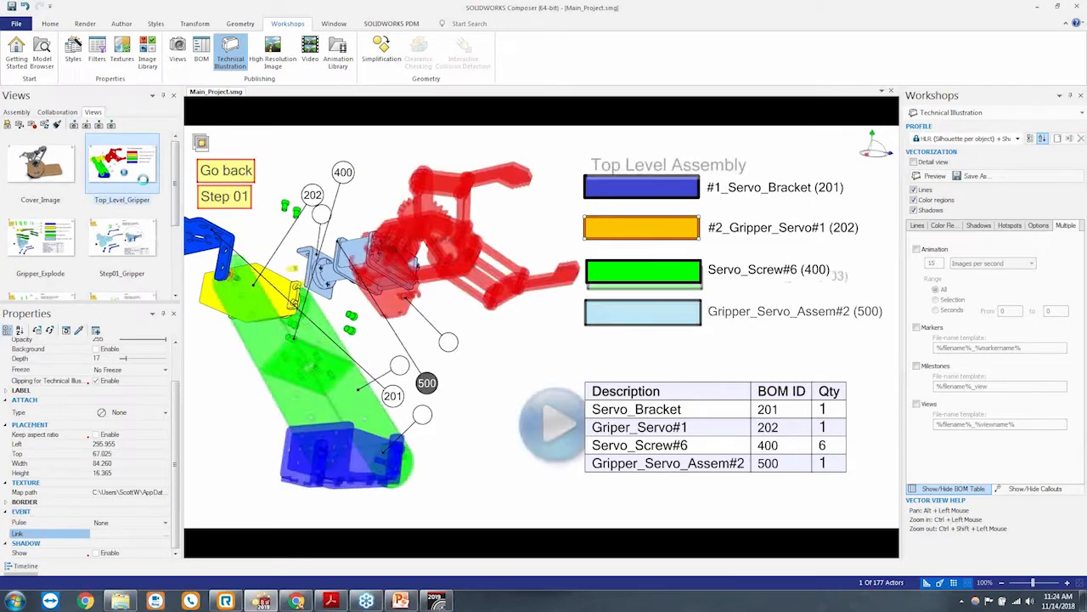
{"action": "left_click", "coordinate": [168, 536]}
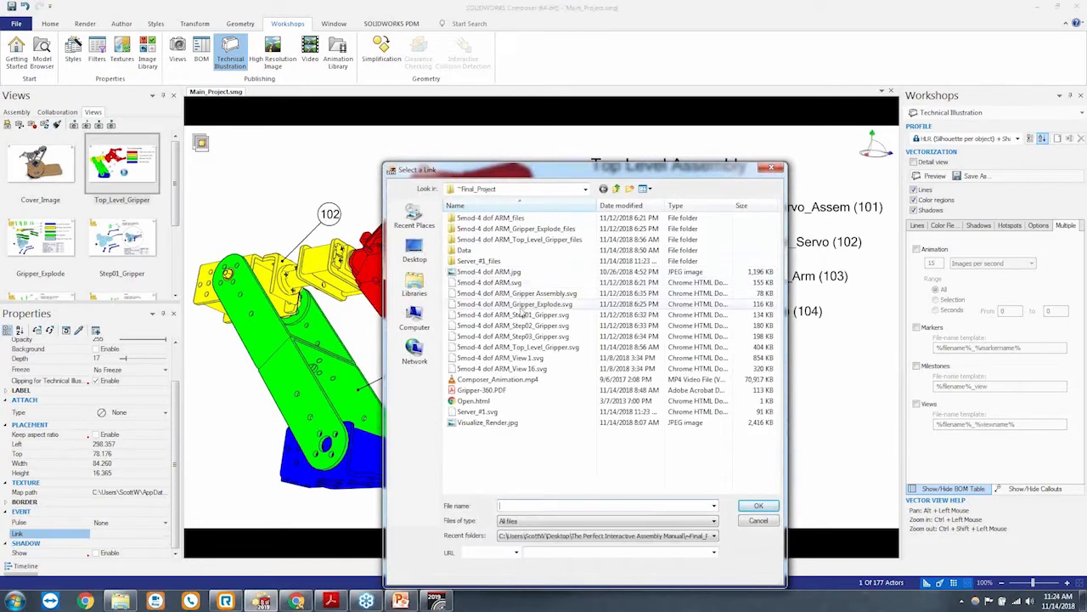
{"action": "left_click", "coordinate": [472, 411]}
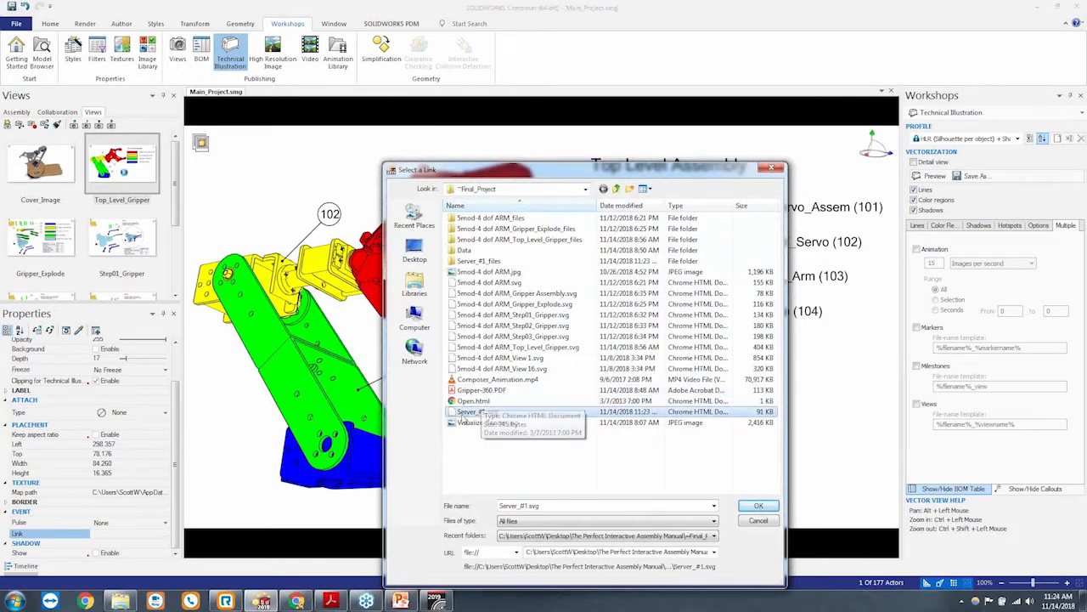
{"action": "left_click", "coordinate": [759, 506]}
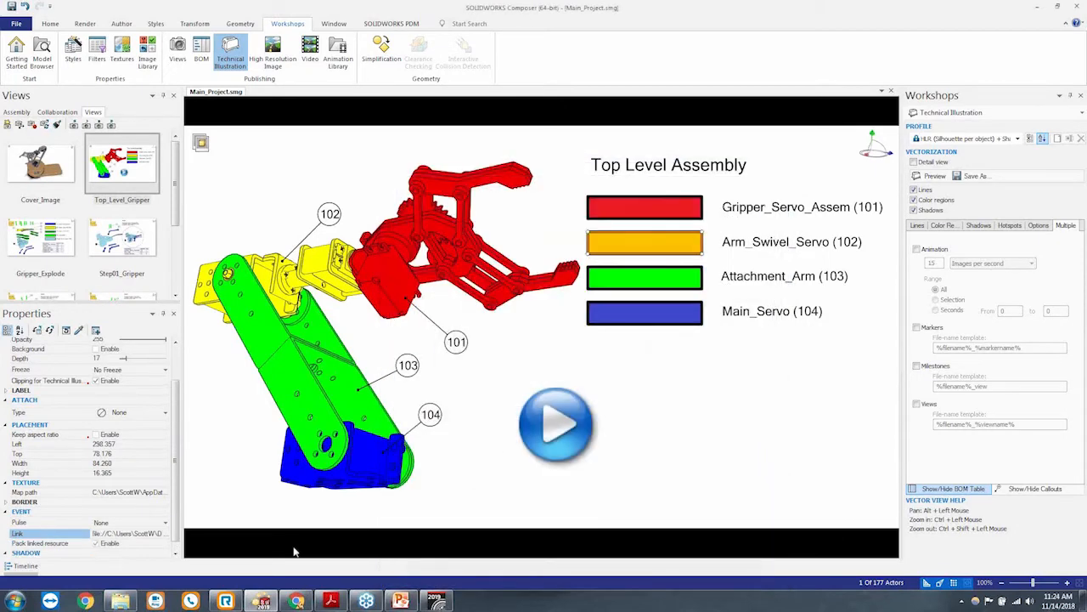
Strip the folder path from the bar's link, leaving only Server_#1.svg, and update the Top_Level_Gripper view with the change
{"action": "left_click", "coordinate": [158, 534]}
{"action": "key", "text": "Right"}
{"action": "key", "text": "Right"}
{"action": "key", "text": "Right"}
{"action": "key", "text": "Right"}
{"action": "key", "text": "Right"}
{"action": "key", "text": "Right"}
{"action": "key", "text": "Right"}
{"action": "key", "text": "Right"}
{"action": "key", "text": "Right"}
{"action": "key", "text": "Right"}
{"action": "key", "text": "Right"}
{"action": "key", "text": "Right"}
{"action": "key", "text": "Right"}
{"action": "key", "text": "Right"}
{"action": "key", "text": "Right"}
{"action": "key", "text": "Right"}
{"action": "key", "text": "Right"}
{"action": "key", "text": "Right"}
{"action": "key", "text": "Right"}
{"action": "key", "text": "Right"}
{"action": "key", "text": "Right"}
{"action": "key", "text": "Right"}
{"action": "key", "text": "Right"}
{"action": "key", "text": "Right"}
{"action": "key", "text": "Right"}
{"action": "key", "text": "Right"}
{"action": "key", "text": "Right"}
{"action": "key", "text": "Right"}
{"action": "key", "text": "Right"}
{"action": "key", "text": "Right"}
{"action": "key", "text": "Right"}
{"action": "key", "text": "Right"}
{"action": "key", "text": "Right"}
{"action": "key", "text": "Right"}
{"action": "key", "text": "Right"}
{"action": "key", "text": "Right"}
{"action": "key", "text": "Right"}
{"action": "key", "text": "Right"}
{"action": "key", "text": "Right"}
{"action": "key", "text": "Right"}
{"action": "key", "text": "Right"}
{"action": "key", "text": "Right"}
{"action": "key", "text": "Right"}
{"action": "key", "text": "Right"}
{"action": "key", "text": "Right"}
{"action": "key", "text": "Right"}
{"action": "key", "text": "Right"}
{"action": "key", "text": "Right"}
{"action": "key", "text": "Right"}
{"action": "key", "text": "Right"}
{"action": "key", "text": "Right"}
{"action": "key", "text": "Right"}
{"action": "key", "text": "Right"}
{"action": "key", "text": "Right"}
{"action": "left_click", "coordinate": [149, 542]}
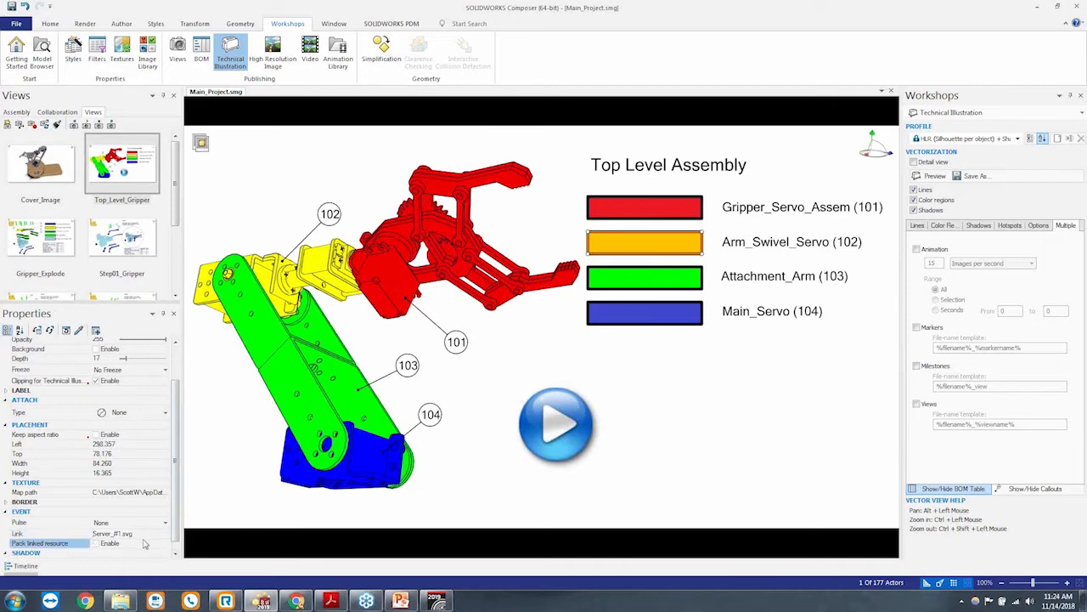
{"action": "left_click", "coordinate": [146, 523]}
{"action": "left_click", "coordinate": [29, 534]}
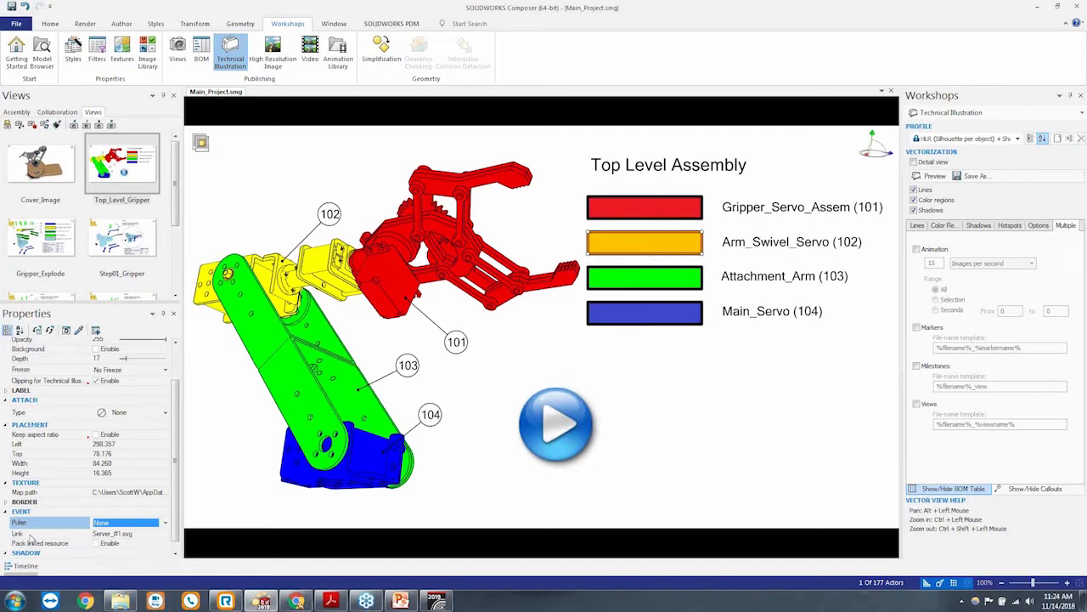
{"action": "left_click", "coordinate": [100, 150]}
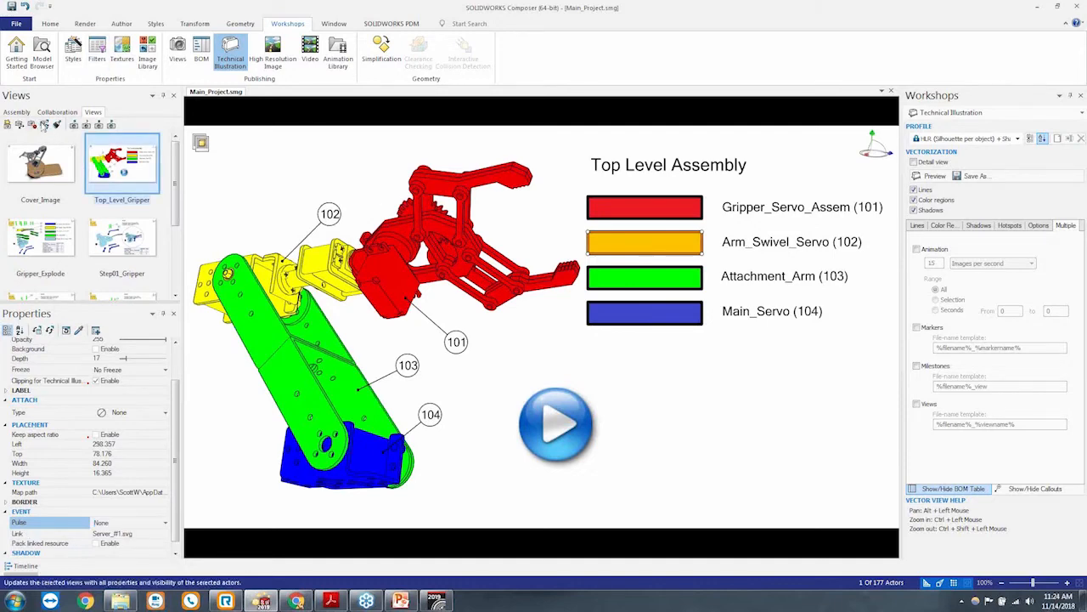
{"action": "left_click", "coordinate": [45, 127]}
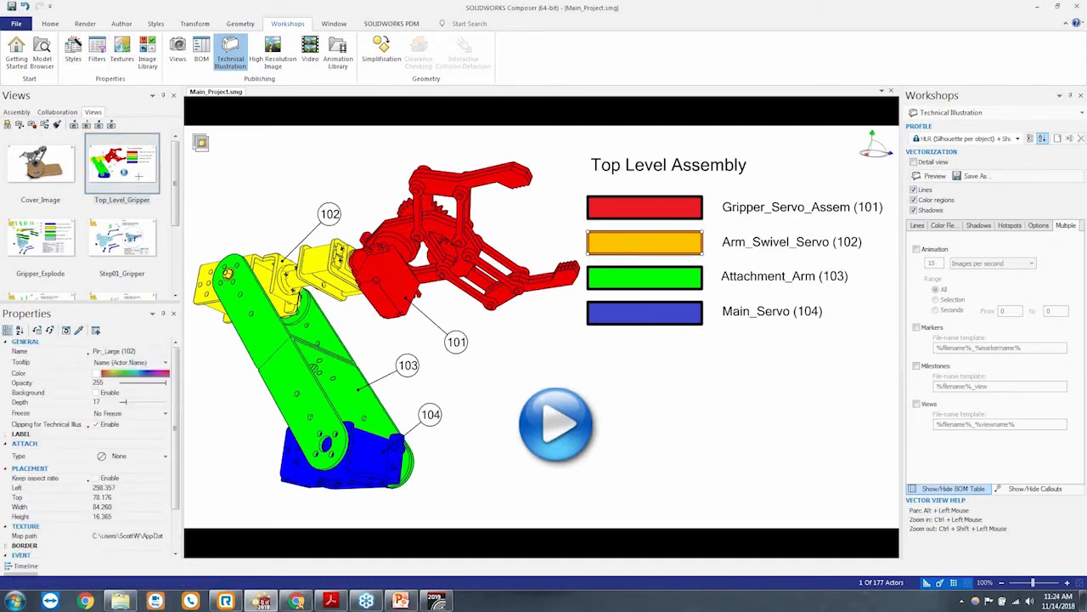
Save the Top_Level_Gripper view as an SVG illustration, replacing the existing 5mod-4 dof ARM_Top_Level_Gripper.svg
{"action": "left_click", "coordinate": [687, 388]}
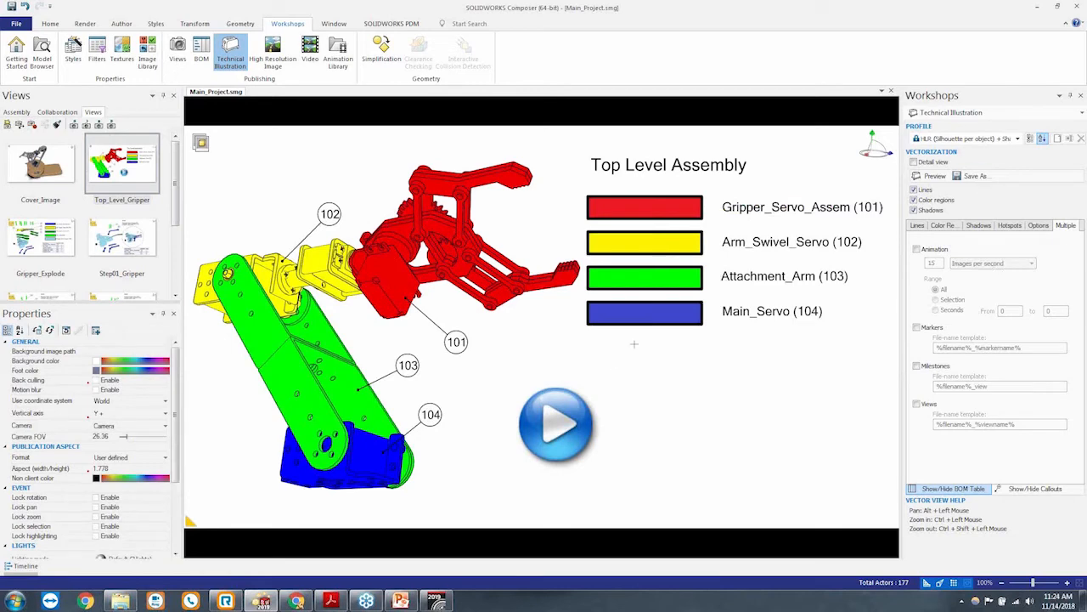
{"action": "left_click", "coordinate": [968, 175]}
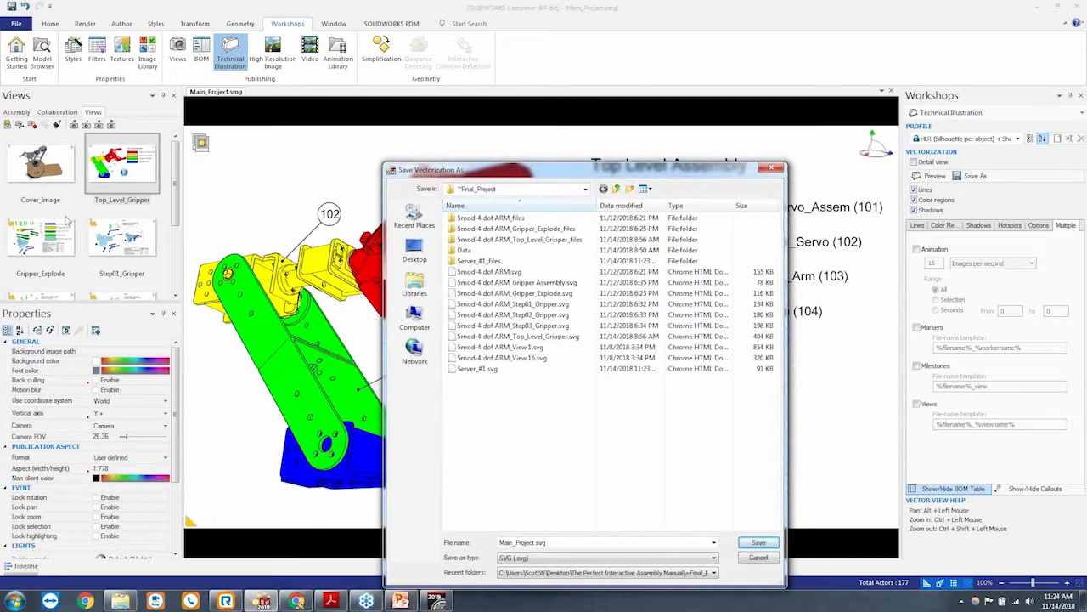
{"action": "left_click", "coordinate": [561, 337]}
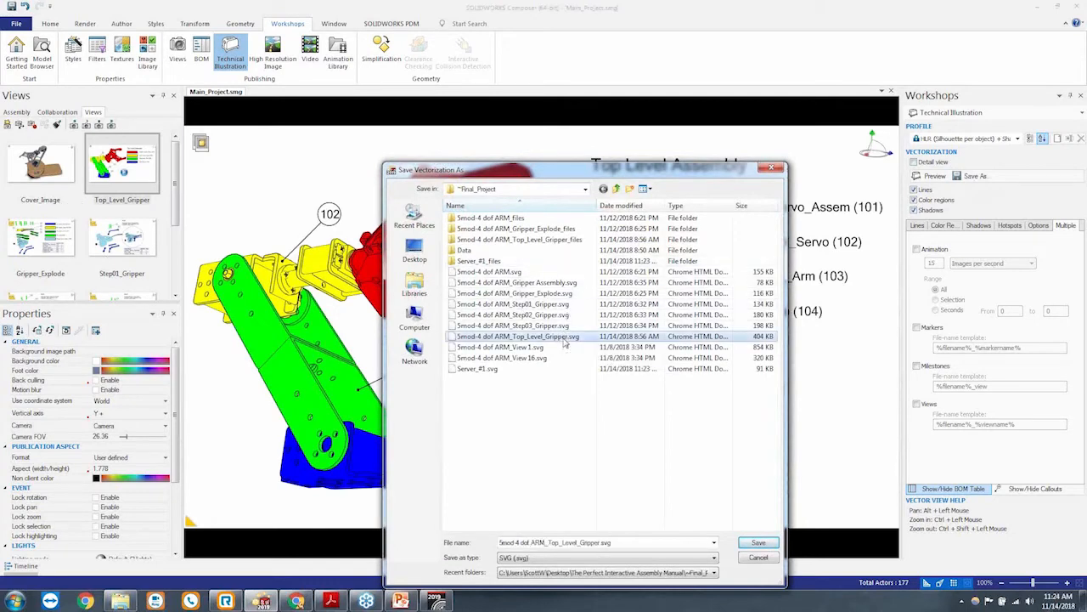
{"action": "left_click", "coordinate": [757, 542]}
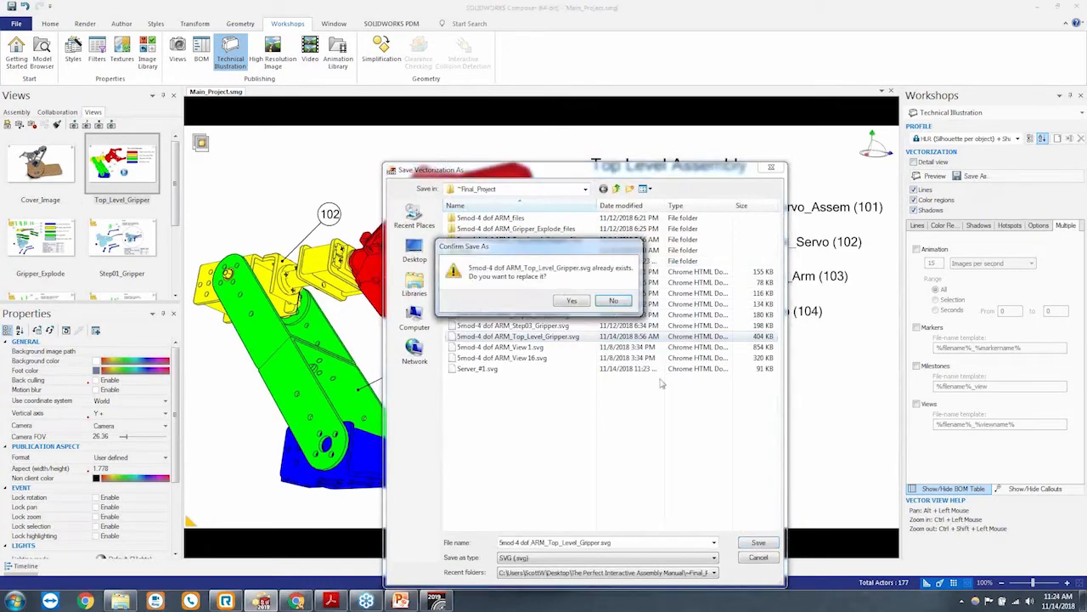
{"action": "left_click", "coordinate": [569, 301]}
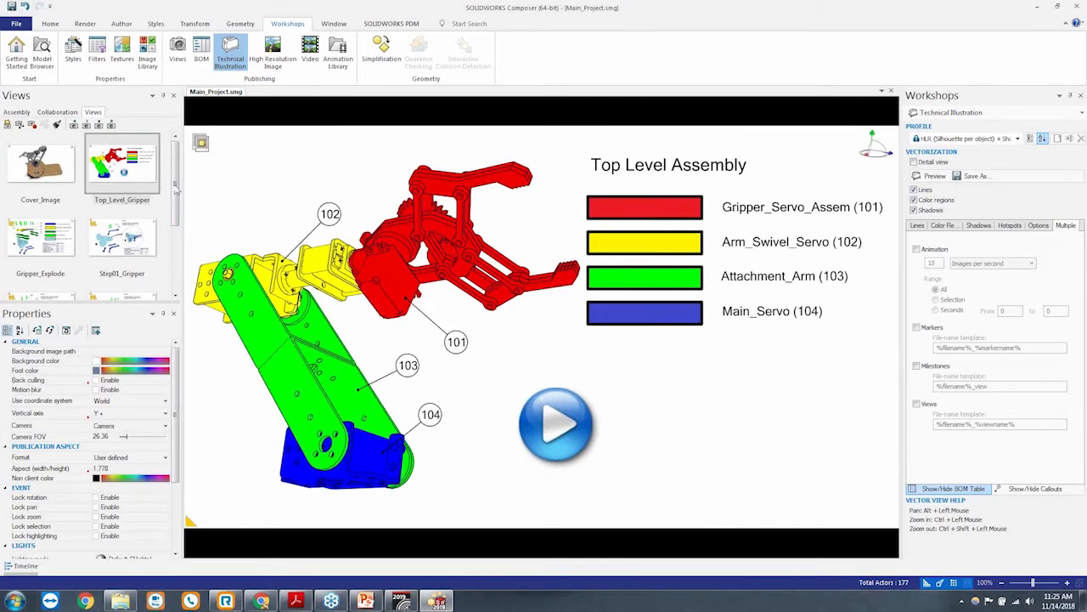
Open the Server_#1 view and check the event link of its Go back text
{"action": "scroll", "coordinate": [159, 282], "scroll_direction": "down", "scroll_amount": 3}
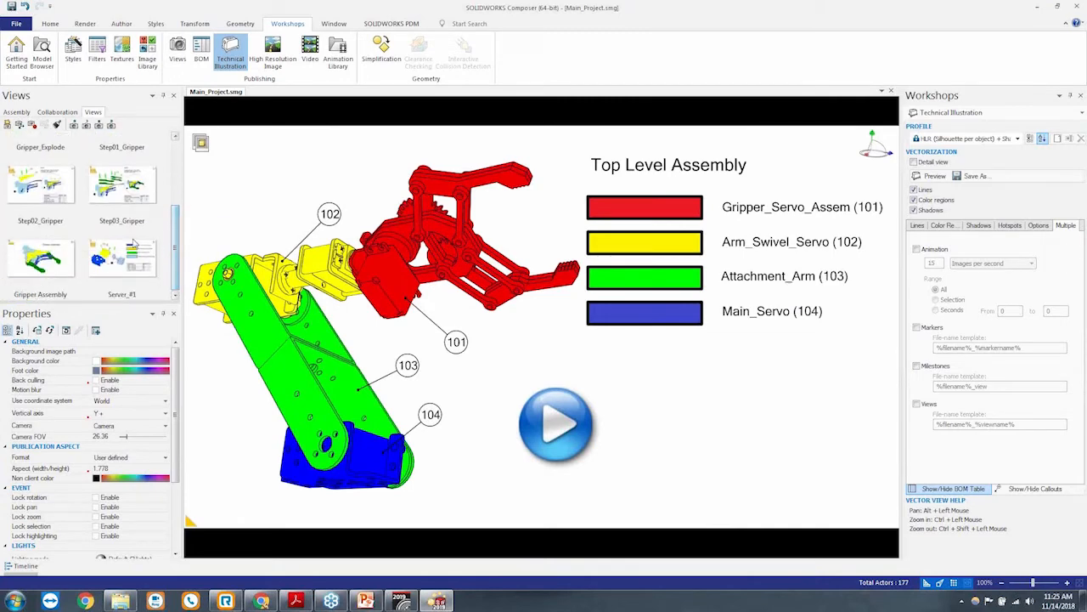
{"action": "left_click_drag", "start_coordinate": [173, 256], "coordinate": [175, 179]}
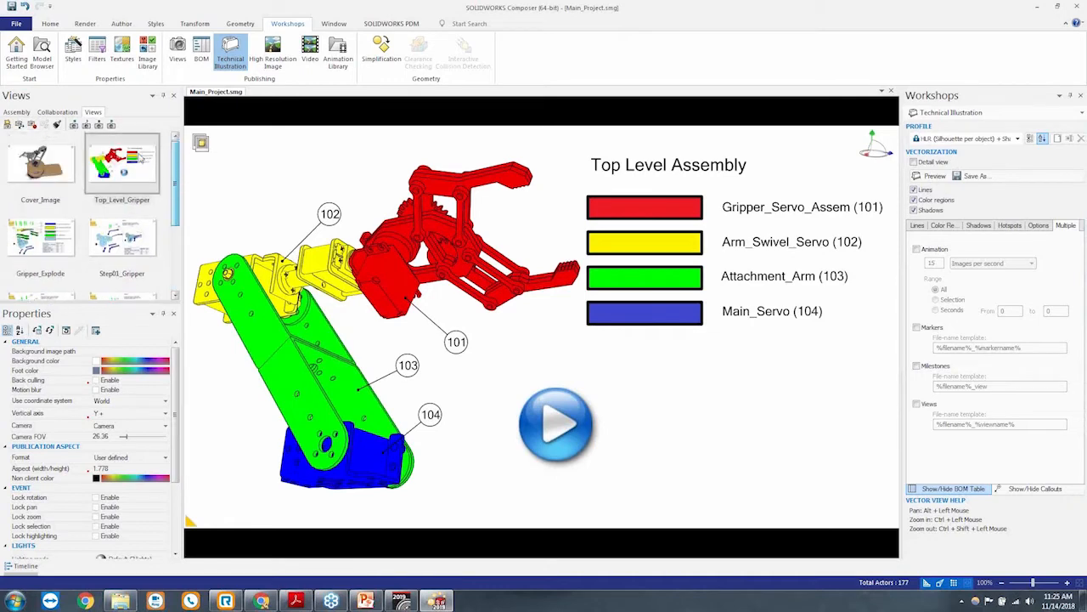
{"action": "scroll", "coordinate": [175, 178], "scroll_direction": "down", "scroll_amount": 3}
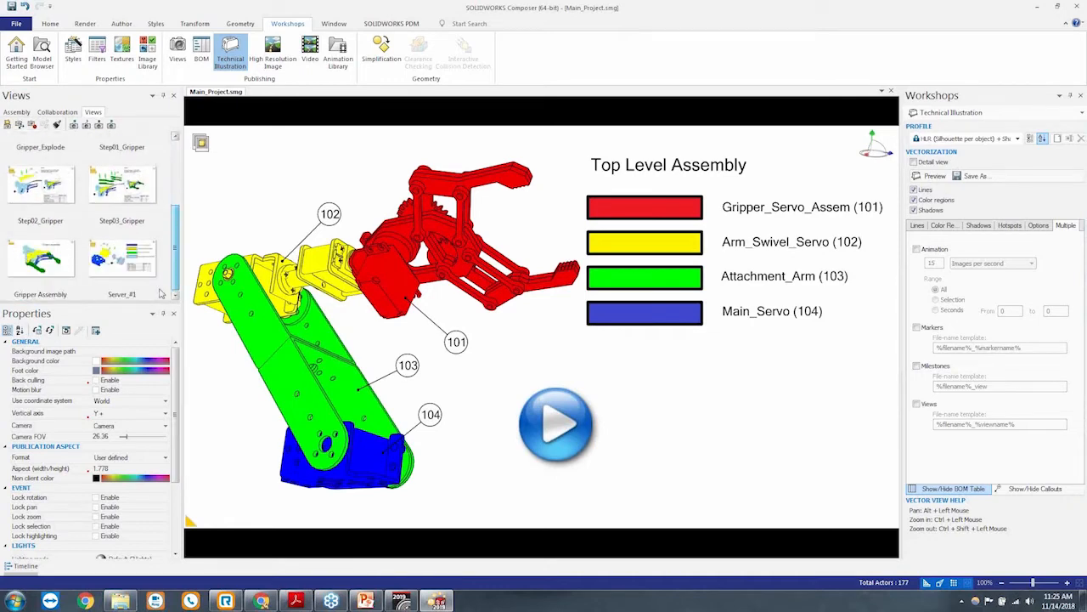
{"action": "left_click", "coordinate": [122, 259]}
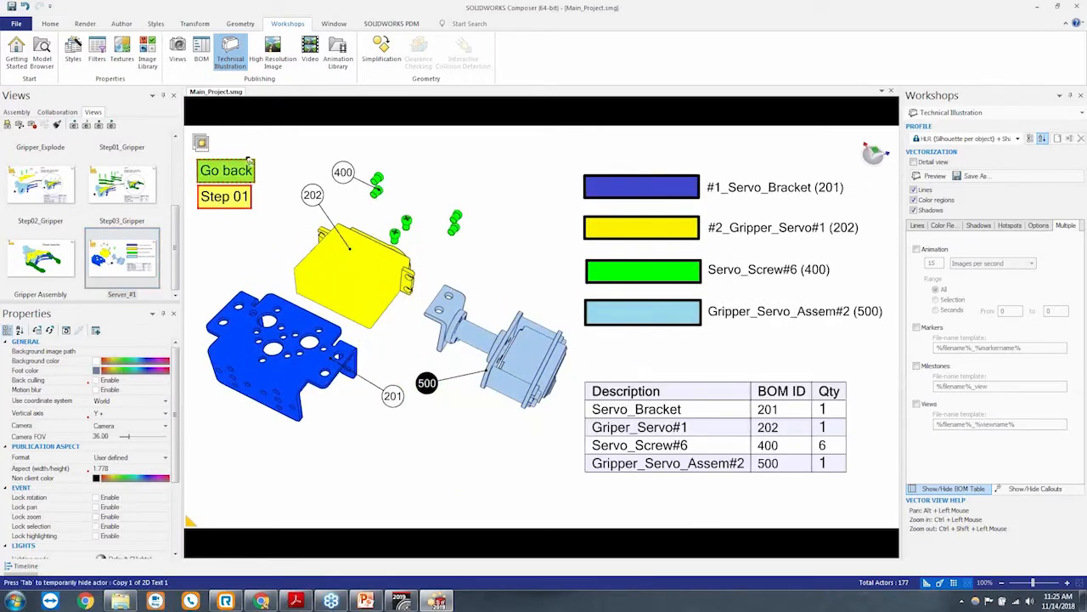
{"action": "left_click", "coordinate": [246, 173]}
{"action": "scroll", "coordinate": [166, 414], "scroll_direction": "down", "scroll_amount": 5}
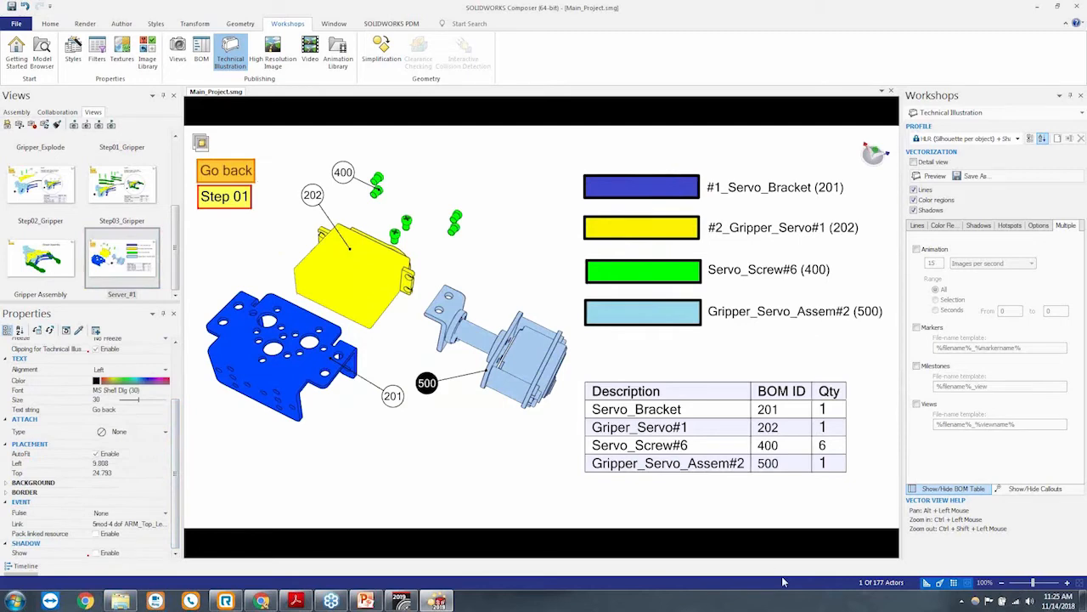
Open the published Top_Level_Gripper SVG from the ~Final_Project folder in Chrome and test the yellow Arm_Swivel_Servo (102) link
{"action": "mouse_move", "coordinate": [120, 601]}
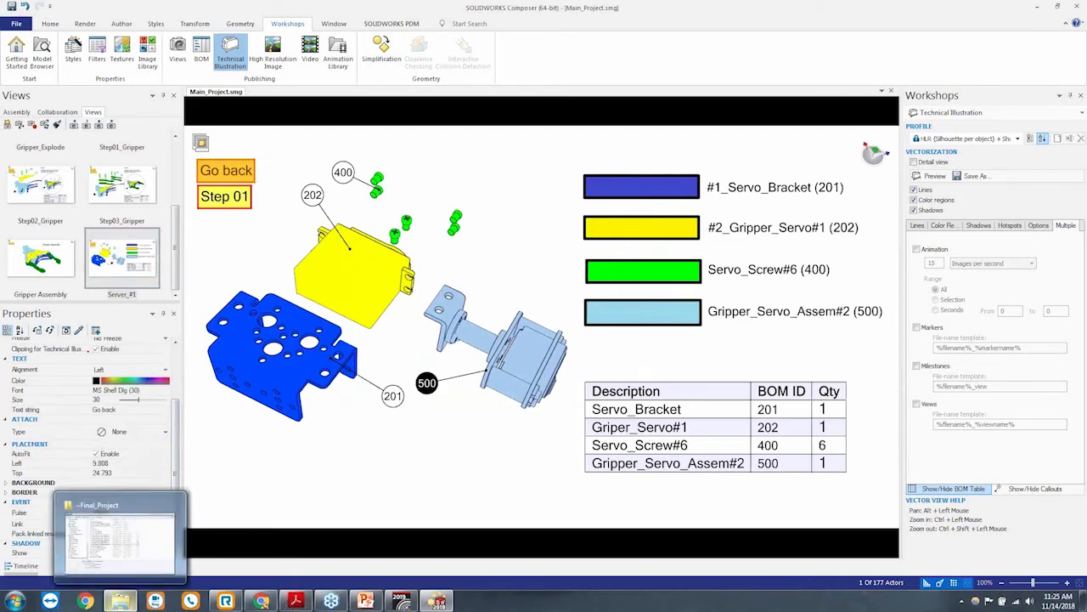
{"action": "left_click", "coordinate": [120, 539]}
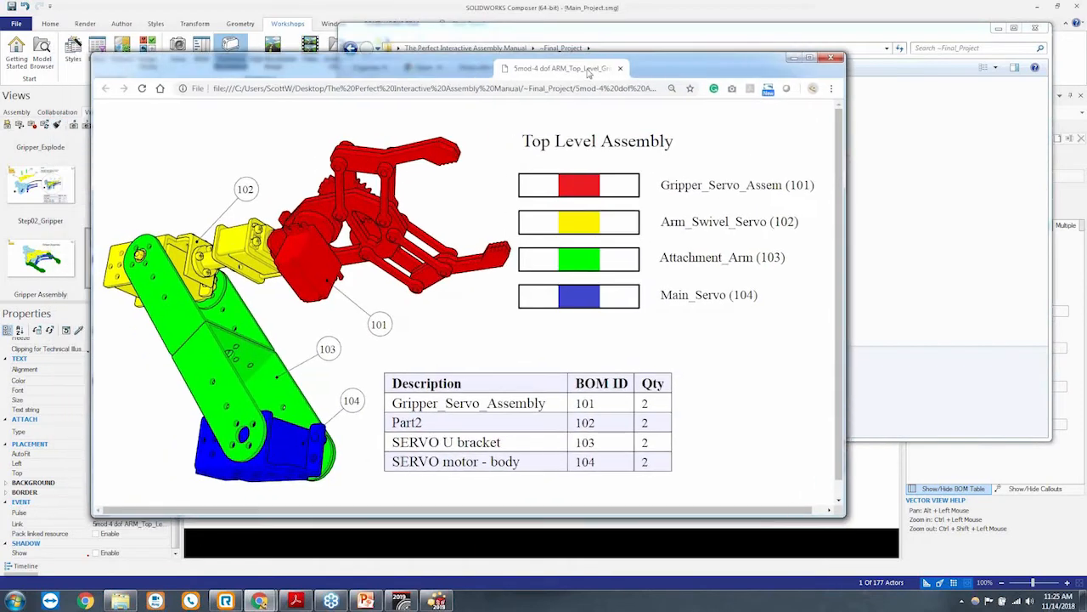
{"action": "left_click", "coordinate": [595, 232]}
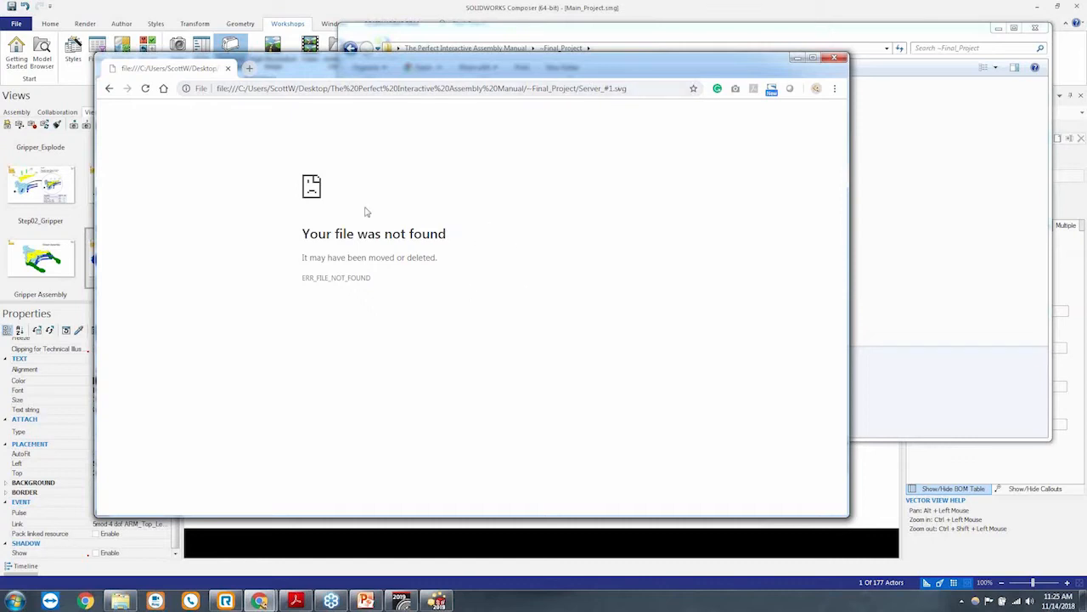
Open Server_#1.svg directly from the ~Final_Project folder to check the published file, and put the browser away
{"action": "left_click", "coordinate": [119, 601]}
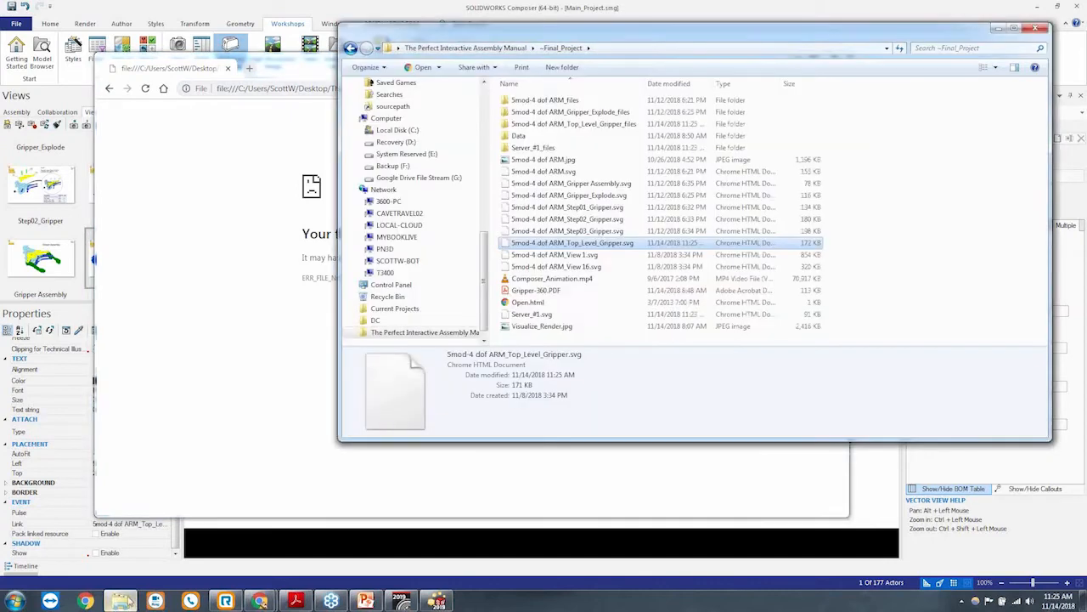
{"action": "left_click", "coordinate": [537, 316]}
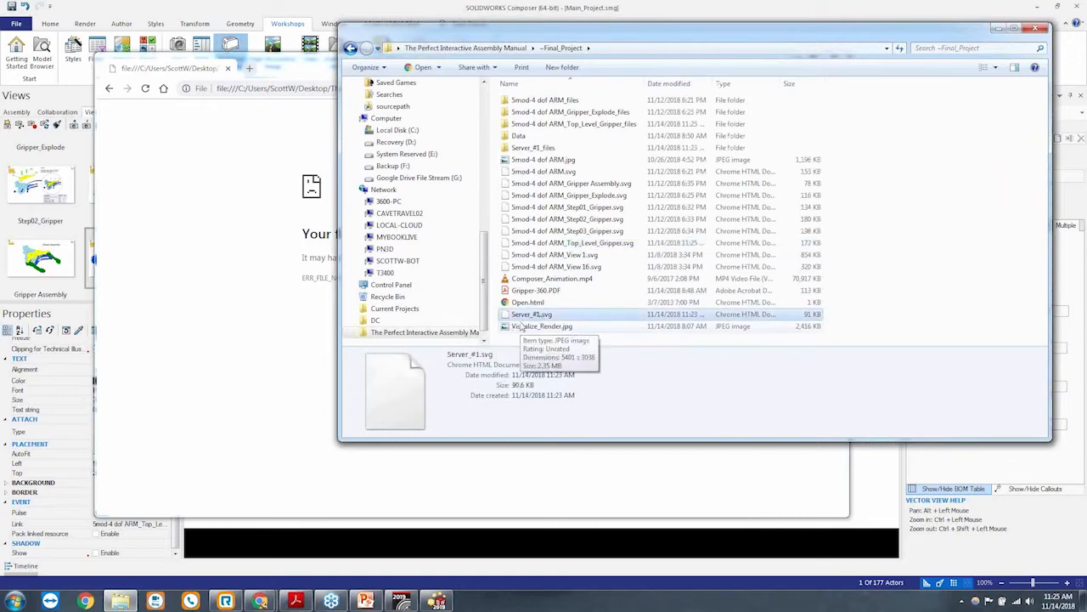
{"action": "double_click", "coordinate": [548, 316]}
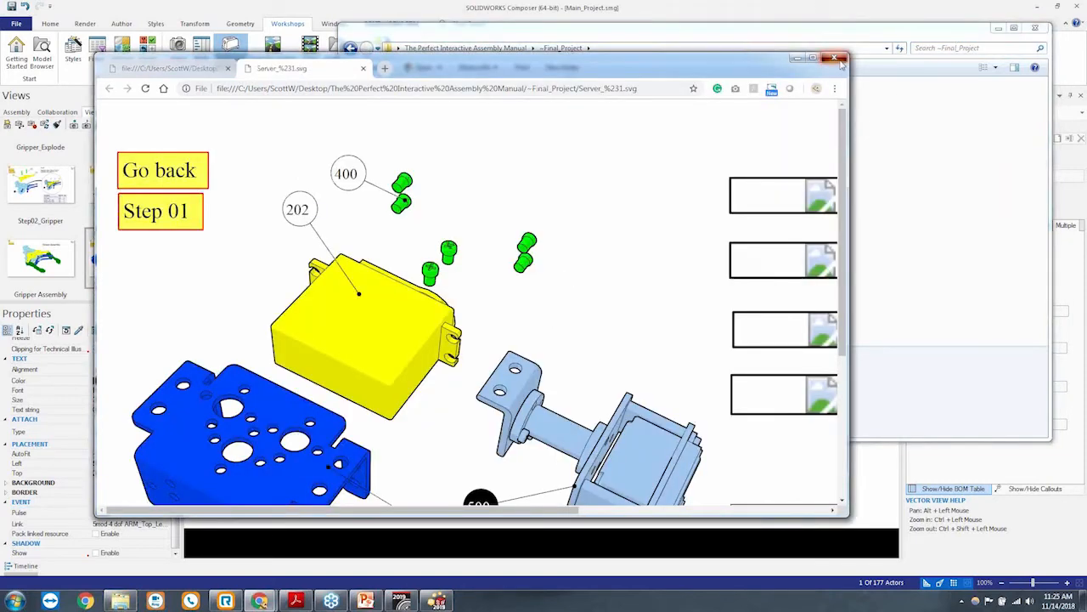
{"action": "left_click", "coordinate": [797, 58]}
Save the Server_#1 view again as an SVG illustration, replacing the existing Server_#1.svg in ~Final_Project
{"action": "left_click", "coordinate": [169, 259]}
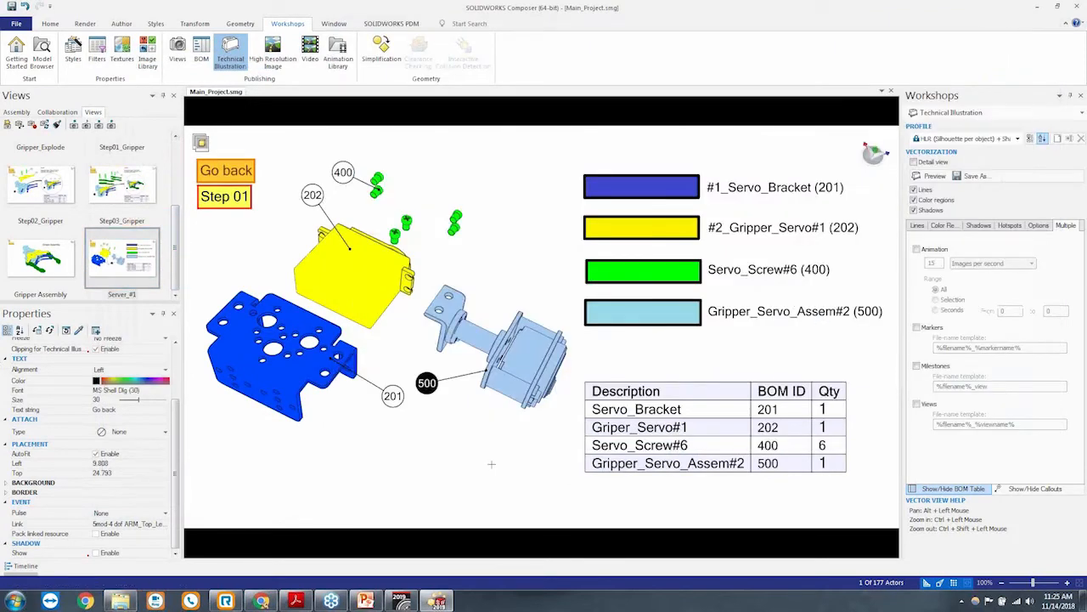
{"action": "left_click", "coordinate": [483, 466]}
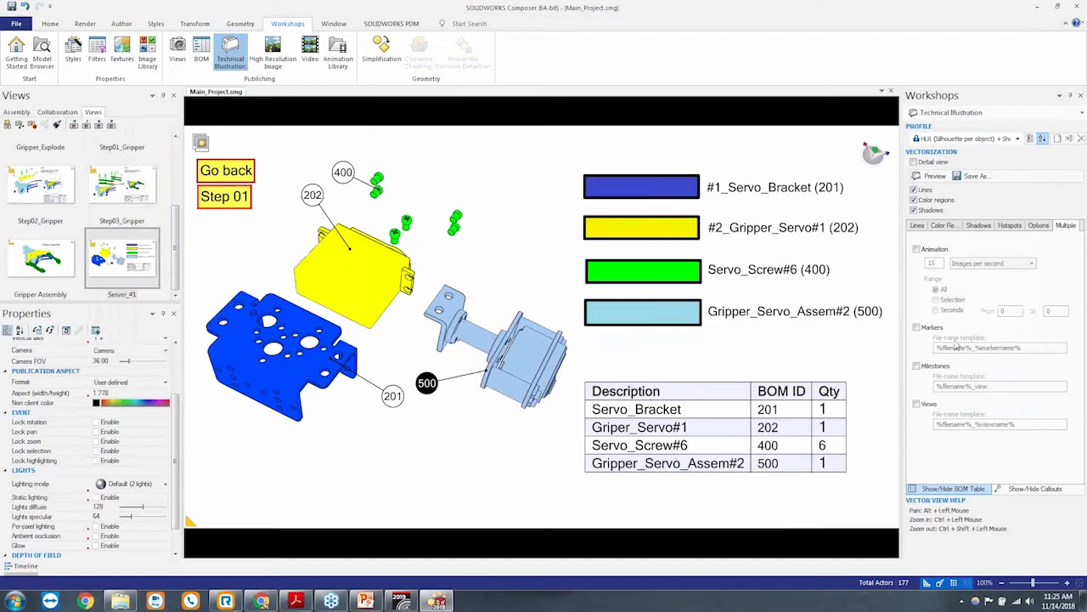
{"action": "left_click", "coordinate": [970, 176]}
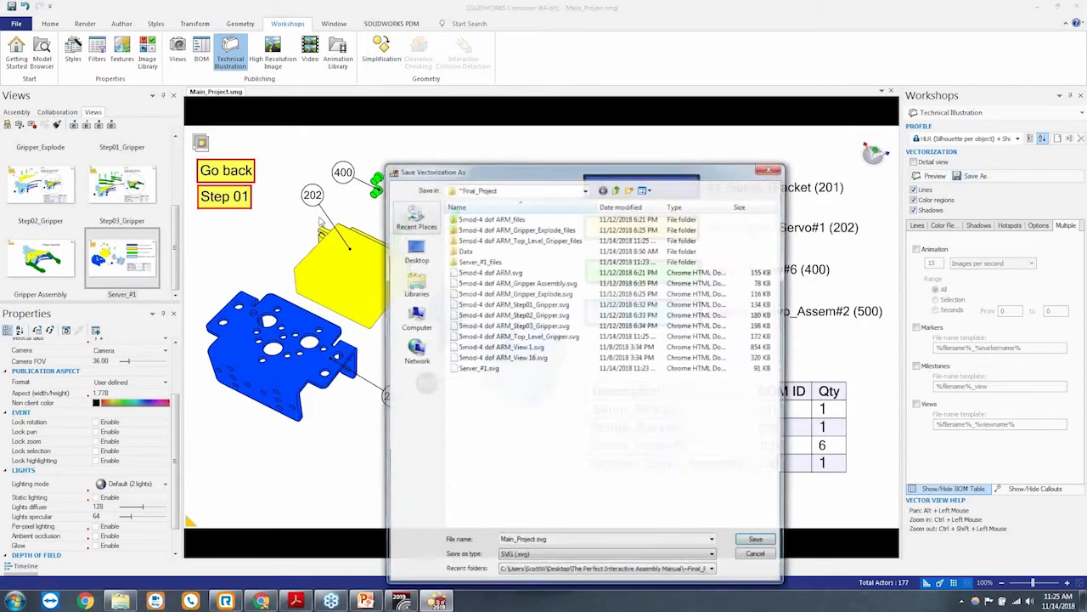
{"action": "left_click", "coordinate": [498, 371]}
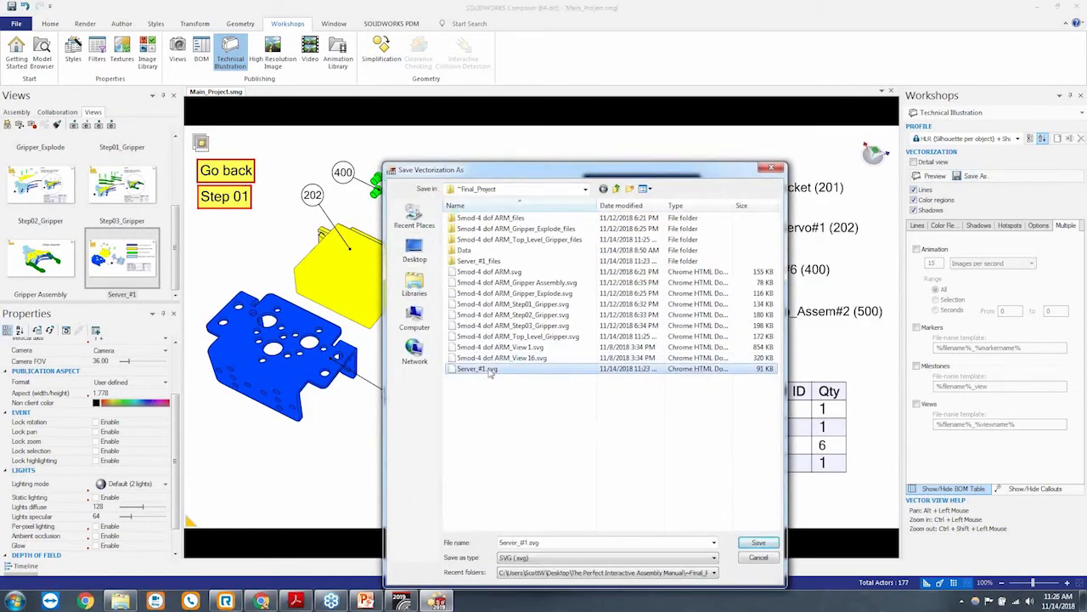
{"action": "left_click", "coordinate": [758, 544]}
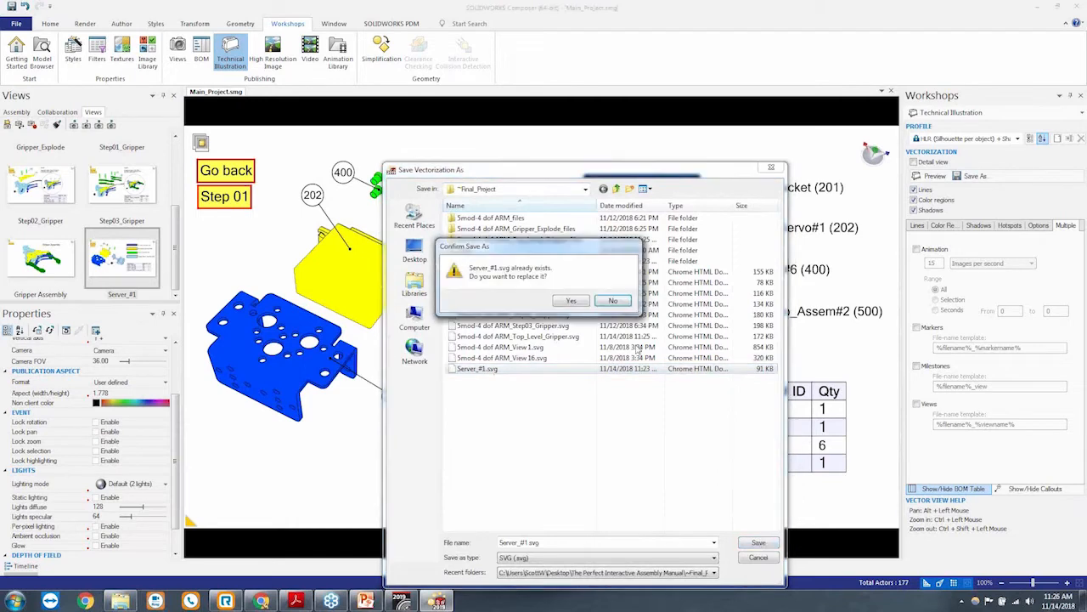
{"action": "left_click", "coordinate": [571, 302]}
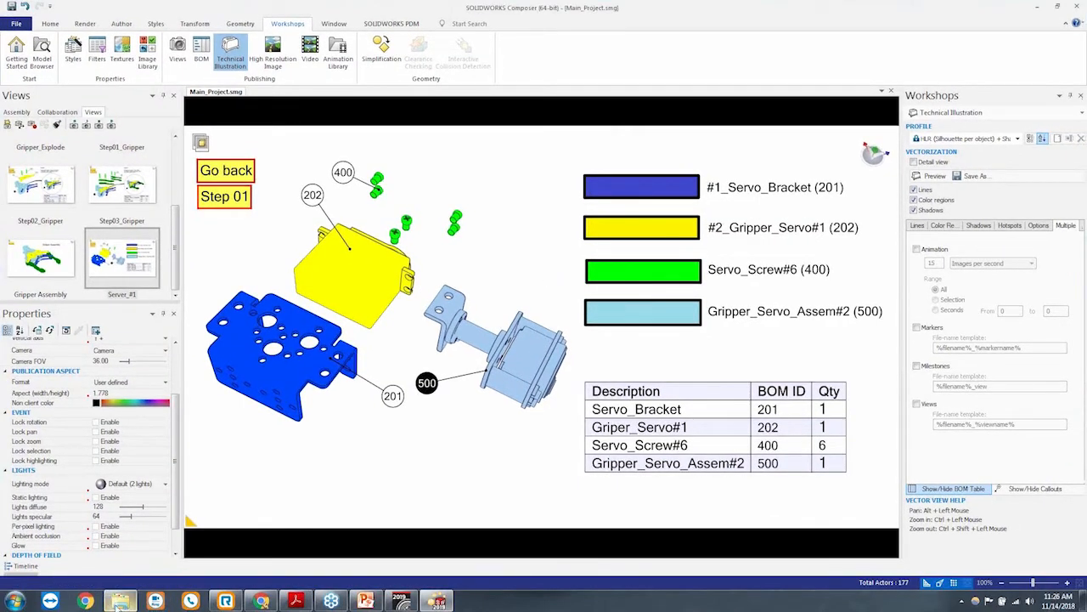
Reopen the Top_Level_Gripper SVG in the browser and retest its yellow bar's link to the republished servo illustration
{"action": "left_click", "coordinate": [120, 601]}
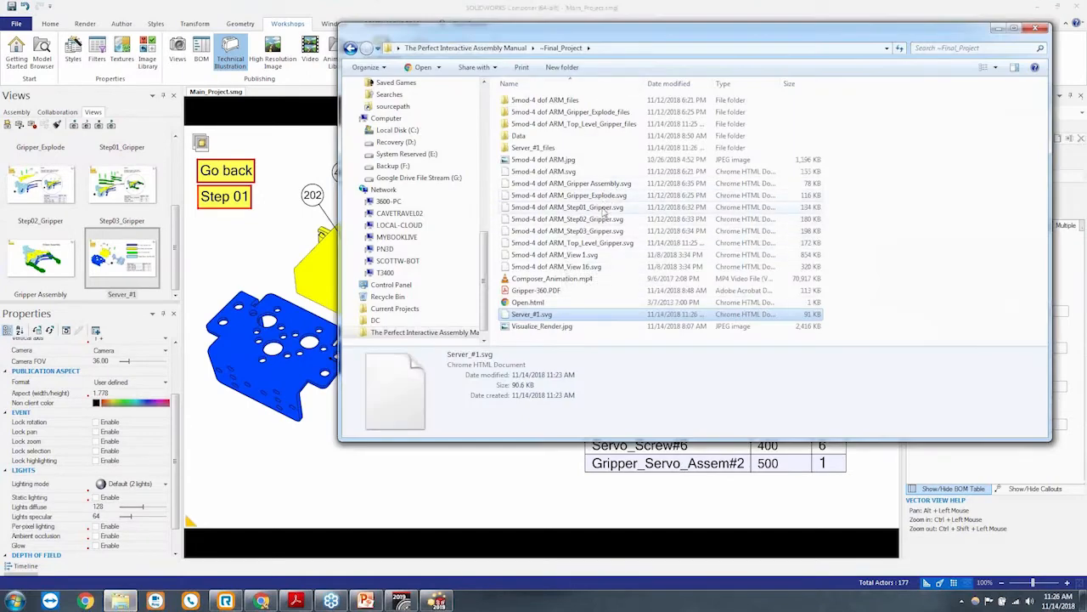
{"action": "left_click", "coordinate": [595, 244]}
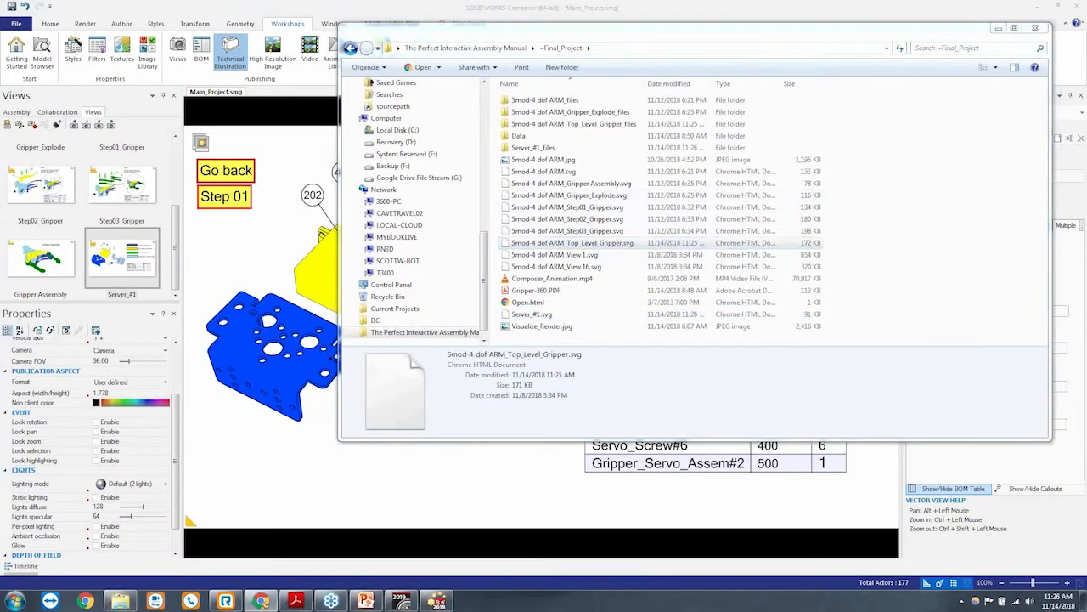
{"action": "left_click_drag", "start_coordinate": [577, 2], "coordinate": [613, 131]}
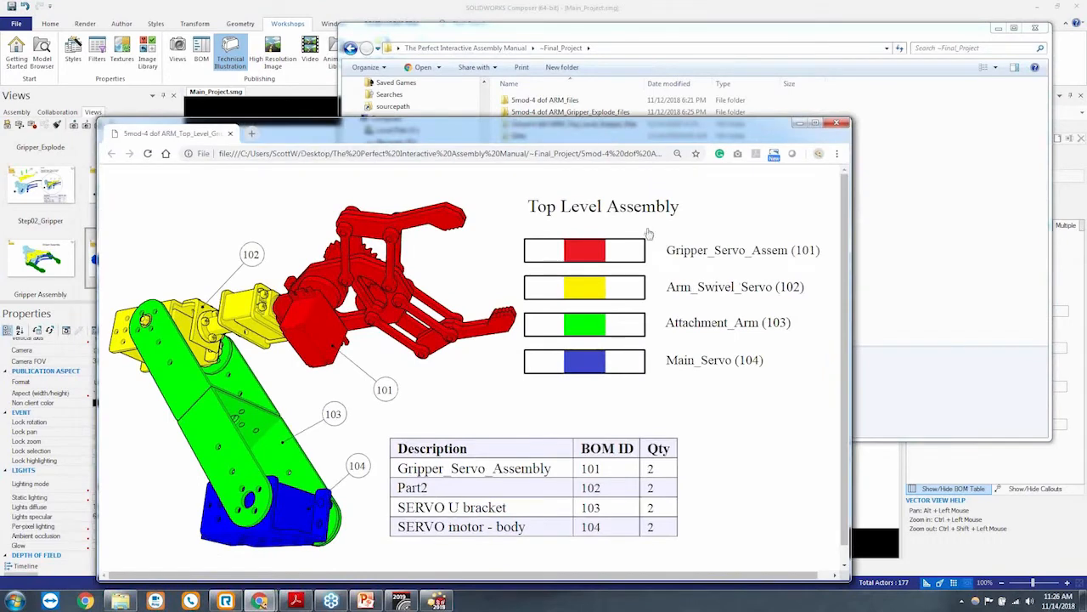
{"action": "left_click", "coordinate": [599, 287]}
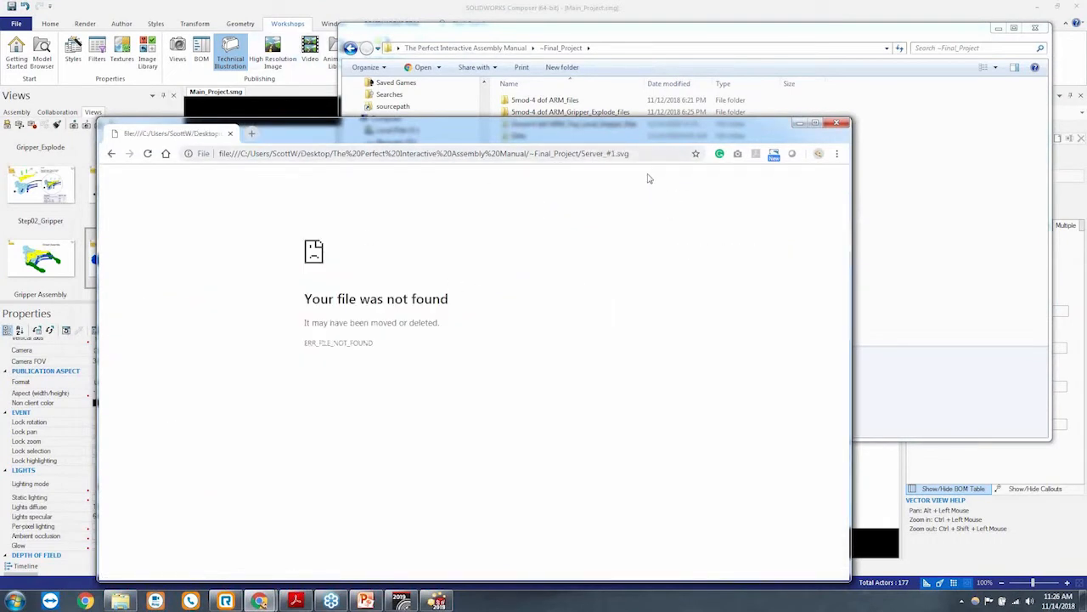
Rename Server_#1.svg in the ~Final_Project folder to Server_1.svg, and close the browser window showing the broken link
{"action": "left_click", "coordinate": [894, 248]}
{"action": "left_click", "coordinate": [537, 316]}
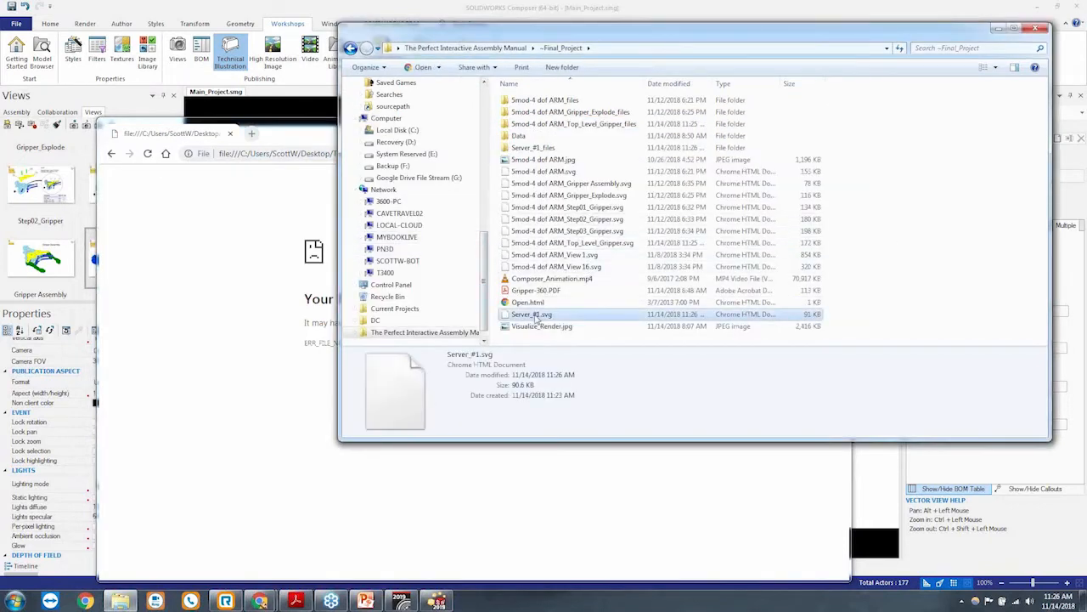
{"action": "left_click", "coordinate": [537, 316]}
{"action": "left_click", "coordinate": [535, 316]}
{"action": "key", "text": "BackSpace"}
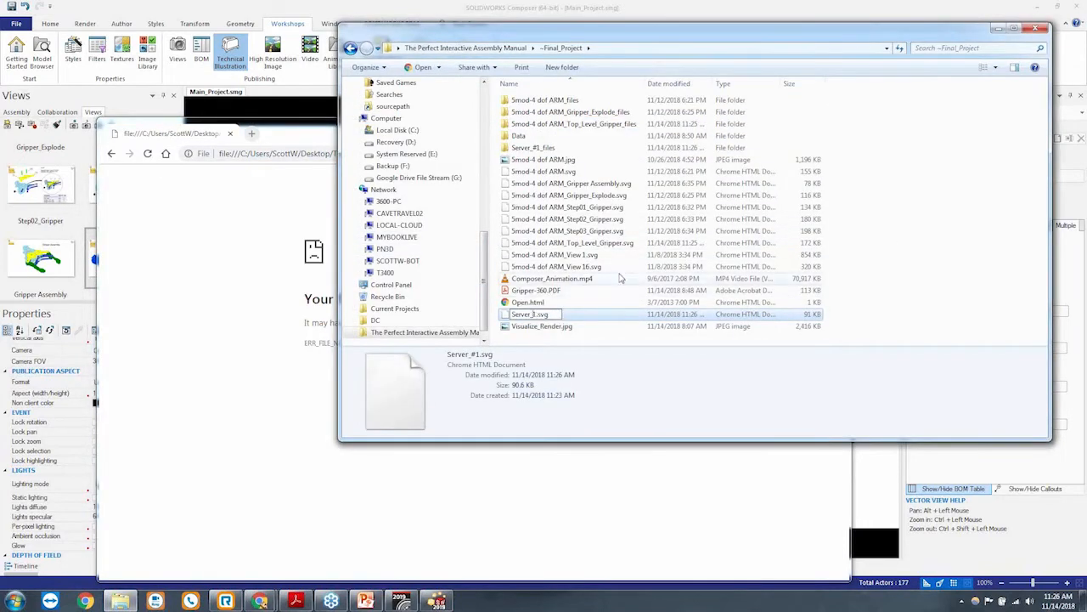
{"action": "left_click", "coordinate": [950, 316]}
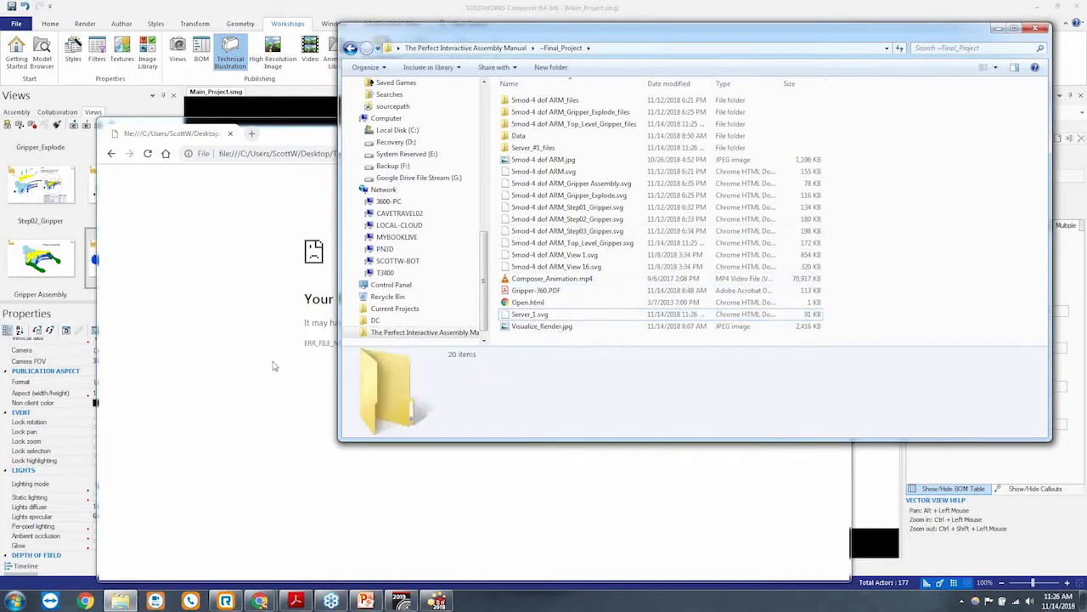
{"action": "left_click", "coordinate": [240, 348]}
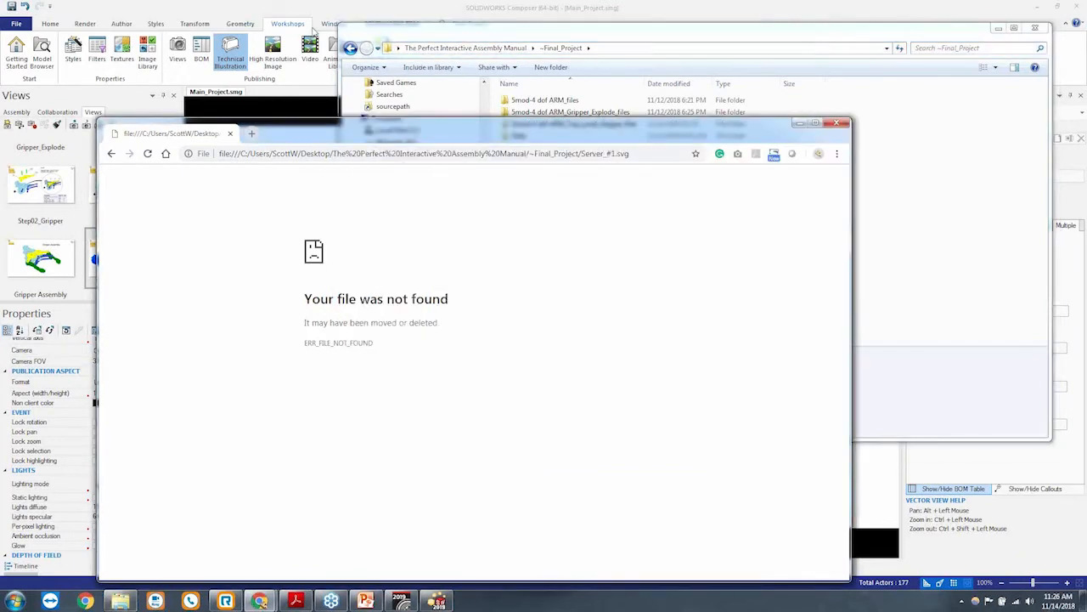
{"action": "left_click", "coordinate": [837, 123]}
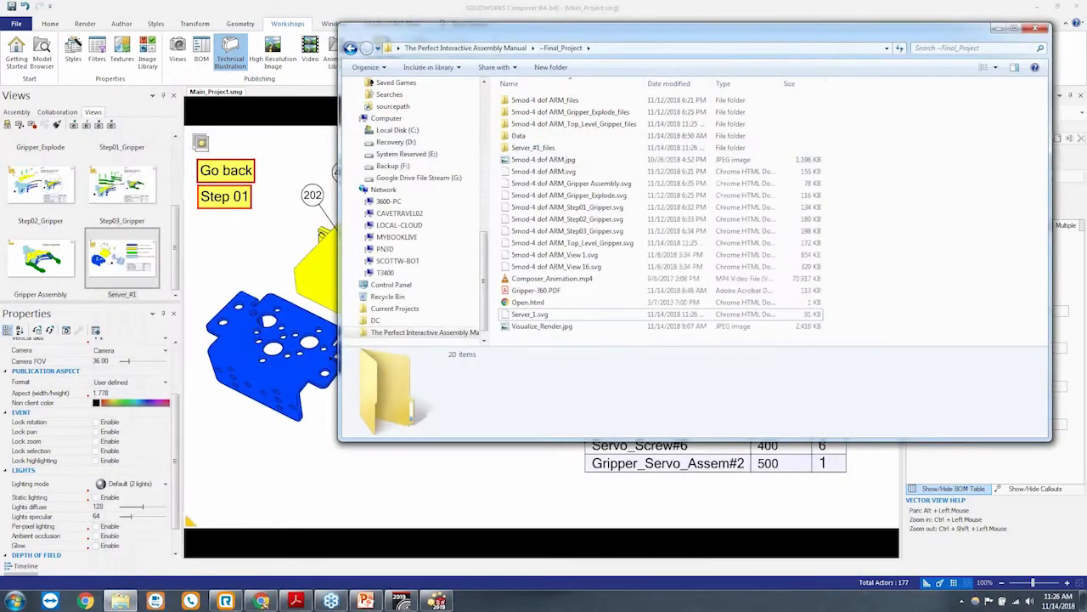
In Composer's Top_Level_Gripper view, set the link of the yellow Arm_Swivel_Servo (102) bar to Server_1.svg
{"action": "left_click", "coordinate": [295, 7]}
{"action": "left_click_drag", "start_coordinate": [177, 212], "coordinate": [177, 129]}
{"action": "left_click", "coordinate": [122, 166]}
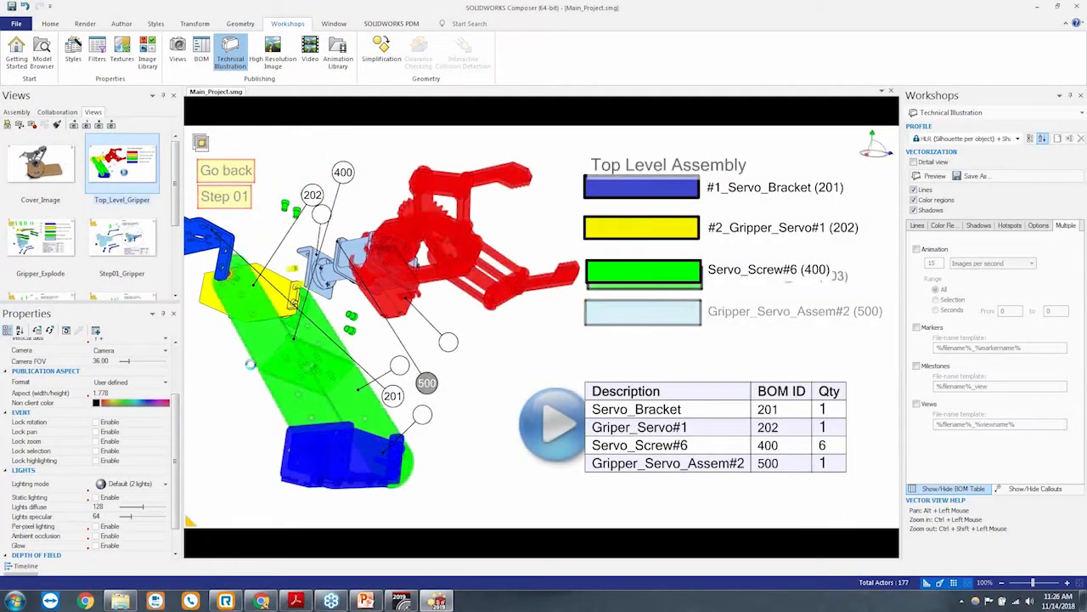
{"action": "left_click", "coordinate": [598, 243]}
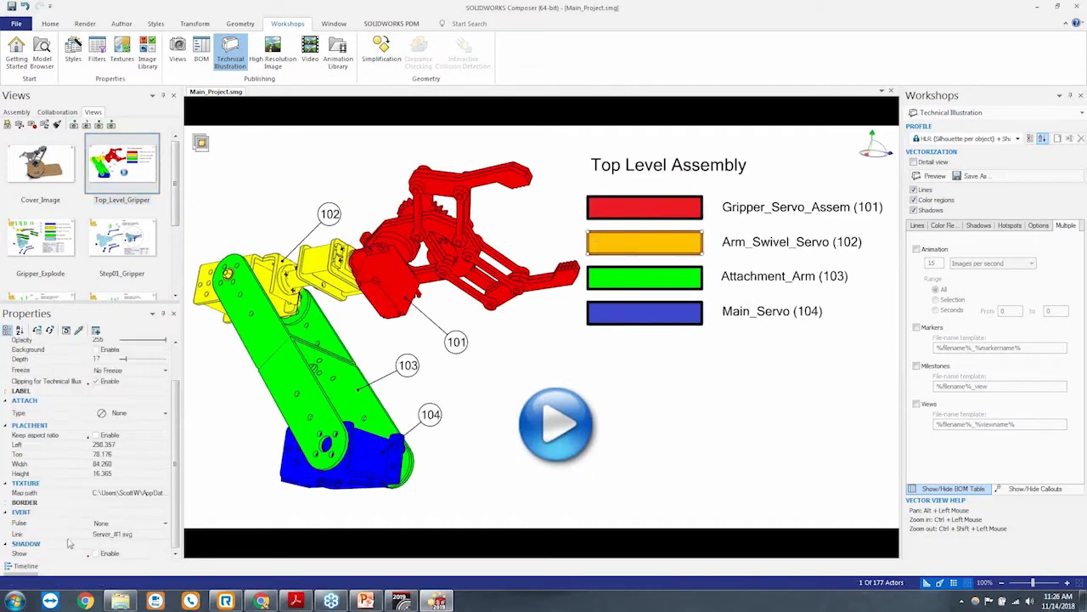
{"action": "left_click", "coordinate": [112, 534]}
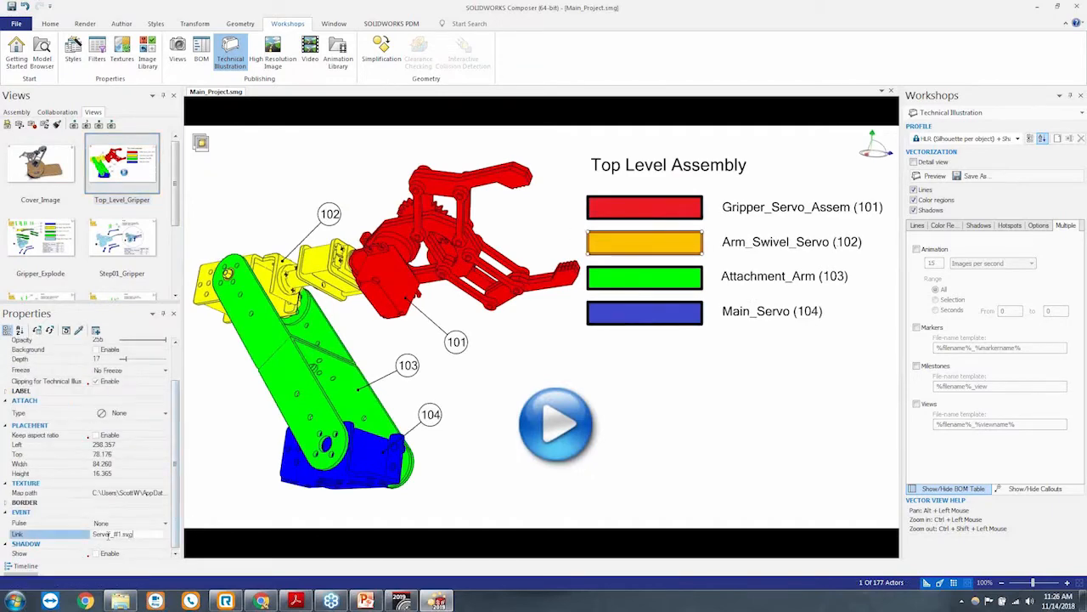
{"action": "left_click", "coordinate": [121, 534]}
{"action": "key", "text": "BackSpace"}
{"action": "key", "text": "Return"}
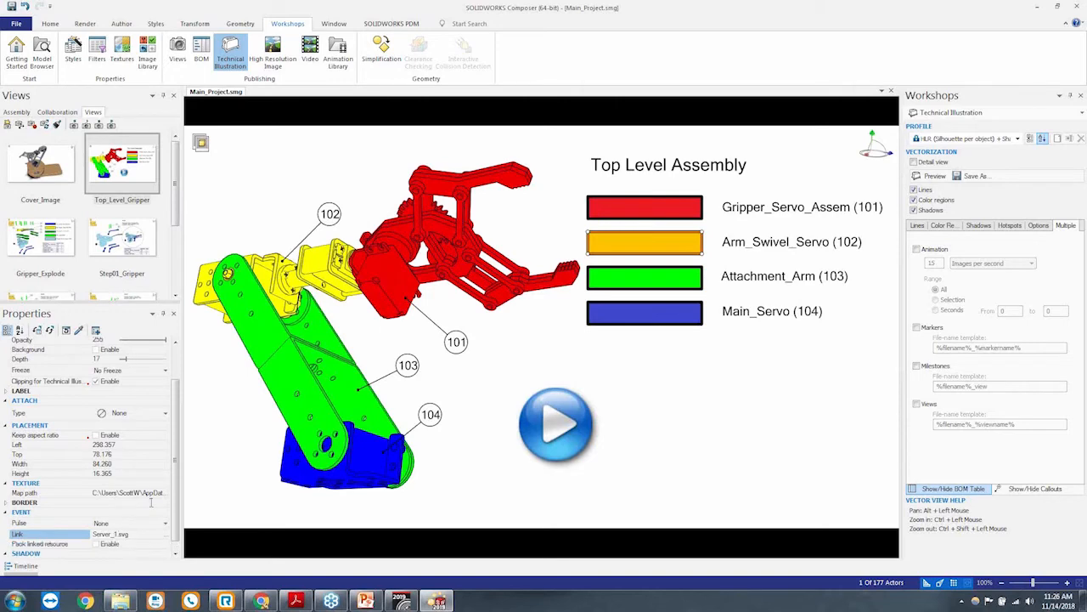
{"action": "left_click", "coordinate": [367, 206]}
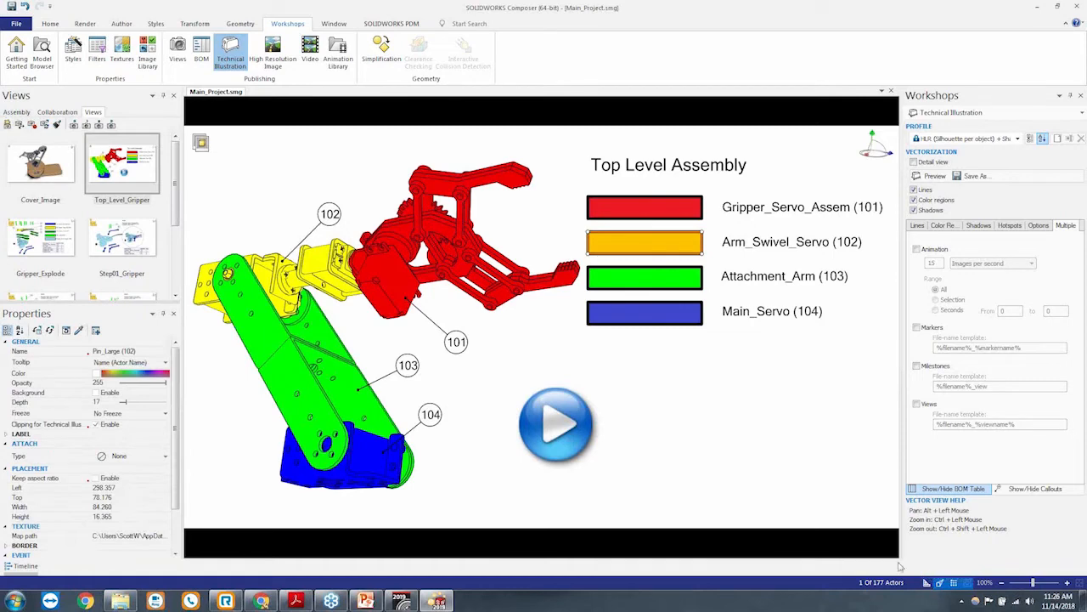
Recheck the yellow bar's link and save the view as an SVG illustration, replacing 5mod-4 dof ARM_Top_Level_Gripper.svg in ~Final_Project
{"action": "left_click", "coordinate": [772, 468]}
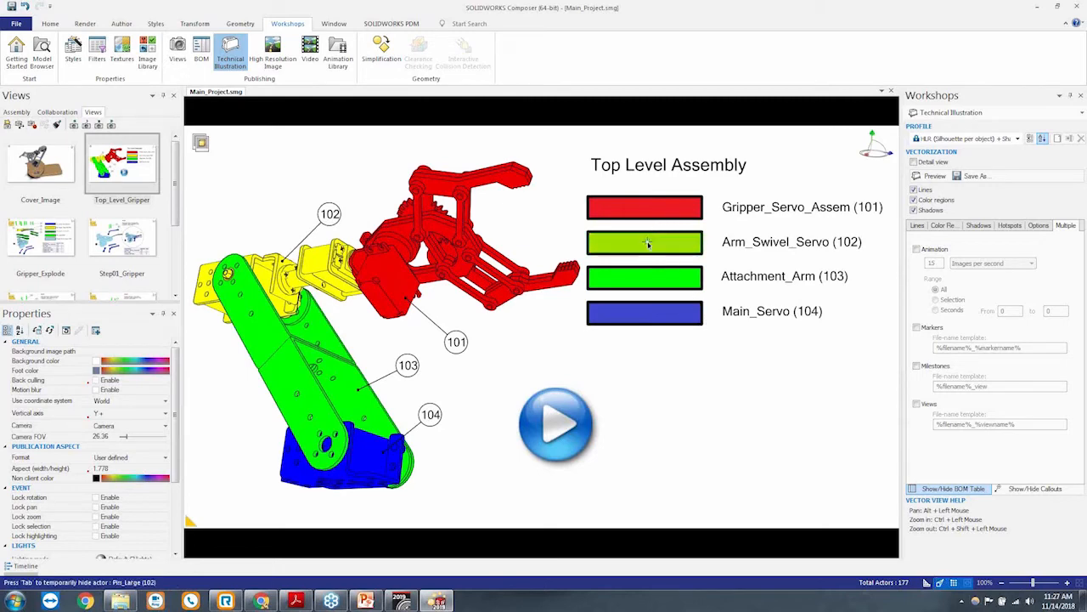
{"action": "scroll", "coordinate": [180, 533], "scroll_direction": "down", "scroll_amount": 3}
{"action": "scroll", "coordinate": [180, 533], "scroll_direction": "down", "scroll_amount": 1}
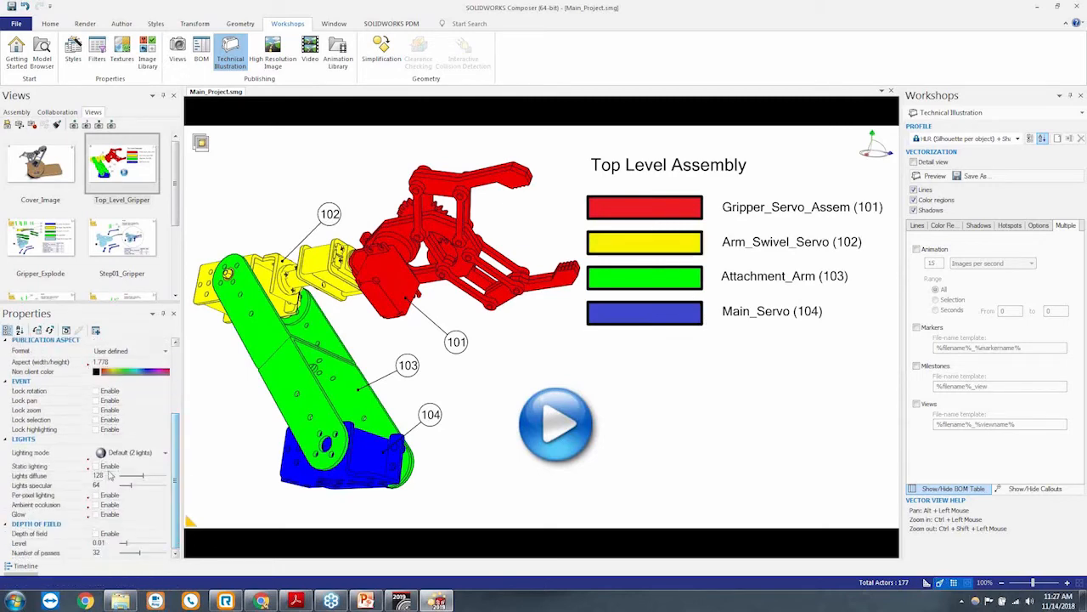
{"action": "left_click", "coordinate": [605, 245]}
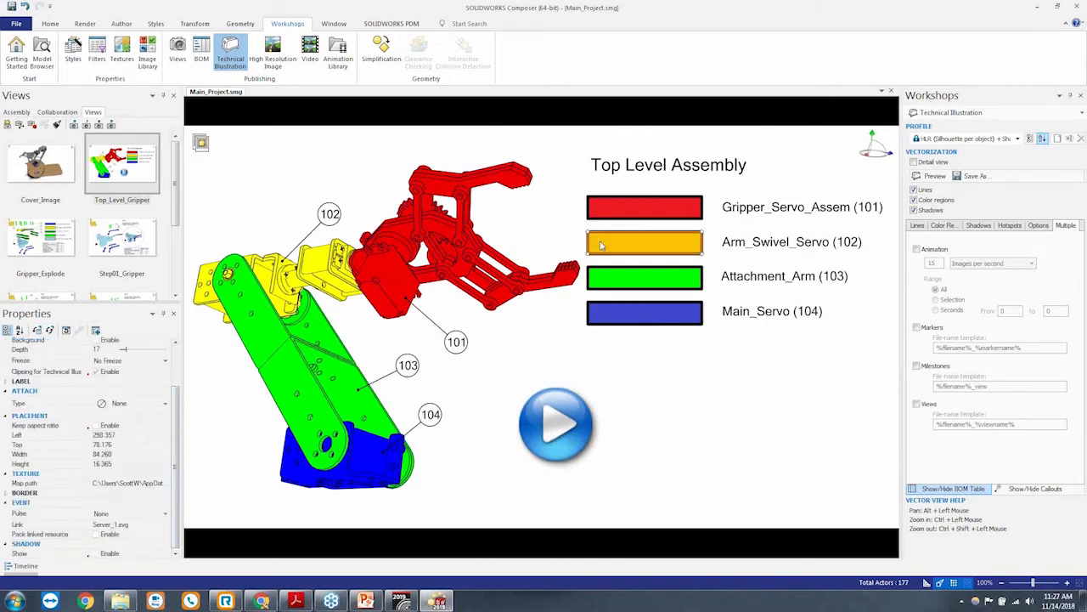
{"action": "left_click", "coordinate": [144, 524]}
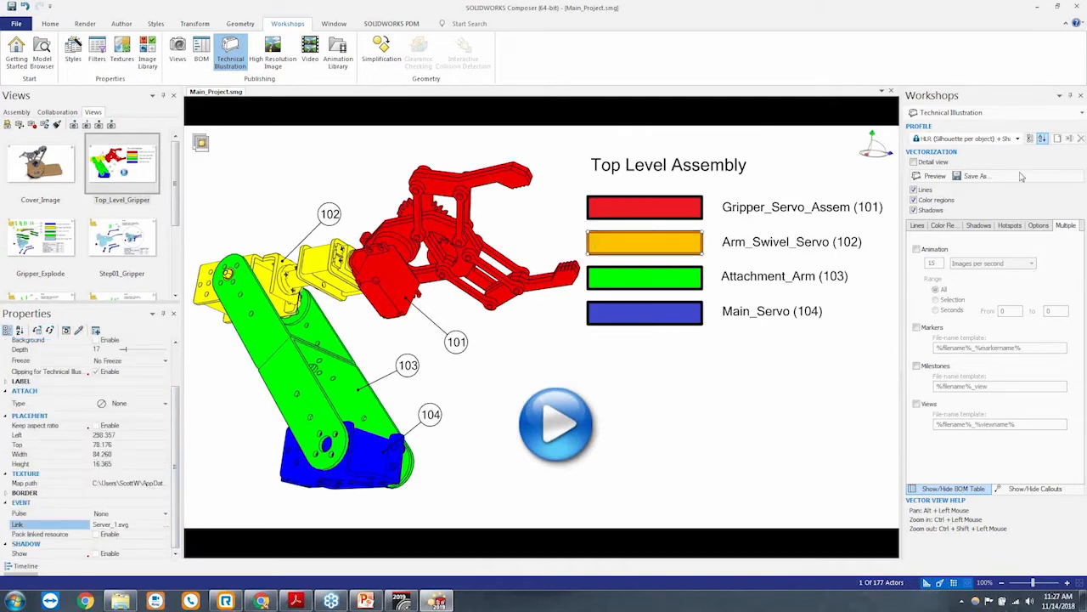
{"action": "left_click", "coordinate": [970, 176]}
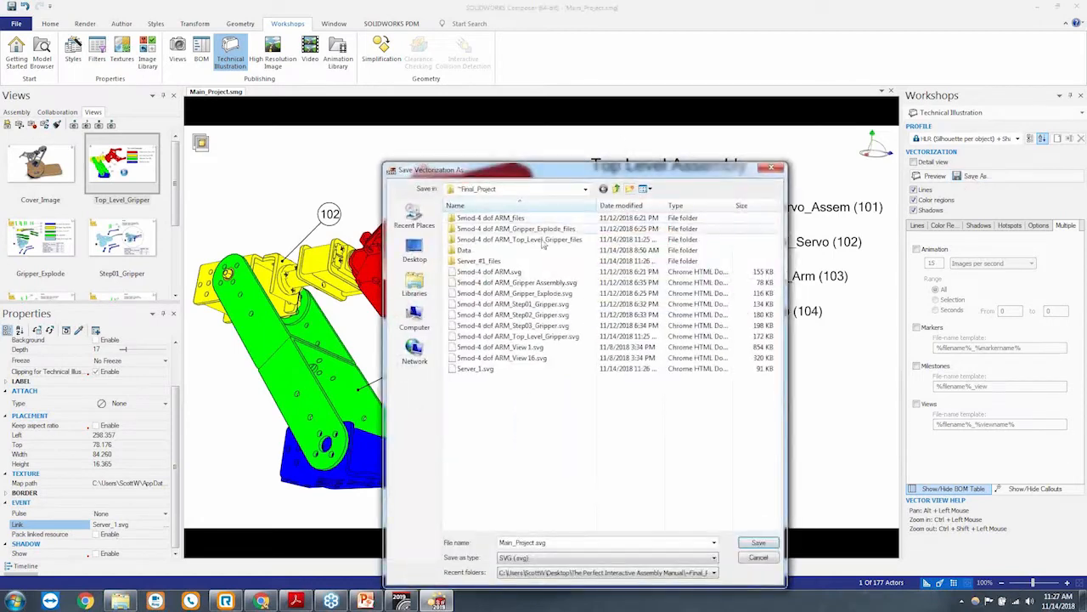
{"action": "left_click", "coordinate": [539, 336]}
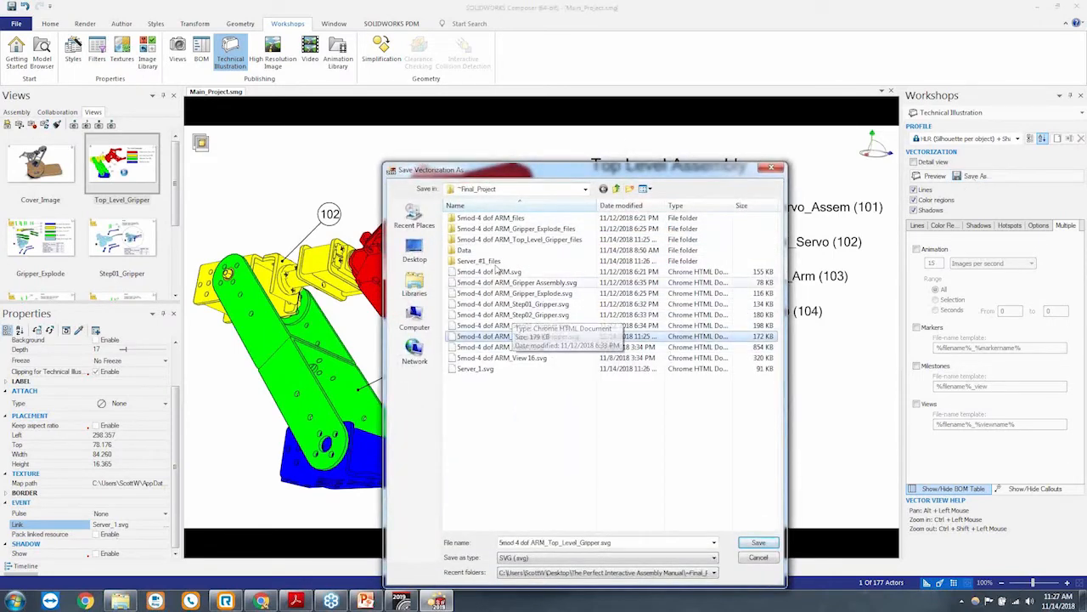
{"action": "left_click", "coordinate": [765, 544]}
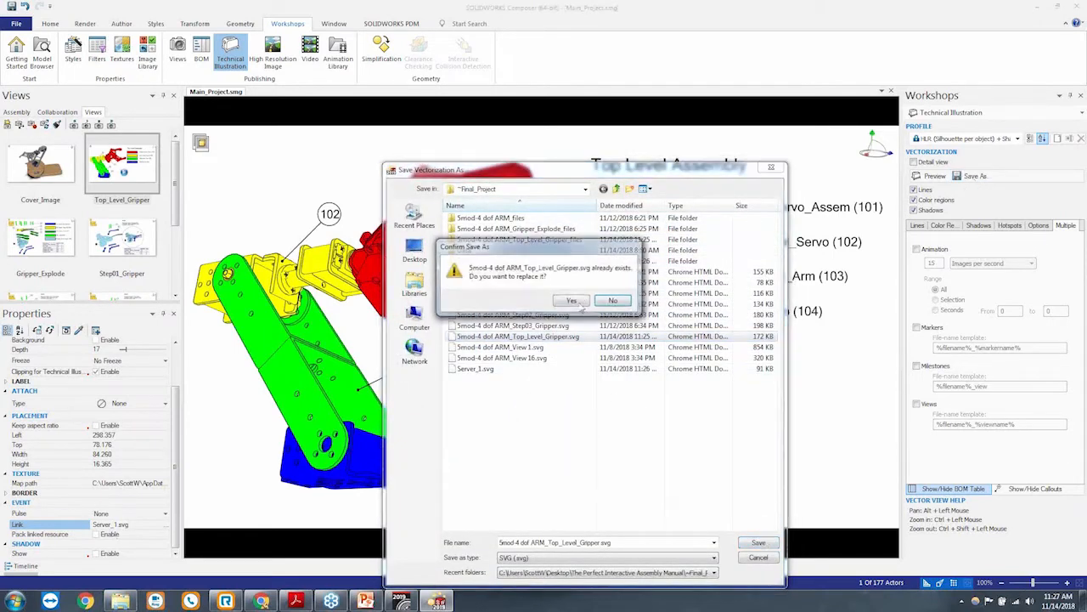
{"action": "left_click", "coordinate": [581, 302]}
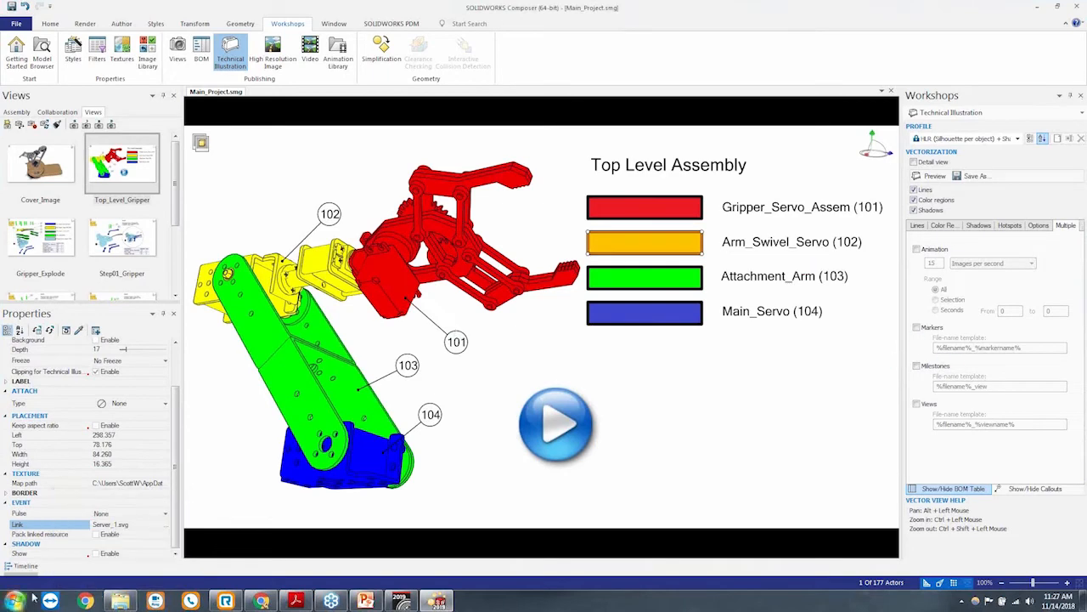
Open the published Top_Level_Gripper SVG in Chrome and test the yellow Arm_Swivel_Servo bar and the servo page's Go back link
{"action": "left_click", "coordinate": [119, 601]}
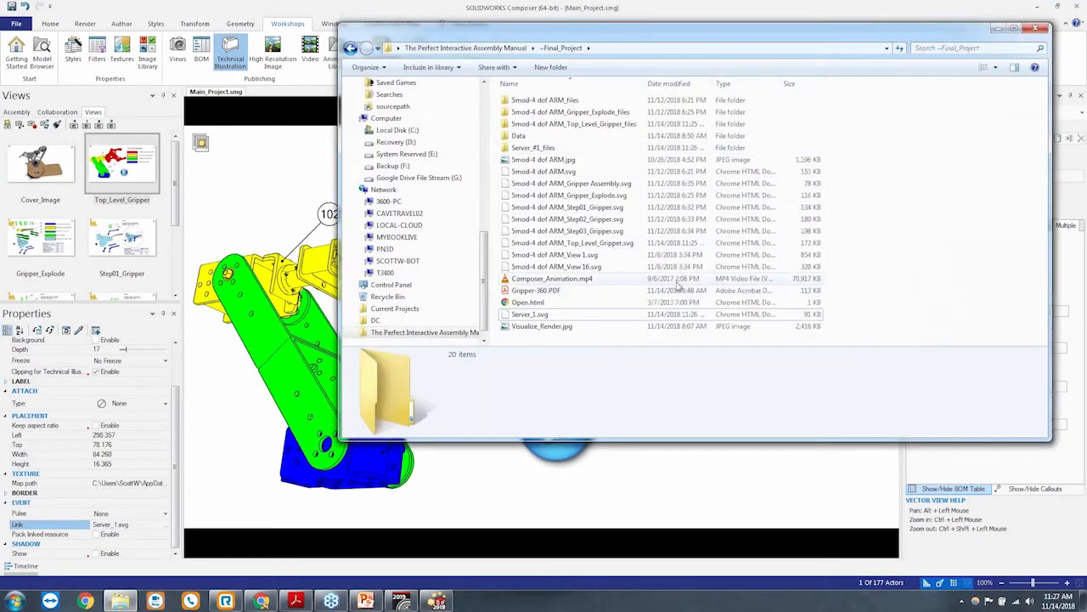
{"action": "left_click_drag", "start_coordinate": [686, 31], "coordinate": [551, 108]}
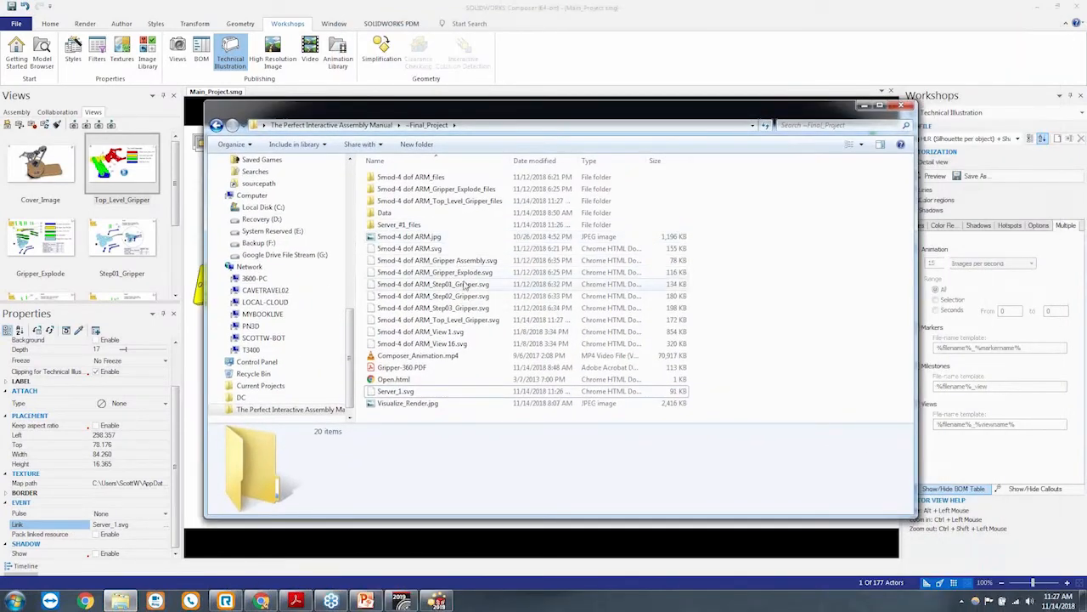
{"action": "left_click", "coordinate": [468, 322]}
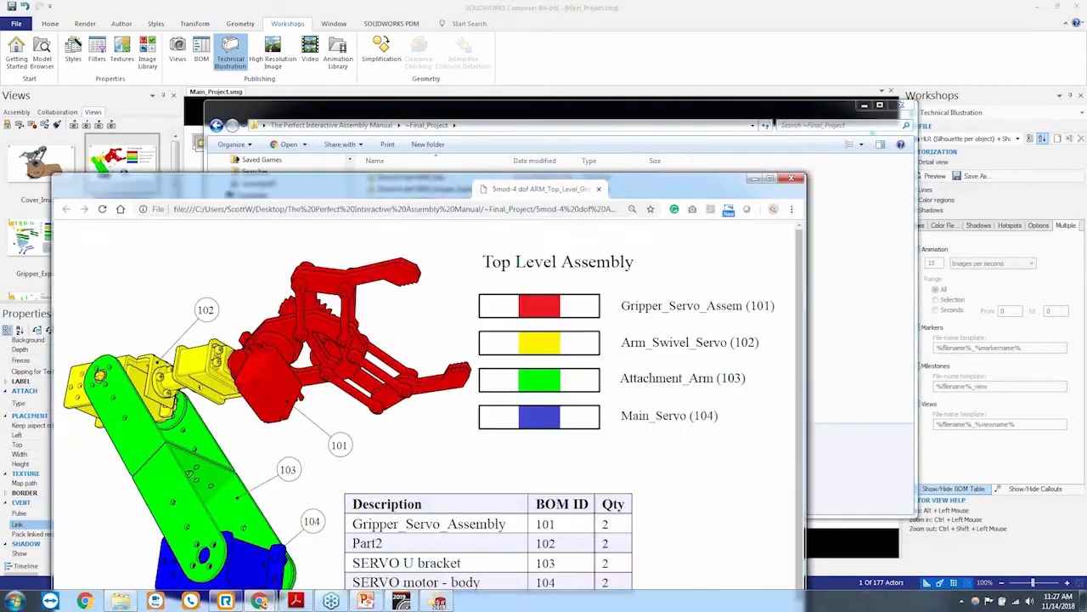
{"action": "left_click_drag", "start_coordinate": [548, 188], "coordinate": [602, 109]}
{"action": "left_click", "coordinate": [606, 272]}
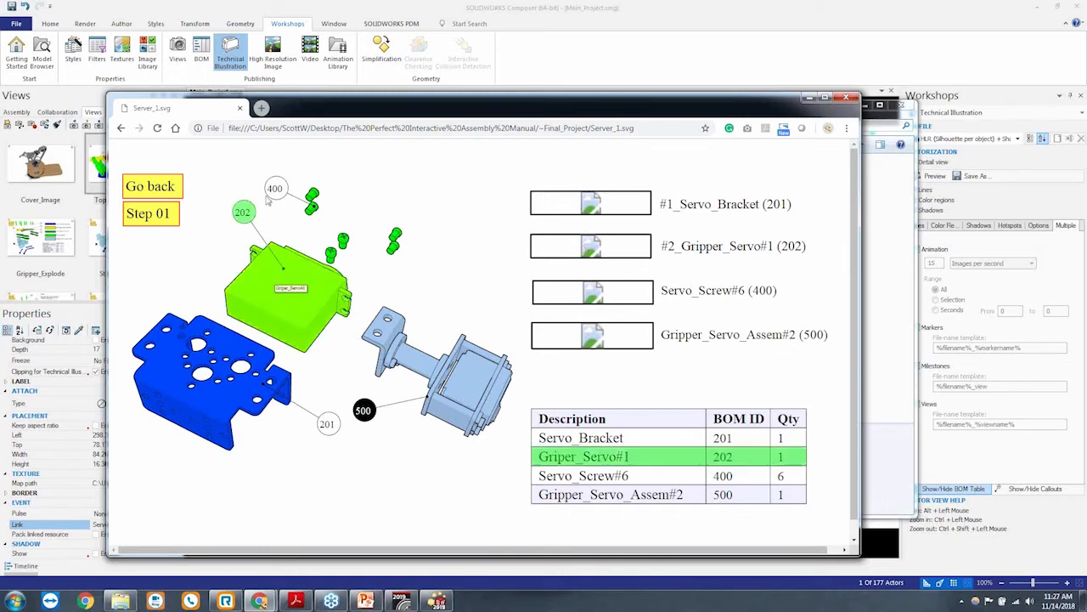
{"action": "left_click", "coordinate": [168, 187]}
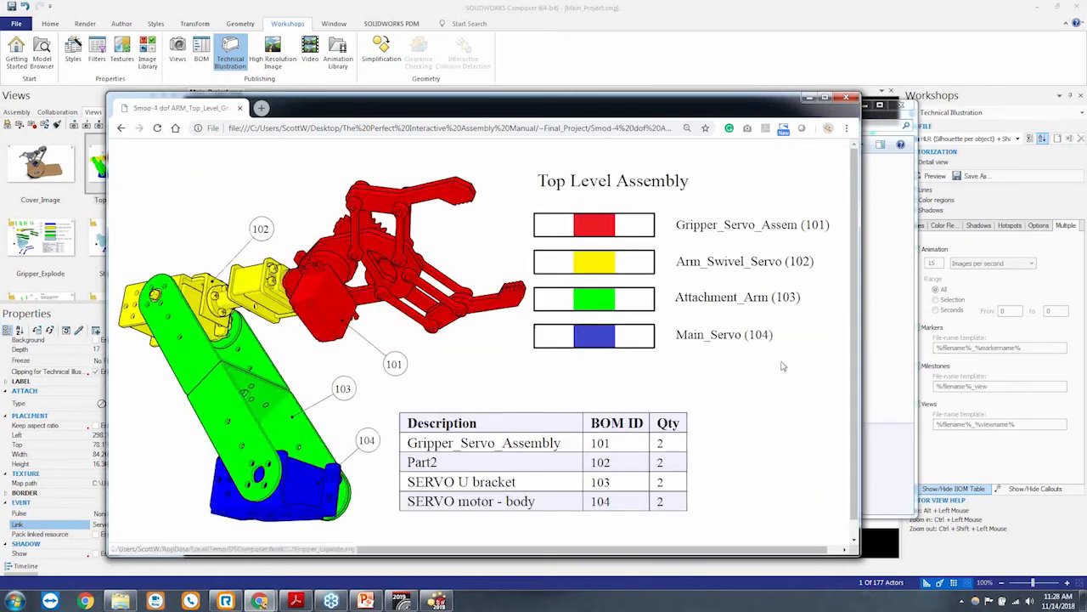
{"action": "left_click", "coordinate": [594, 263]}
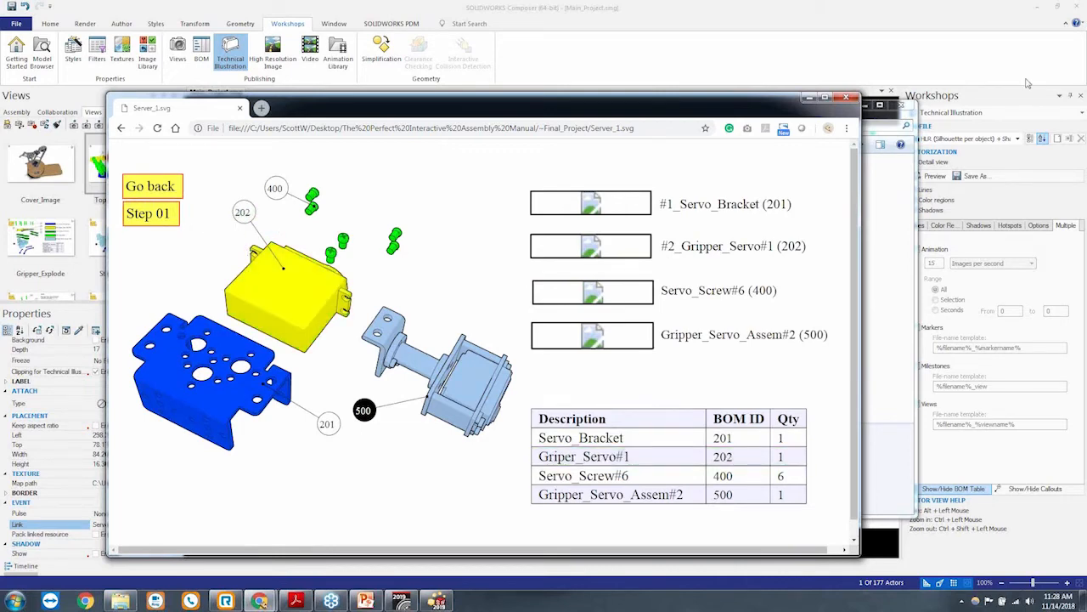
Return to Composer, display the Server_#1 view, and create a new view from it
{"action": "left_click", "coordinate": [745, 17]}
{"action": "scroll", "coordinate": [170, 182], "scroll_direction": "down", "scroll_amount": 5}
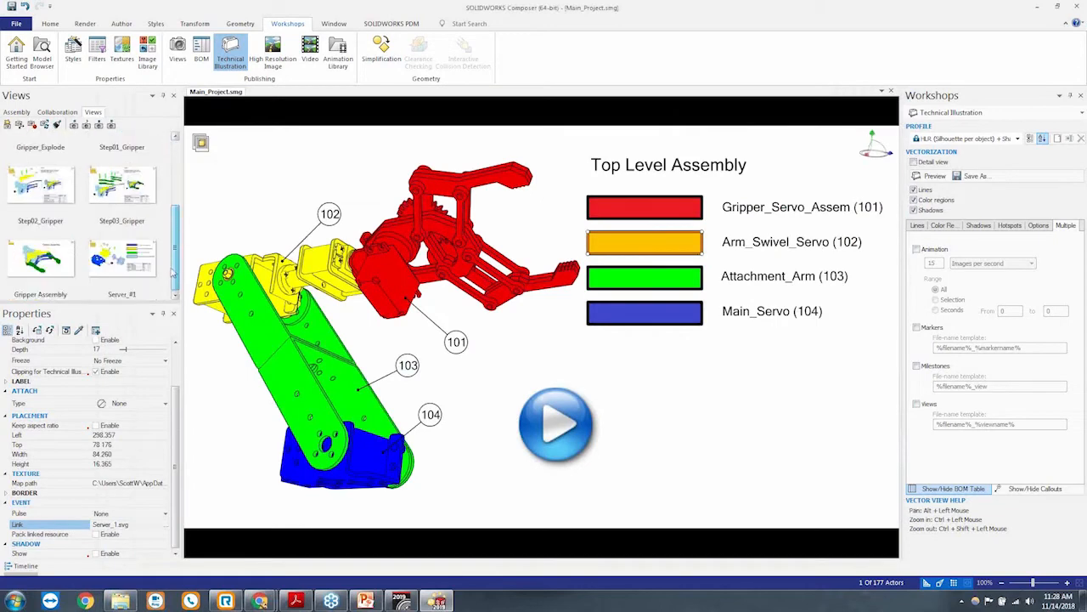
{"action": "left_click", "coordinate": [121, 255]}
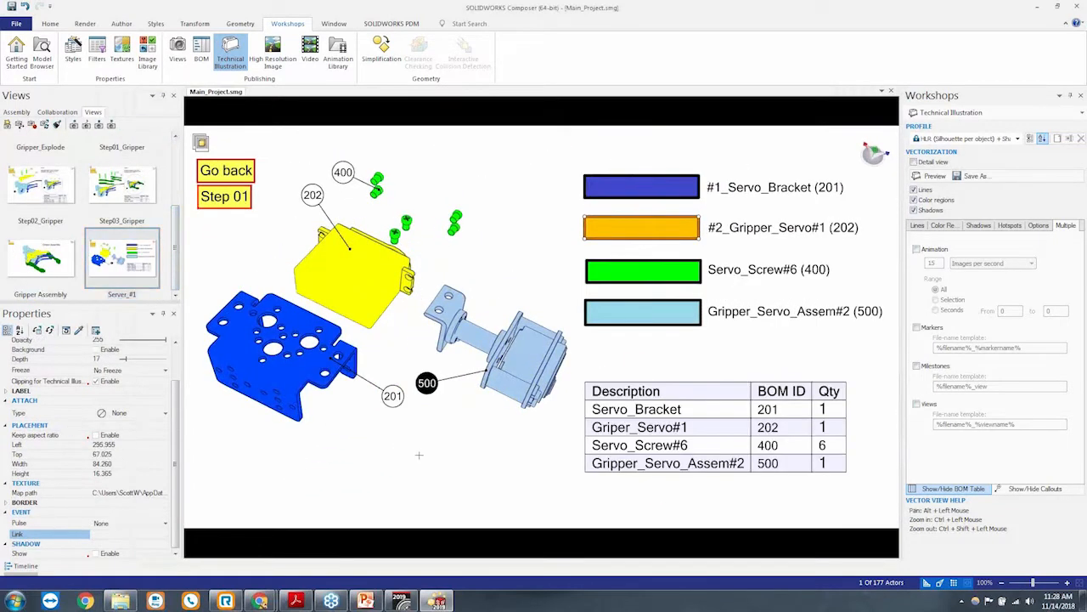
{"action": "left_click", "coordinate": [530, 484]}
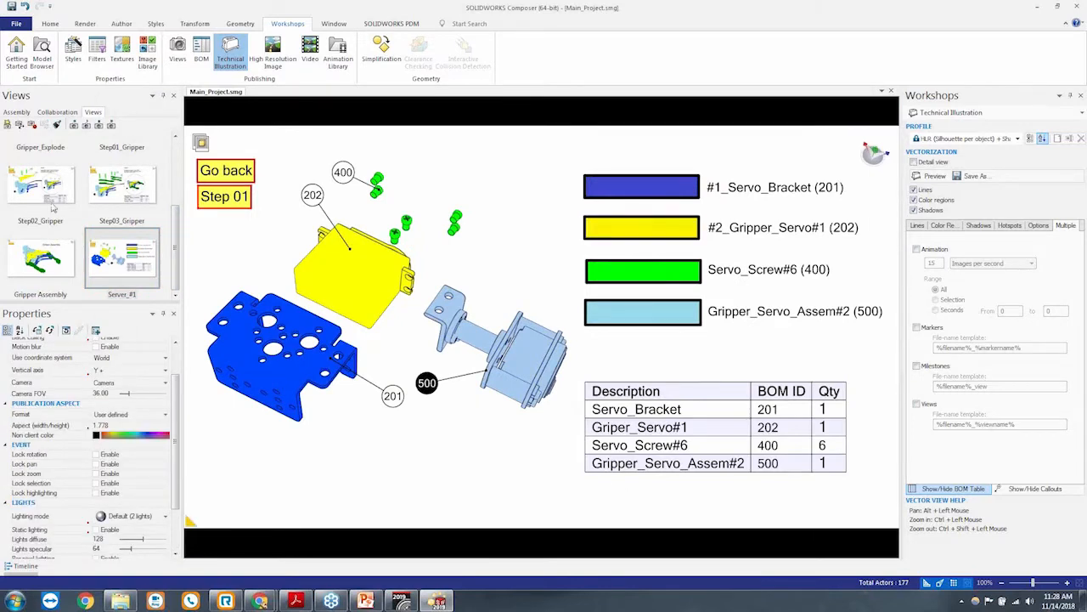
{"action": "left_click", "coordinate": [7, 124]}
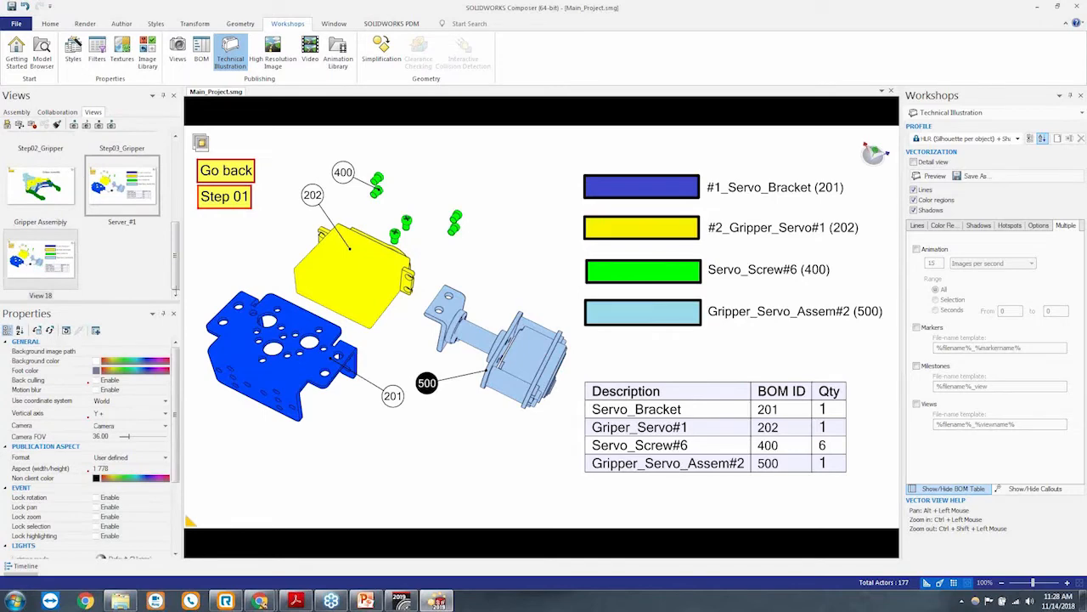
Link the Go back label in the new view to the Server_1.svg file in the ~Final_Project folder
{"action": "left_click", "coordinate": [243, 168]}
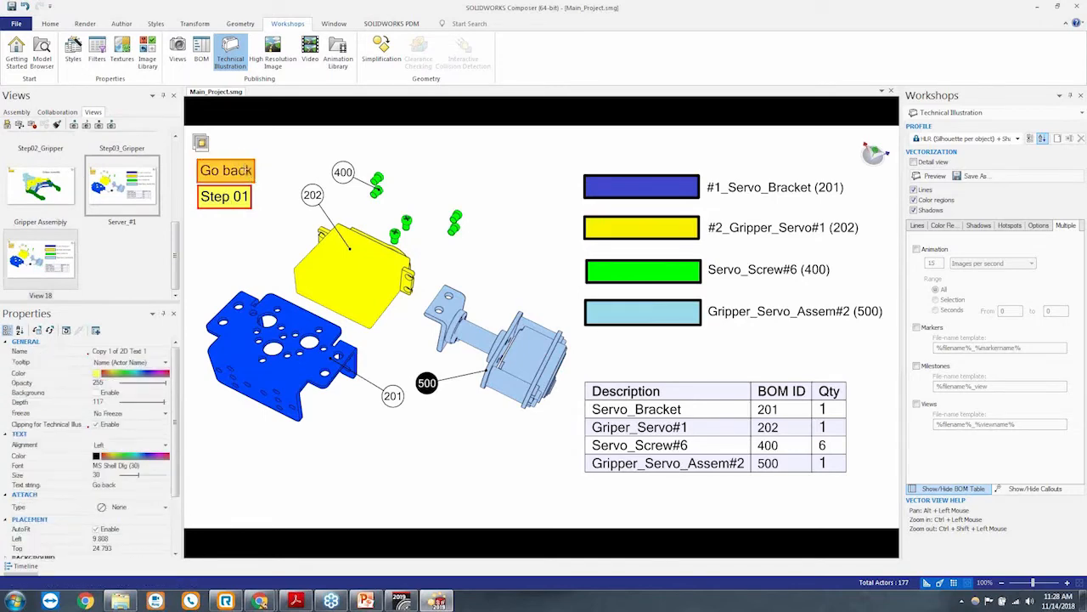
{"action": "scroll", "coordinate": [172, 417], "scroll_direction": "down", "scroll_amount": 5}
{"action": "scroll", "coordinate": [173, 416], "scroll_direction": "down", "scroll_amount": 1}
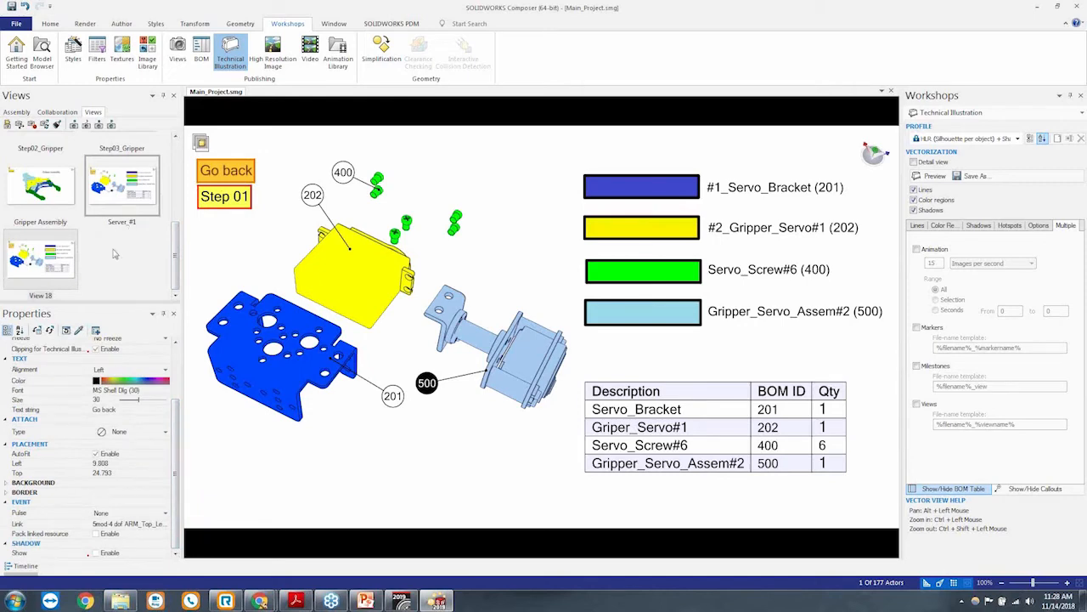
{"action": "left_click", "coordinate": [161, 525]}
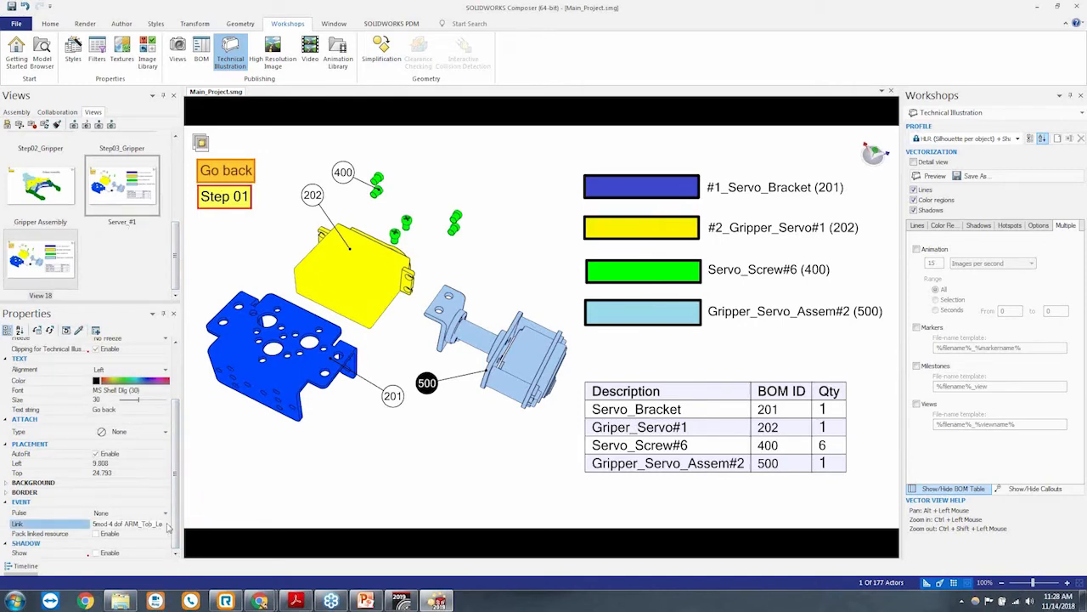
{"action": "left_click", "coordinate": [167, 524]}
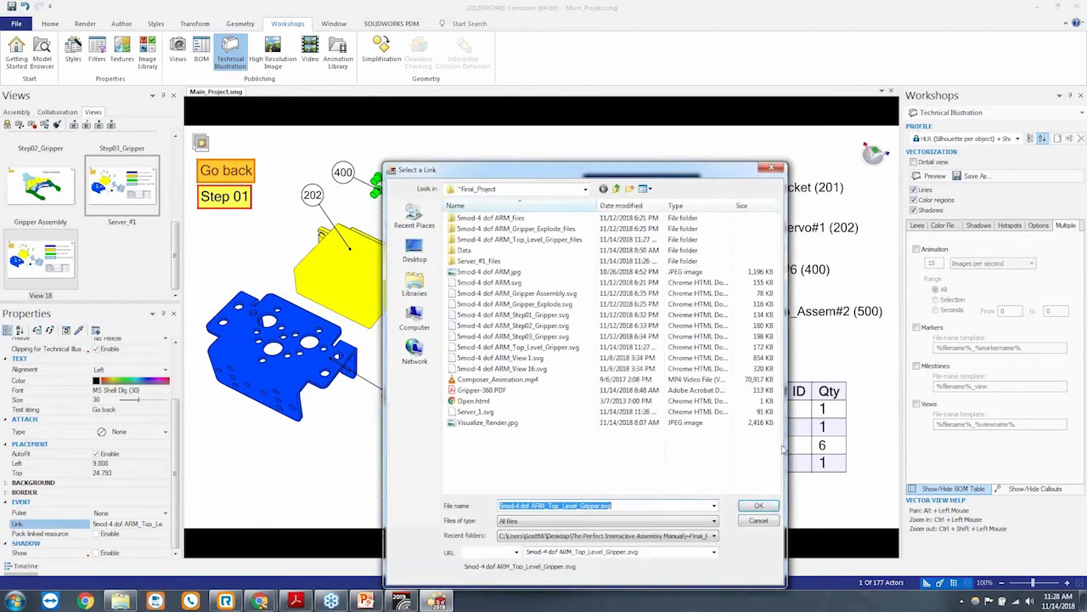
{"action": "left_click", "coordinate": [475, 411]}
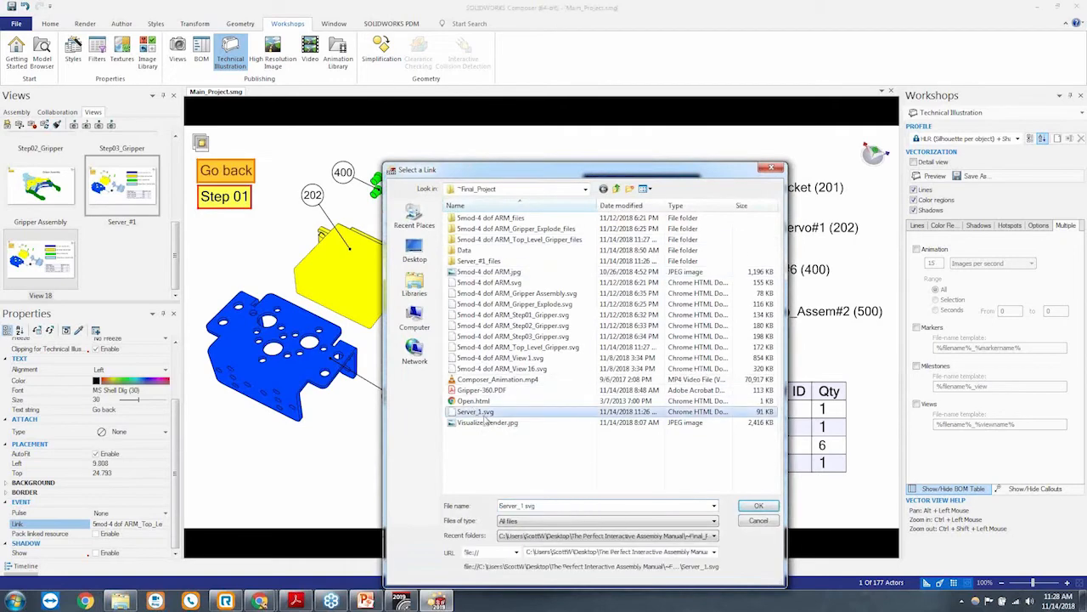
{"action": "left_click", "coordinate": [757, 506]}
{"action": "left_click", "coordinate": [170, 524]}
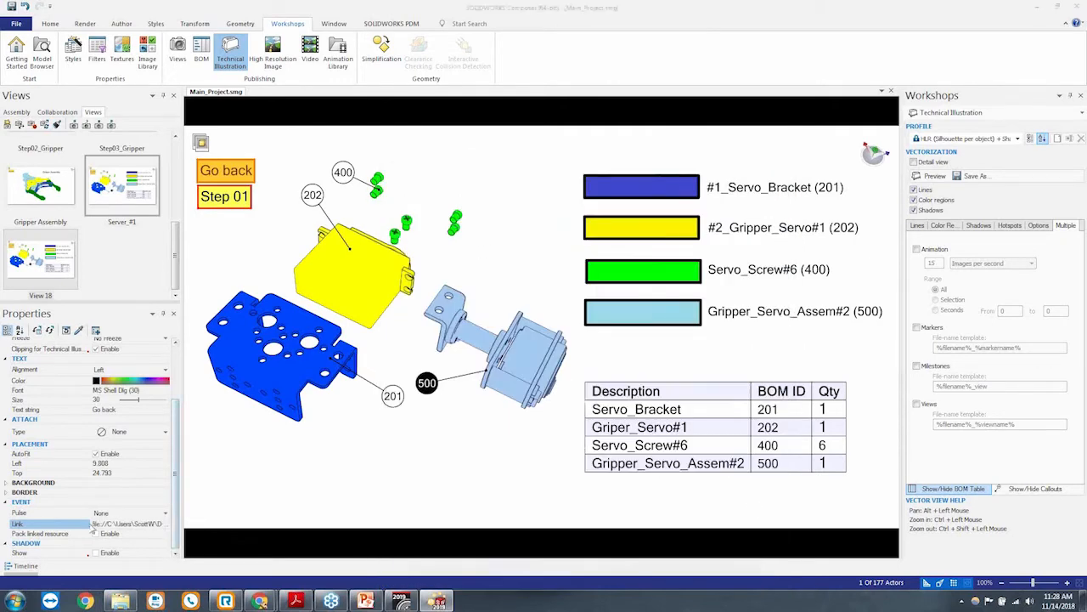
{"action": "left_click", "coordinate": [758, 521]}
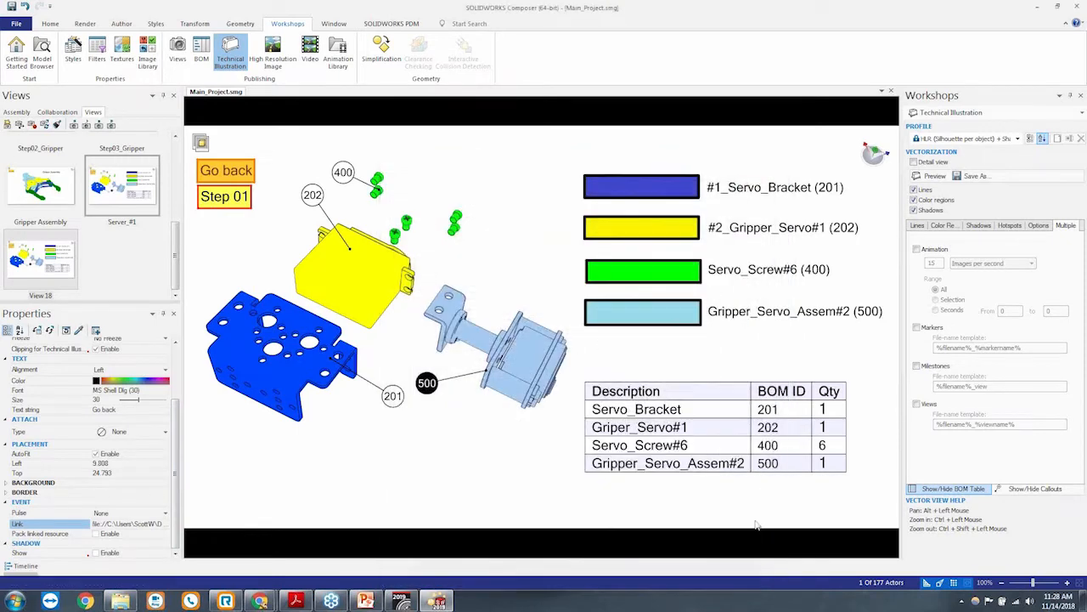
Shorten the Go back label's link to the relative file name Server_1.svg and update the new view with it
{"action": "left_click", "coordinate": [152, 515]}
{"action": "left_click", "coordinate": [151, 517]}
{"action": "left_click_drag", "start_coordinate": [150, 524], "coordinate": [48, 529]}
{"action": "key", "text": "Delete"}
{"action": "key", "text": "Delete"}
{"action": "key", "text": "Delete"}
{"action": "key", "text": "Delete"}
{"action": "key", "text": "Delete"}
{"action": "key", "text": "Delete"}
{"action": "key", "text": "Delete"}
{"action": "key", "text": "Delete"}
{"action": "key", "text": "Delete"}
{"action": "key", "text": "Delete"}
{"action": "key", "text": "Delete"}
{"action": "key", "text": "Delete"}
{"action": "key", "text": "Delete"}
{"action": "key", "text": "Delete"}
{"action": "key", "text": "Delete"}
{"action": "key", "text": "Delete"}
{"action": "key", "text": "Delete"}
{"action": "key", "text": "Delete"}
{"action": "key", "text": "Delete"}
{"action": "key", "text": "Delete"}
{"action": "key", "text": "Delete"}
{"action": "key", "text": "Delete"}
{"action": "key", "text": "Delete"}
{"action": "key", "text": "Delete"}
{"action": "key", "text": "Delete"}
{"action": "key", "text": "Delete"}
{"action": "key", "text": "Delete"}
{"action": "key", "text": "Delete"}
{"action": "key", "text": "Delete"}
{"action": "key", "text": "Delete"}
{"action": "key", "text": "Delete"}
{"action": "key", "text": "Delete"}
{"action": "key", "text": "Delete"}
{"action": "key", "text": "Delete"}
{"action": "key", "text": "Delete"}
{"action": "key", "text": "Delete"}
{"action": "key", "text": "Delete"}
{"action": "key", "text": "Delete"}
{"action": "key", "text": "Delete"}
{"action": "key", "text": "Delete"}
{"action": "key", "text": "Delete"}
{"action": "key", "text": "Delete"}
{"action": "key", "text": "Delete"}
{"action": "type", "text": "Server_1.svg"}
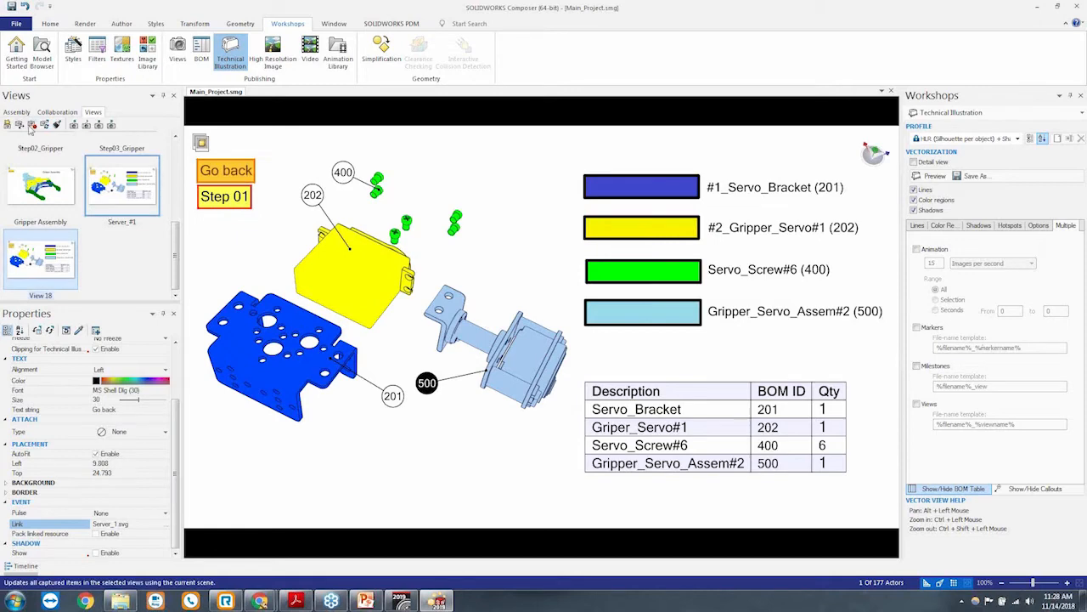
{"action": "left_click", "coordinate": [44, 266]}
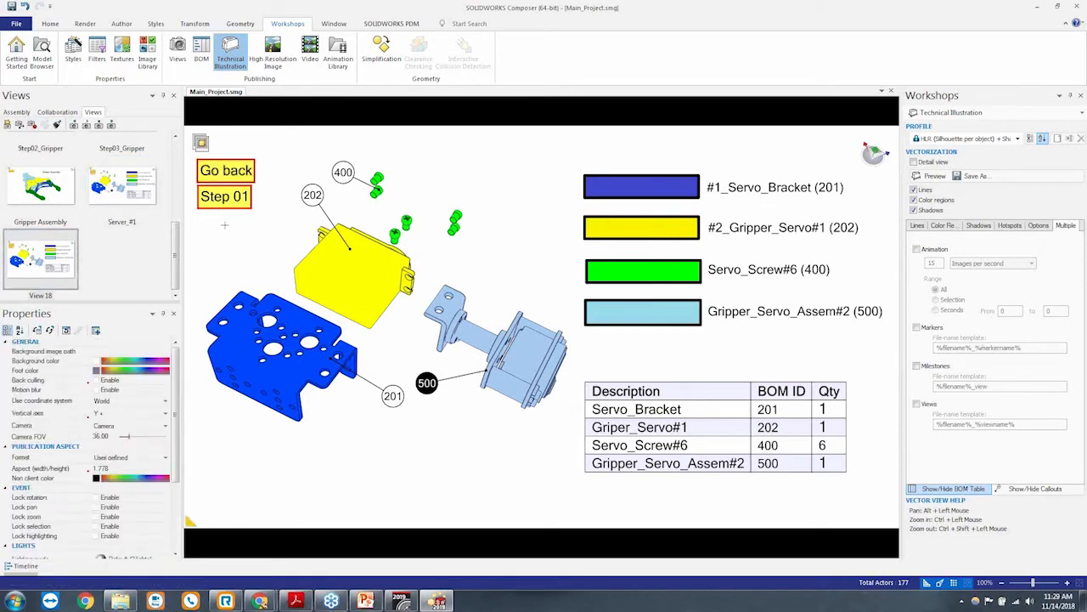
Change the Step 01 label's text to Step 02 and update the new view
{"action": "left_click", "coordinate": [225, 196]}
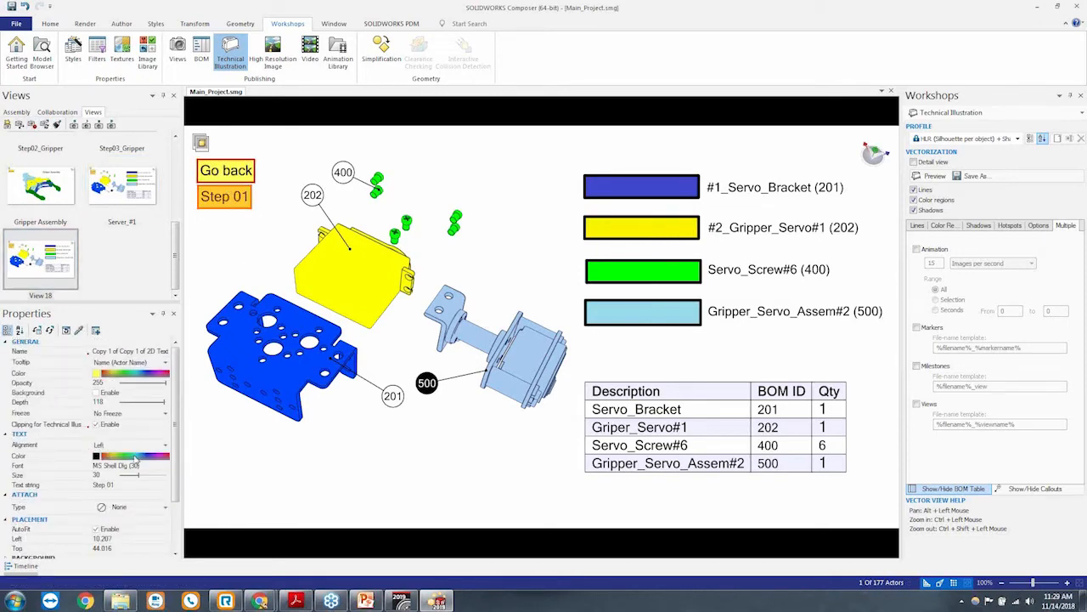
{"action": "left_click", "coordinate": [123, 483]}
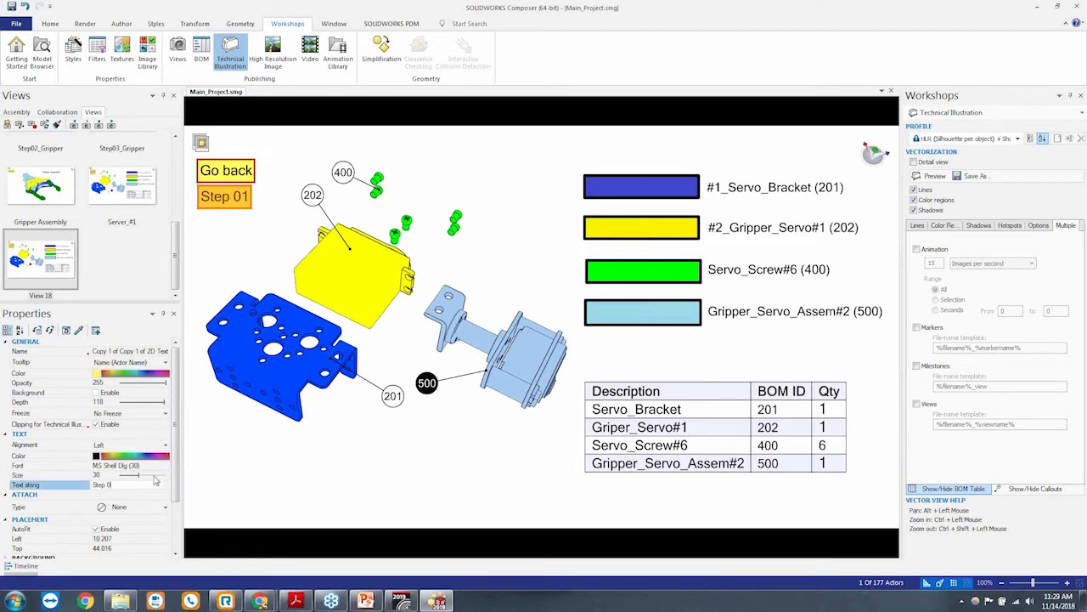
{"action": "key", "text": "Return"}
{"action": "left_click", "coordinate": [253, 264]}
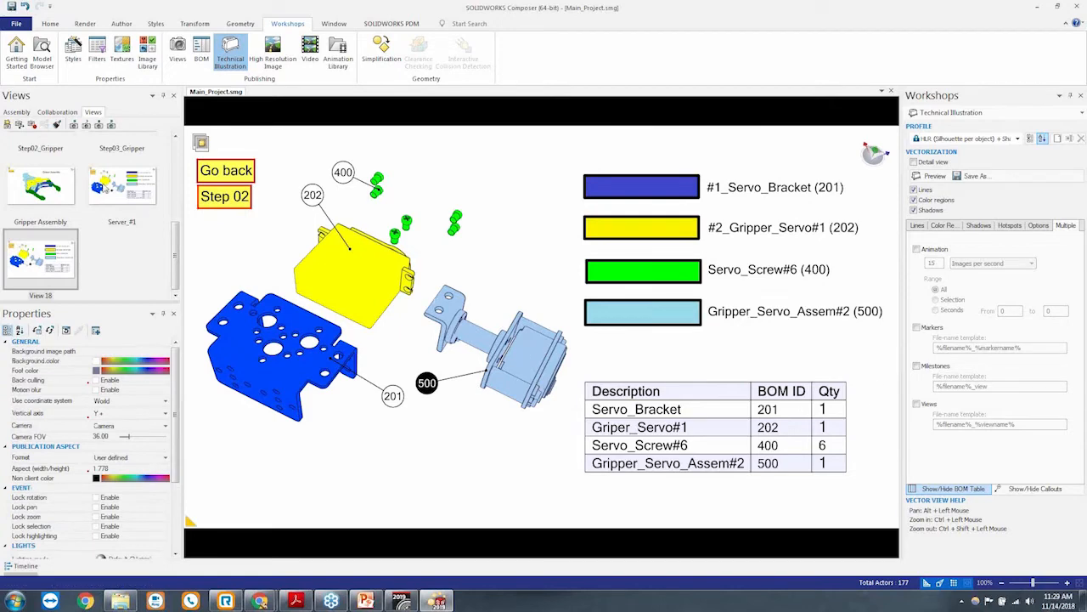
{"action": "left_click", "coordinate": [34, 127]}
Rename the new view as Servo-Step01
{"action": "left_click", "coordinate": [47, 294]}
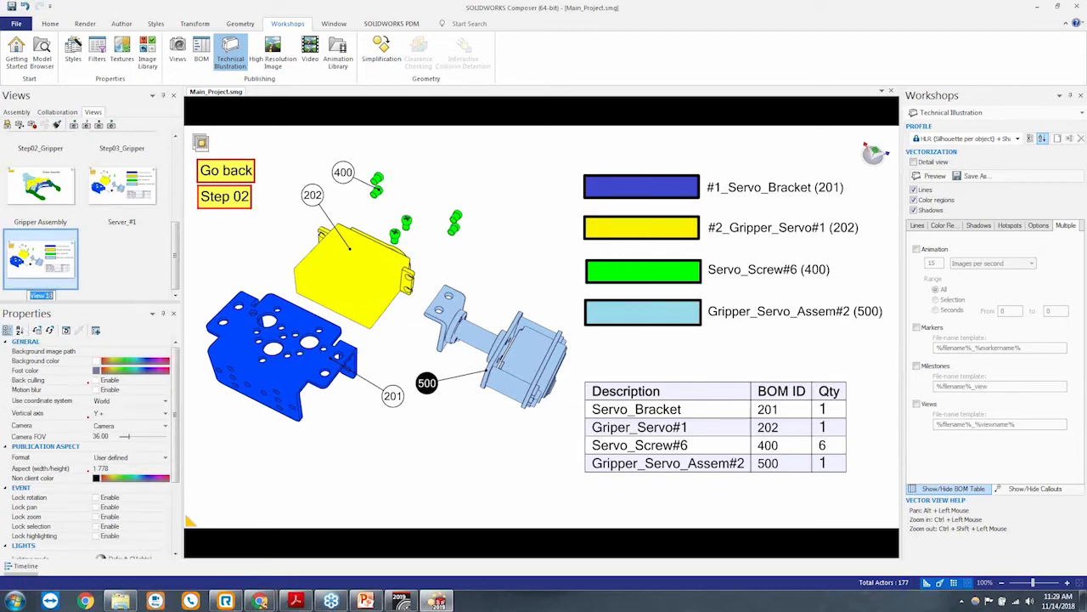
{"action": "type", "text": "ervo-Sep01t"}
{"action": "key", "text": "Return"}
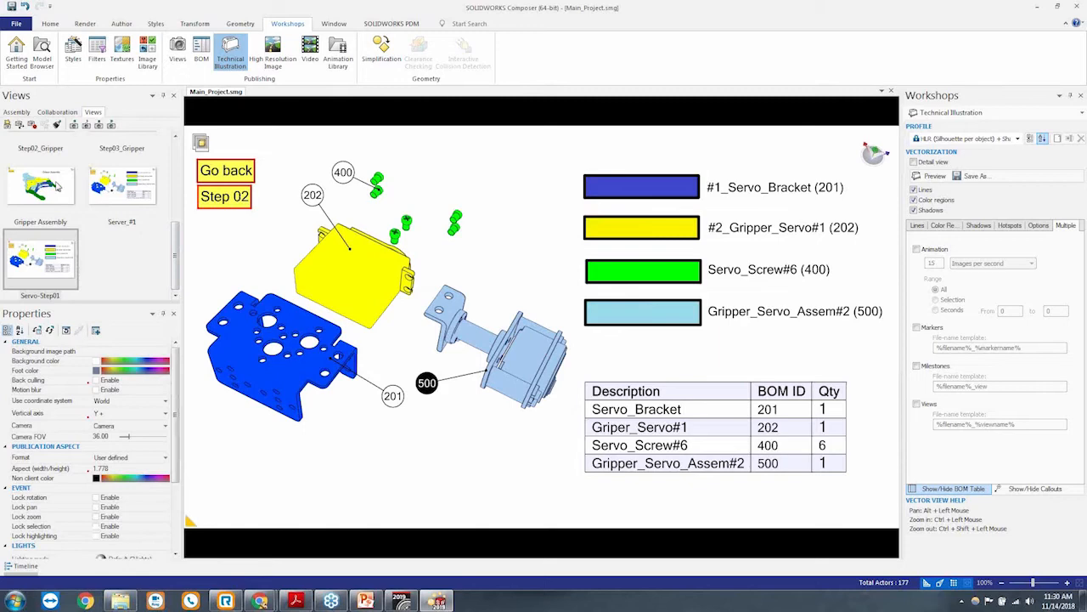
{"action": "left_click", "coordinate": [142, 215]}
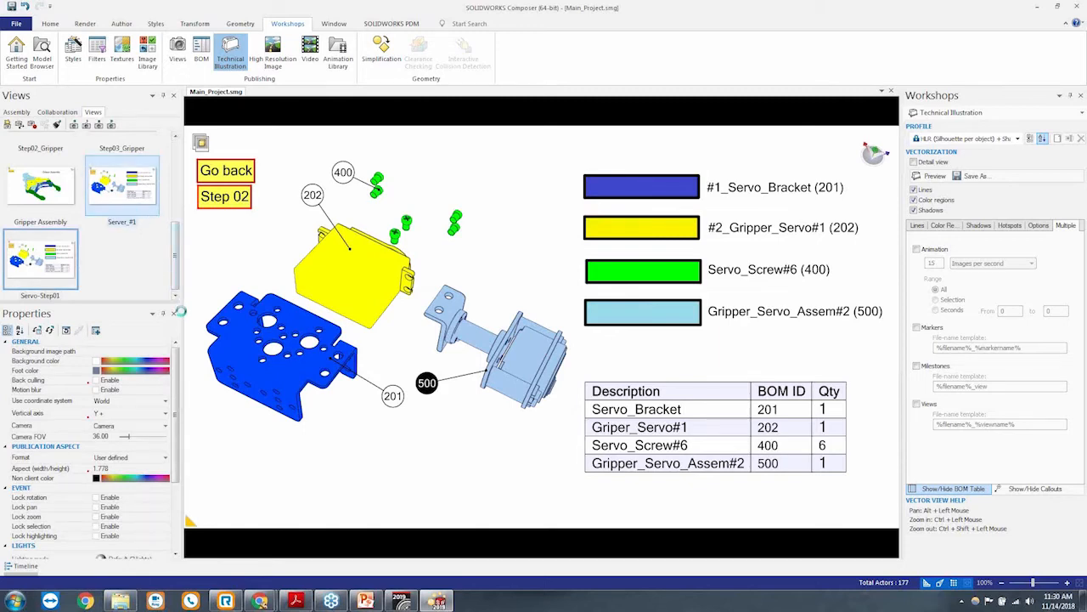
{"action": "left_click", "coordinate": [224, 197]}
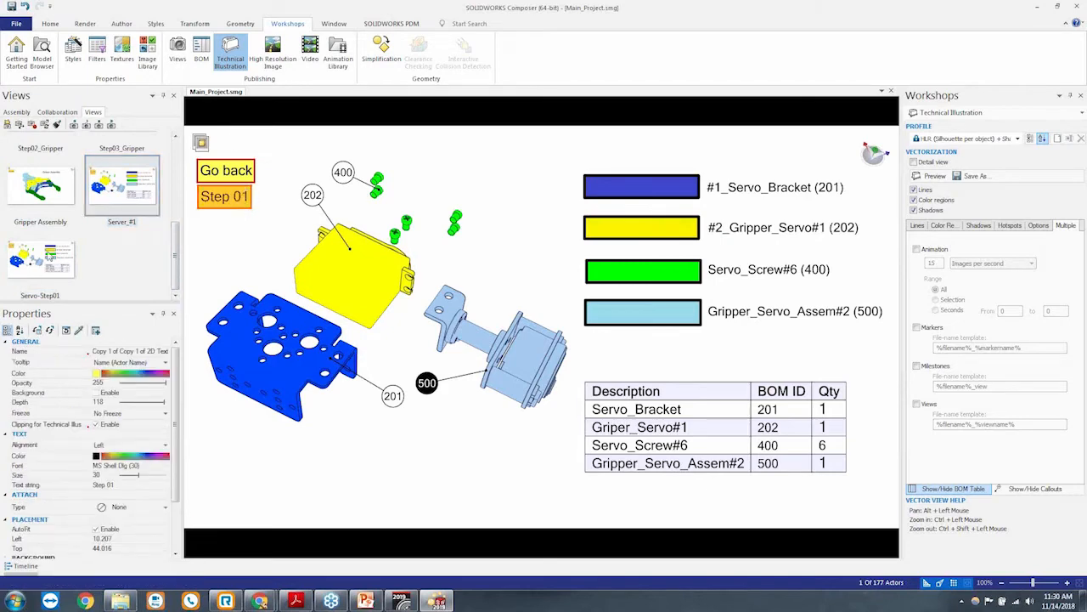
{"action": "scroll", "coordinate": [178, 396], "scroll_direction": "down", "scroll_amount": 3}
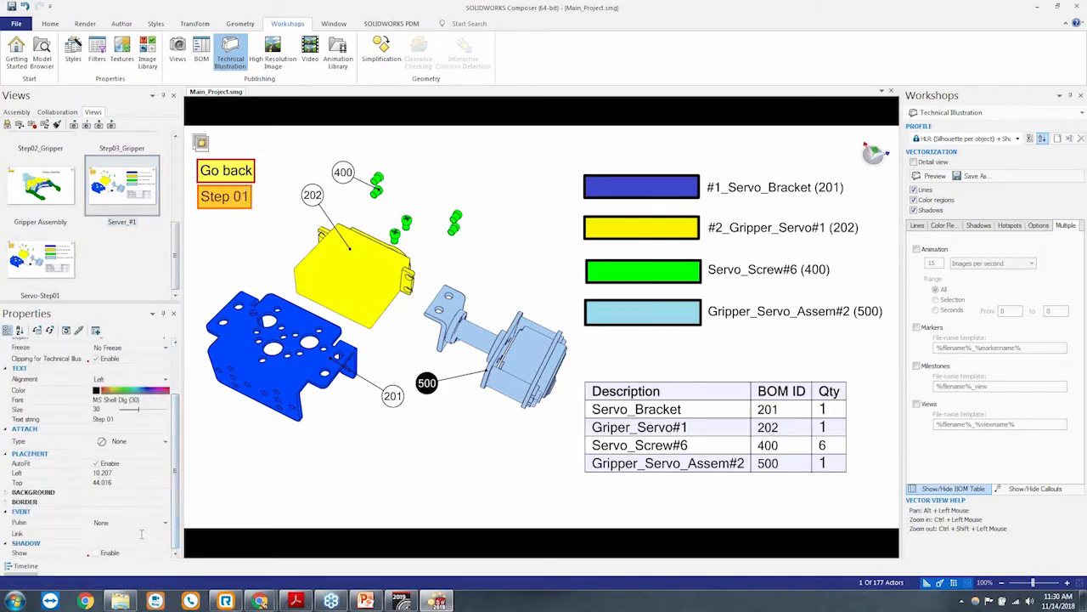
{"action": "left_click", "coordinate": [161, 534]}
{"action": "left_click", "coordinate": [161, 535]}
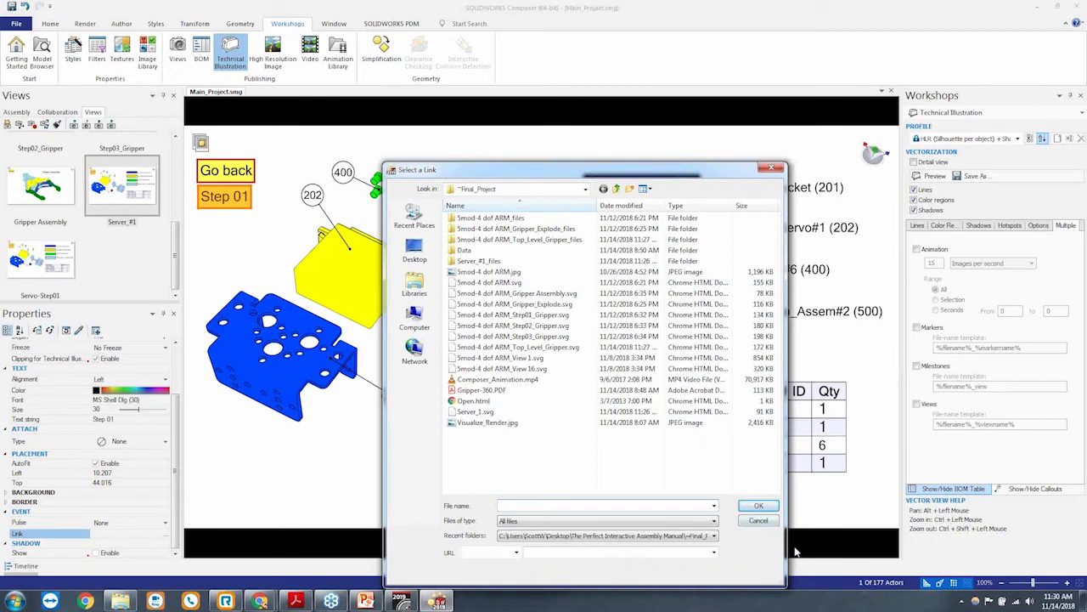
{"action": "left_click", "coordinate": [759, 520]}
In the Servo-Step01 view, hide the two screws above the yellow servo, the light blue servo assembly and callout 500, and update the view
{"action": "left_click", "coordinate": [57, 255]}
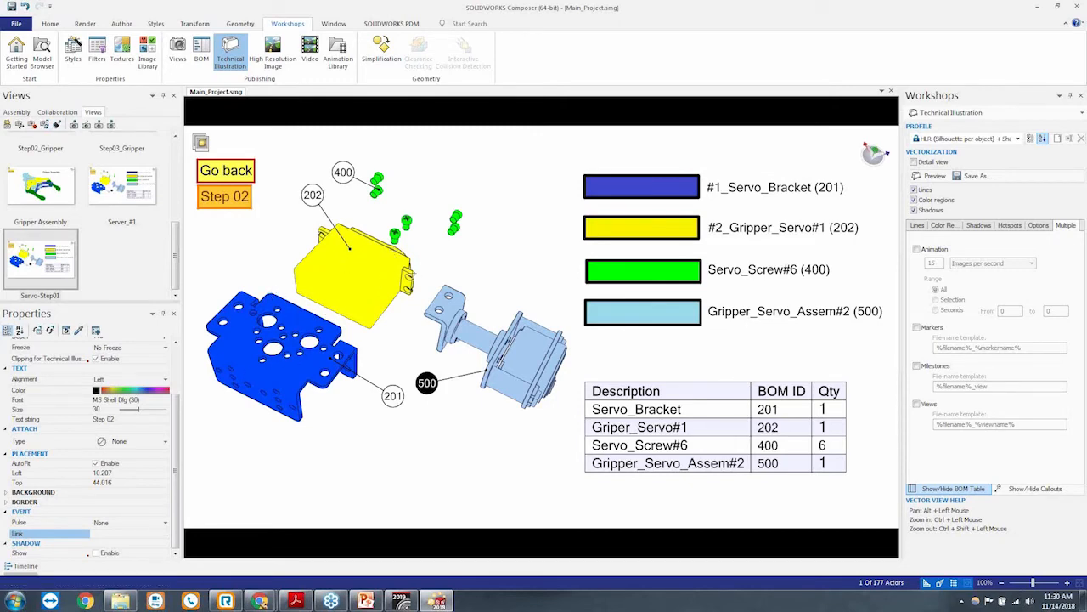
{"action": "left_click_drag", "start_coordinate": [390, 217], "coordinate": [418, 235]}
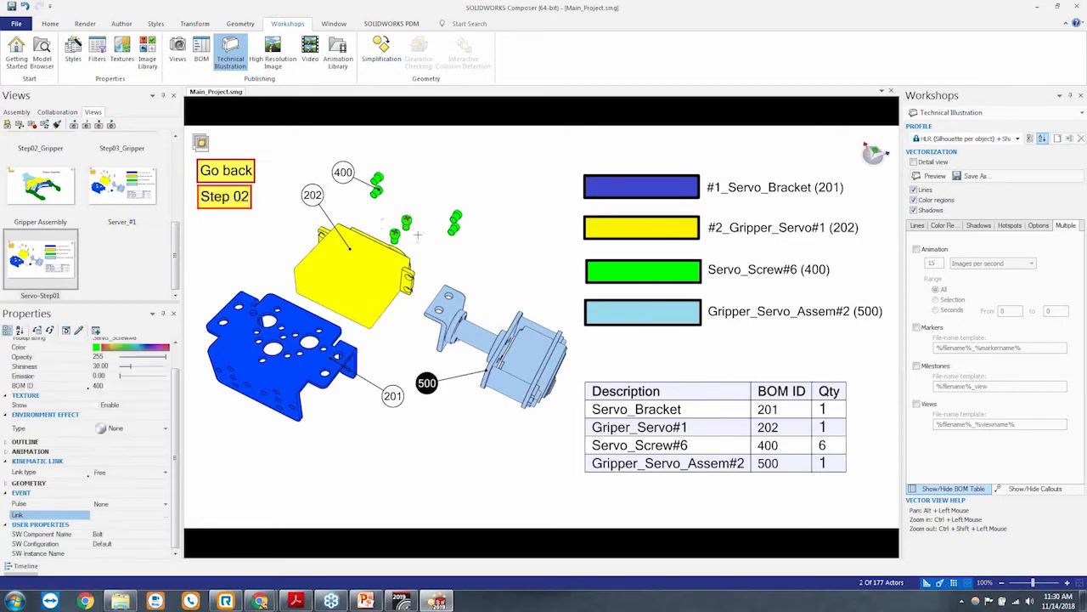
{"action": "key", "text": "space"}
{"action": "left_click_drag", "start_coordinate": [484, 272], "coordinate": [595, 412]}
{"action": "key", "text": "space"}
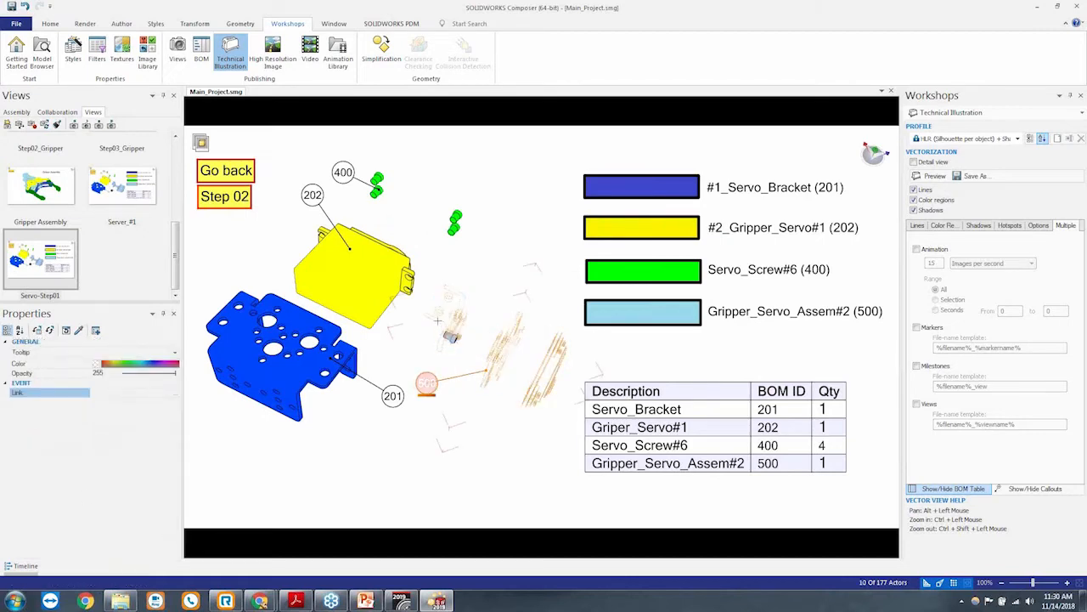
{"action": "left_click", "coordinate": [457, 356]}
{"action": "key", "text": "space"}
{"action": "left_click", "coordinate": [556, 319]}
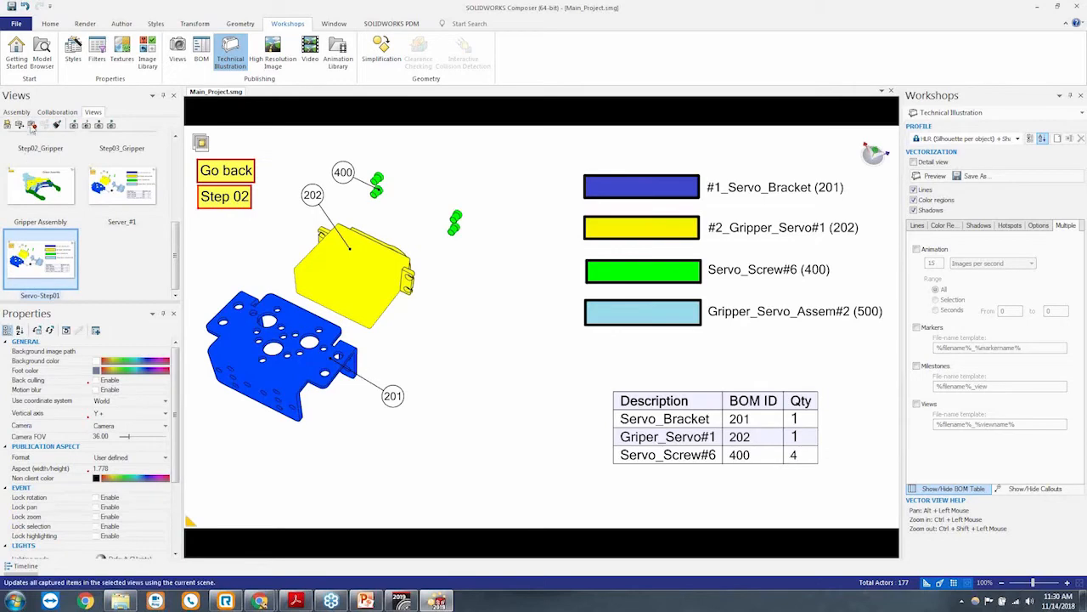
Save the Servo-Step01 view as an SVG illustration named Servo-Step01 in the ~Final_Project folder
{"action": "left_click", "coordinate": [973, 175]}
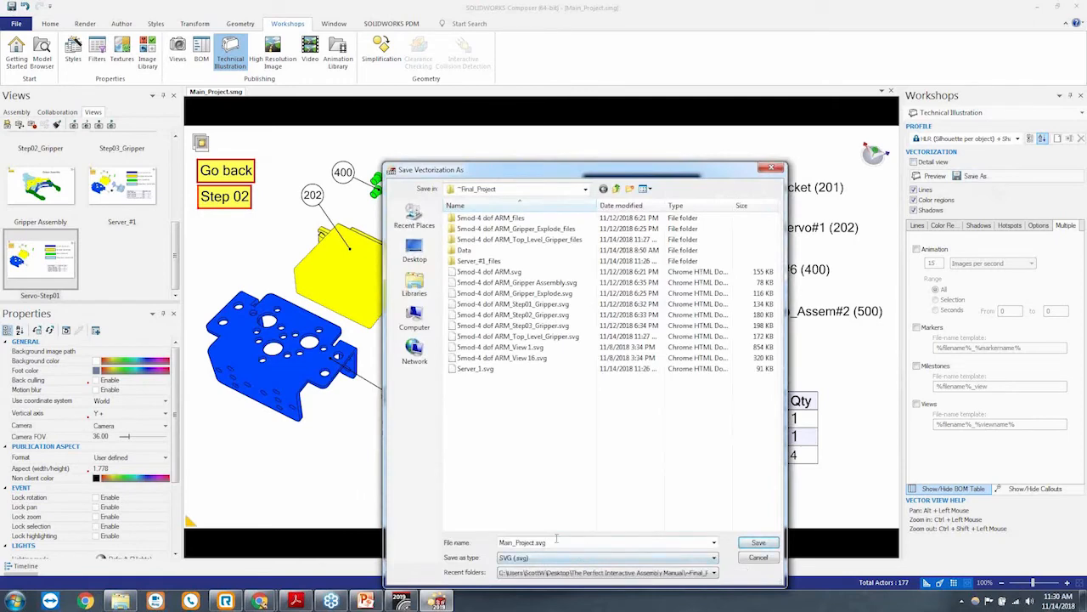
{"action": "double_click", "coordinate": [556, 544]}
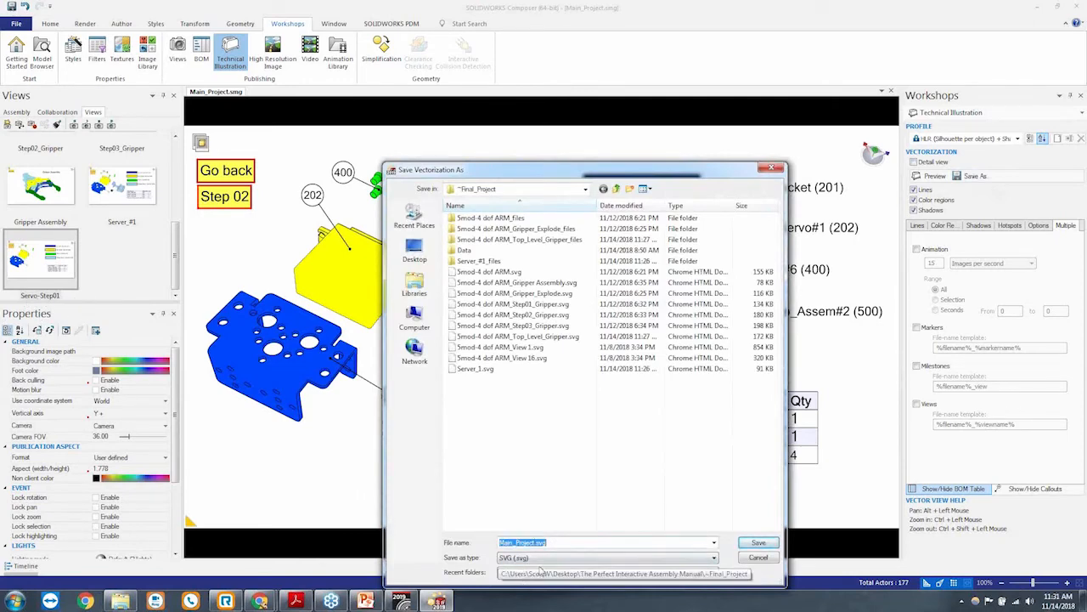
{"action": "type", "text": "Servo Step01"}
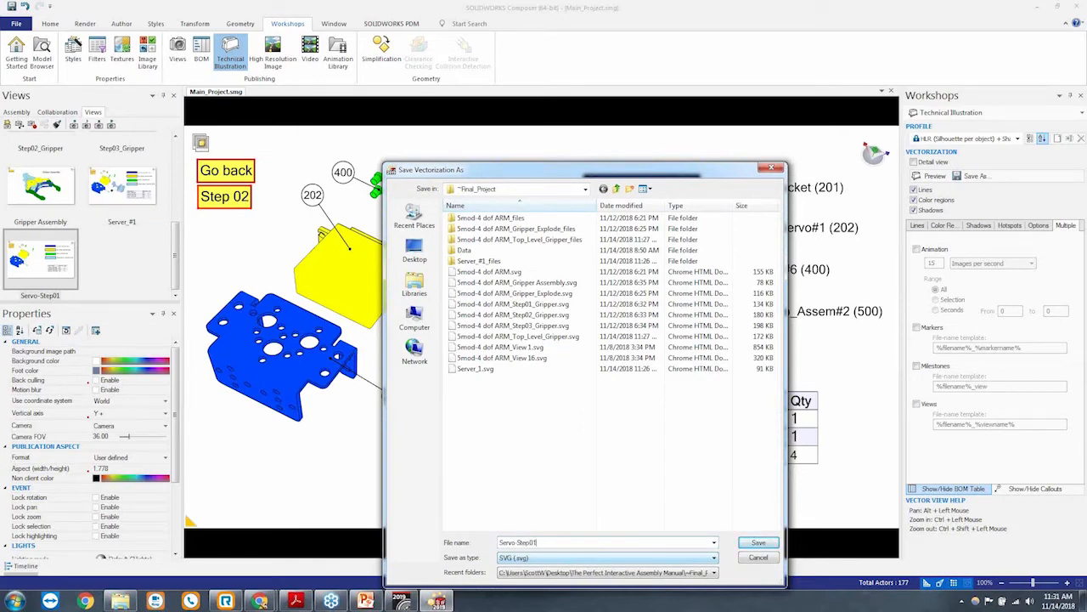
{"action": "key", "text": "Return"}
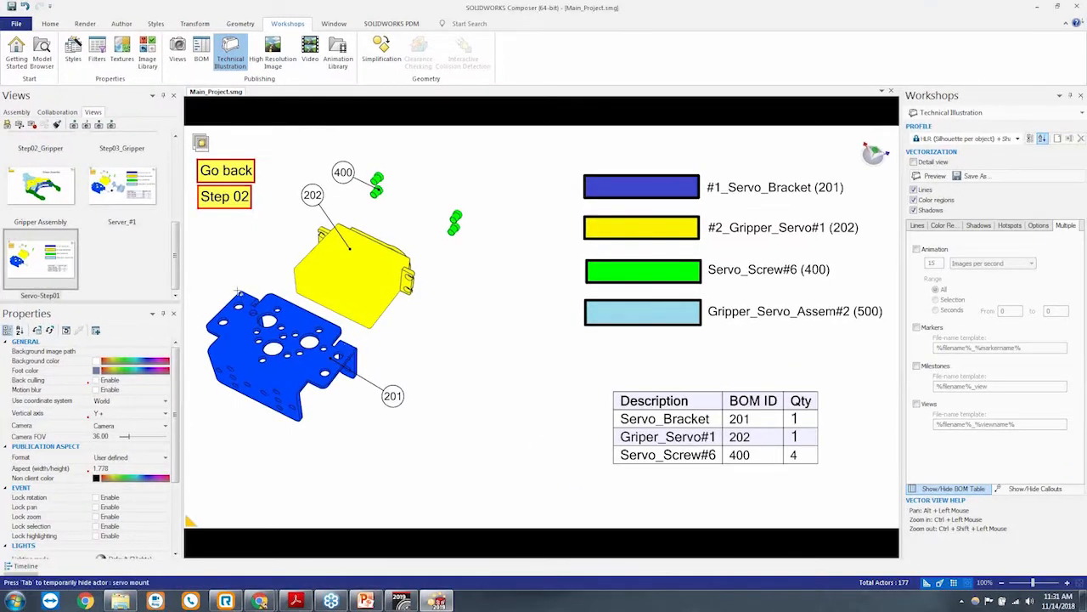
Display the Server_#1 view and link its Step 01 label to Servo-Step01.svg in the ~Final_Project folder
{"action": "left_click", "coordinate": [141, 190]}
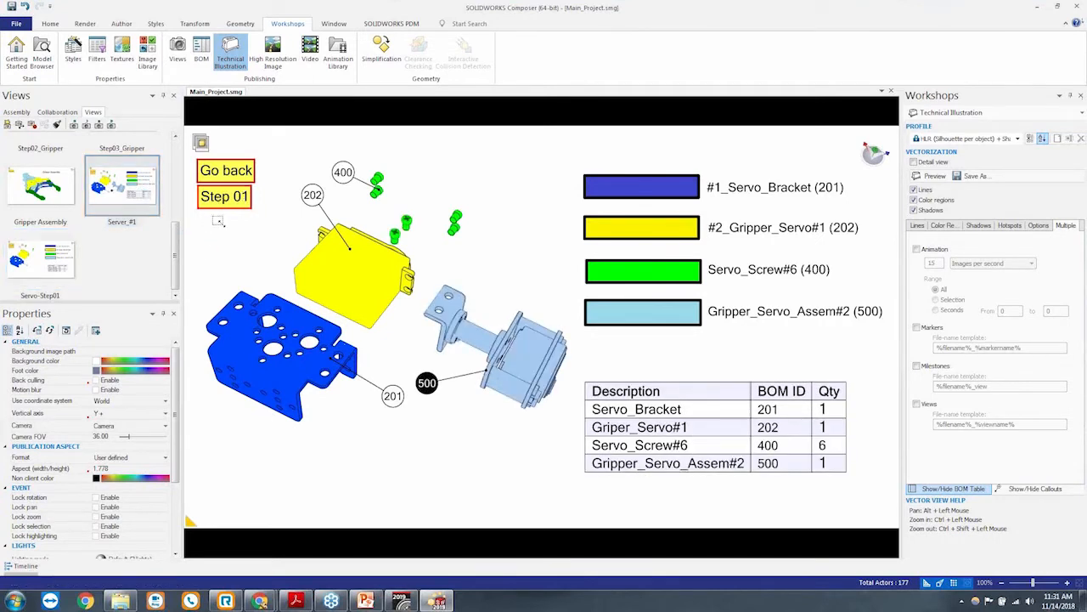
{"action": "left_click", "coordinate": [229, 202]}
{"action": "scroll", "coordinate": [177, 480], "scroll_direction": "down", "scroll_amount": 3}
{"action": "scroll", "coordinate": [177, 480], "scroll_direction": "down", "scroll_amount": 2}
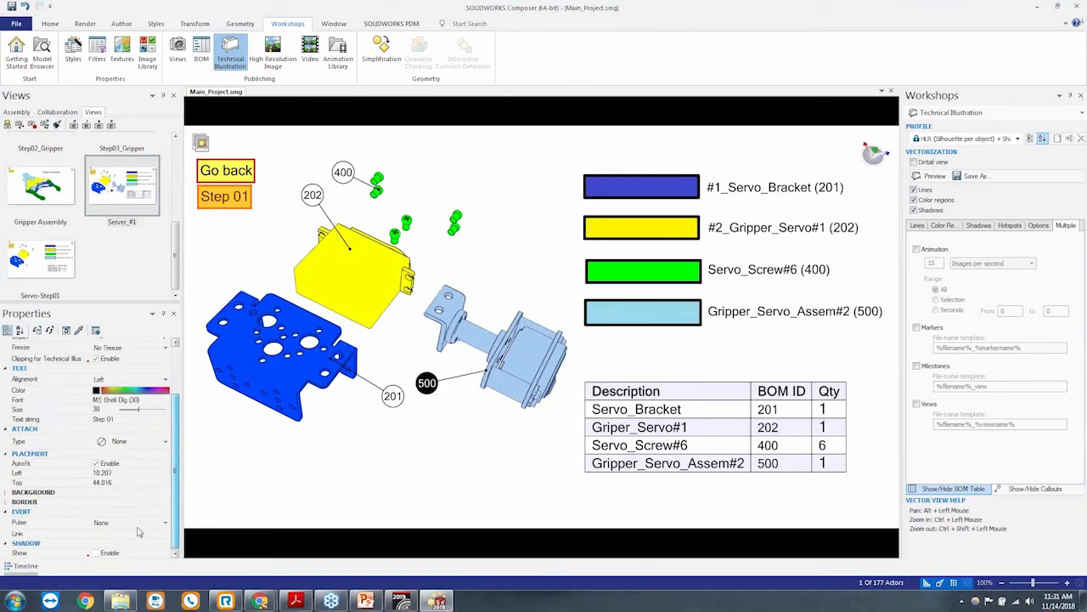
{"action": "left_click", "coordinate": [133, 534]}
{"action": "left_click", "coordinate": [169, 535]}
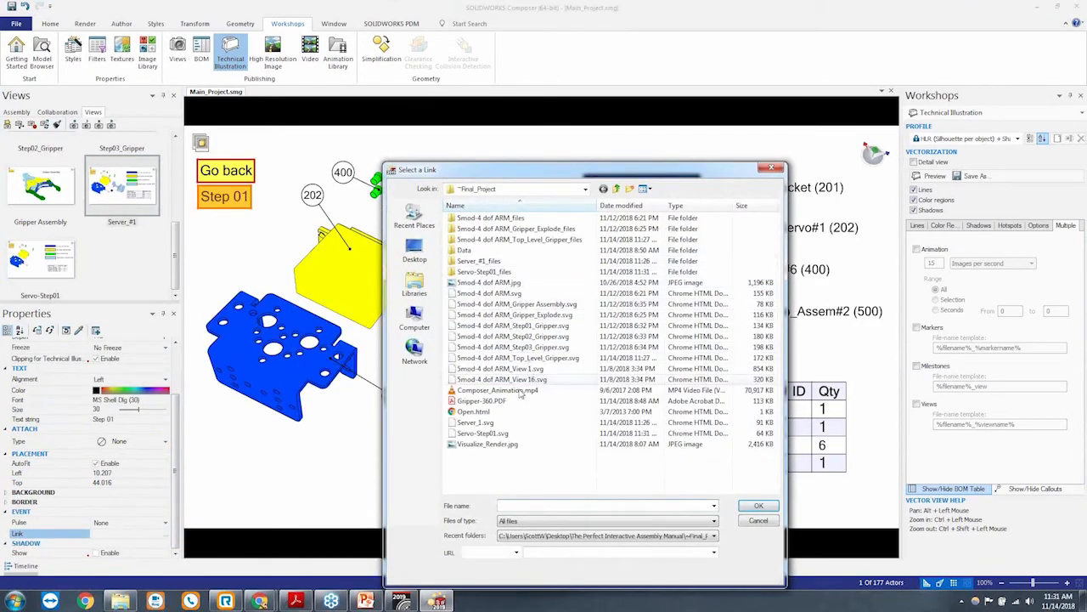
{"action": "left_click", "coordinate": [482, 433]}
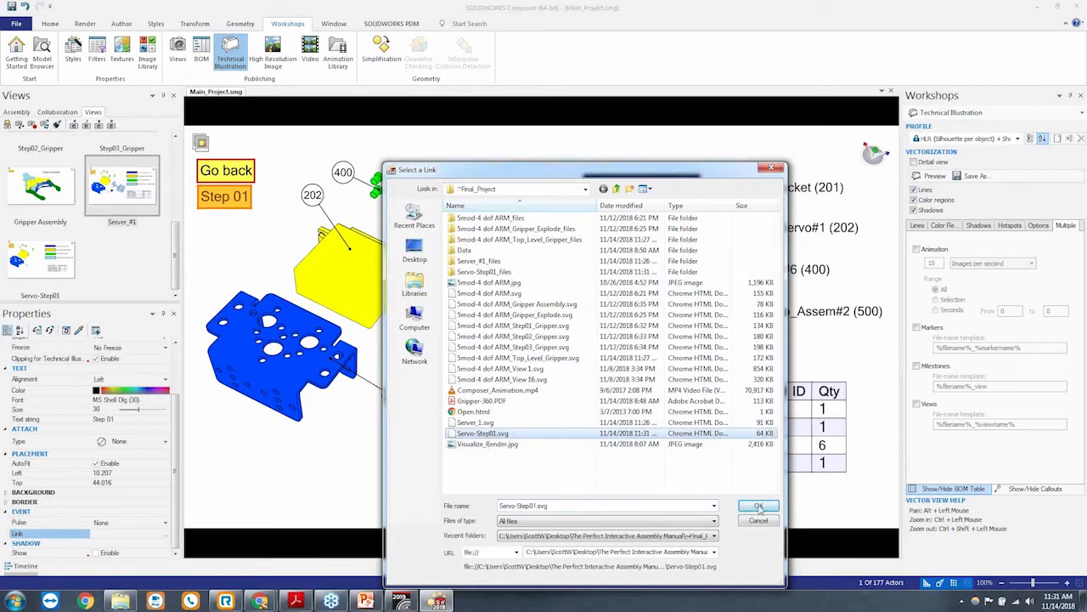
{"action": "left_click", "coordinate": [758, 505]}
Strip the folder path from the Step 01 label's link, leaving Servo-Step01.svg, and update the Server_#1 view
{"action": "left_click_drag", "start_coordinate": [158, 534], "coordinate": [2, 534]}
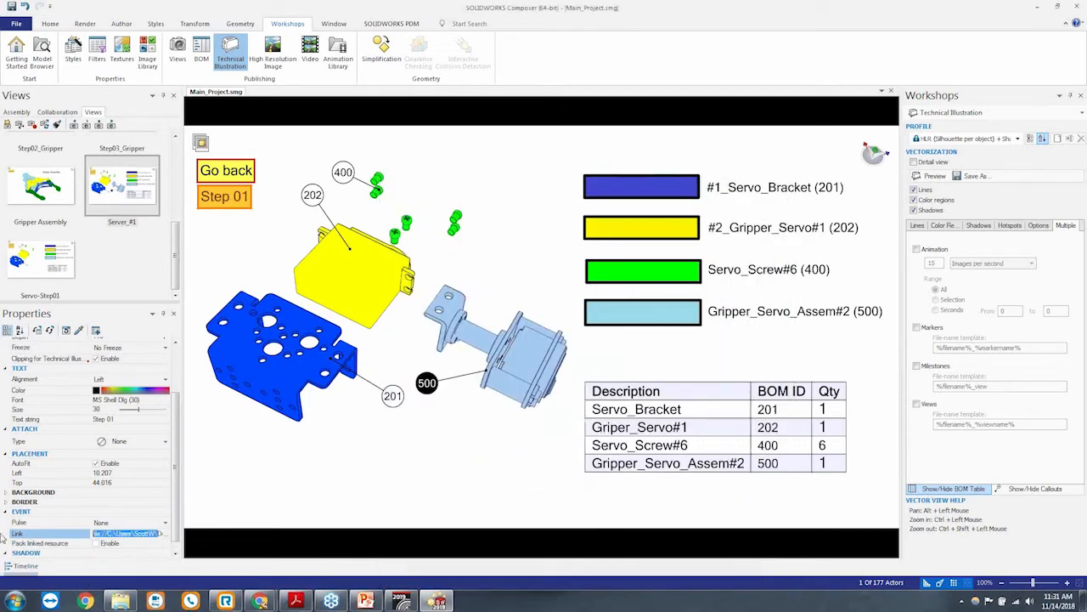
{"action": "key", "text": "Right"}
{"action": "key", "text": "Right"}
{"action": "key", "text": "Right"}
{"action": "key", "text": "Right"}
{"action": "key", "text": "Right"}
{"action": "key", "text": "Right"}
{"action": "key", "text": "Right"}
{"action": "key", "text": "Right"}
{"action": "key", "text": "Right"}
{"action": "key", "text": "Right"}
{"action": "key", "text": "Right"}
{"action": "key", "text": "Right"}
{"action": "key", "text": "Right"}
{"action": "key", "text": "Right"}
{"action": "key", "text": "Right"}
{"action": "key", "text": "Right"}
{"action": "key", "text": "Right"}
{"action": "key", "text": "Right"}
{"action": "key", "text": "Right"}
{"action": "key", "text": "Right"}
{"action": "key", "text": "Right"}
{"action": "key", "text": "Right"}
{"action": "key", "text": "Right"}
{"action": "key", "text": "Right"}
{"action": "key", "text": "Right"}
{"action": "key", "text": "Right"}
{"action": "key", "text": "Right"}
{"action": "key", "text": "Right"}
{"action": "key", "text": "Right"}
{"action": "key", "text": "Right"}
{"action": "key", "text": "Right"}
{"action": "key", "text": "Right"}
{"action": "key", "text": "Right"}
{"action": "key", "text": "Right"}
{"action": "key", "text": "Right"}
{"action": "key", "text": "Right"}
{"action": "key", "text": "Right"}
{"action": "key", "text": "Right"}
{"action": "key", "text": "Right"}
{"action": "key", "text": "Right"}
{"action": "key", "text": "Right"}
{"action": "key", "text": "Right"}
{"action": "key", "text": "Right"}
{"action": "key", "text": "Right"}
{"action": "key", "text": "Right"}
{"action": "key", "text": "Right"}
{"action": "key", "text": "Right"}
{"action": "key", "text": "Right"}
{"action": "key", "text": "Right"}
{"action": "key", "text": "Right"}
{"action": "key", "text": "Right"}
{"action": "key", "text": "Right"}
{"action": "key", "text": "Right"}
{"action": "key", "text": "Right"}
{"action": "key", "text": "Right"}
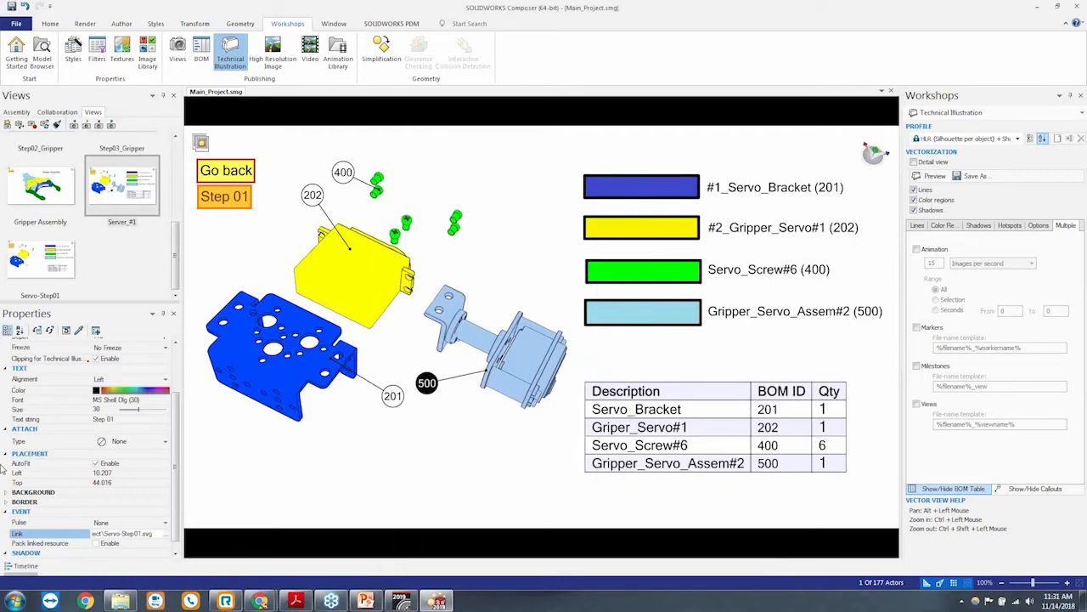
{"action": "key", "text": "Delete"}
{"action": "left_click", "coordinate": [126, 197]}
{"action": "left_click", "coordinate": [44, 125]}
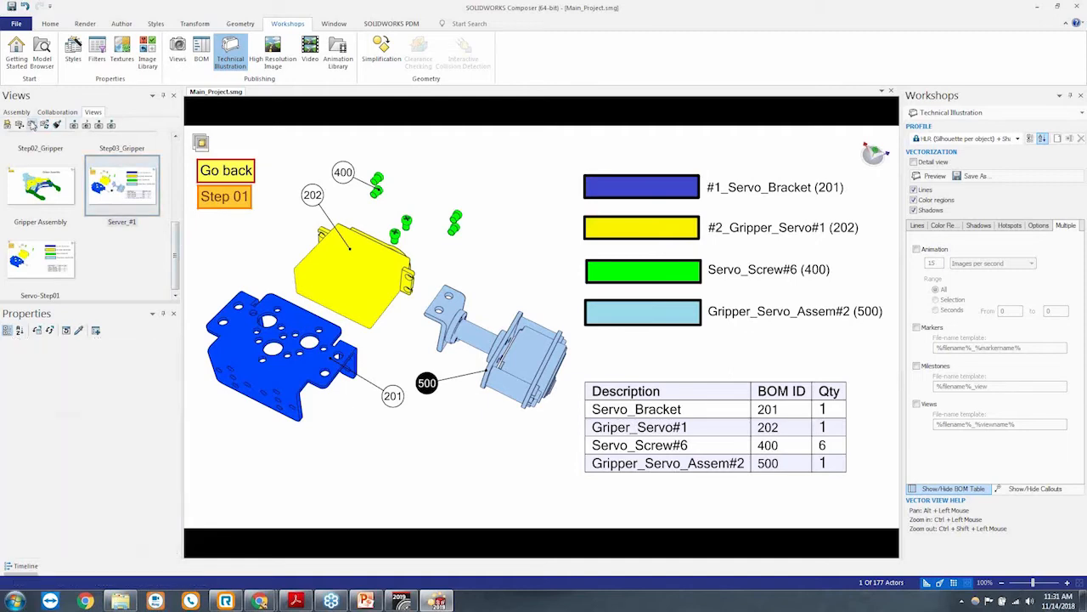
Save the Server_#1 view as an SVG illustration, replacing Server_1.svg in the ~Final_Project folder
{"action": "left_click", "coordinate": [971, 176]}
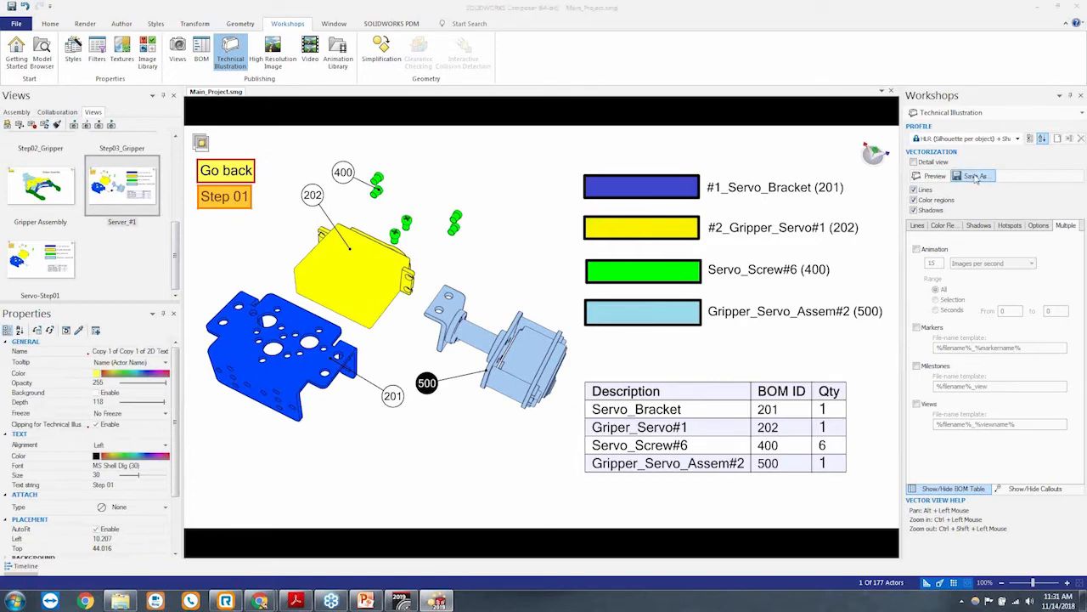
{"action": "left_click_drag", "start_coordinate": [620, 166], "coordinate": [614, 140]}
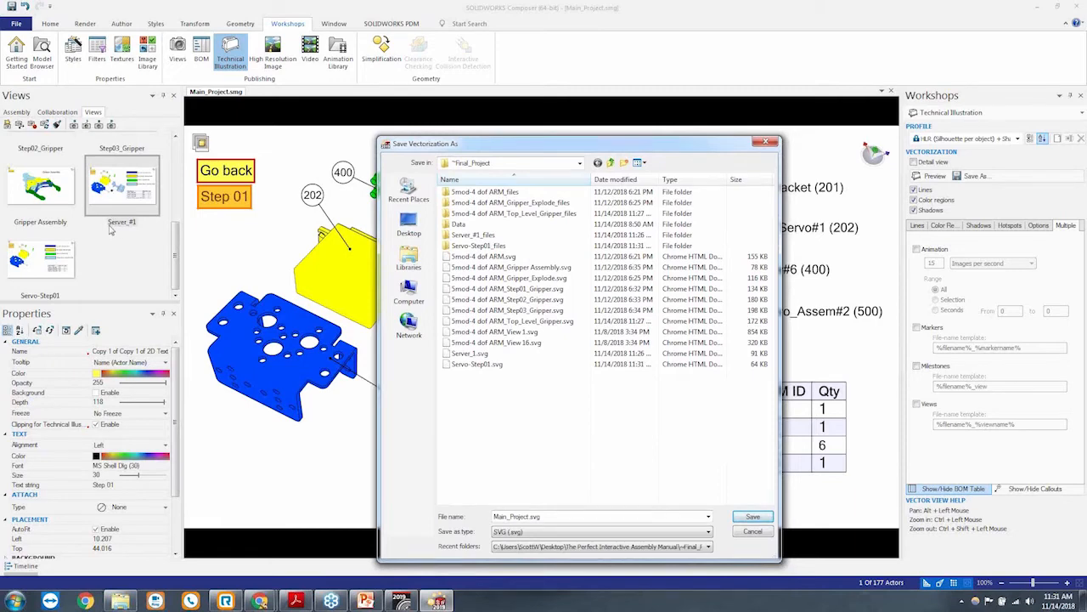
{"action": "left_click", "coordinate": [470, 353]}
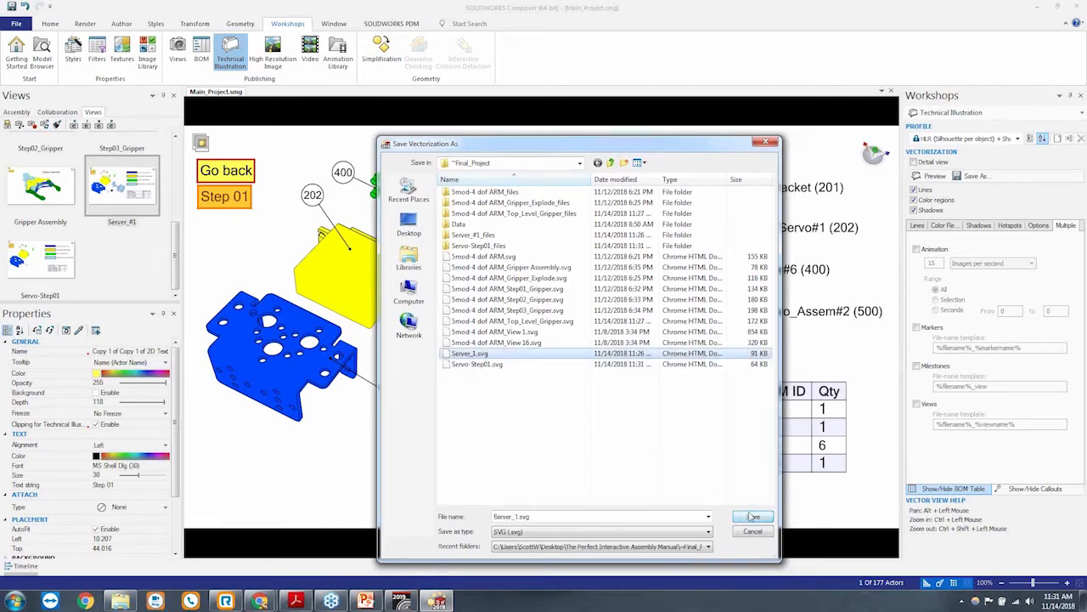
{"action": "left_click", "coordinate": [753, 516]}
{"action": "left_click", "coordinate": [575, 303]}
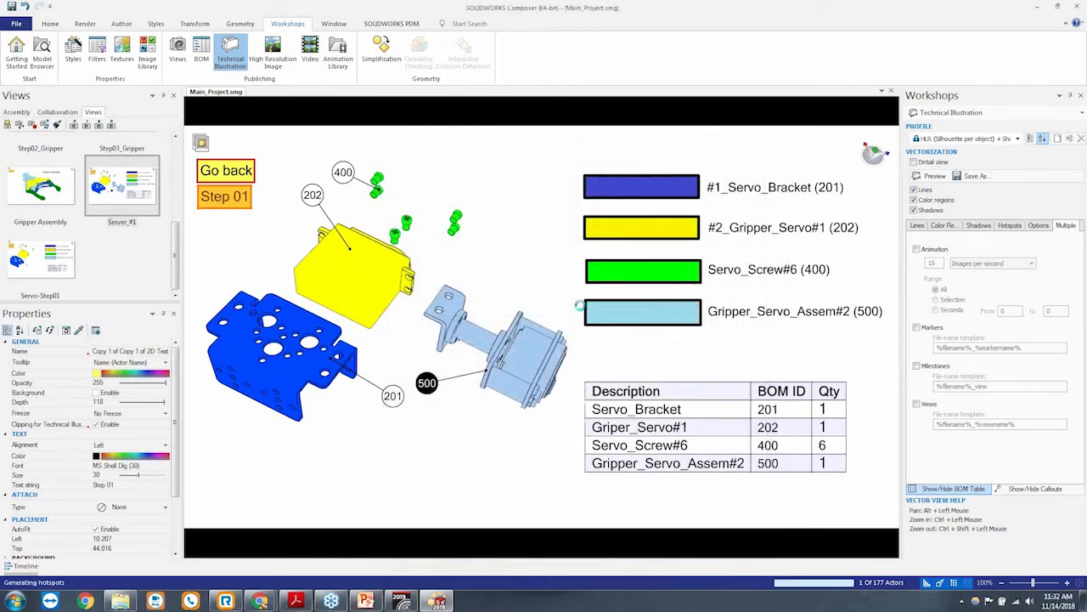
Open the published Top_Level_Gripper SVG in Chrome and test the Arm_Swivel_Servo bar and the servo page's Go back and Step 01 links
{"action": "left_click", "coordinate": [121, 602]}
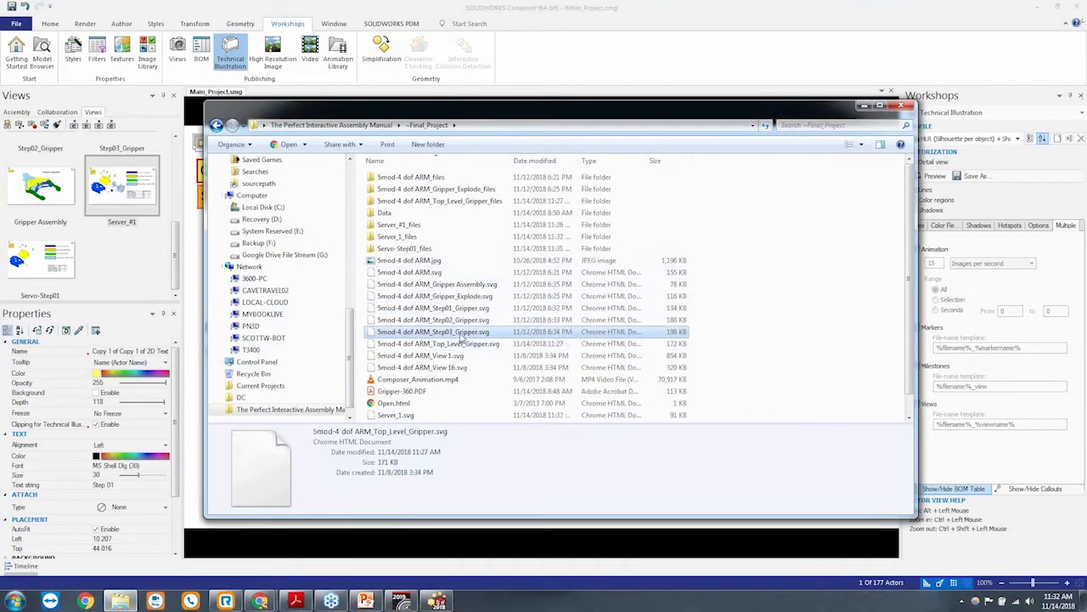
{"action": "double_click", "coordinate": [453, 345]}
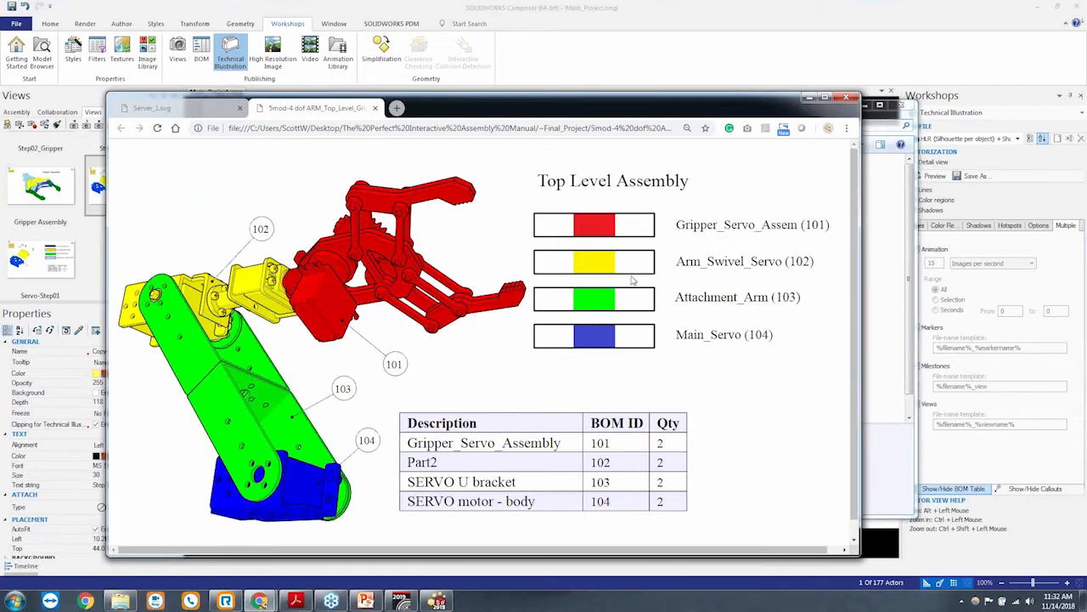
{"action": "left_click", "coordinate": [627, 267]}
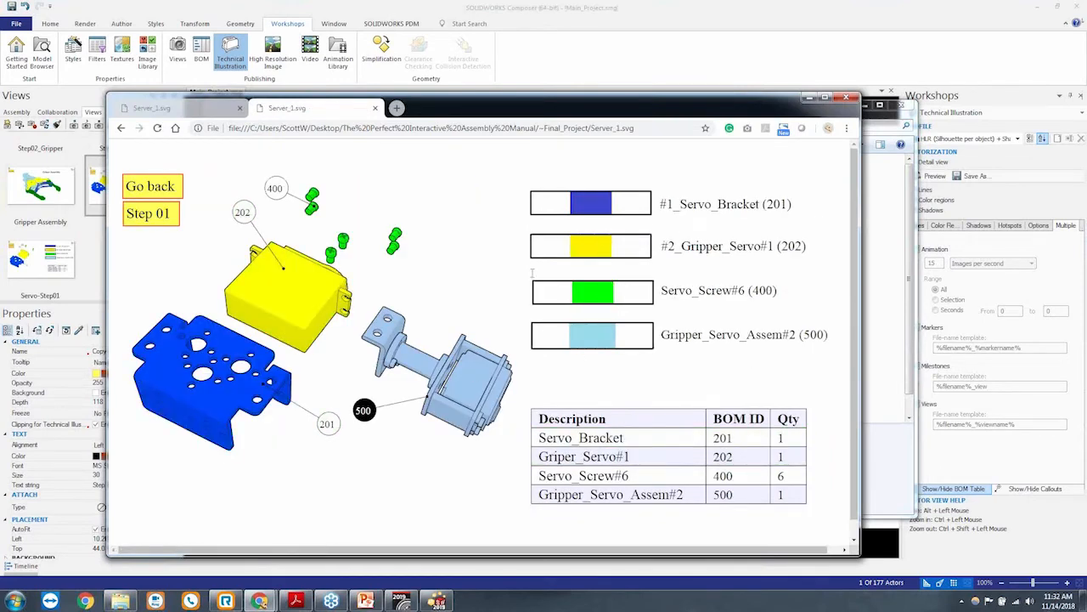
{"action": "left_click", "coordinate": [165, 194]}
{"action": "left_click", "coordinate": [603, 265]}
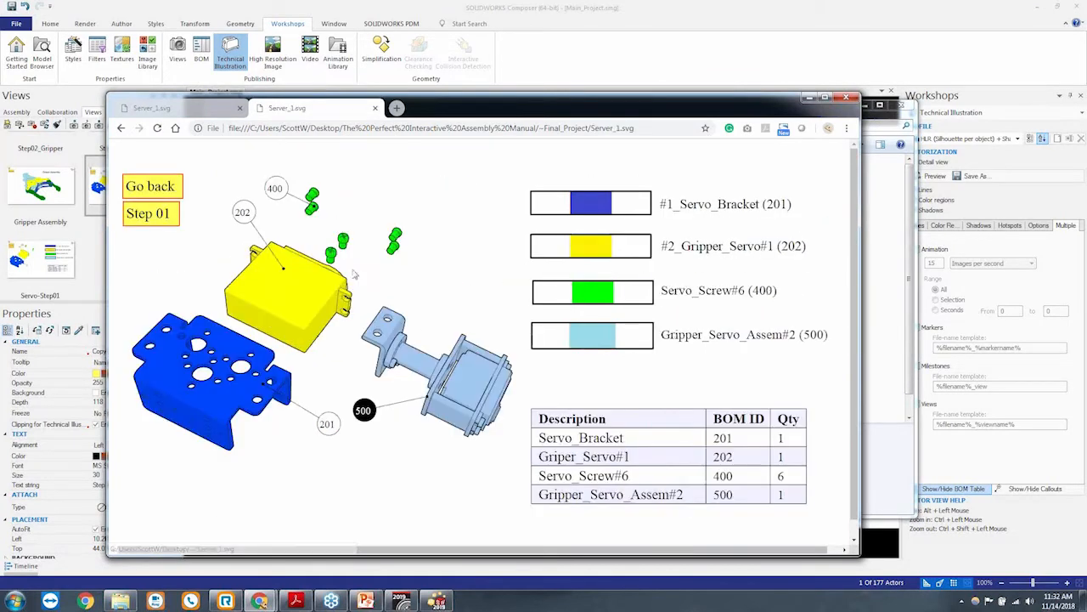
{"action": "left_click", "coordinate": [171, 216]}
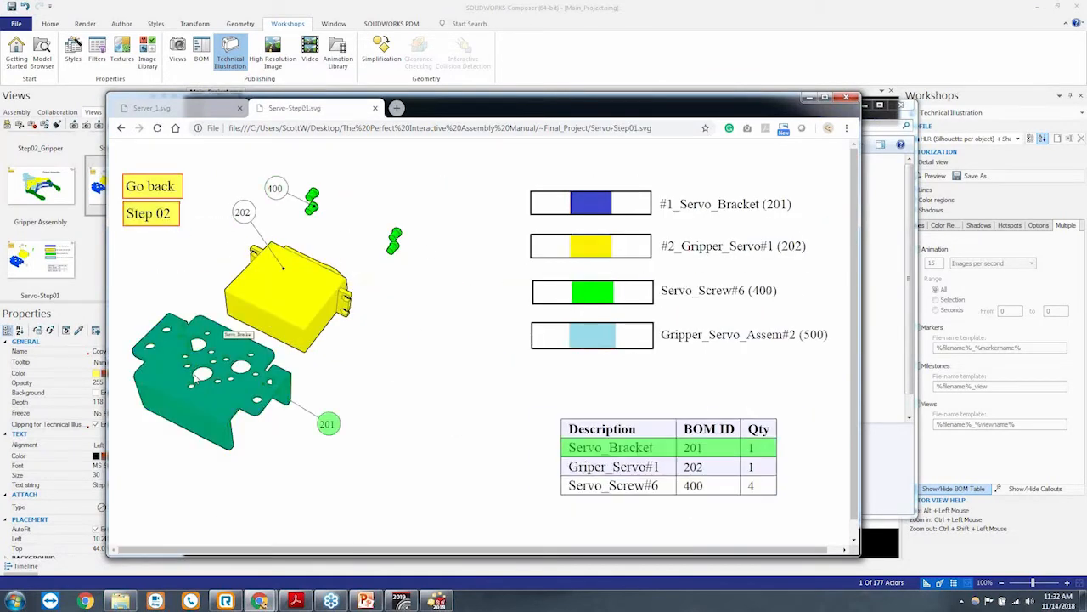
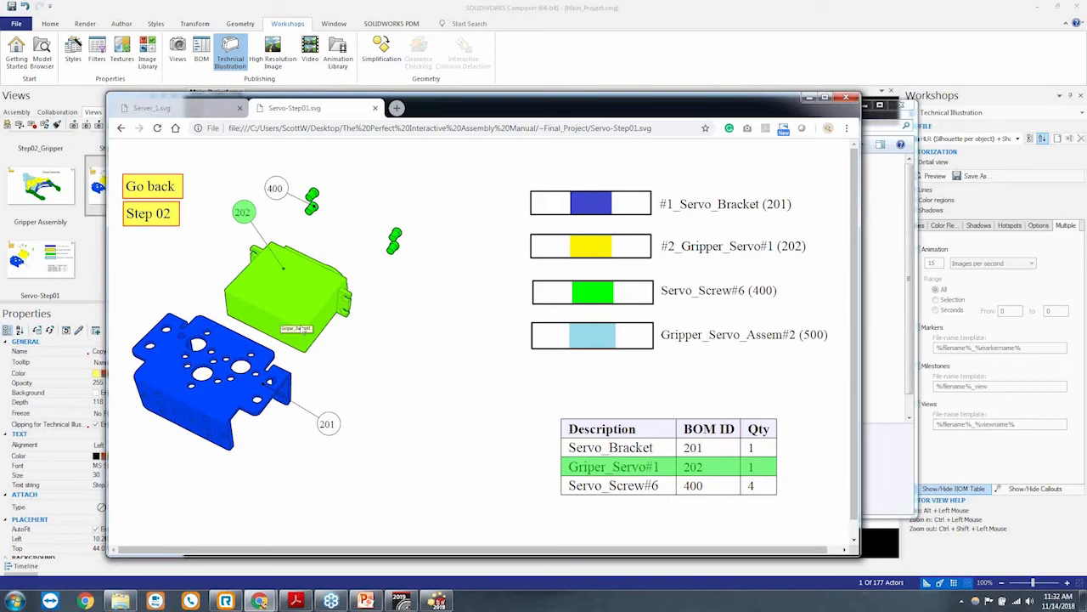
Return to the Composer project and display the Top_Level_Gripper view with nothing selected
{"action": "left_click", "coordinate": [677, 32]}
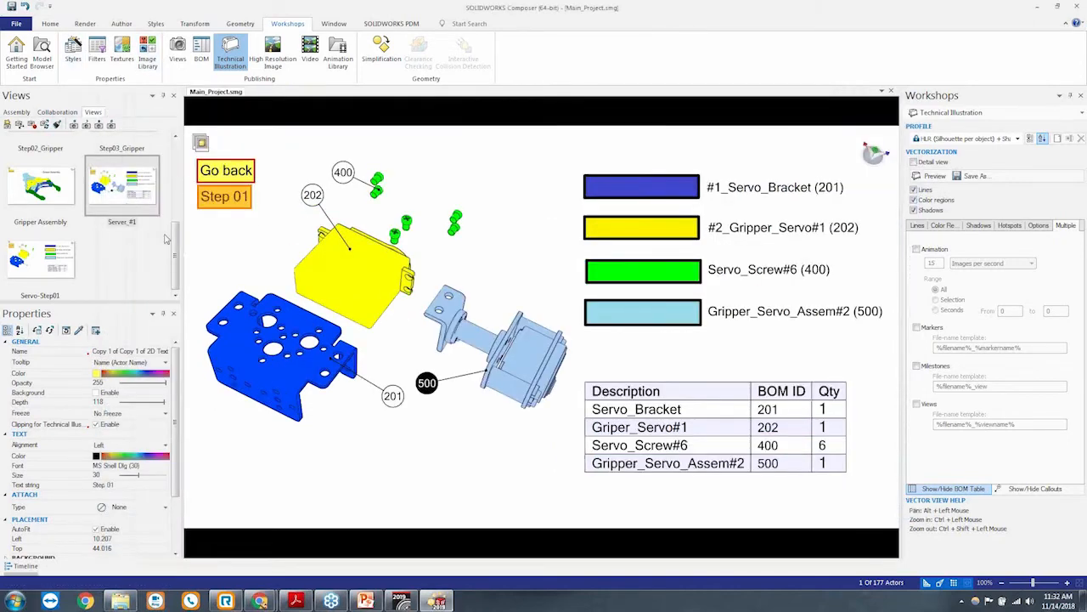
{"action": "scroll", "coordinate": [177, 240], "scroll_direction": "up", "scroll_amount": 3}
{"action": "left_click", "coordinate": [122, 163]}
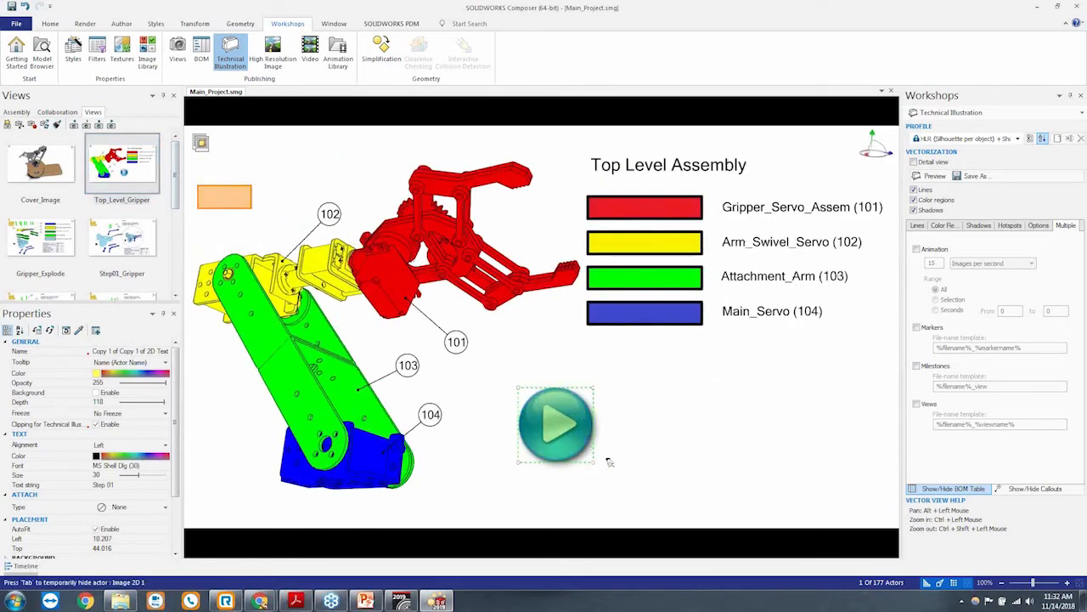
{"action": "left_click", "coordinate": [621, 432]}
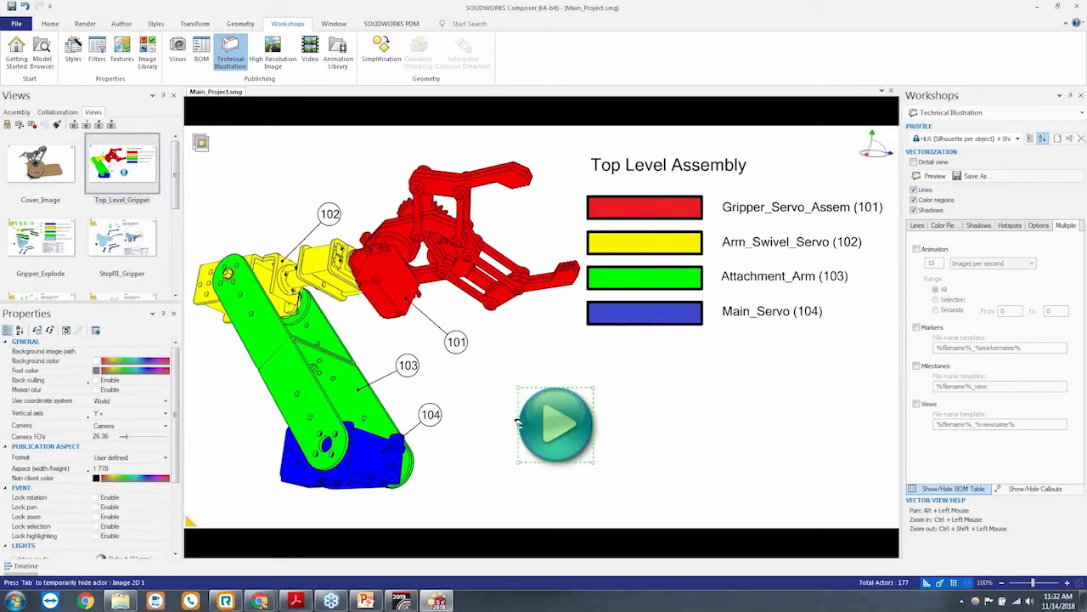
Switch to Gripper-360.PDF in Acrobat Reader, inspect the 3D gripper by rotating and zooming it, and close the file
{"action": "left_click", "coordinate": [296, 601]}
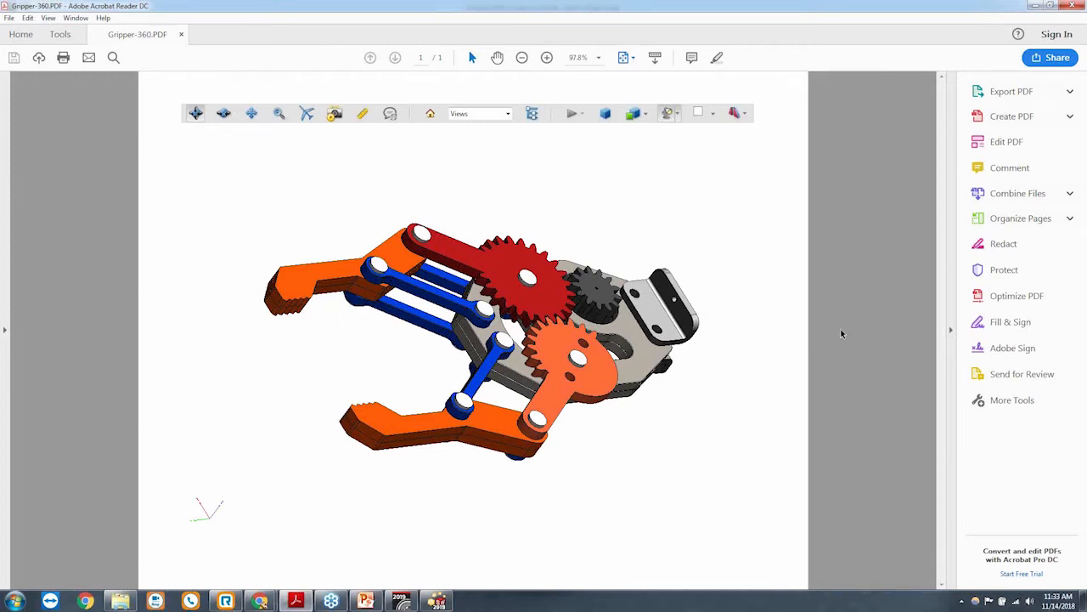
{"action": "left_click_drag", "start_coordinate": [321, 376], "coordinate": [318, 238]}
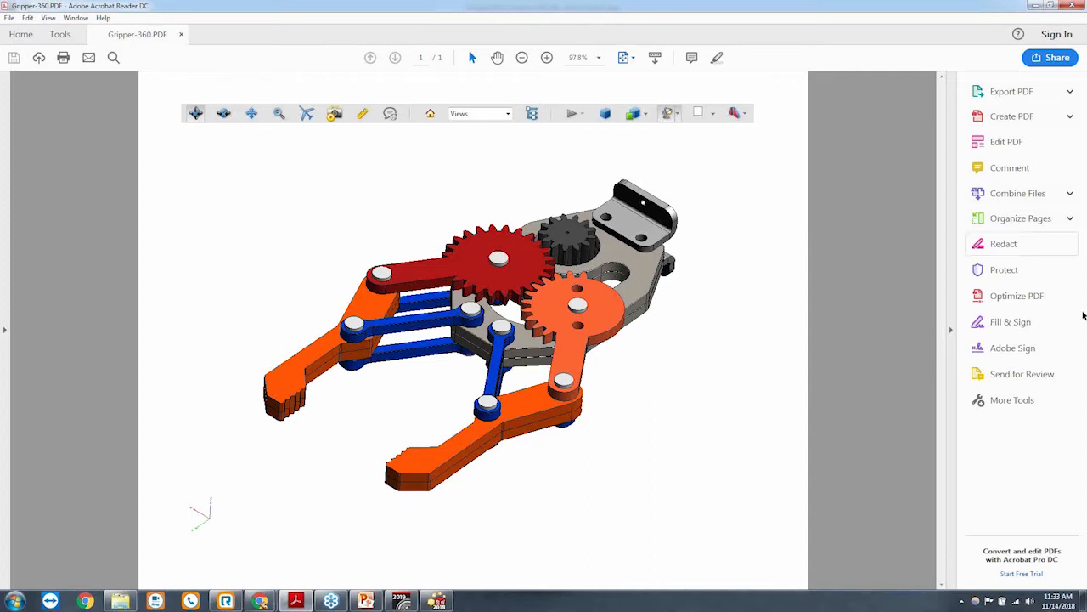
{"action": "left_click_drag", "start_coordinate": [637, 343], "coordinate": [581, 327]}
{"action": "scroll", "coordinate": [581, 327], "scroll_direction": "up", "scroll_amount": 10}
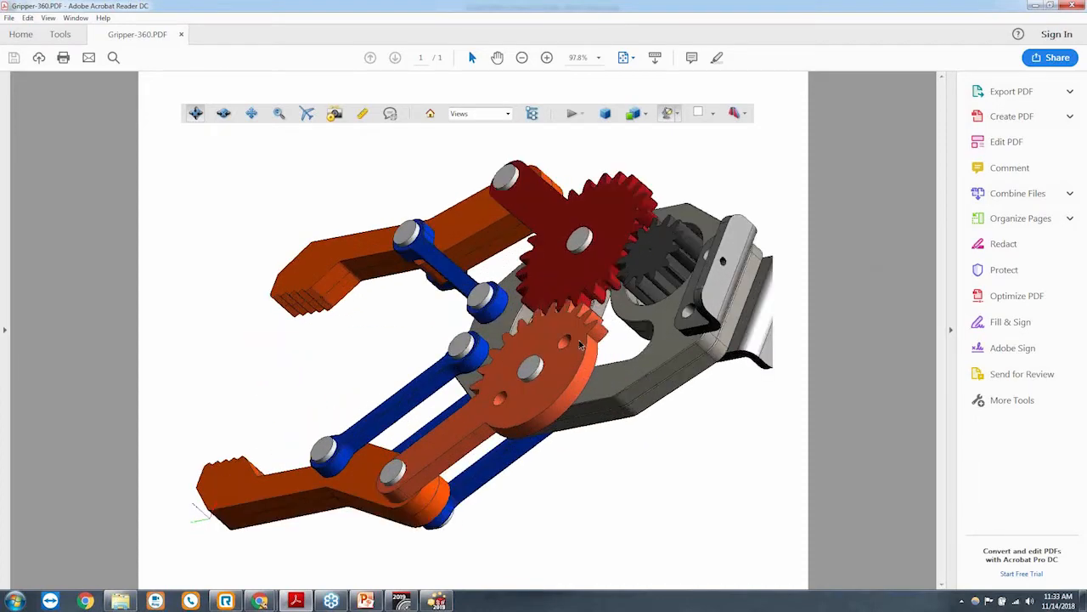
{"action": "left_click_drag", "start_coordinate": [545, 296], "coordinate": [408, 313]}
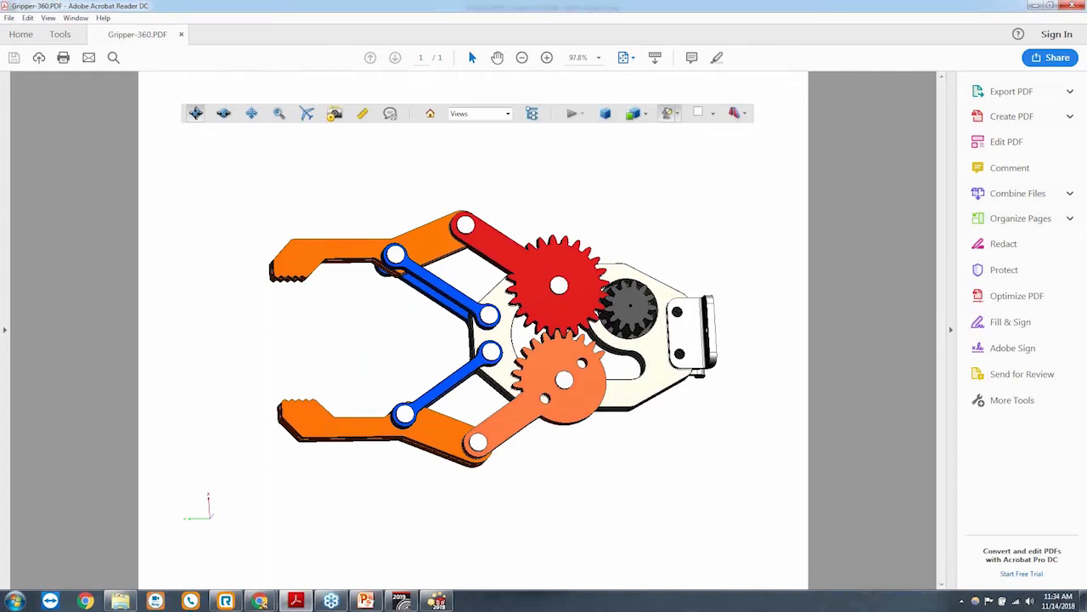
{"action": "left_click", "coordinate": [1072, 5]}
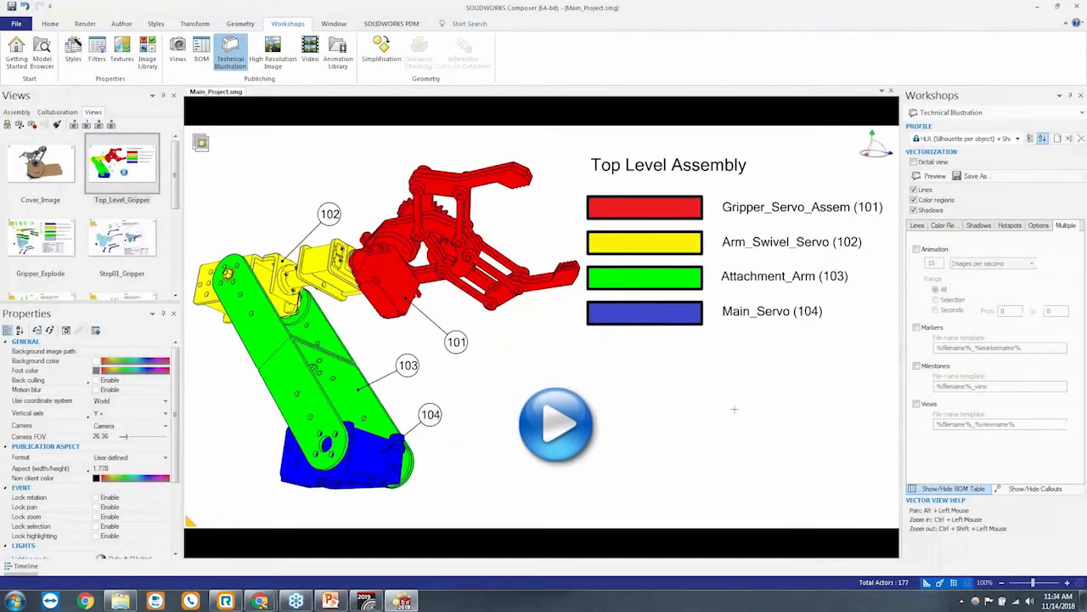
Insert a 2D image placeholder about 89 wide and 76 high below the Main_Servo bar
{"action": "left_click", "coordinate": [125, 26]}
{"action": "left_click", "coordinate": [219, 40]}
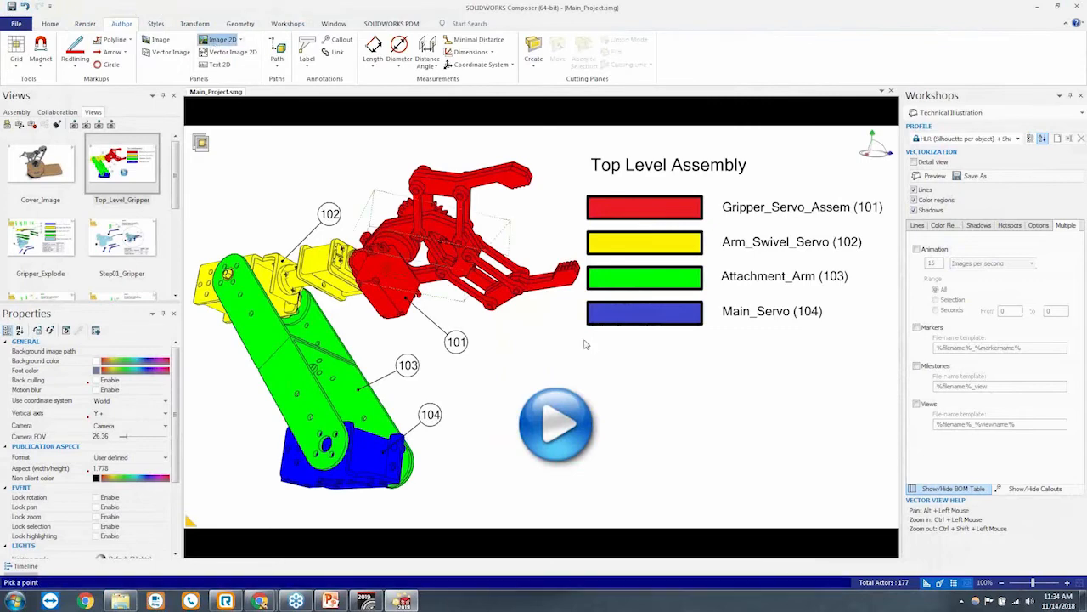
{"action": "left_click_drag", "start_coordinate": [668, 373], "coordinate": [809, 473]}
{"action": "left_click", "coordinate": [788, 455]}
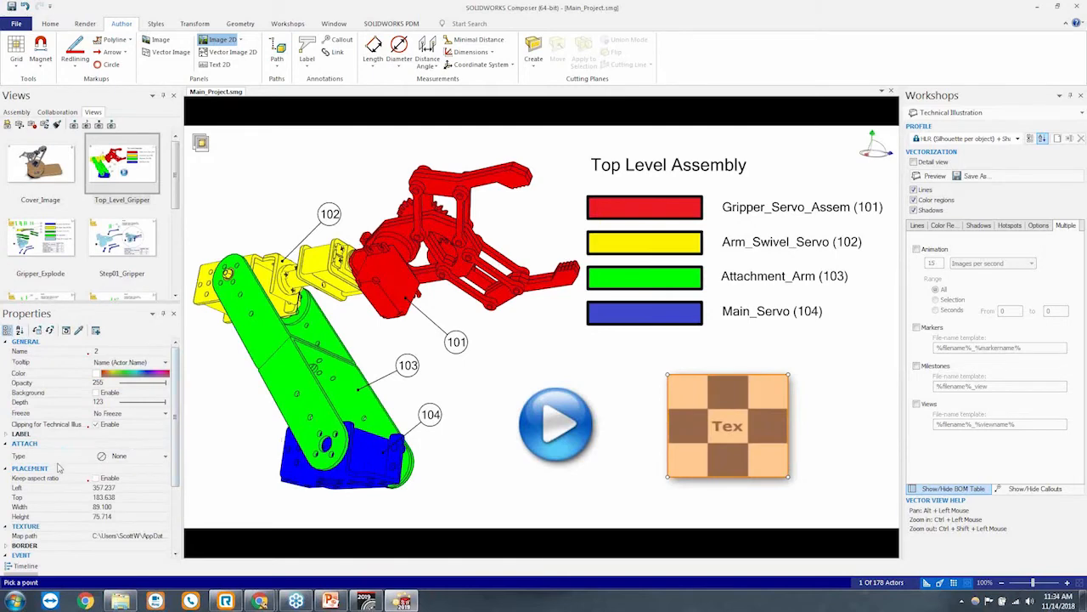
Set the new 2D image's texture map to 3D-PDF.jpg from The Perfect Interactive Assembly Manual folder
{"action": "left_click_drag", "start_coordinate": [173, 463], "coordinate": [172, 531]}
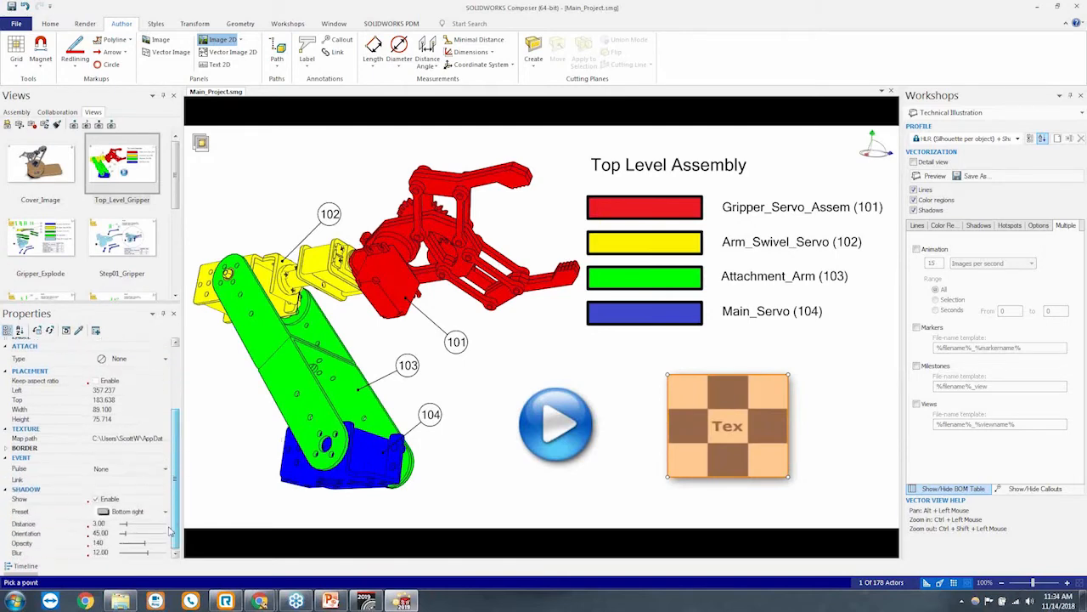
{"action": "left_click", "coordinate": [134, 437]}
{"action": "left_click", "coordinate": [167, 439]}
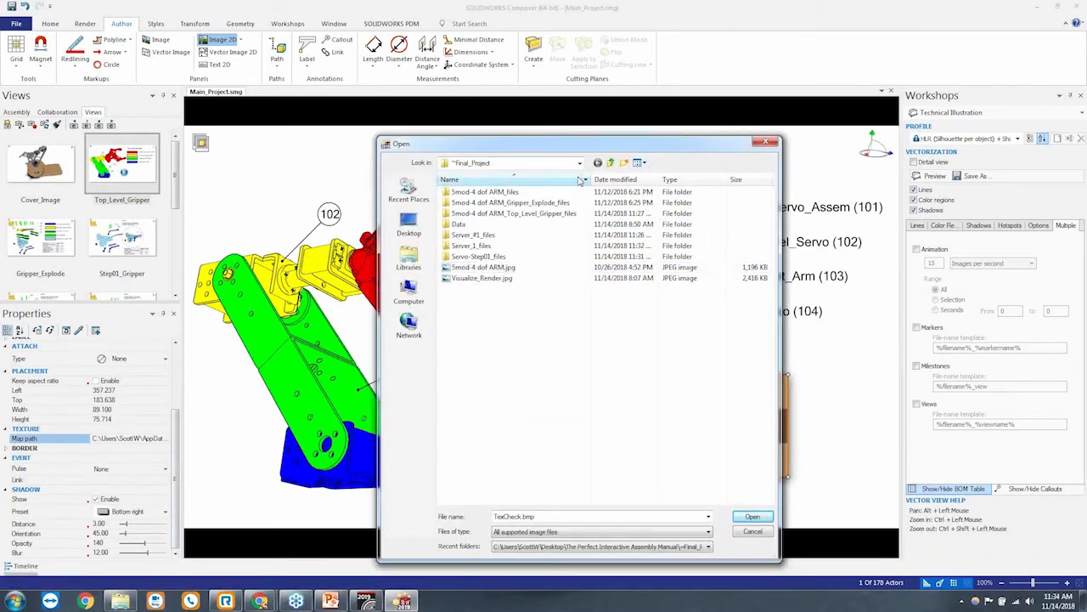
{"action": "left_click", "coordinate": [610, 162]}
{"action": "right_click", "coordinate": [504, 292]}
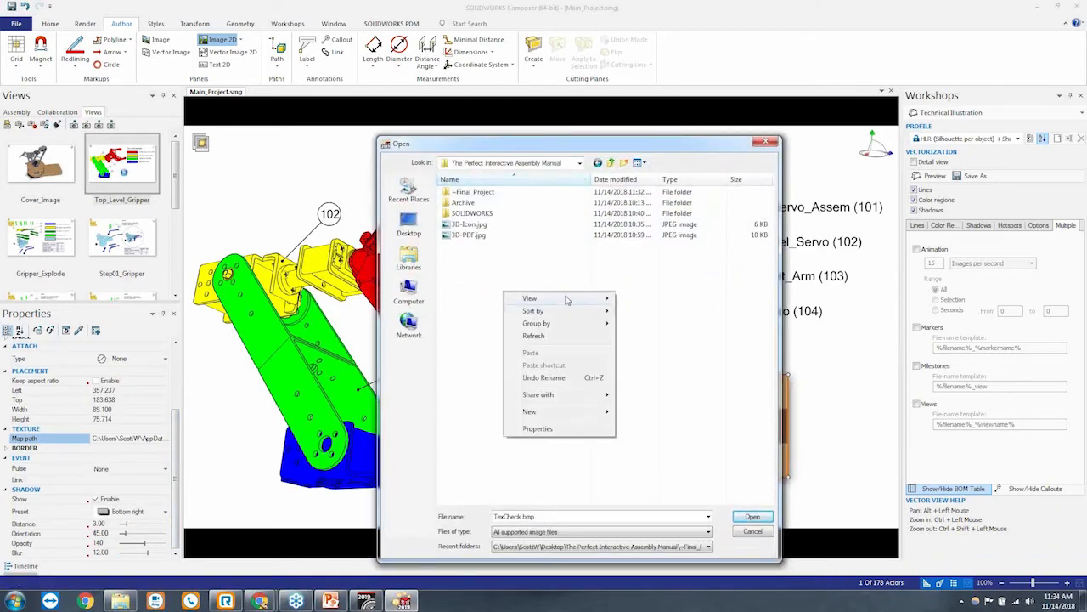
{"action": "mouse_move", "coordinate": [569, 300]}
{"action": "left_click", "coordinate": [654, 311]}
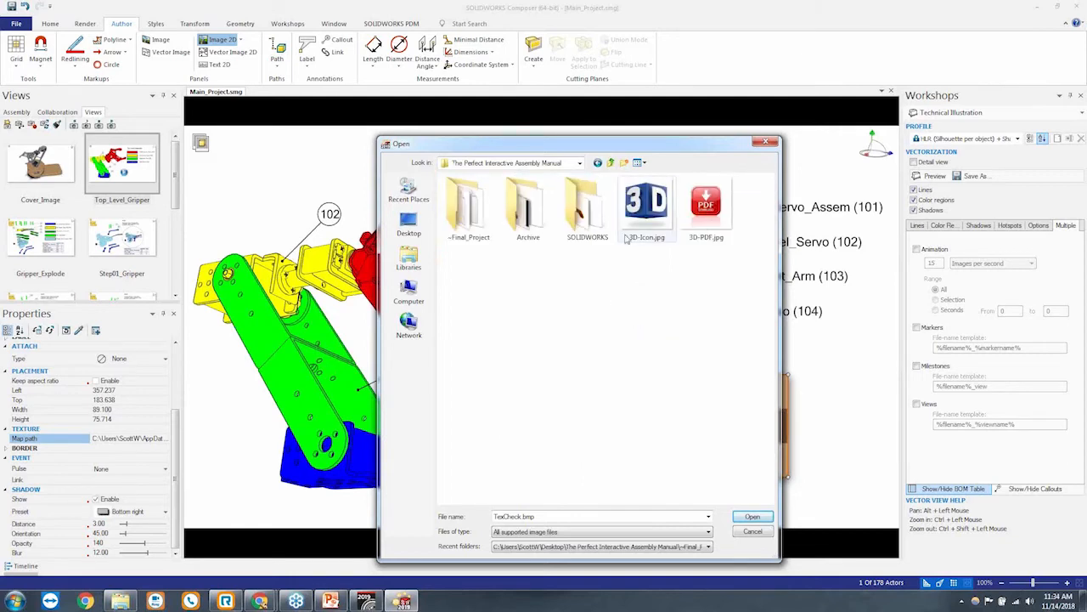
{"action": "double_click", "coordinate": [703, 223]}
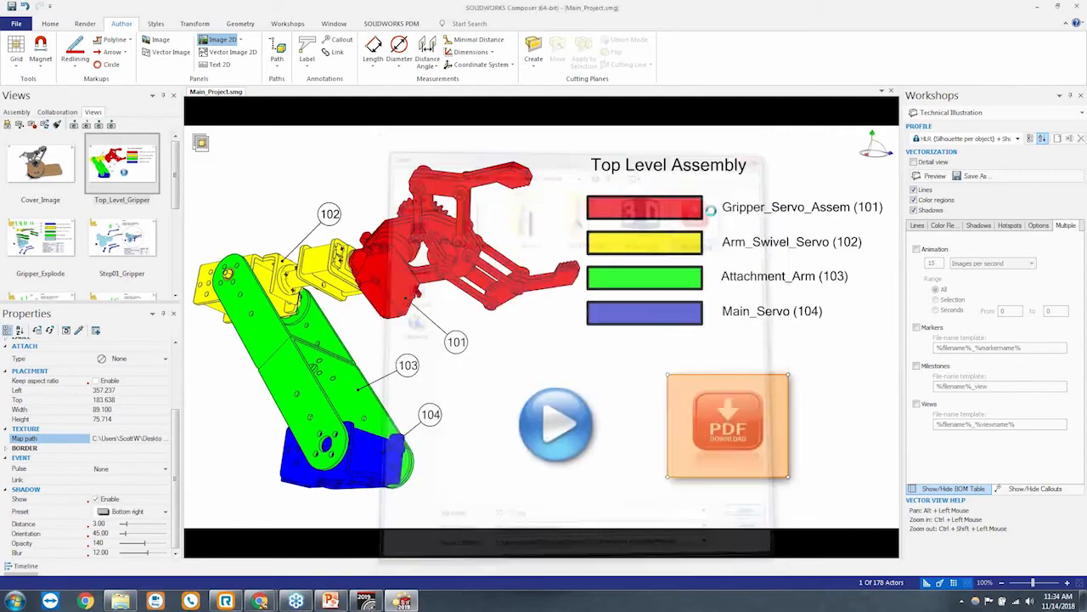
{"action": "left_click", "coordinate": [805, 501]}
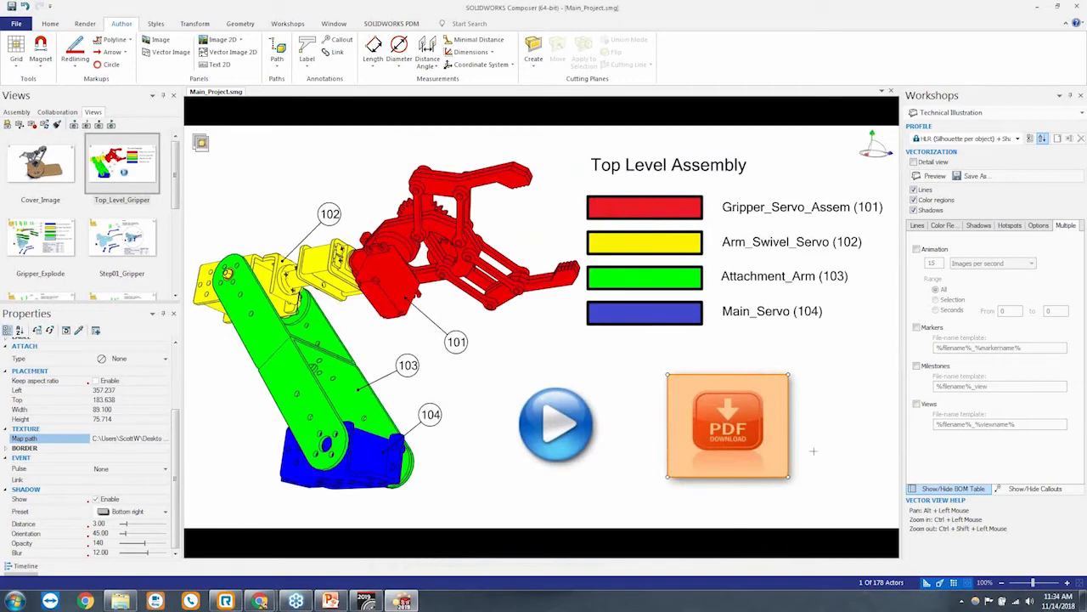
Place the PDF image beside the play button as a square of about 85.5, and update the Top_Level_Gripper view
{"action": "left_click", "coordinate": [765, 449]}
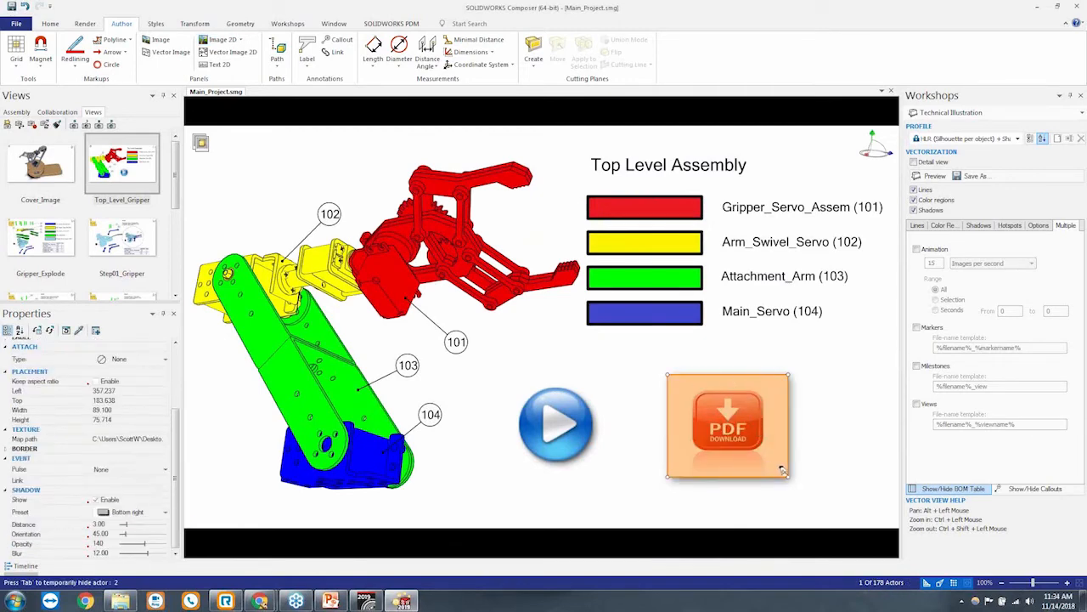
{"action": "left_click_drag", "start_coordinate": [785, 473], "coordinate": [763, 455]}
{"action": "left_click_drag", "start_coordinate": [720, 422], "coordinate": [656, 433]}
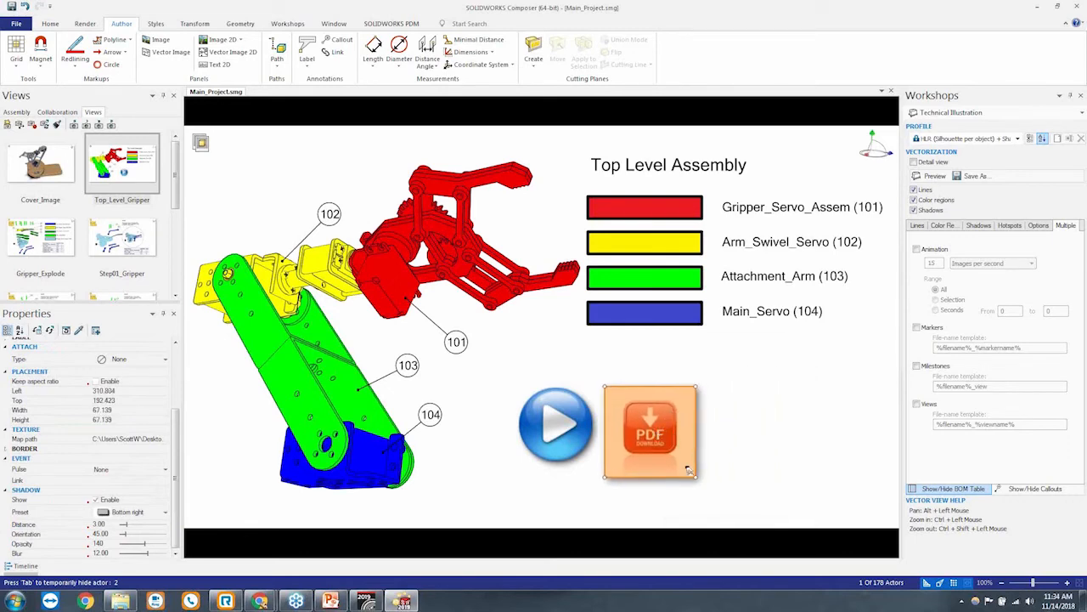
{"action": "left_click_drag", "start_coordinate": [695, 474], "coordinate": [720, 491]}
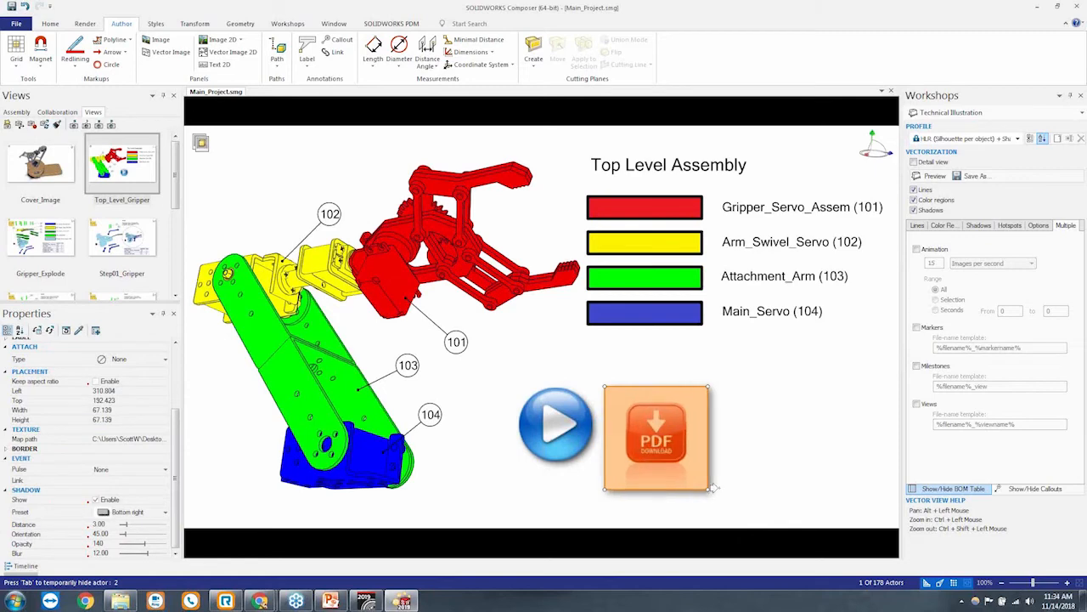
{"action": "left_click", "coordinate": [758, 457]}
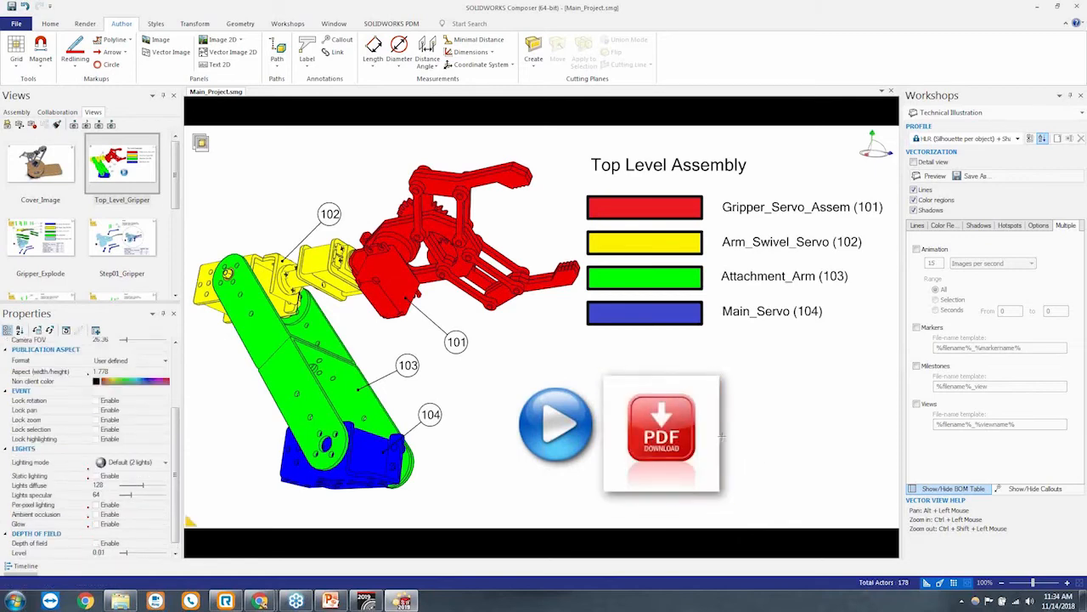
{"action": "left_click", "coordinate": [114, 174]}
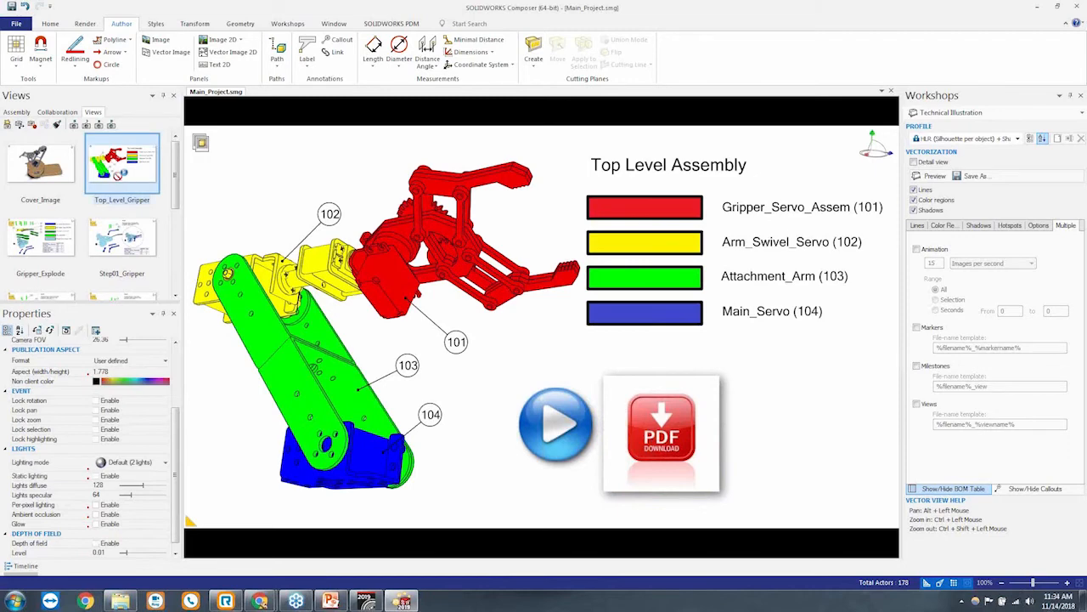
{"action": "left_click", "coordinate": [31, 126]}
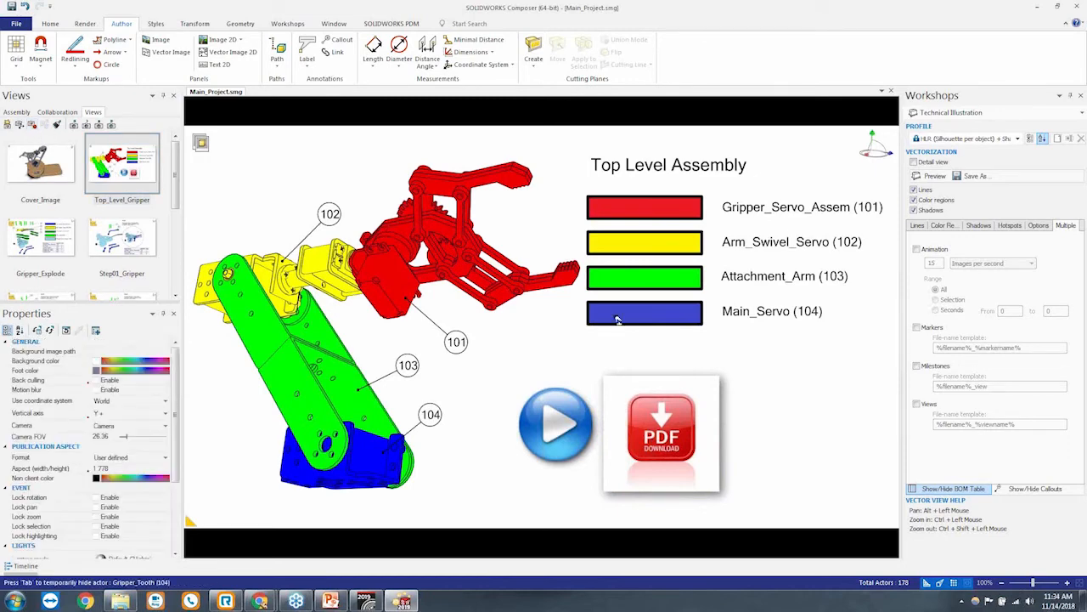
Link the PDF image to Gripper-360.PDF in the ~Final_Project folder
{"action": "left_click", "coordinate": [708, 418]}
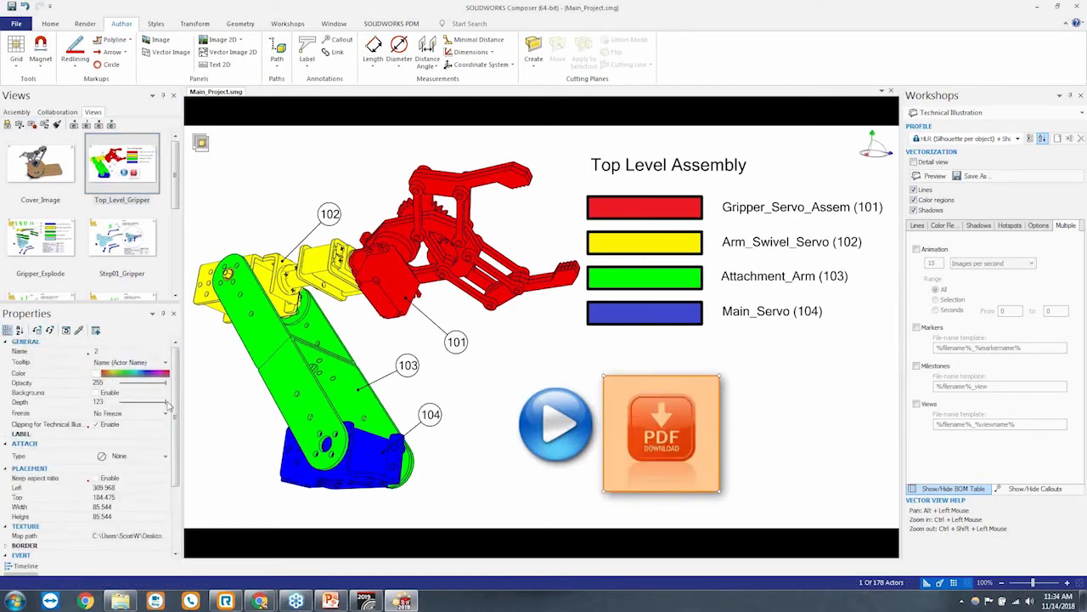
{"action": "scroll", "coordinate": [168, 406], "scroll_direction": "down", "scroll_amount": 4}
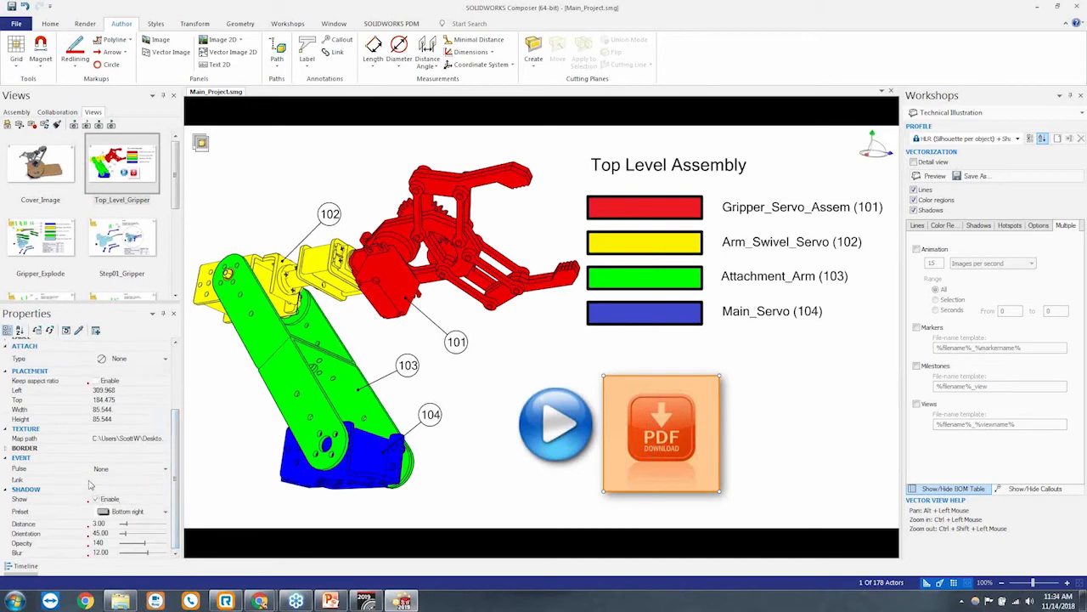
{"action": "left_click", "coordinate": [131, 480]}
{"action": "left_click", "coordinate": [170, 481]}
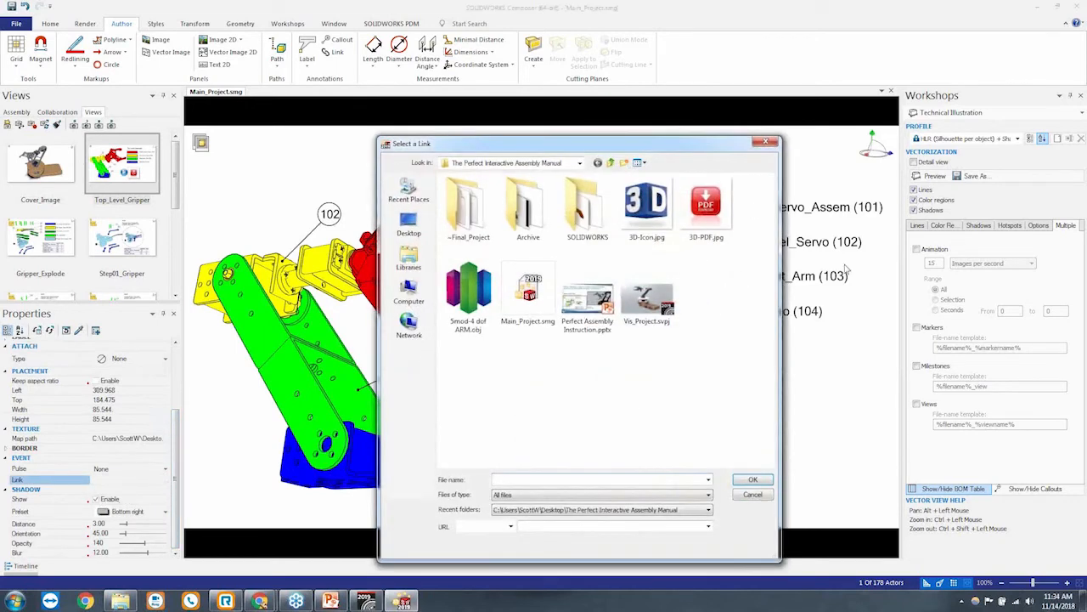
{"action": "double_click", "coordinate": [459, 217]}
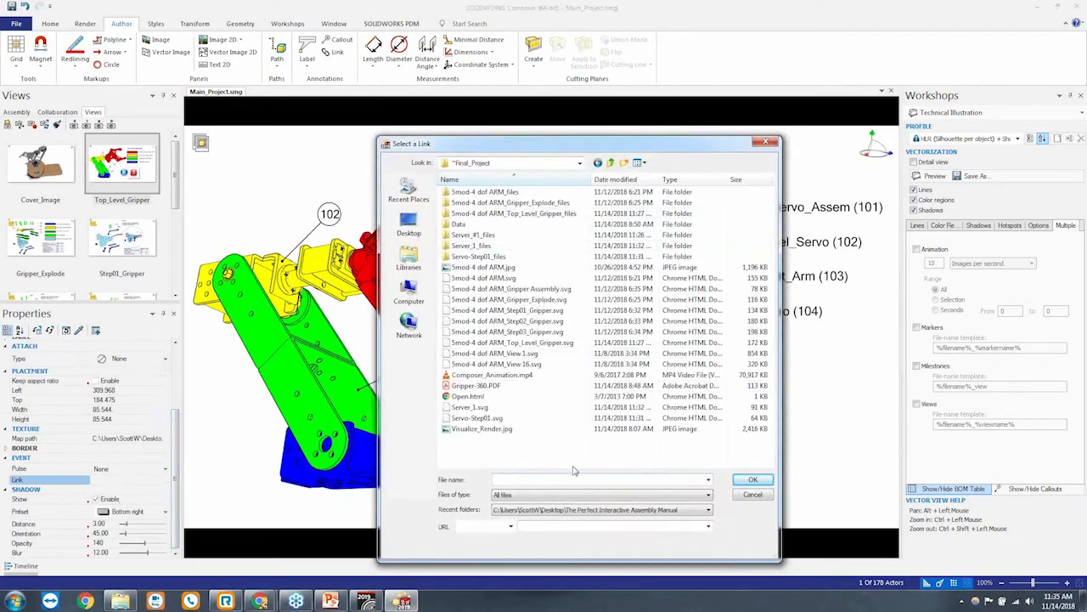
{"action": "left_click", "coordinate": [476, 385]}
{"action": "left_click", "coordinate": [753, 479]}
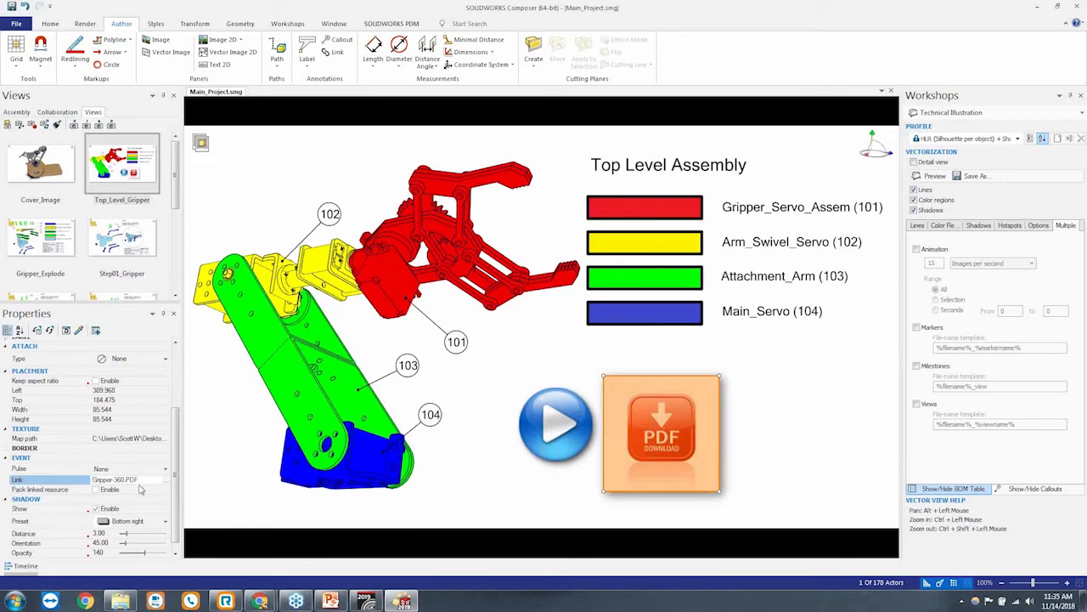
Shorten the PDF image's link to just Gripper-360.PDF with Pack linked resource enabled, and update the Top_Level_Gripper view
{"action": "key", "text": "Return"}
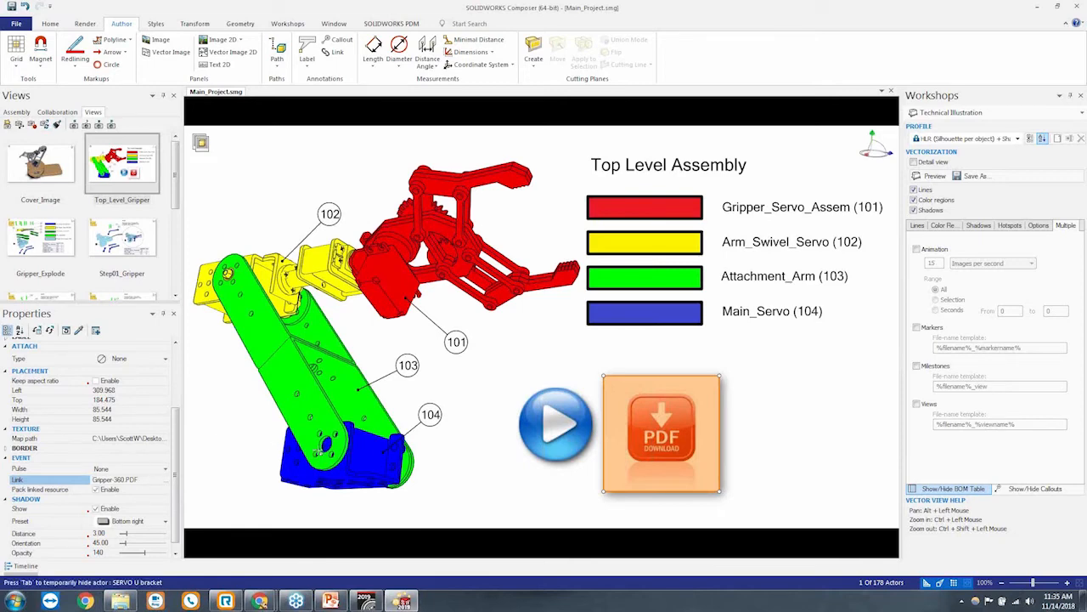
{"action": "left_click", "coordinate": [126, 170]}
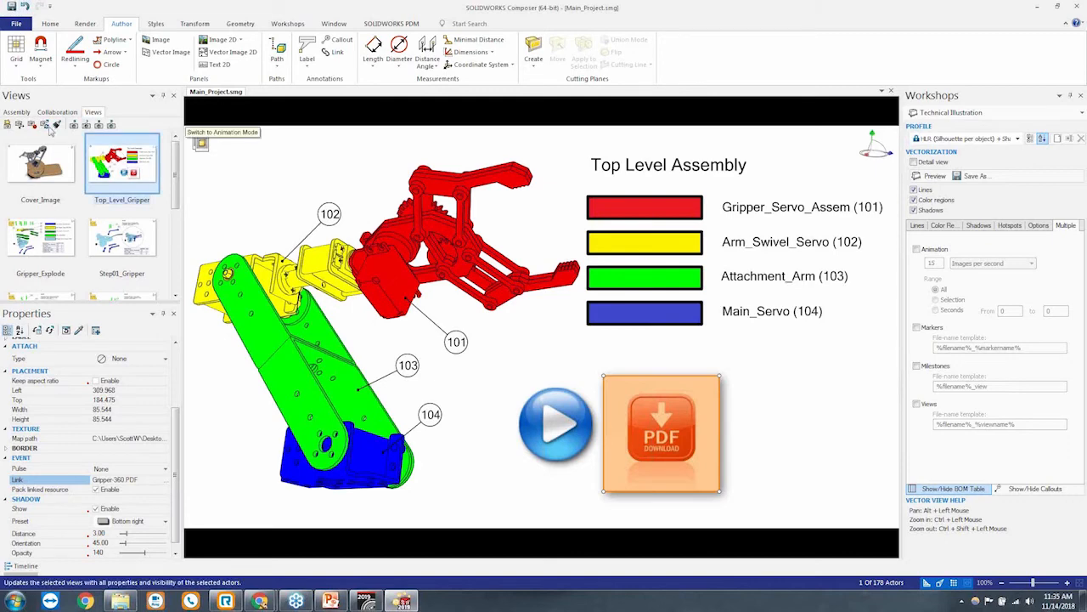
{"action": "left_click", "coordinate": [31, 125]}
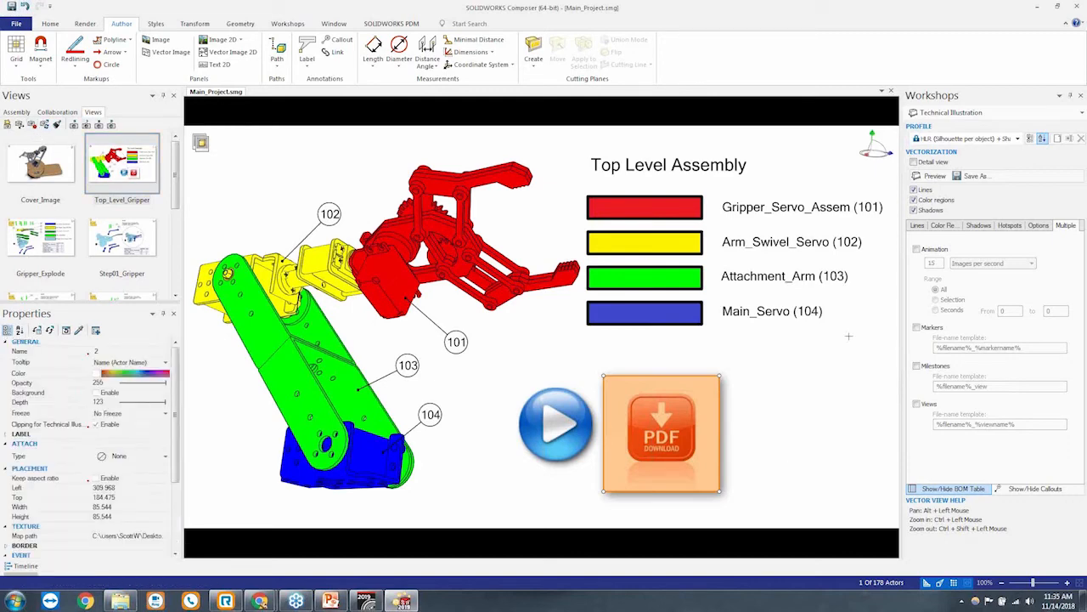
{"action": "left_click", "coordinate": [806, 470]}
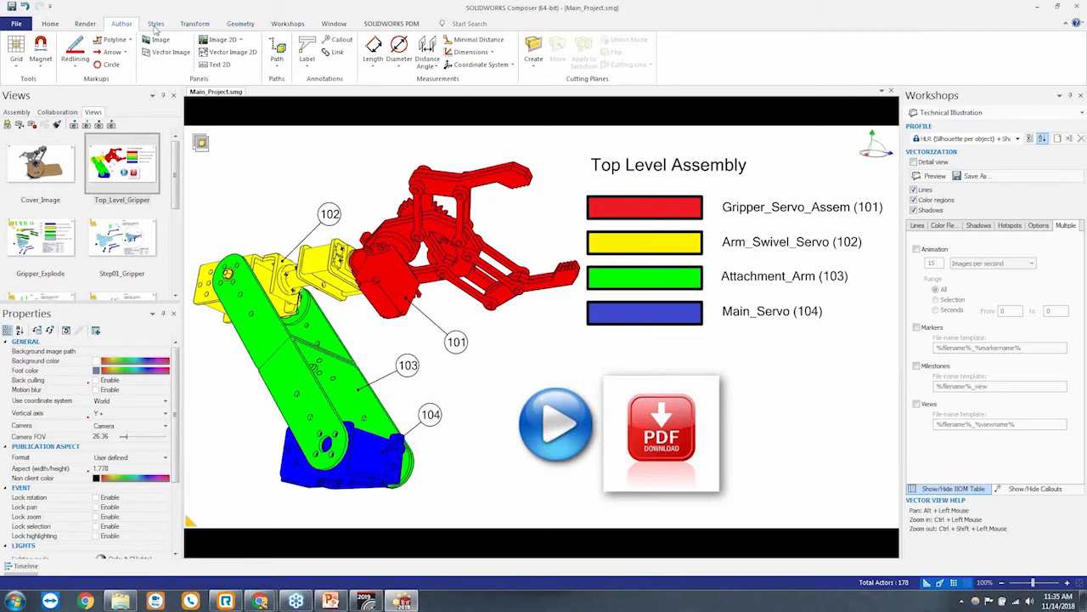
Insert another 2D image placeholder about 98 wide and 77 high beside the PDF image
{"action": "left_click", "coordinate": [220, 43]}
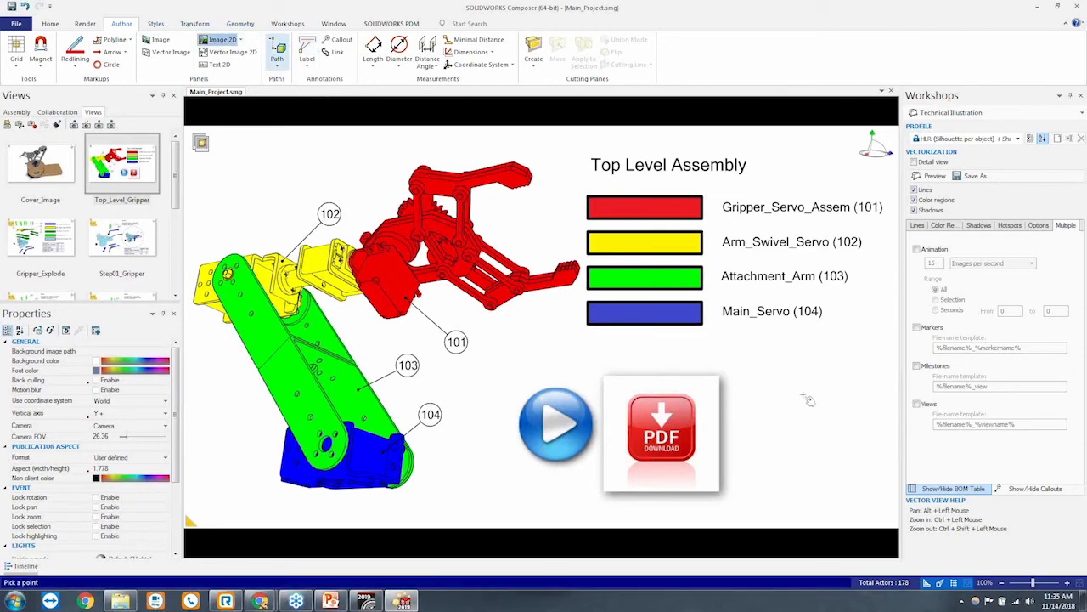
{"action": "left_click_drag", "start_coordinate": [739, 377], "coordinate": [875, 491]}
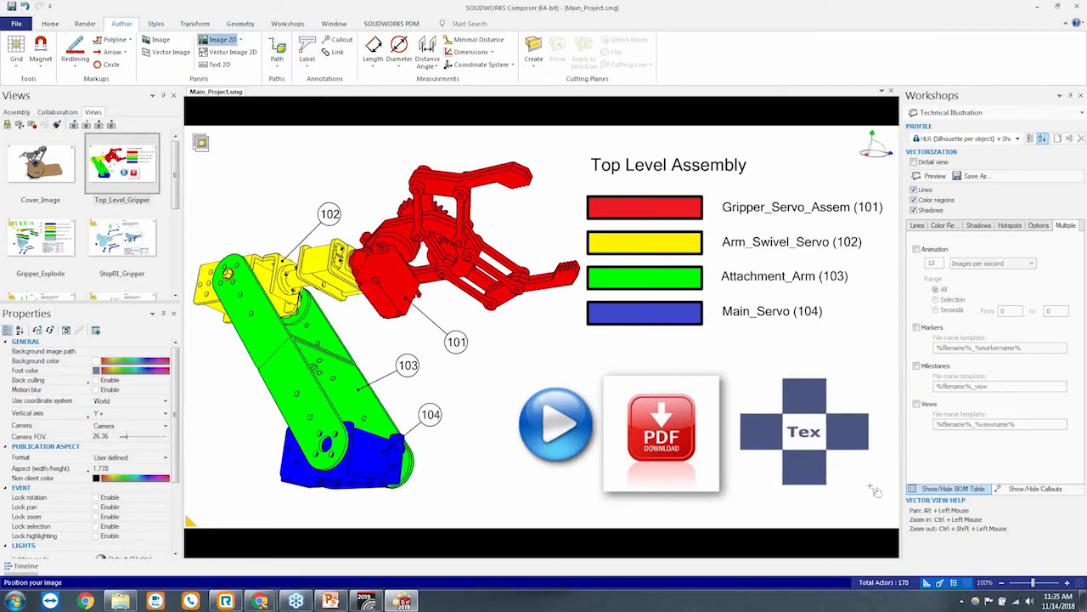
{"action": "left_click", "coordinate": [875, 490]}
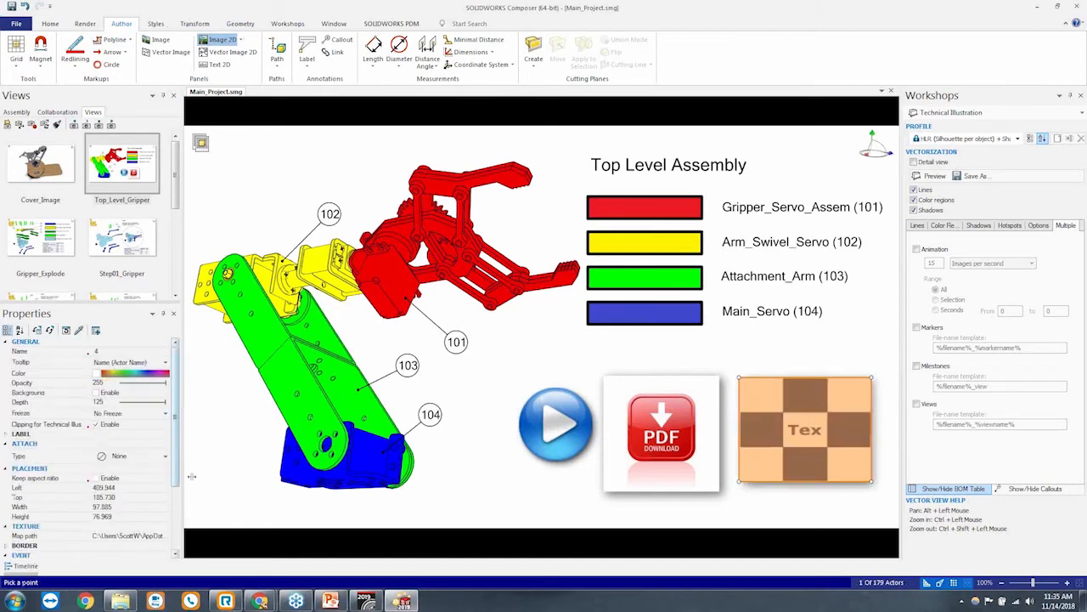
Apply 3D-Icon.jpg to the new image placeholder and resize it to a square of about 83.5
{"action": "scroll", "coordinate": [172, 480], "scroll_direction": "down", "scroll_amount": 3}
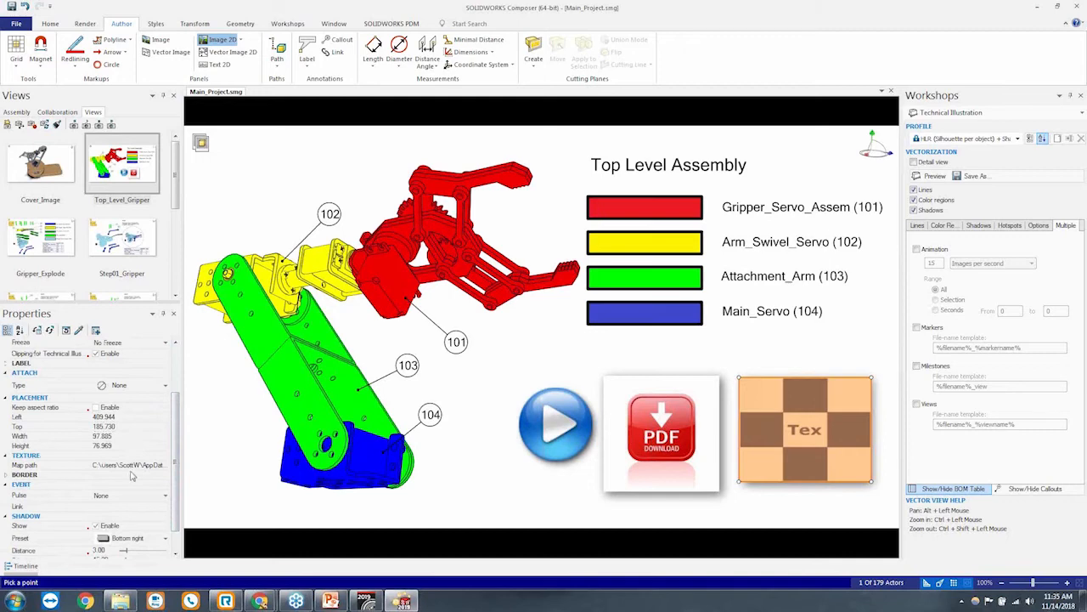
{"action": "left_click", "coordinate": [166, 465]}
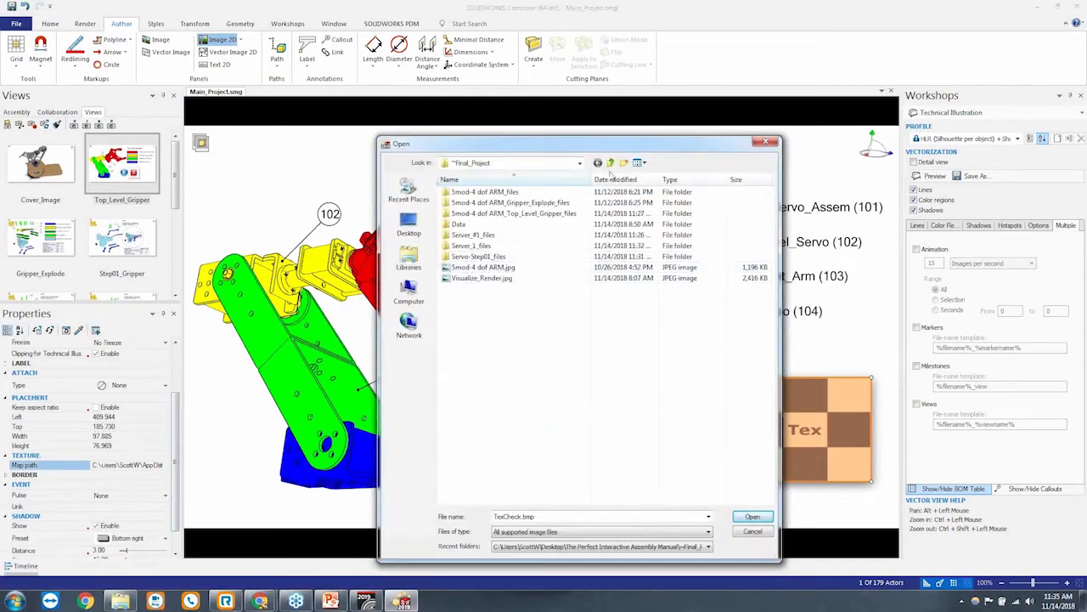
{"action": "left_click", "coordinate": [610, 163]}
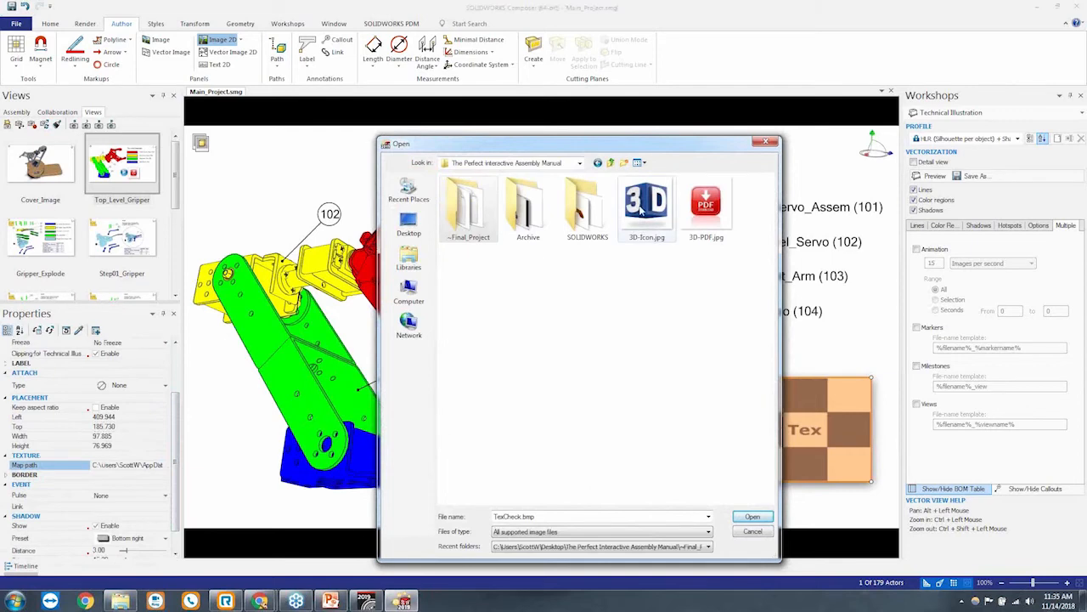
{"action": "left_click", "coordinate": [644, 213]}
{"action": "double_click", "coordinate": [645, 228]}
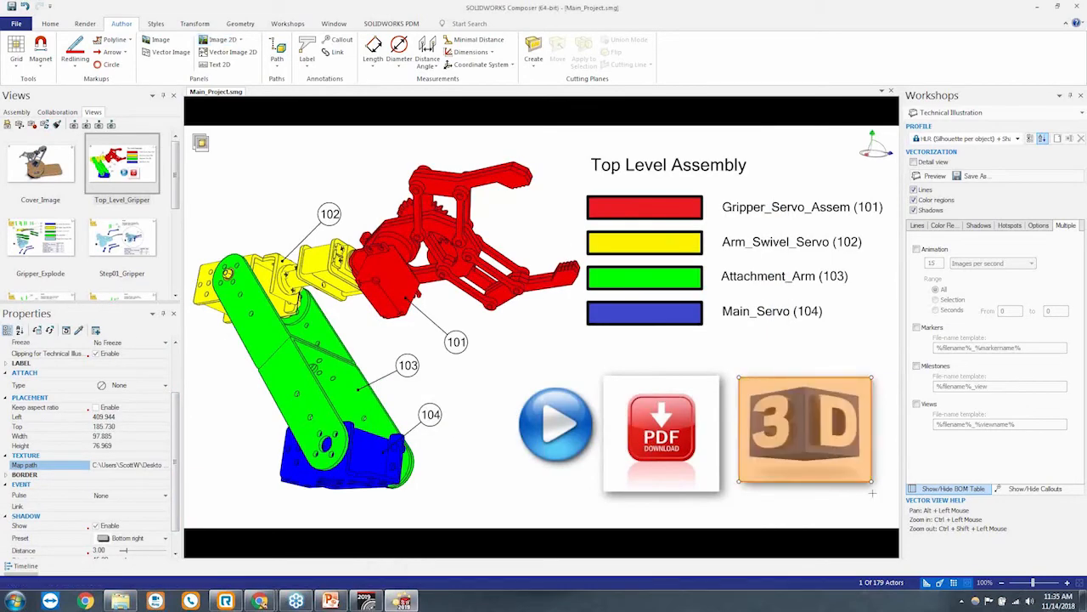
{"action": "mouse_move", "coordinate": [872, 481]}
{"action": "left_mouse_down"}
{"action": "mouse_move", "coordinate": [831, 463]}
{"action": "mouse_move", "coordinate": [854, 491]}
{"action": "left_mouse_up"}
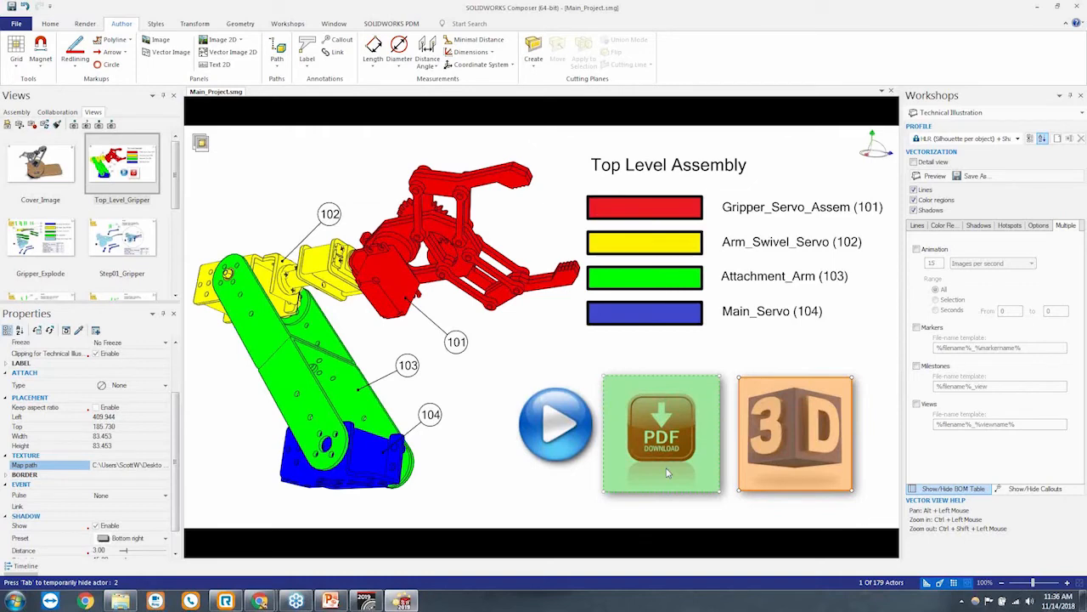
Link the 3D image to Open.html in the ~Final_Project folder, with only the file name as the link
{"action": "scroll", "coordinate": [170, 484], "scroll_direction": "down", "scroll_amount": 1}
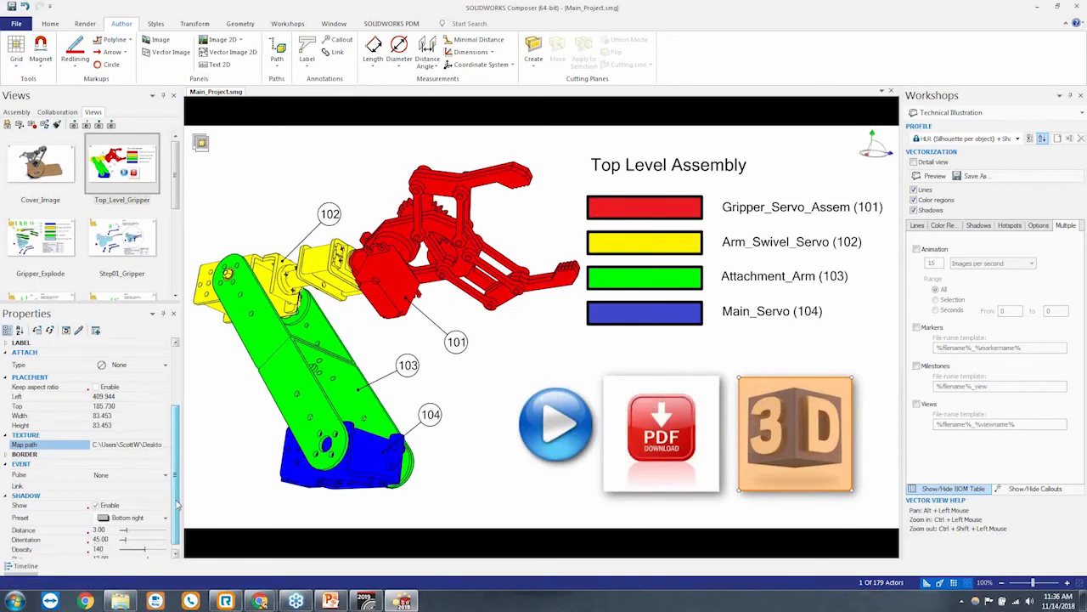
{"action": "left_click", "coordinate": [141, 481]}
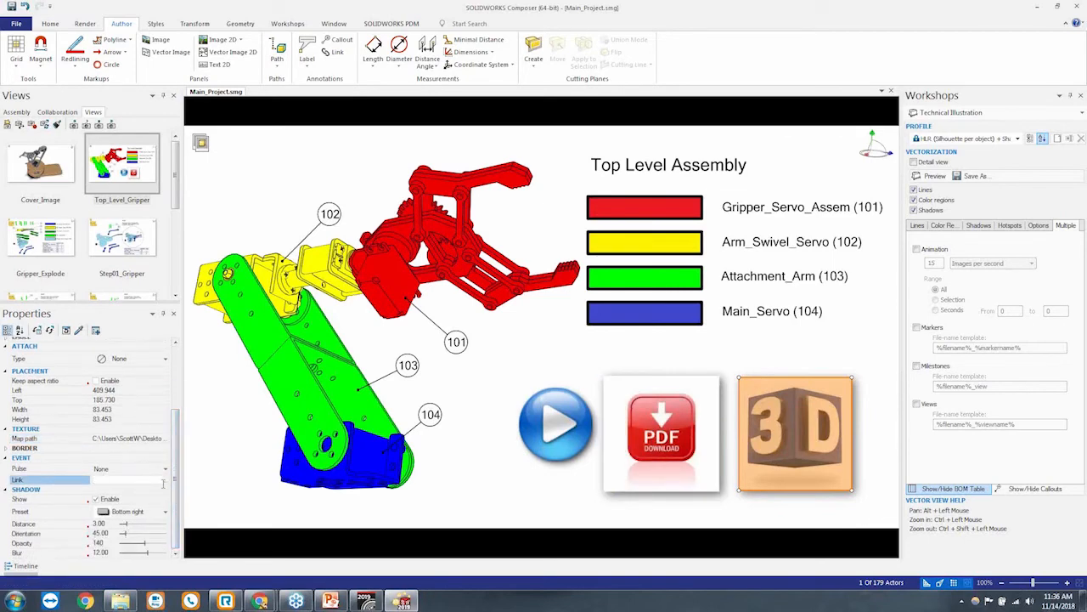
{"action": "left_click", "coordinate": [170, 481]}
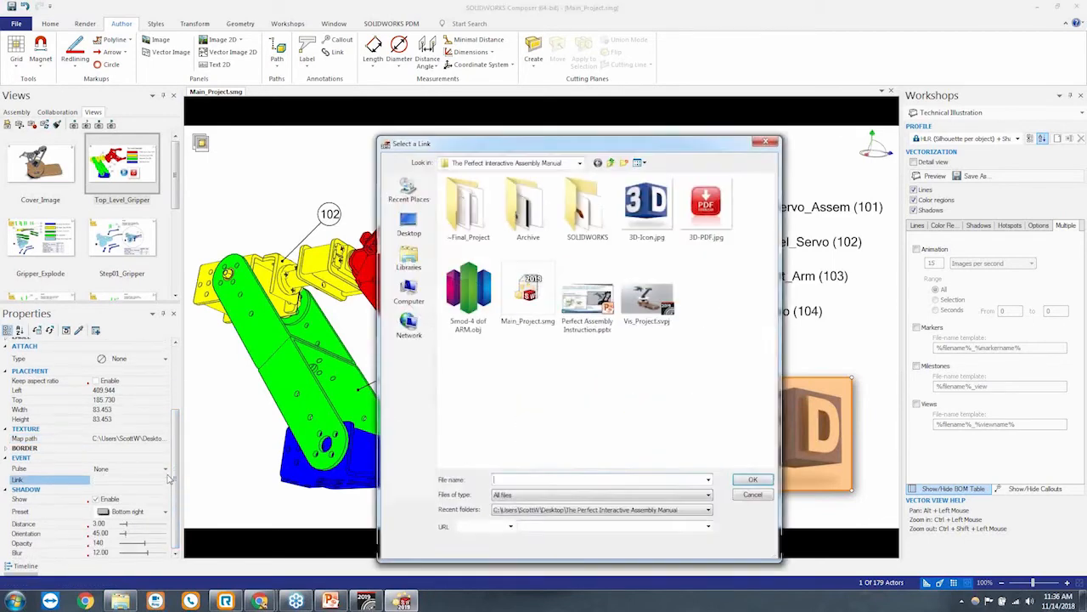
{"action": "double_click", "coordinate": [464, 228]}
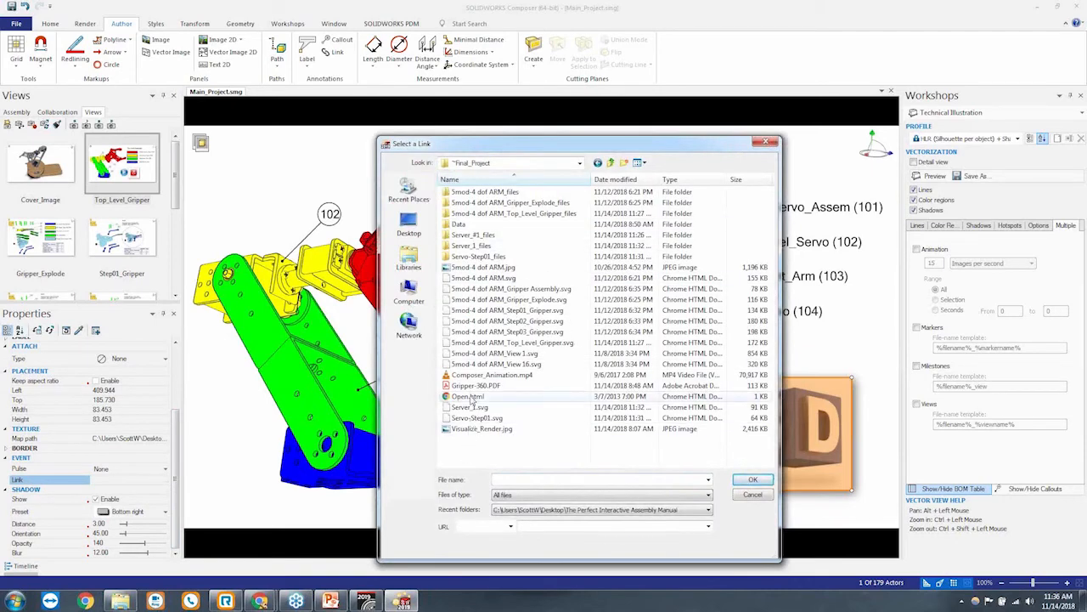
{"action": "left_click", "coordinate": [471, 397]}
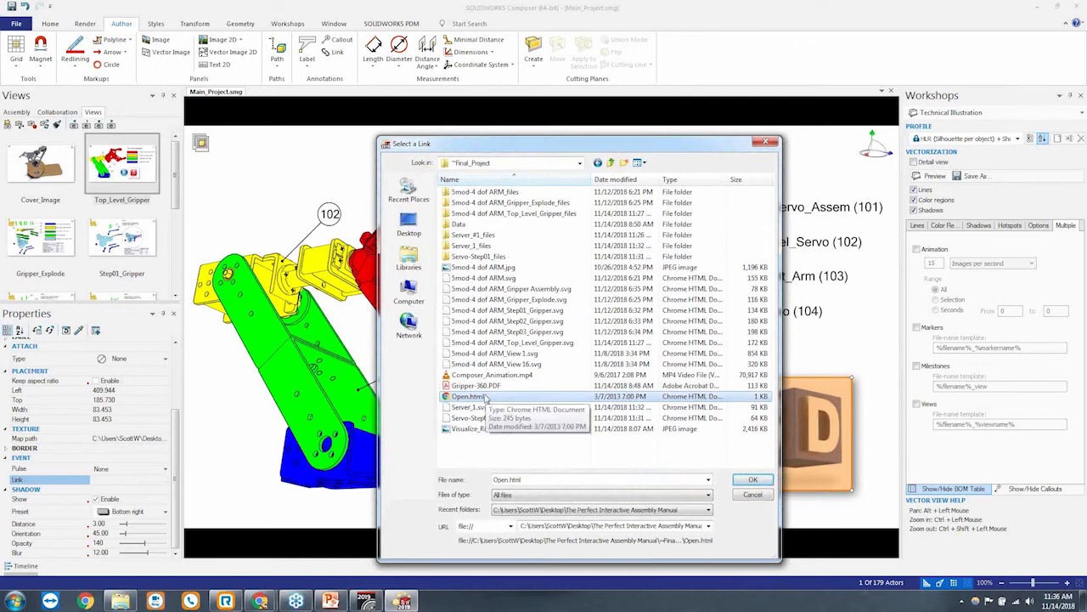
{"action": "left_click", "coordinate": [754, 481]}
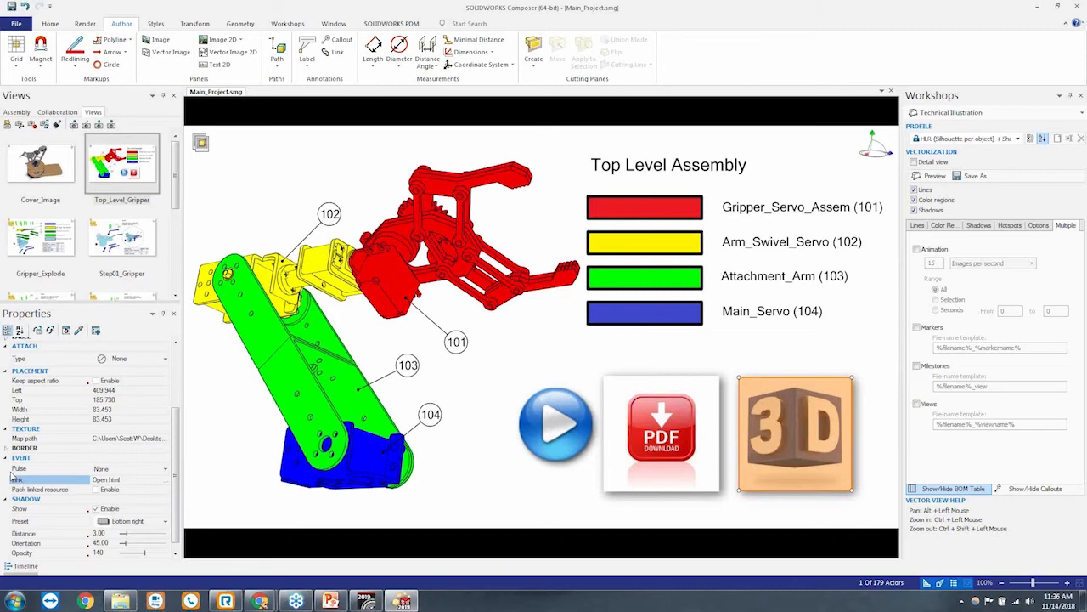
Update the Top_Level_Gripper view with the 3D image and save the project
{"action": "left_click", "coordinate": [106, 202]}
{"action": "key", "text": "Escape"}
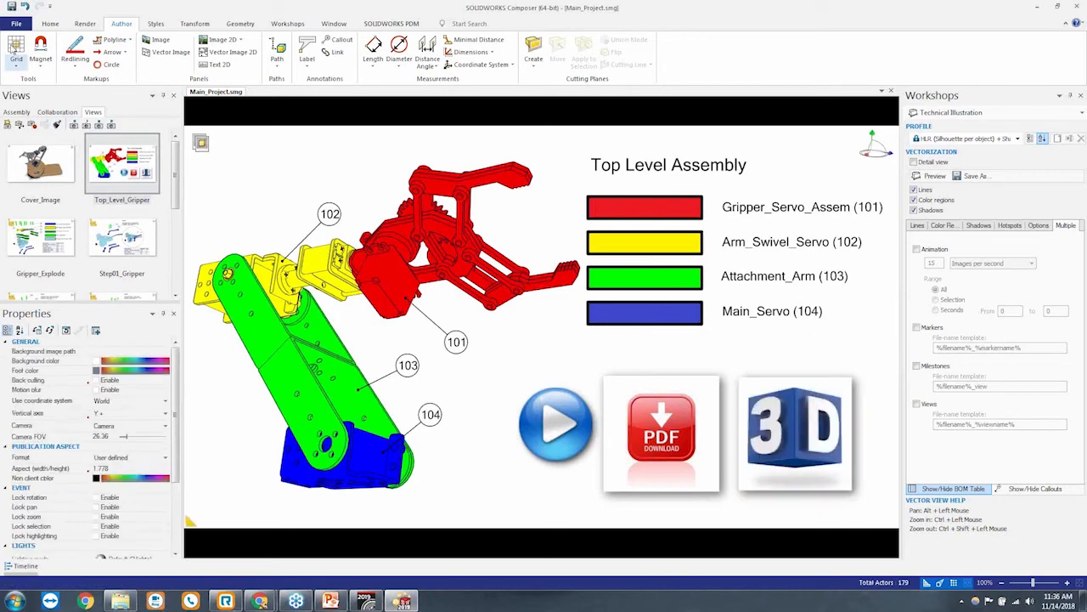
{"action": "left_click", "coordinate": [16, 23]}
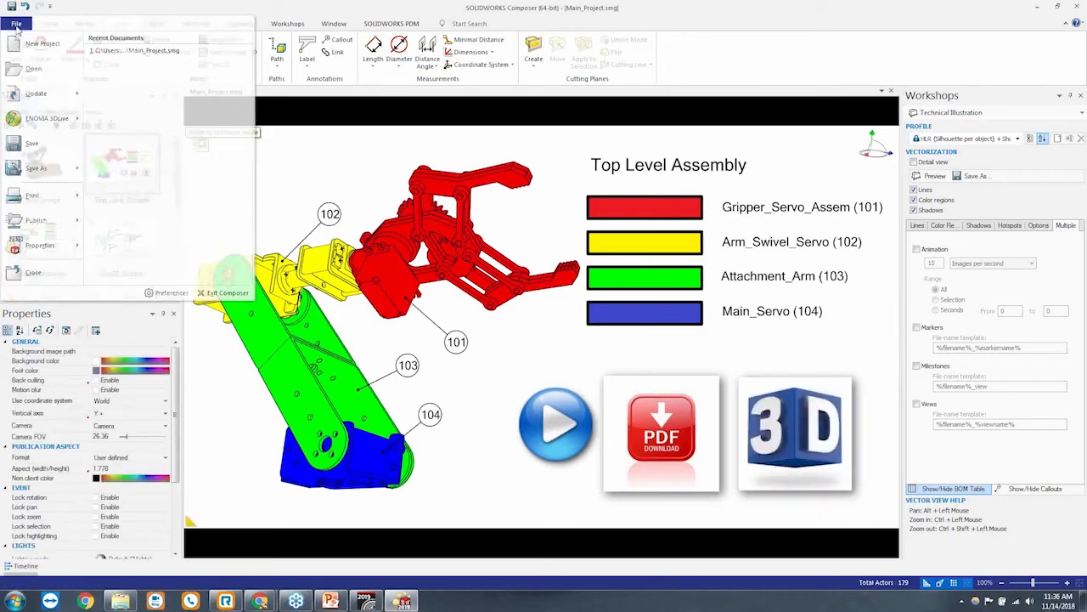
{"action": "left_click", "coordinate": [32, 143]}
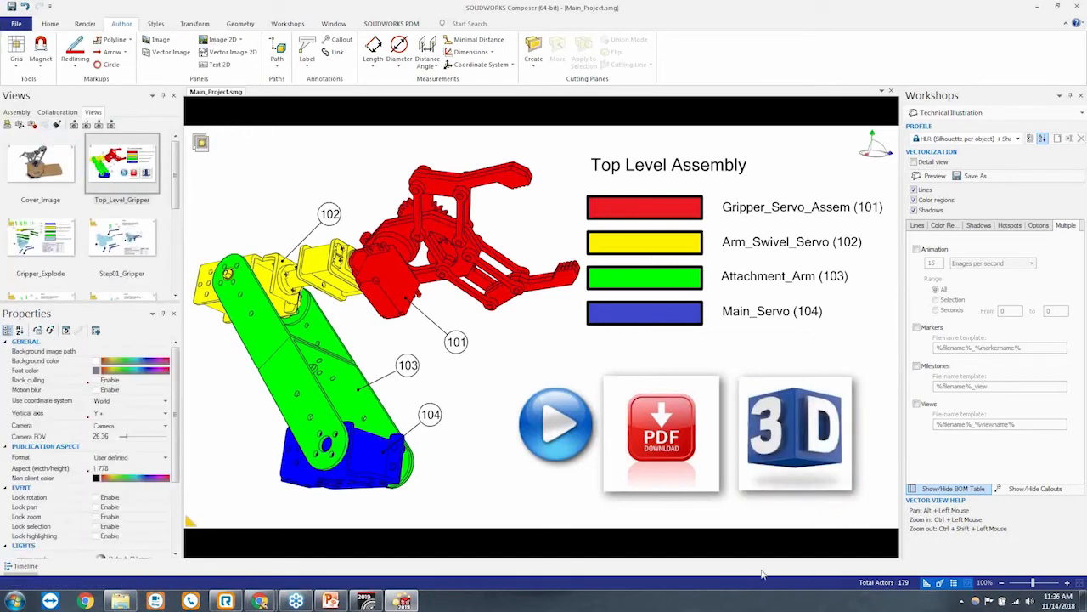
{"action": "left_click", "coordinate": [16, 24]}
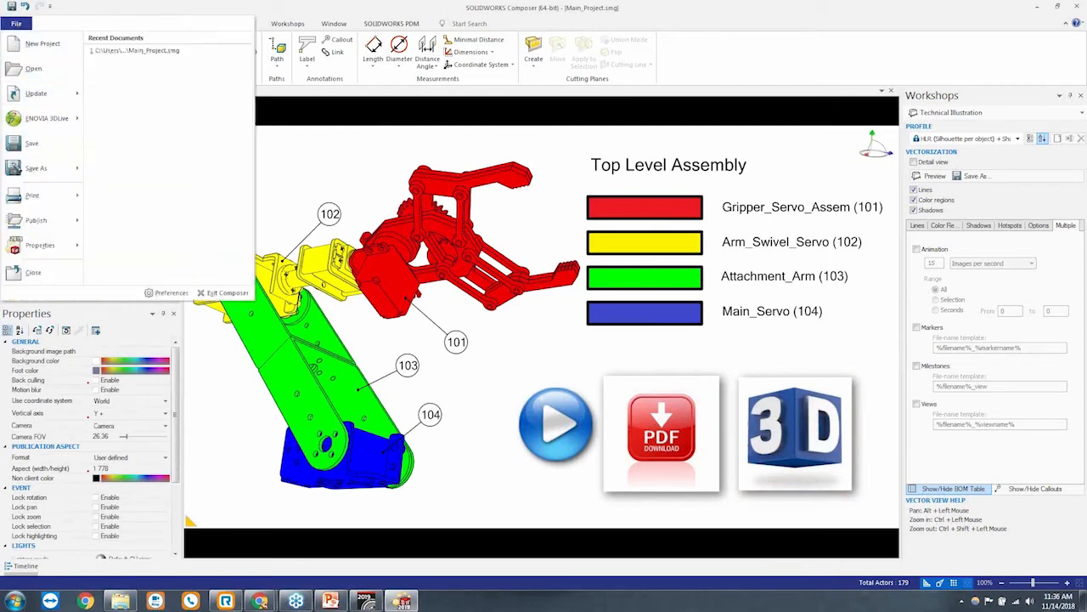
{"action": "left_click", "coordinate": [441, 4]}
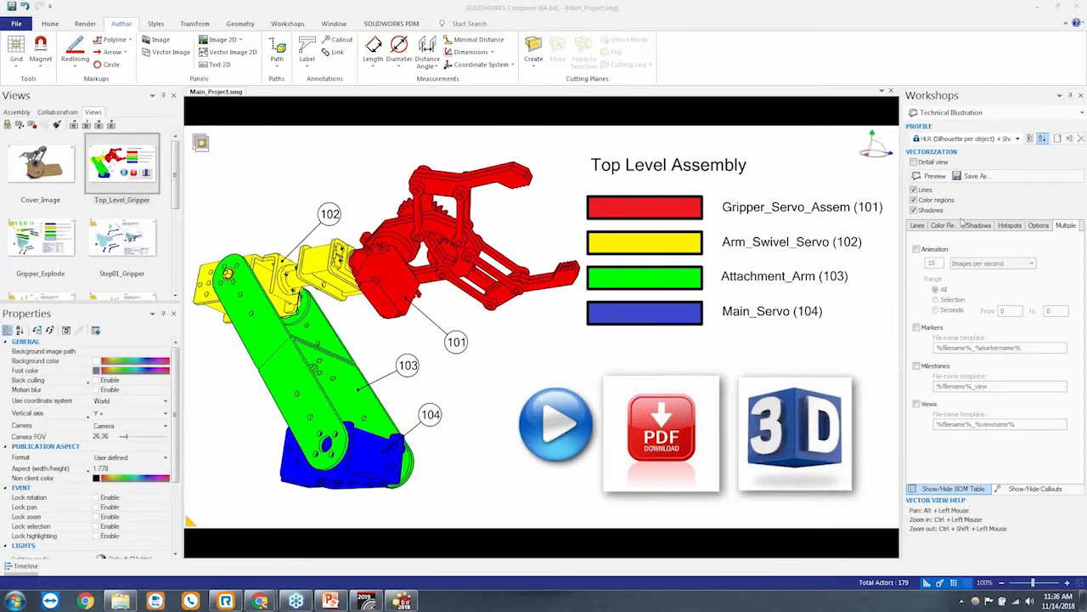
Save the view's vectorization as SVG over the existing 5mod-4 dof ARM_Top_Level_Gripper.svg in the ~Final_Project folder
{"action": "left_click", "coordinate": [971, 176]}
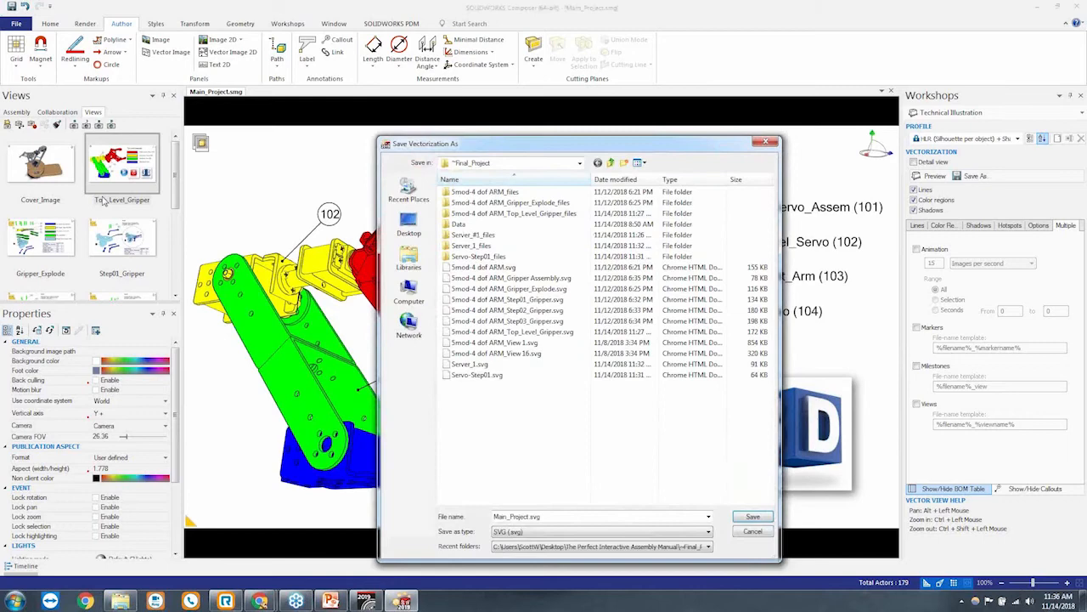
{"action": "left_click", "coordinate": [552, 332]}
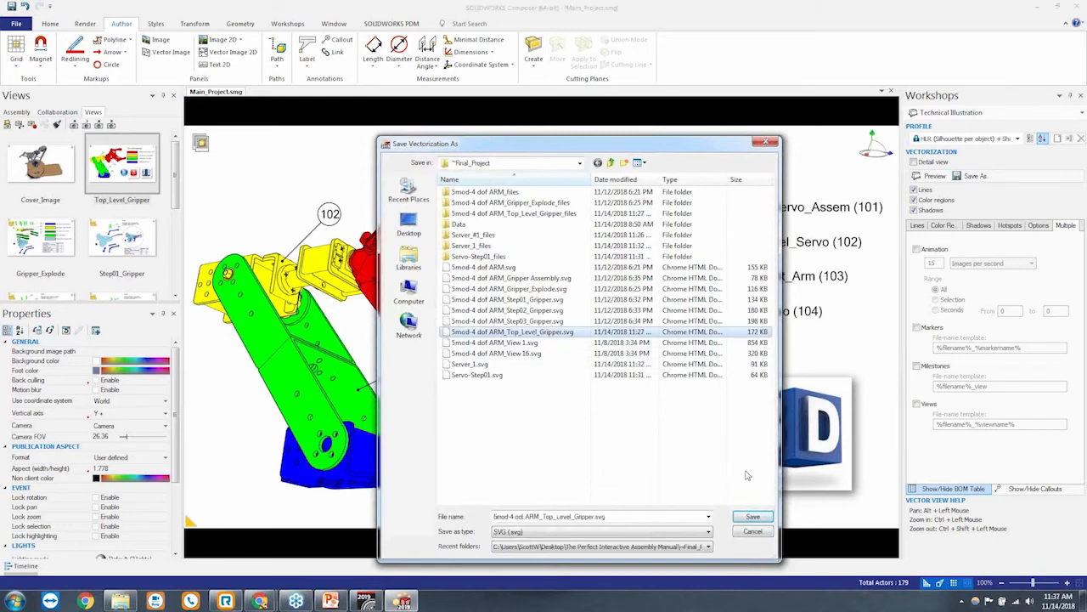
{"action": "left_click", "coordinate": [753, 517]}
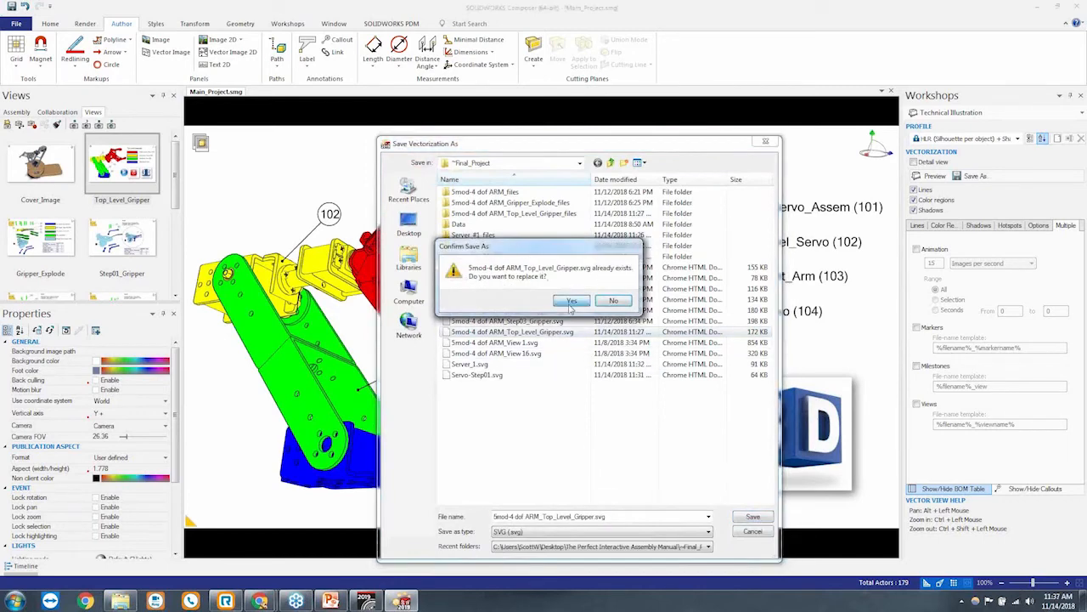
{"action": "left_click", "coordinate": [571, 302]}
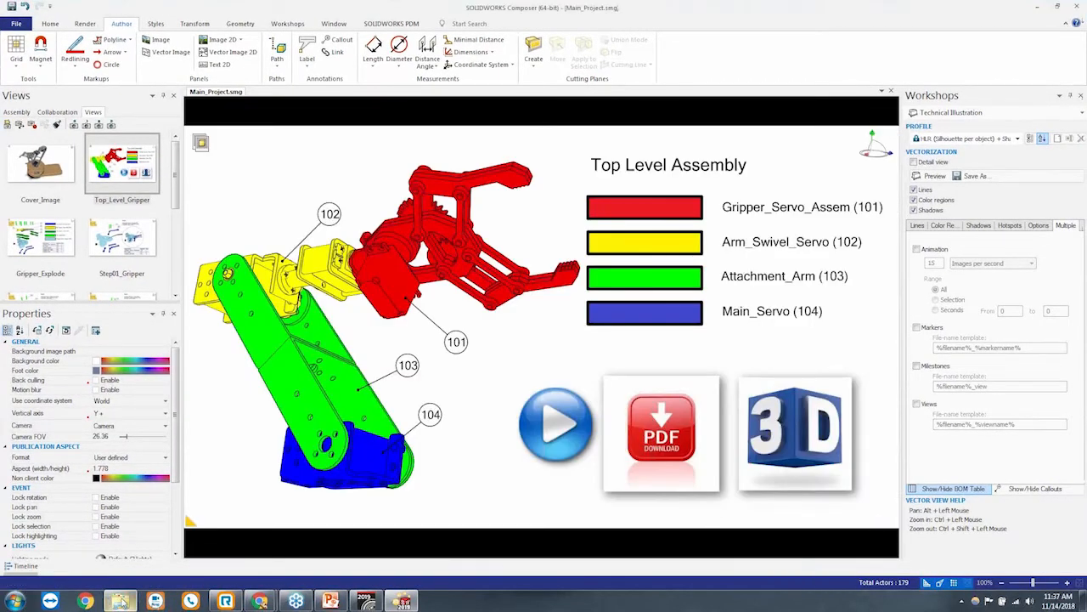
Open 5mod-4 dof ARM_Top_Level_Gripper.svg from File Explorer in the browser and follow its 3D image link
{"action": "left_click", "coordinate": [121, 601]}
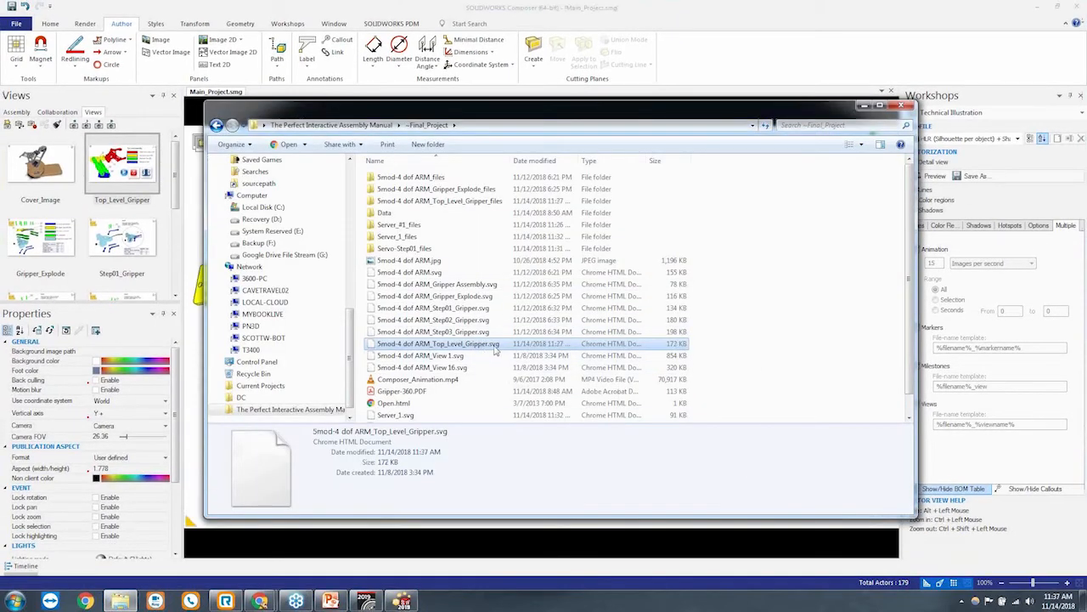
{"action": "double_click", "coordinate": [408, 344]}
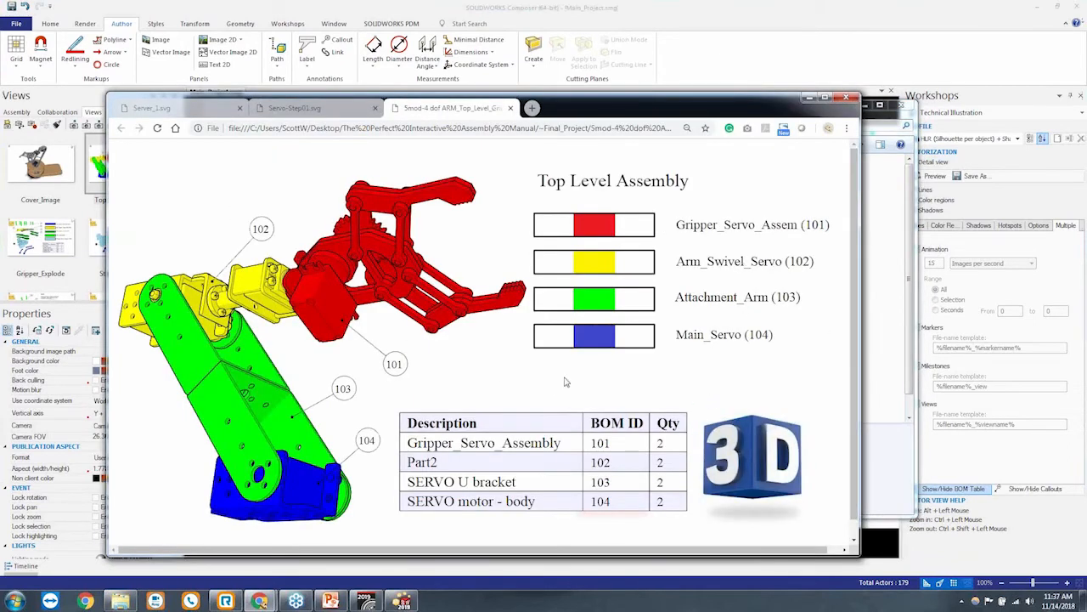
{"action": "left_click", "coordinate": [742, 450]}
Rotate the rendered robot arm in the web viewer to examine it from several sides, with the browser window maximized
{"action": "left_click_drag", "start_coordinate": [722, 395], "coordinate": [419, 520]}
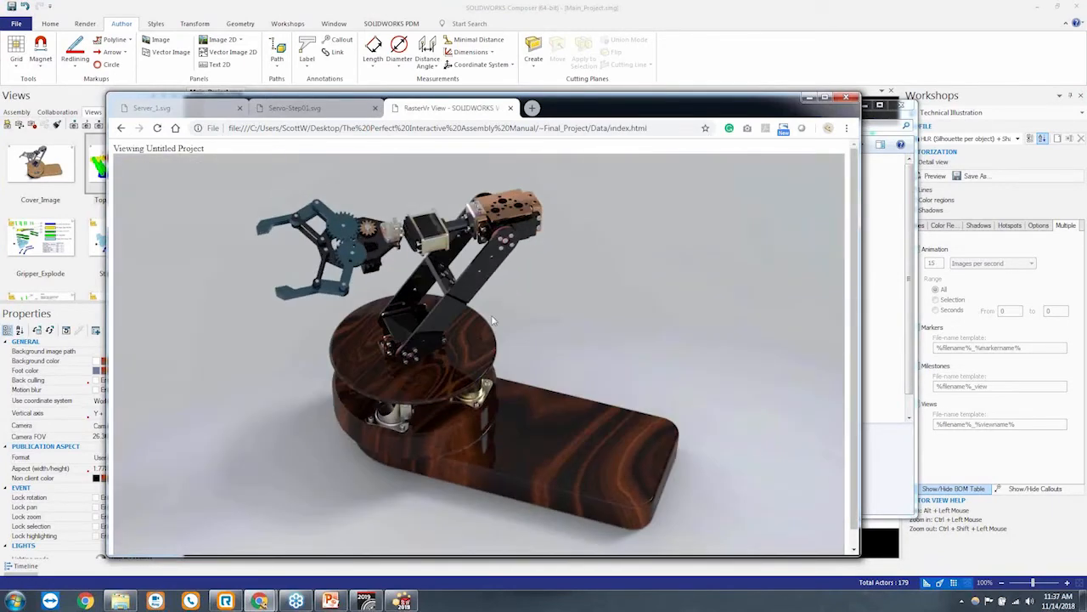
{"action": "left_click_drag", "start_coordinate": [512, 327], "coordinate": [382, 374]}
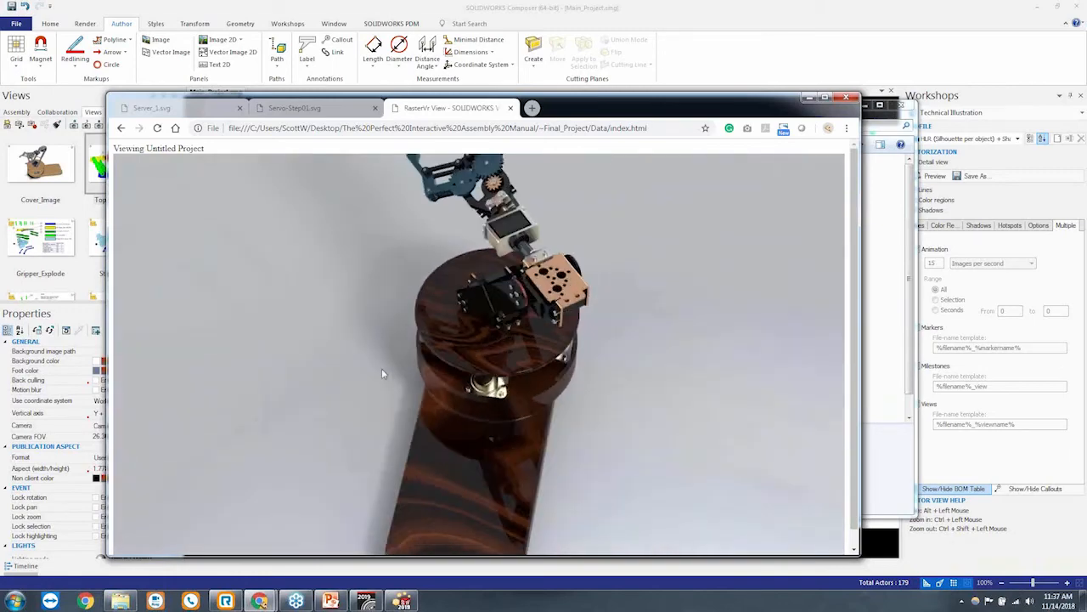
{"action": "left_click_drag", "start_coordinate": [625, 319], "coordinate": [277, 286]}
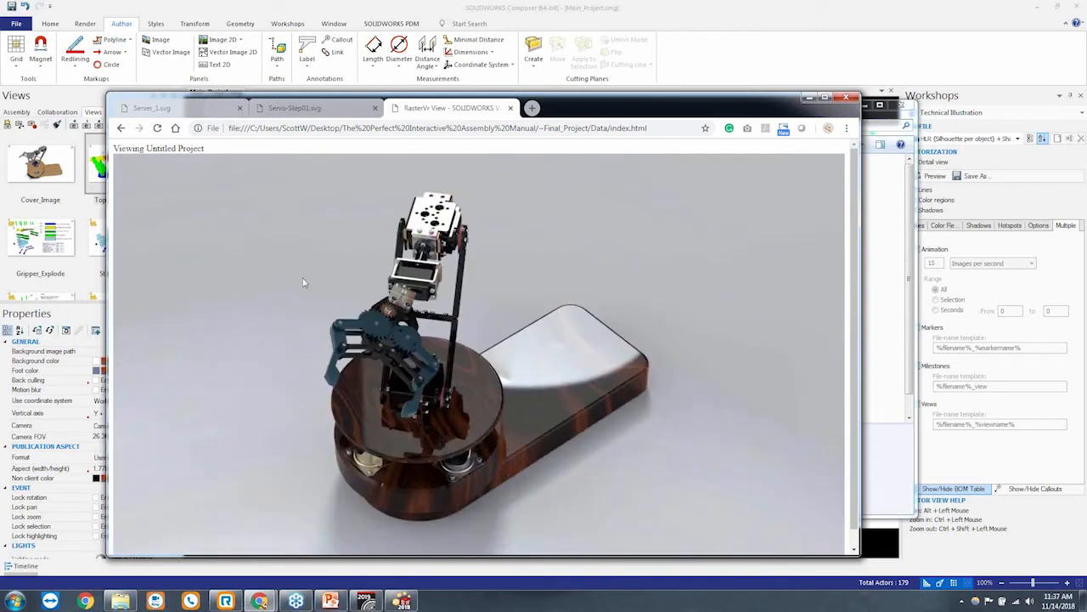
{"action": "left_click_drag", "start_coordinate": [341, 278], "coordinate": [321, 294]}
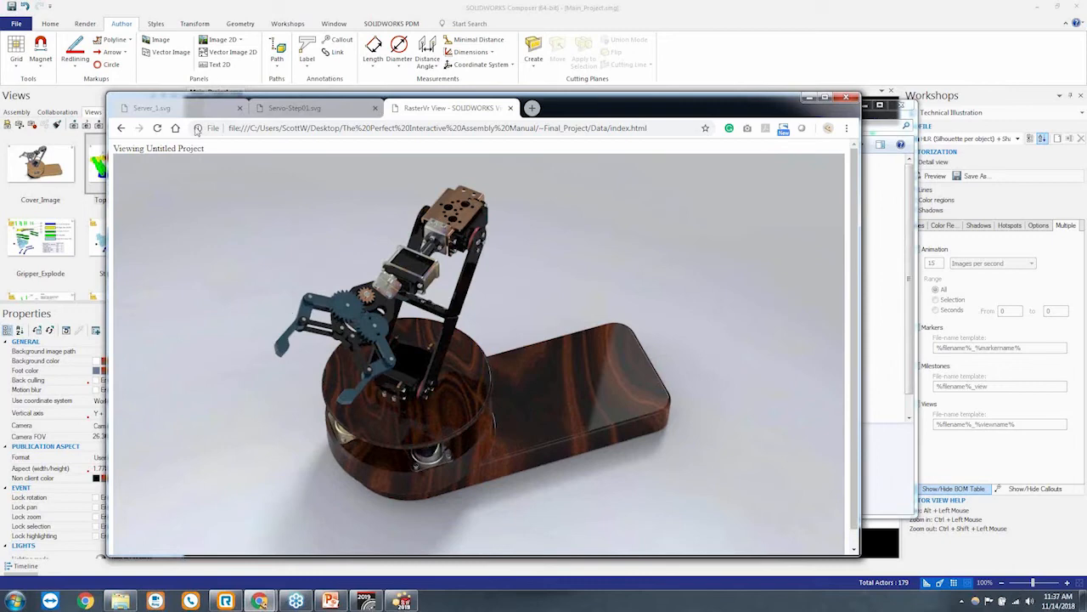
{"action": "left_click_drag", "start_coordinate": [466, 350], "coordinate": [415, 323]}
{"action": "double_click", "coordinate": [580, 111]}
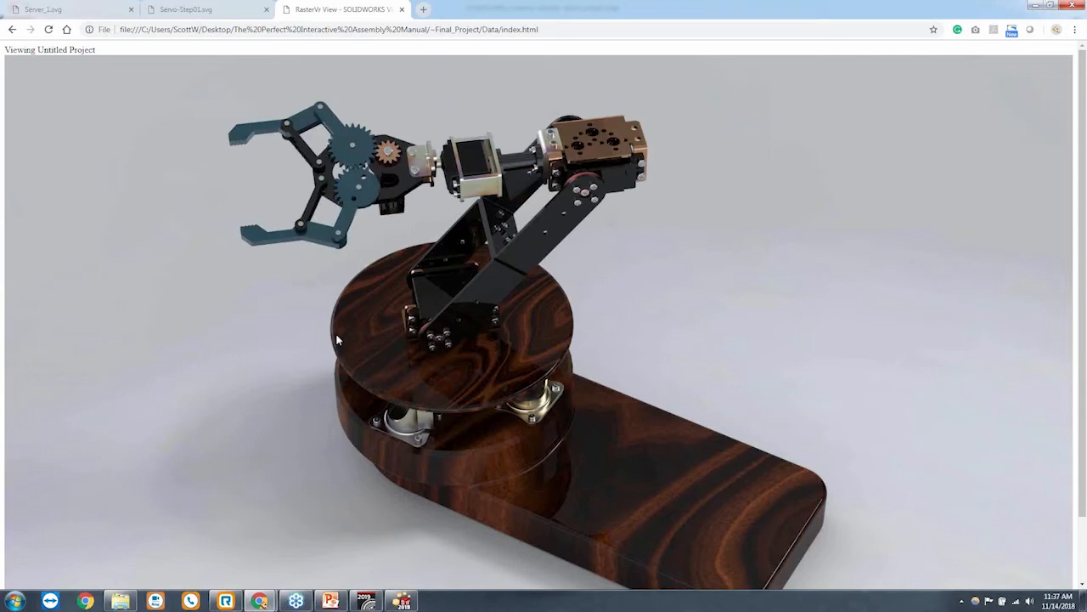
{"action": "left_click_drag", "start_coordinate": [470, 314], "coordinate": [716, 308]}
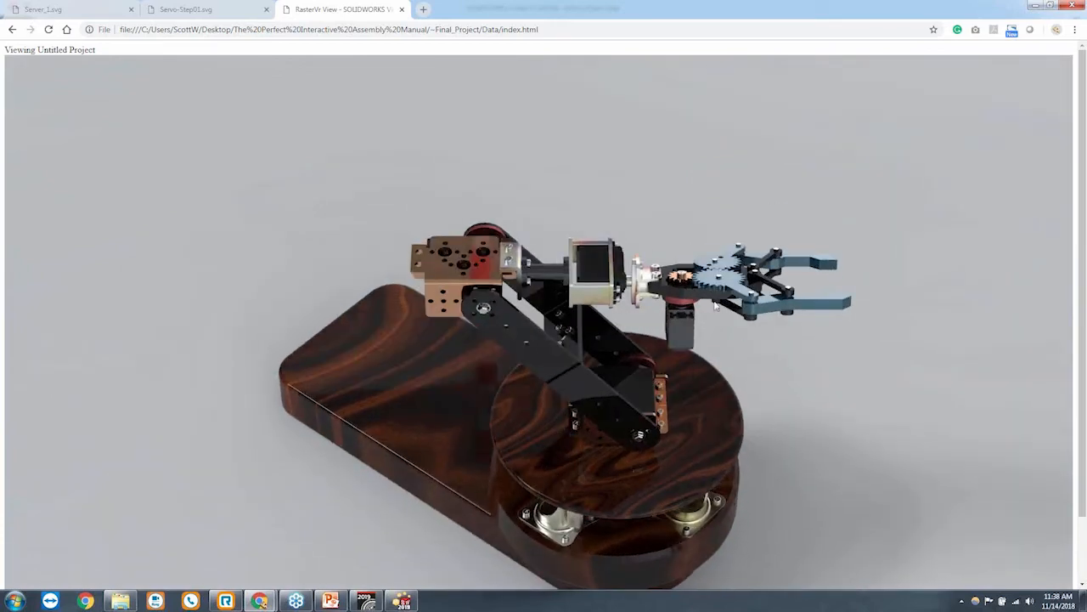
{"action": "left_click_drag", "start_coordinate": [716, 306], "coordinate": [544, 328]}
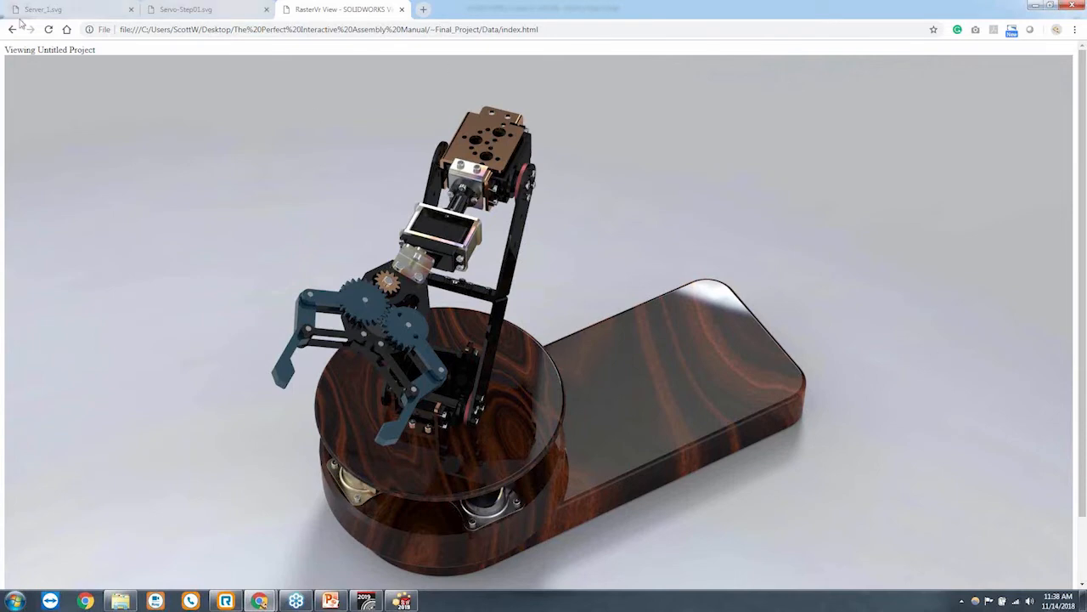
Check the Server_1.svg page, go back from the 3D viewer to the top-level SVG page, and return to Composer
{"action": "left_click", "coordinate": [178, 9]}
{"action": "left_click", "coordinate": [34, 10]}
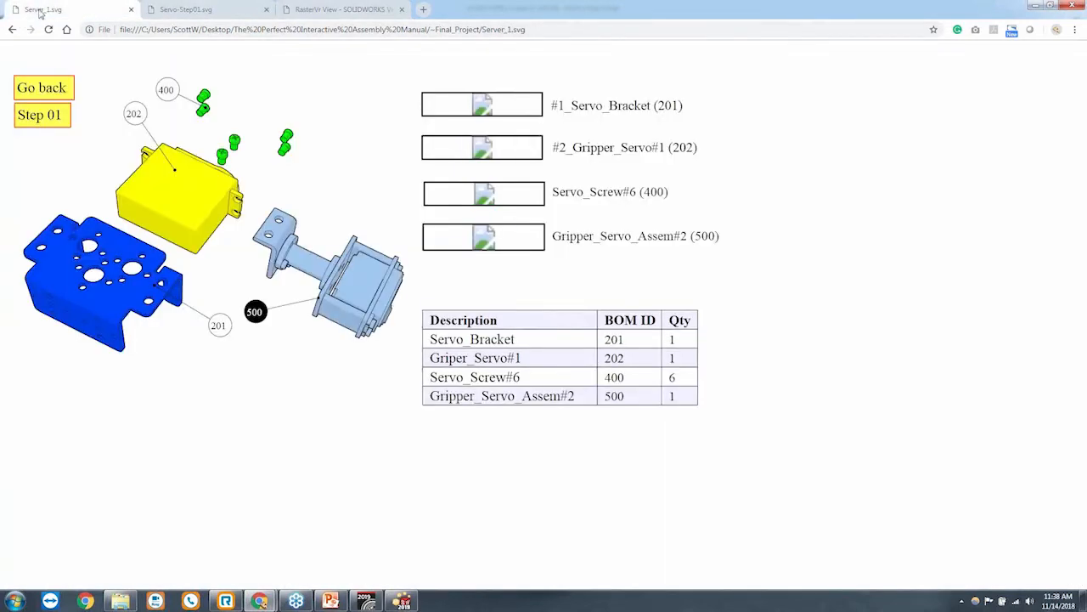
{"action": "left_click", "coordinate": [333, 9]}
{"action": "left_click", "coordinate": [11, 29]}
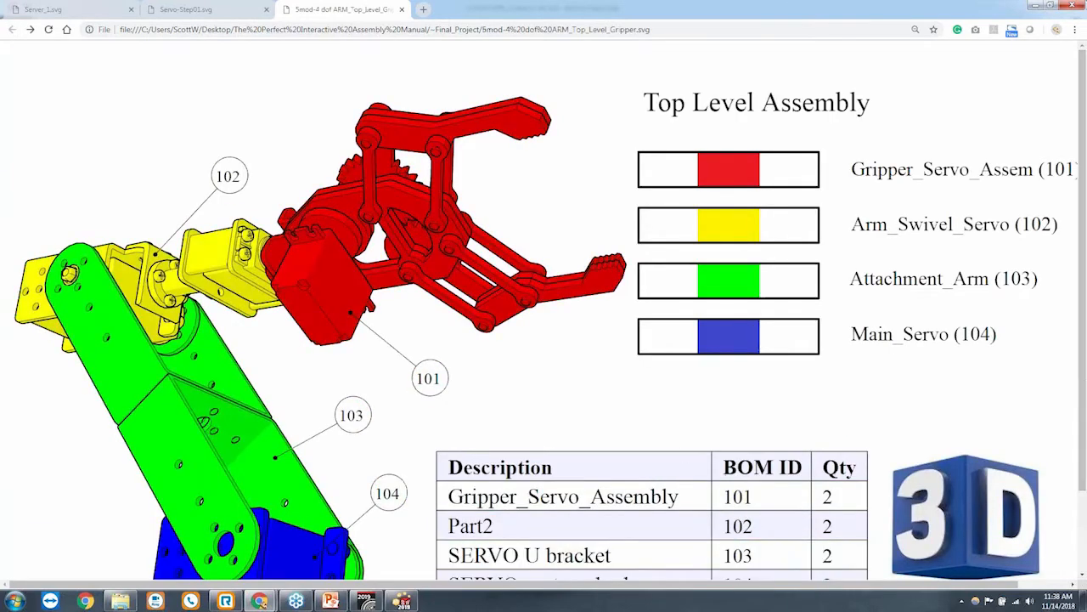
{"action": "left_click", "coordinate": [1036, 7]}
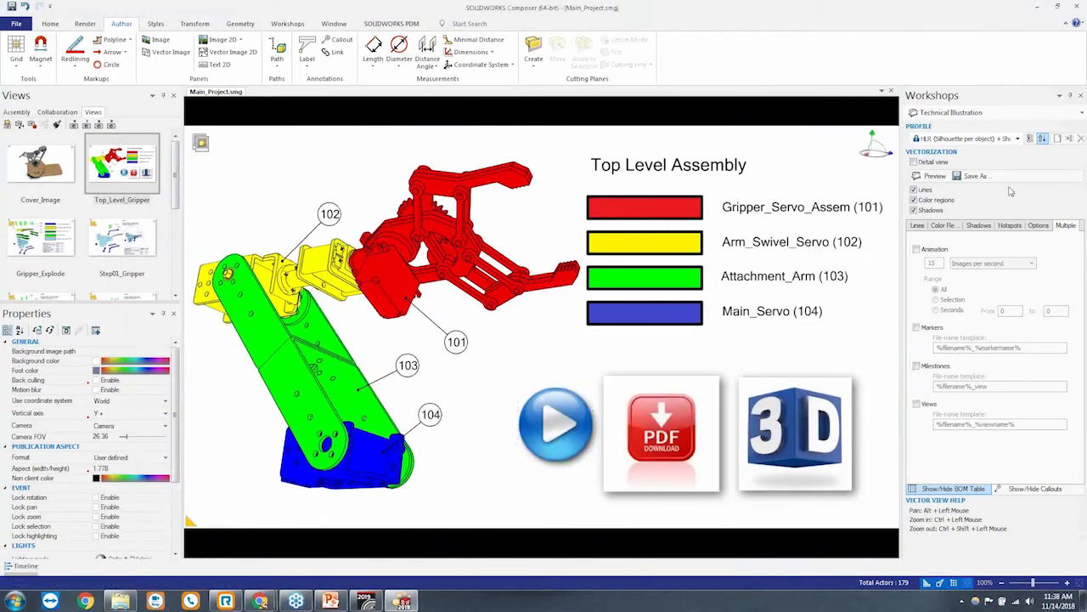
Find the BOM Table among the collaboration panels and turn off the BOM table display for the Top_Level_Gripper view
{"action": "left_click", "coordinate": [57, 112]}
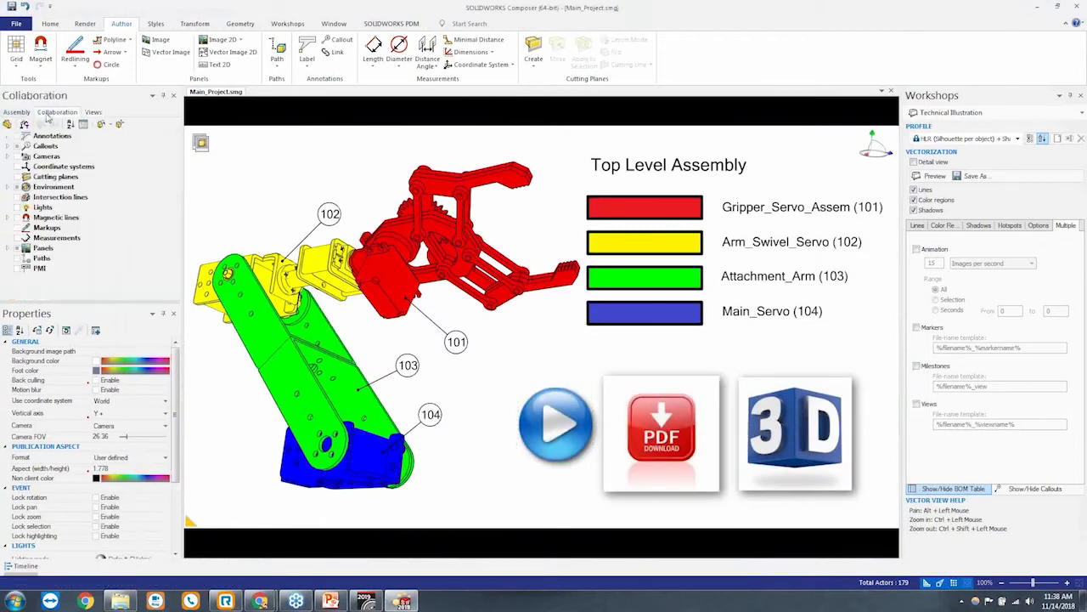
{"action": "left_click", "coordinate": [9, 248]}
{"action": "left_click_drag", "start_coordinate": [175, 213], "coordinate": [171, 269]}
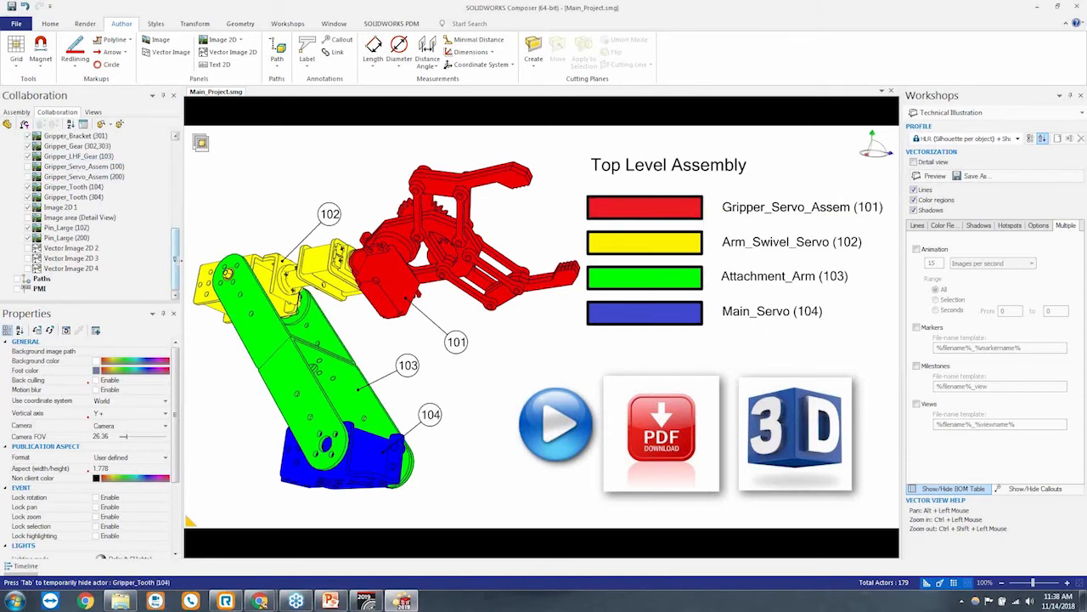
{"action": "left_click_drag", "start_coordinate": [177, 261], "coordinate": [176, 220]}
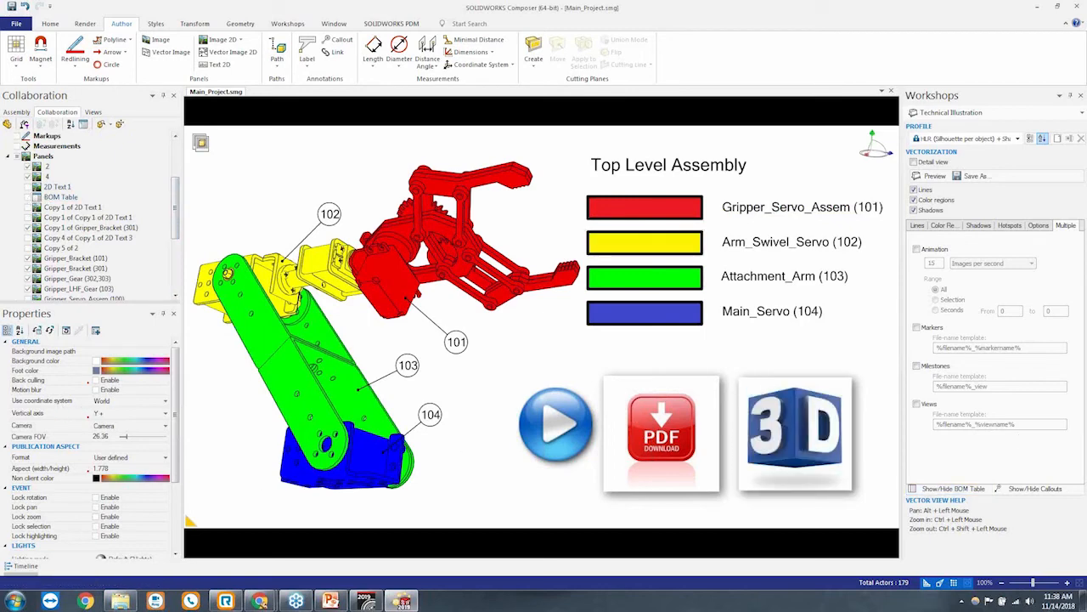
Show the saved views in Composer, switch to SOLIDWORKS Visualize, and orbit and zoom in on the rendered robot arm
{"action": "left_click", "coordinate": [92, 112]}
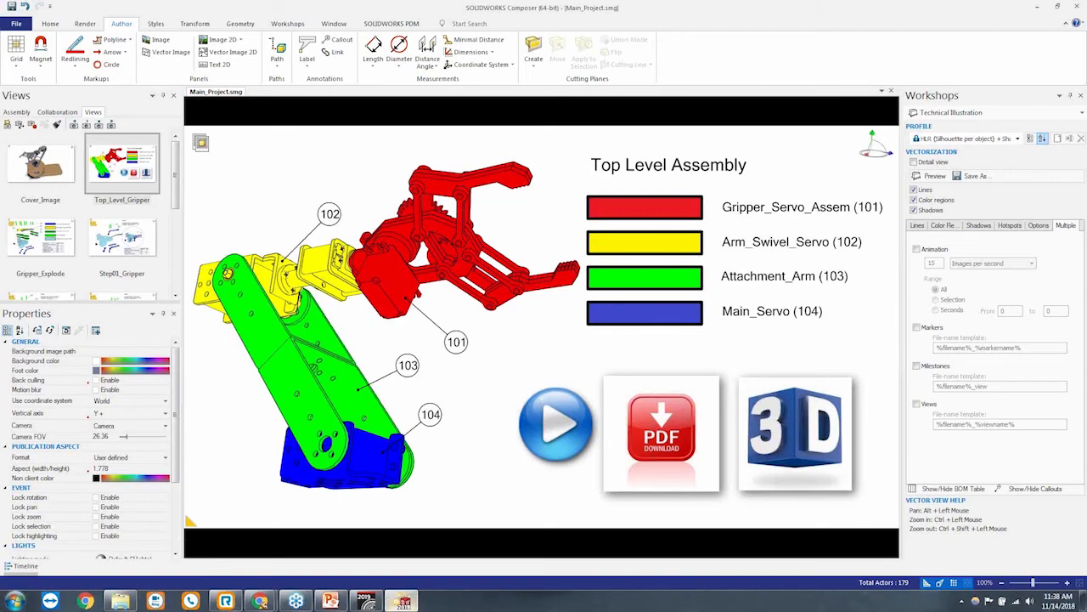
{"action": "left_click", "coordinate": [431, 598]}
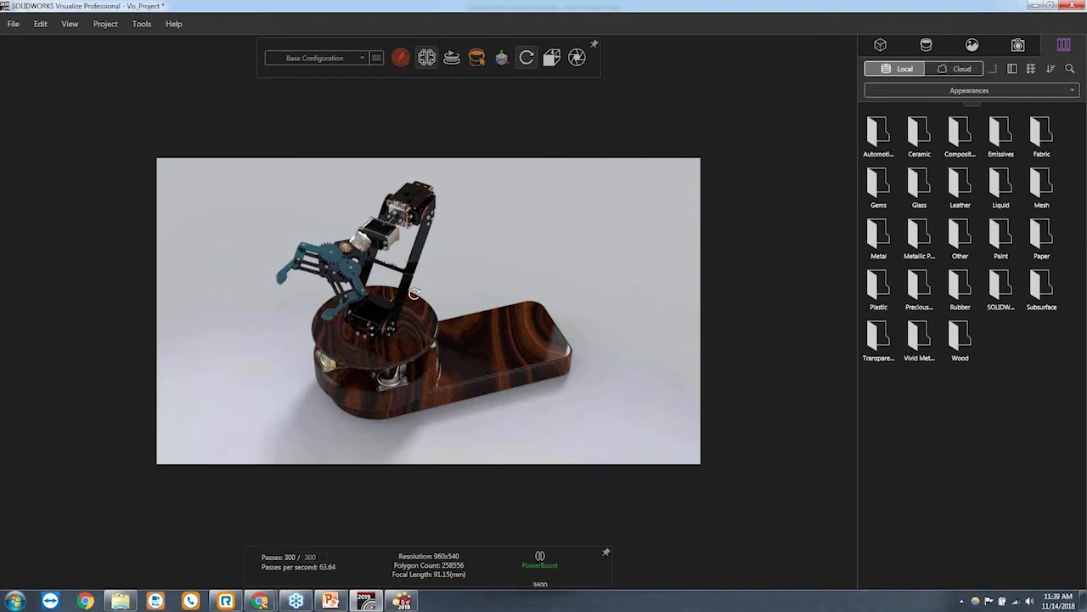
{"action": "left_click_drag", "start_coordinate": [280, 262], "coordinate": [260, 306]}
{"action": "mouse_move", "coordinate": [527, 59]}
{"action": "left_click", "coordinate": [528, 85]}
{"action": "left_click_drag", "start_coordinate": [368, 281], "coordinate": [367, 197]}
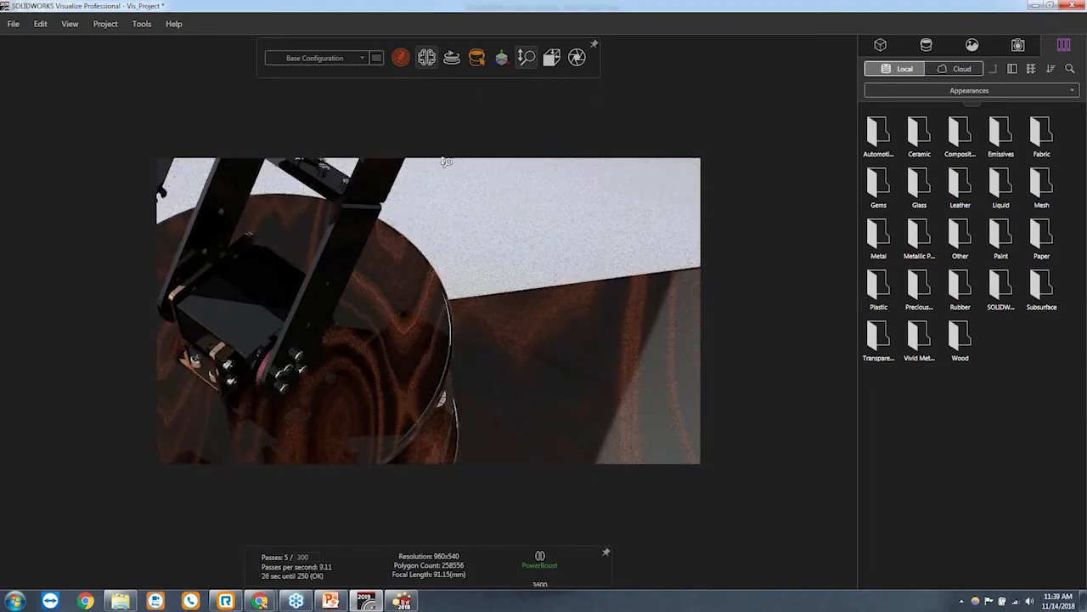
Examine the gripper and its gears close up from several angles in the rendered scene
{"action": "mouse_move", "coordinate": [533, 56]}
{"action": "left_click", "coordinate": [507, 83]}
{"action": "left_click_drag", "start_coordinate": [400, 252], "coordinate": [403, 423]}
{"action": "mouse_move", "coordinate": [527, 59]}
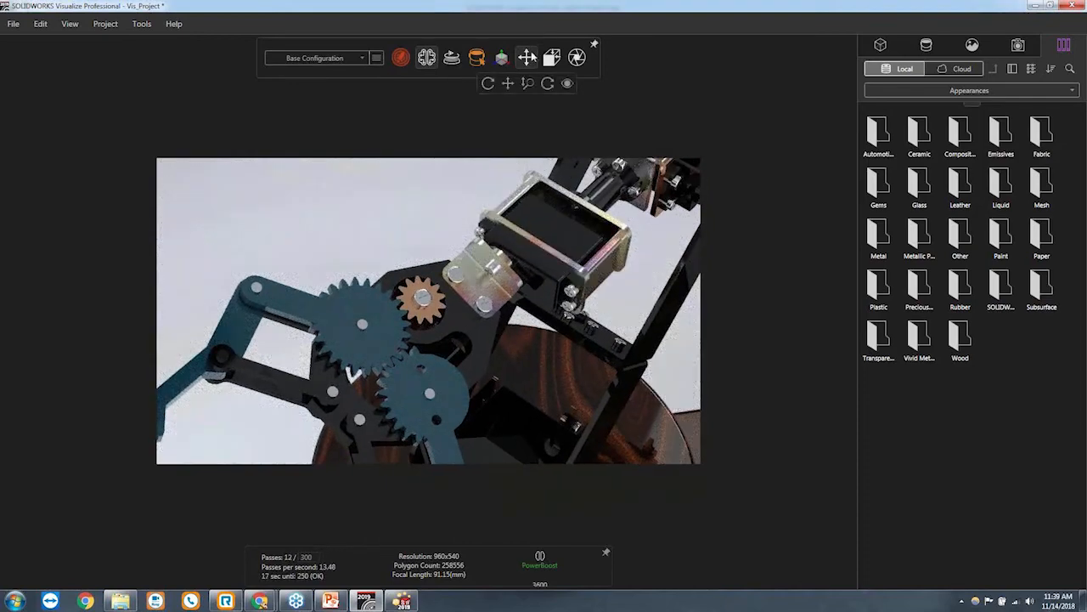
{"action": "left_click", "coordinate": [488, 83]}
{"action": "left_click_drag", "start_coordinate": [473, 339], "coordinate": [474, 244]}
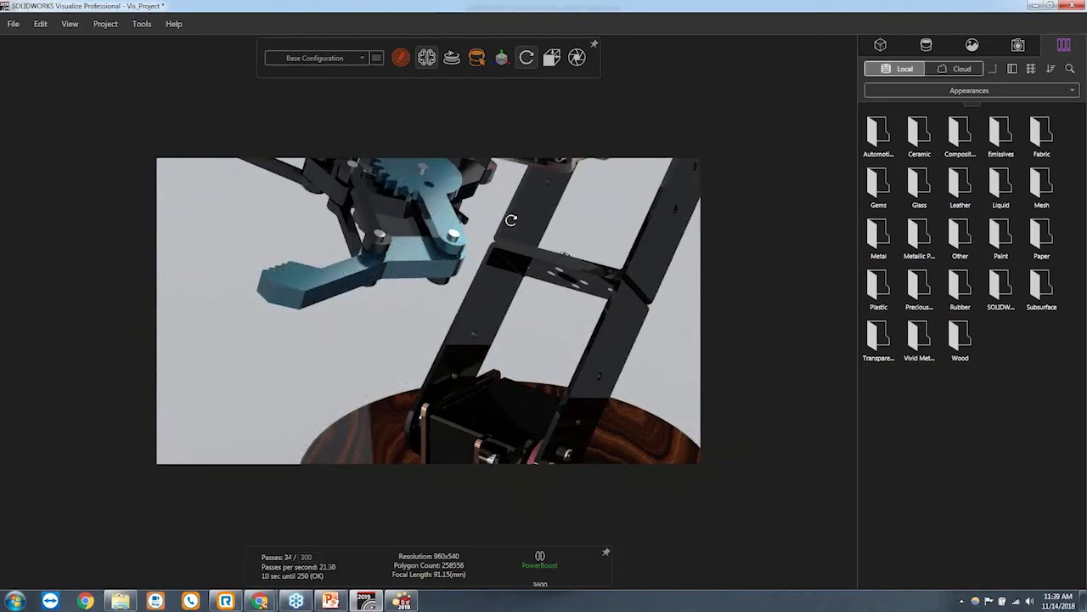
{"action": "left_click_drag", "start_coordinate": [512, 211], "coordinate": [529, 234]}
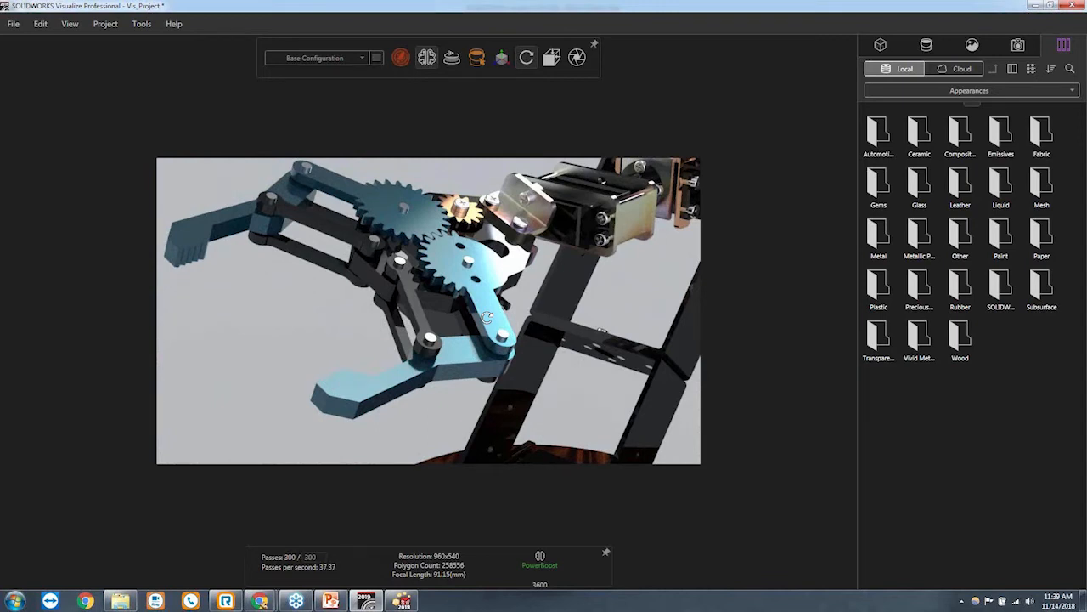
{"action": "left_click_drag", "start_coordinate": [578, 212], "coordinate": [475, 323]}
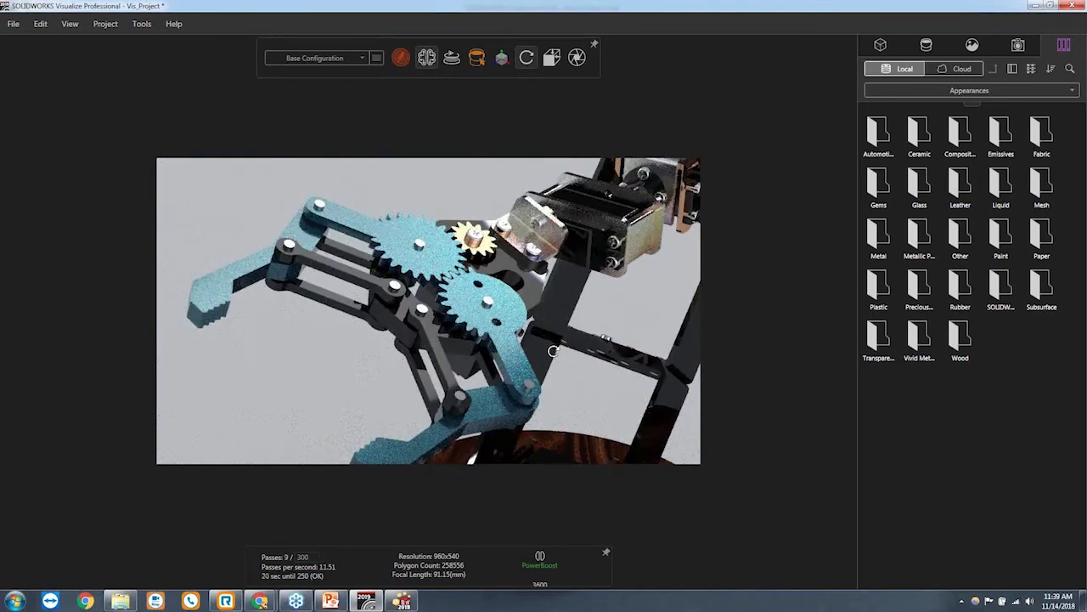
Apply the Green appearance from the vivid metallic library folder to both blue gripper gears
{"action": "left_click", "coordinate": [1007, 90]}
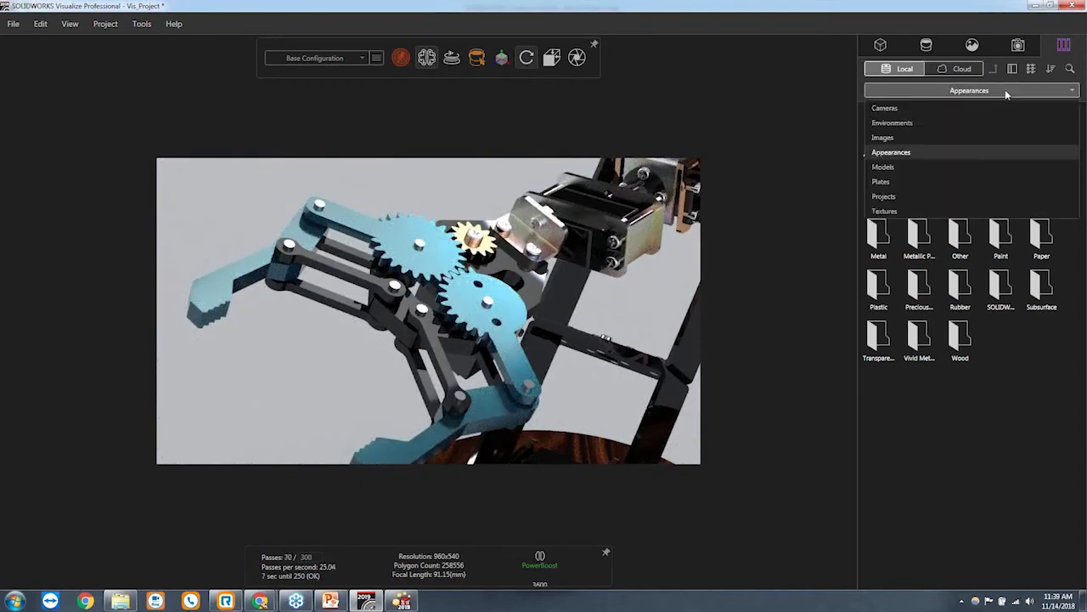
{"action": "left_click", "coordinate": [913, 152]}
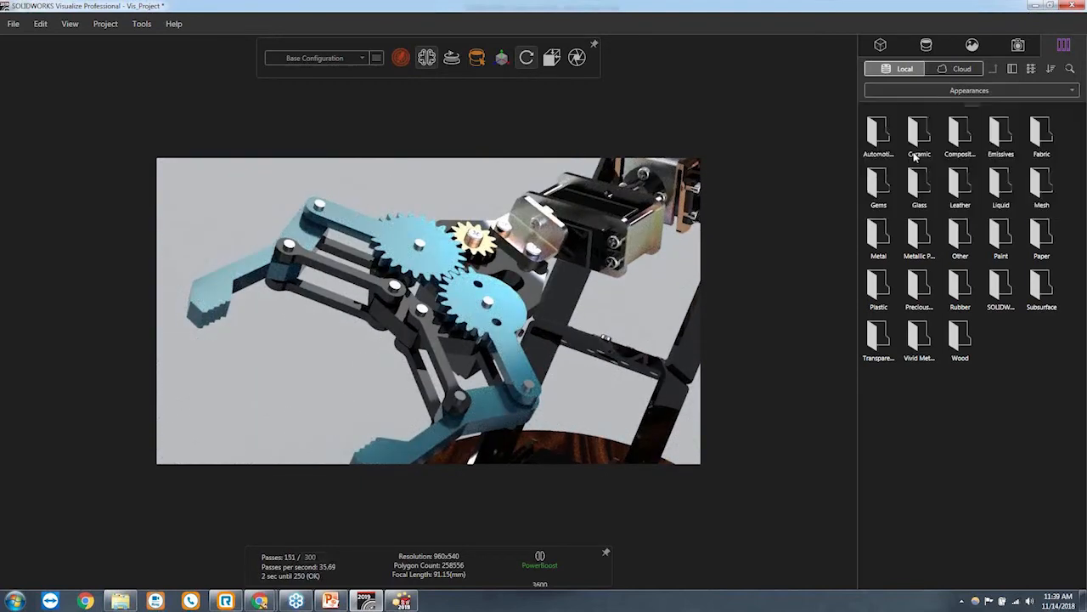
{"action": "double_click", "coordinate": [919, 339]}
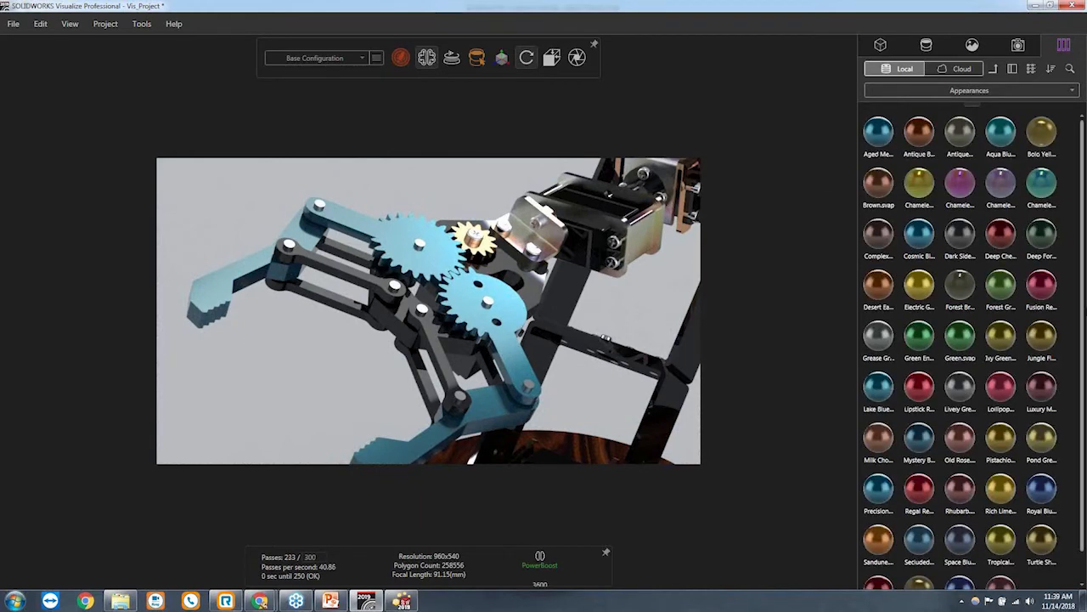
{"action": "left_click_drag", "start_coordinate": [960, 344], "coordinate": [392, 243]}
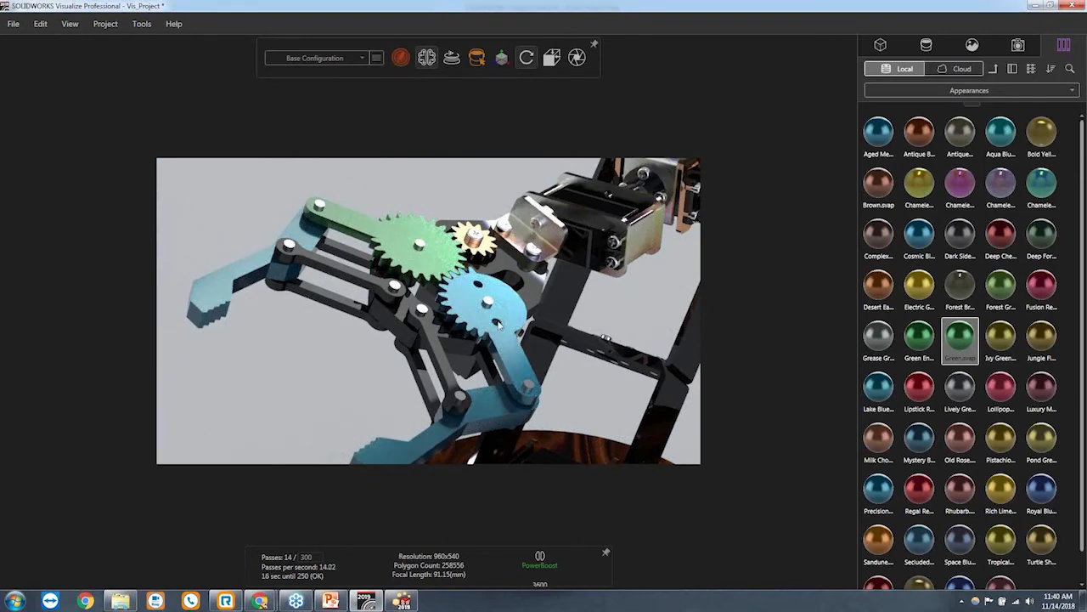
{"action": "left_click", "coordinate": [514, 325]}
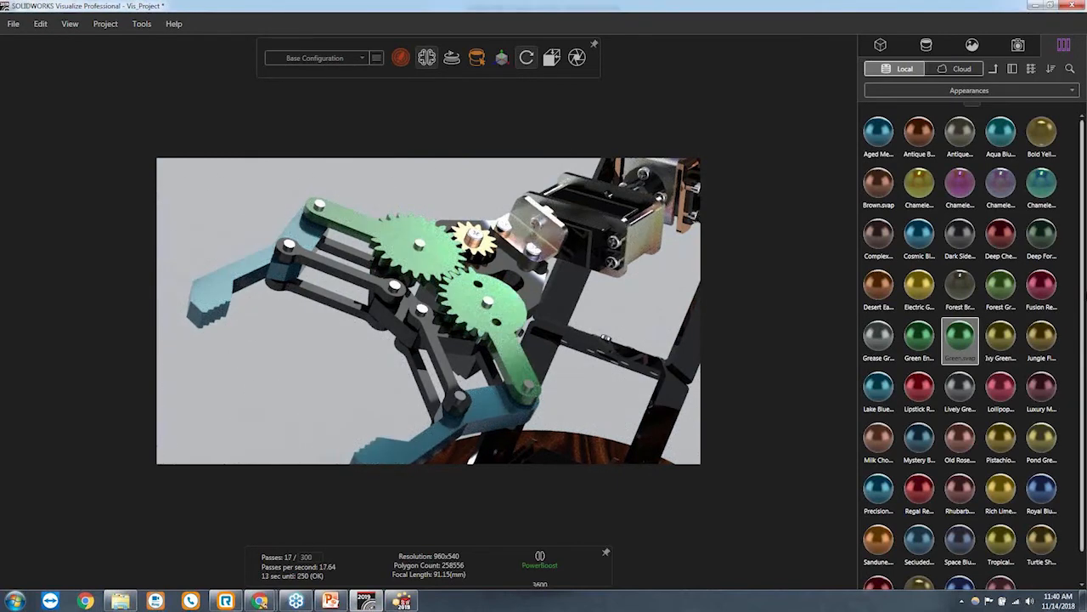
Apply the teal Chameleon appearance to the bracket beside the small gear and to the gripper fingers
{"action": "scroll", "coordinate": [1081, 416], "scroll_direction": "down", "scroll_amount": 1}
{"action": "left_click_drag", "start_coordinate": [1041, 153], "coordinate": [536, 236]}
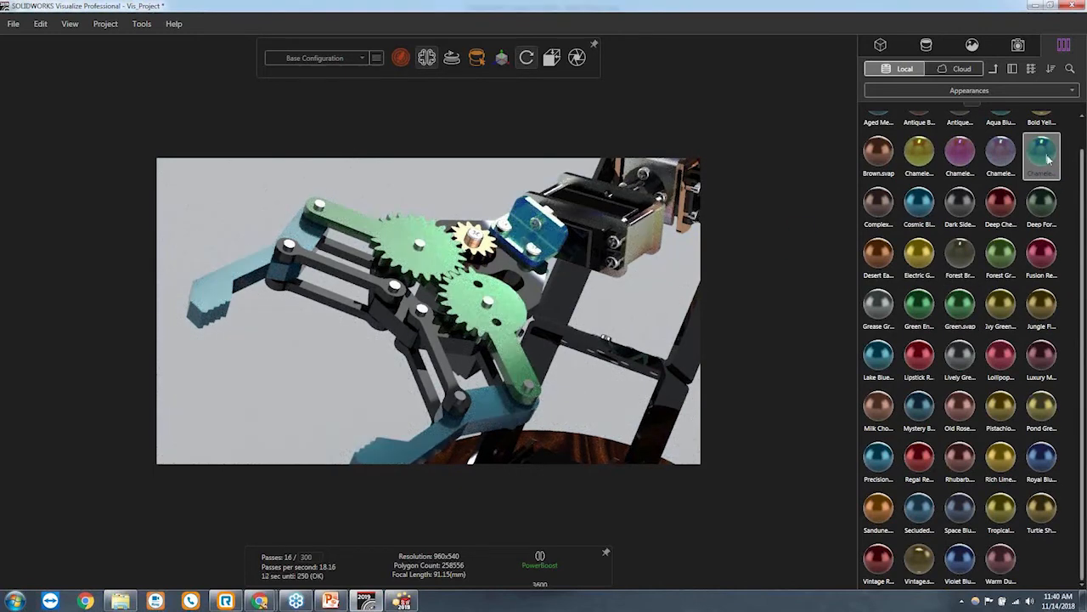
{"action": "left_click_drag", "start_coordinate": [226, 365], "coordinate": [234, 293]}
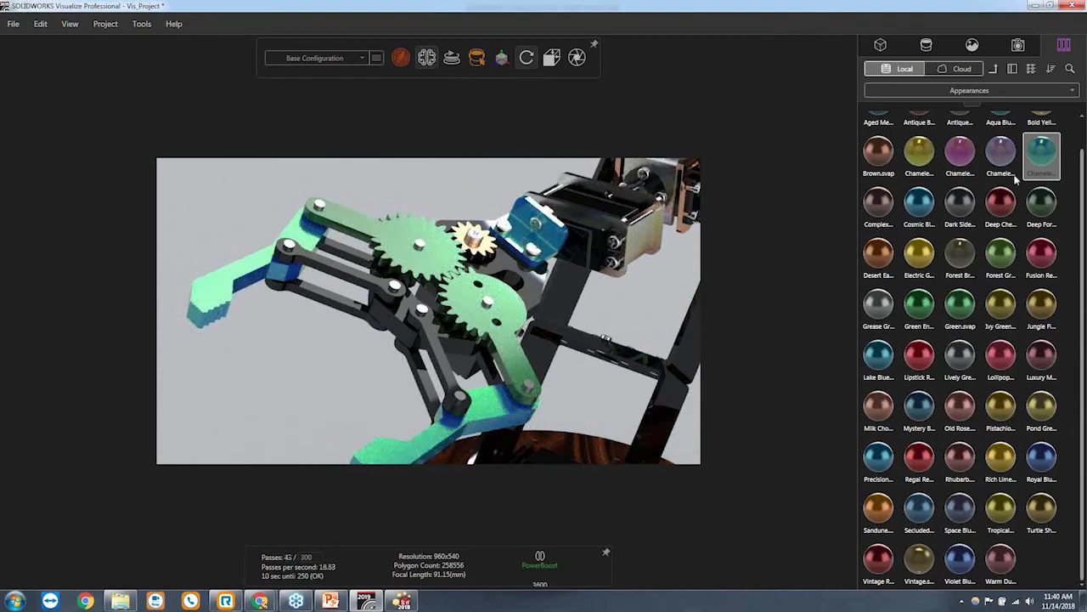
Browse the local library's environments and apply the Suburbia environment to the robot arm scene
{"action": "left_click", "coordinate": [993, 68]}
{"action": "left_click", "coordinate": [975, 90]}
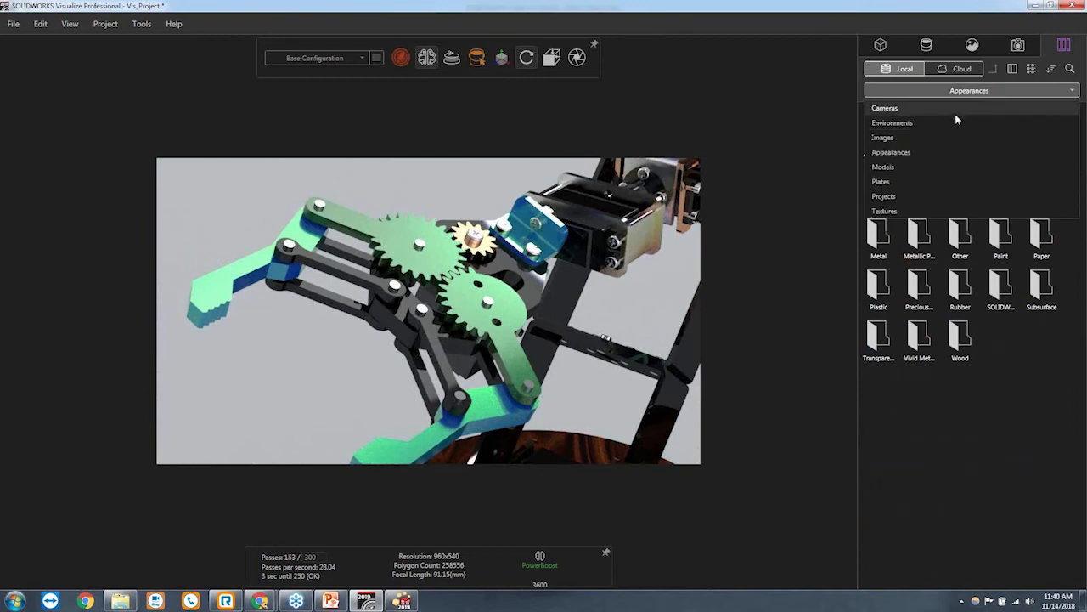
{"action": "left_click", "coordinate": [930, 124]}
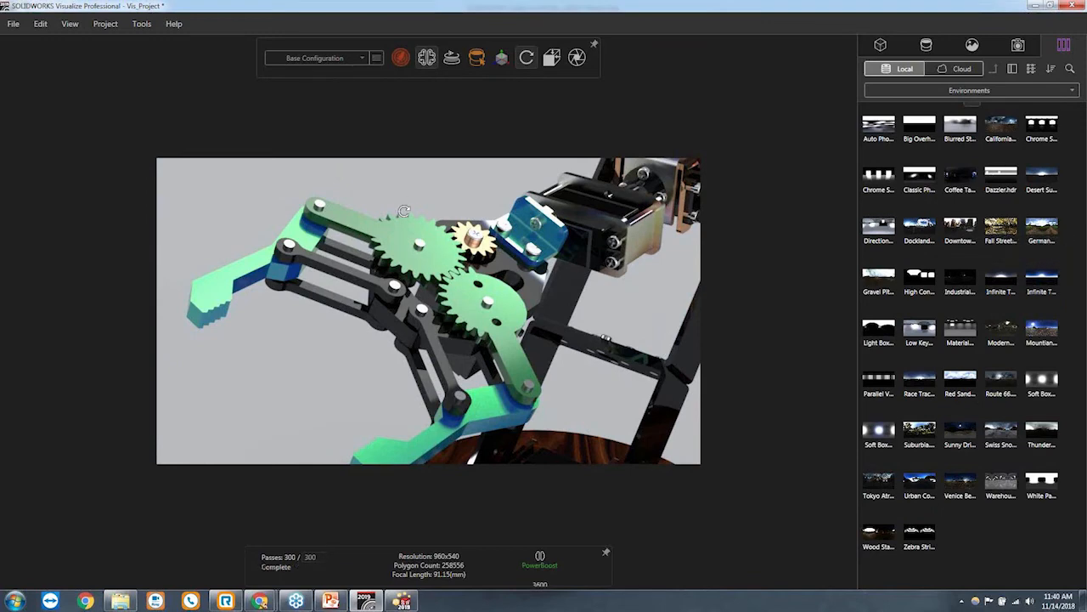
{"action": "scroll", "coordinate": [405, 210], "scroll_direction": "down", "scroll_amount": 5}
{"action": "left_click_drag", "start_coordinate": [404, 211], "coordinate": [655, 307]}
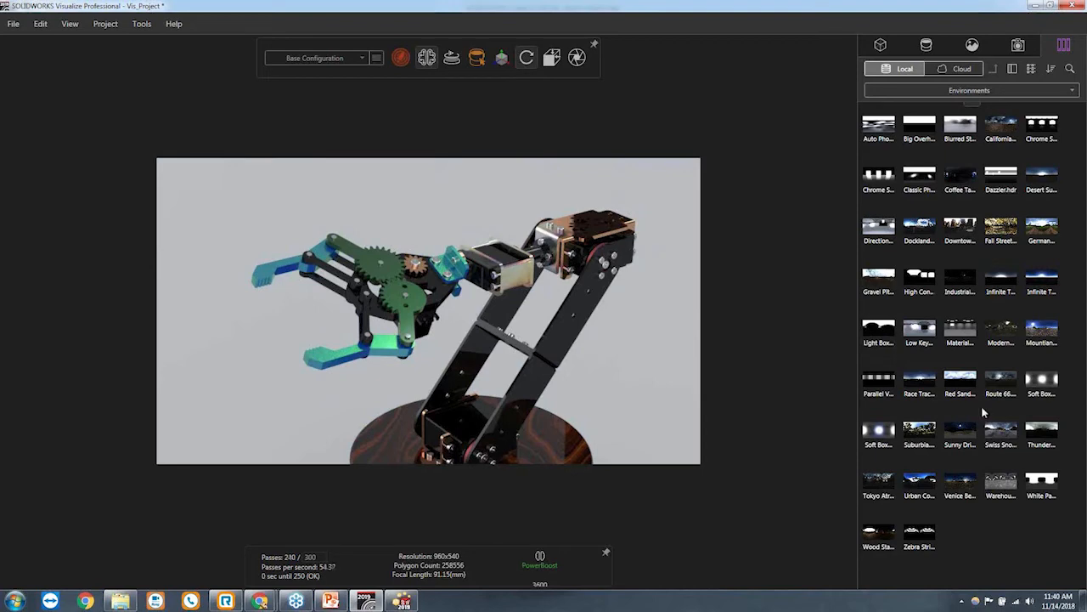
{"action": "left_click_drag", "start_coordinate": [918, 437], "coordinate": [291, 242]}
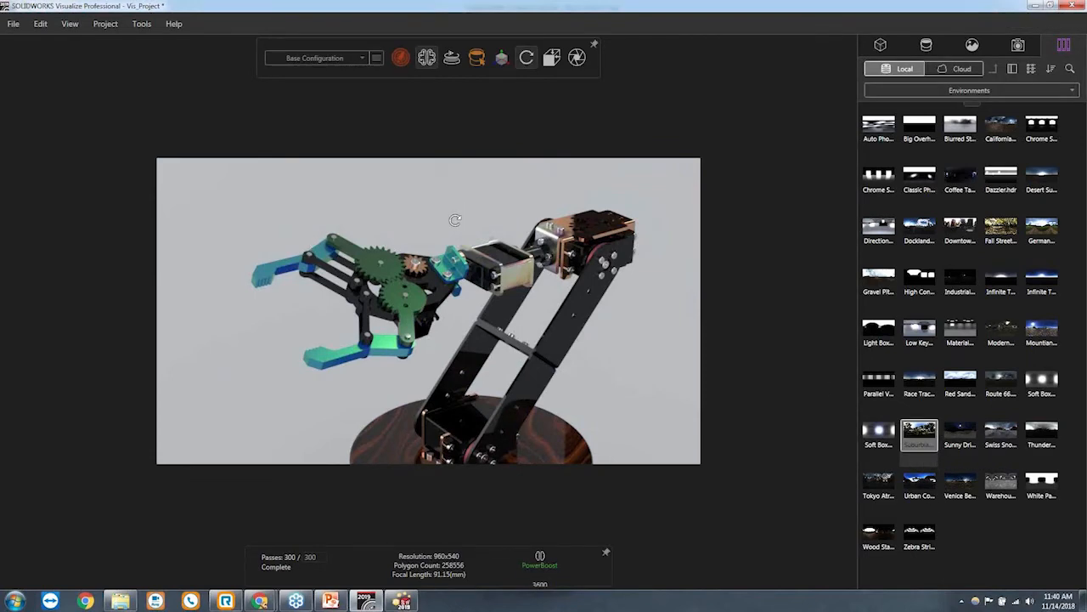
Orbit and zoom the scene to frame the gripper close up against the lawn
{"action": "left_click_drag", "start_coordinate": [440, 223], "coordinate": [500, 364]}
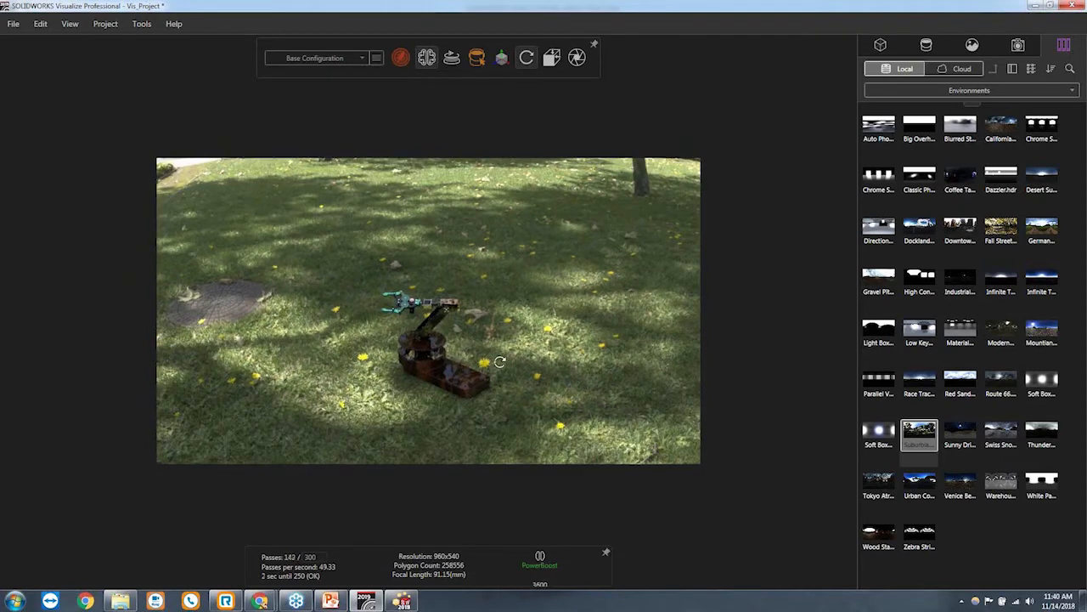
{"action": "scroll", "coordinate": [413, 342], "scroll_direction": "up", "scroll_amount": 5}
{"action": "scroll", "coordinate": [365, 299], "scroll_direction": "up", "scroll_amount": 3}
{"action": "left_click_drag", "start_coordinate": [382, 311], "coordinate": [544, 363]}
{"action": "scroll", "coordinate": [394, 218], "scroll_direction": "up", "scroll_amount": 5}
{"action": "left_click_drag", "start_coordinate": [450, 281], "coordinate": [609, 314]}
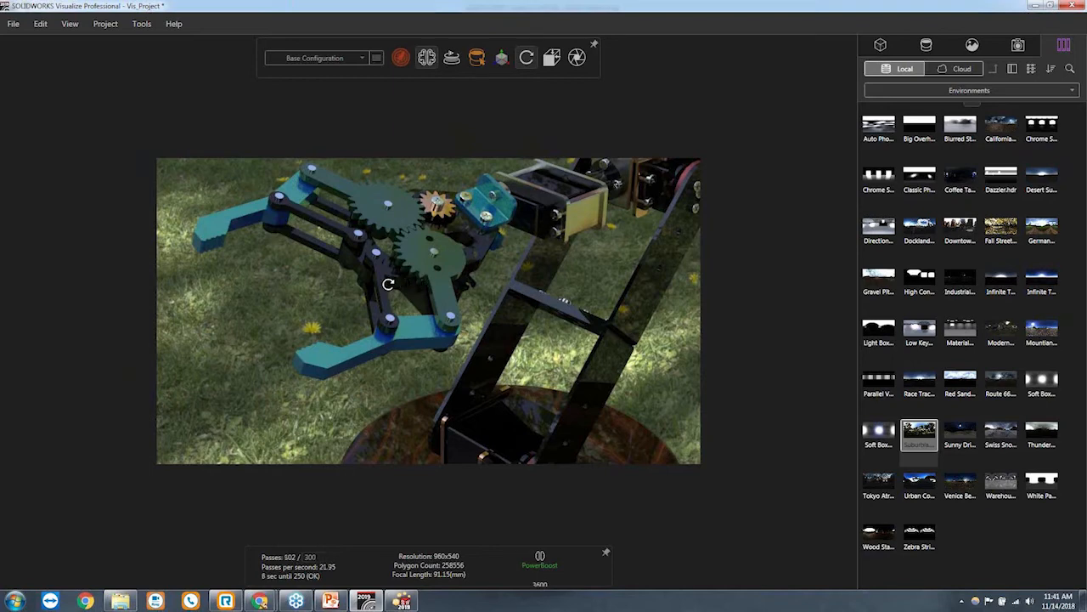
Open the render output settings, set the output mode to Render and turn off Send to Queue
{"action": "left_click", "coordinate": [143, 25]}
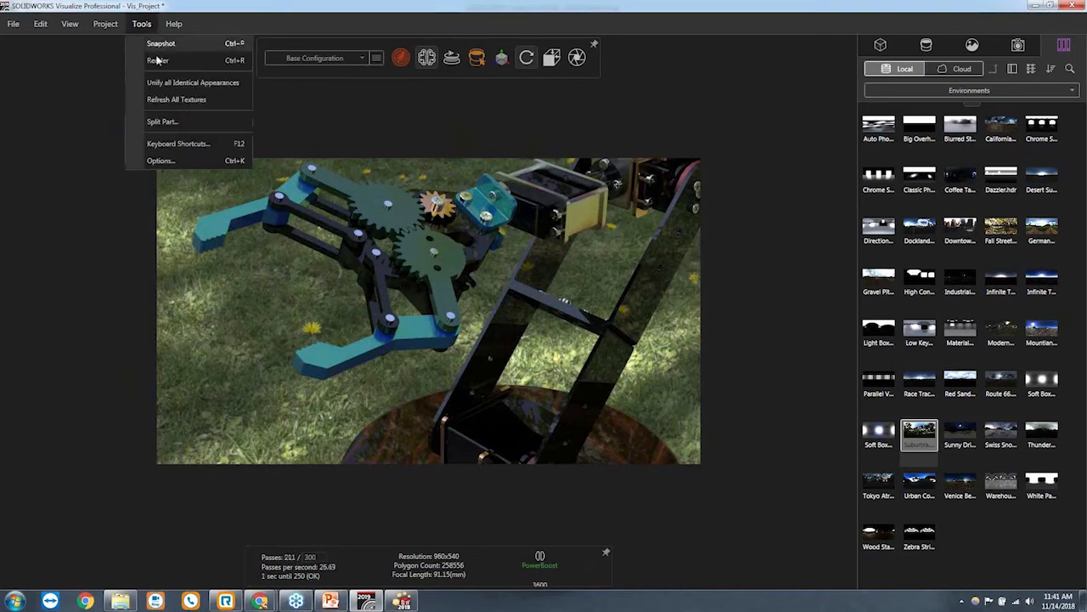
{"action": "left_click", "coordinate": [159, 60]}
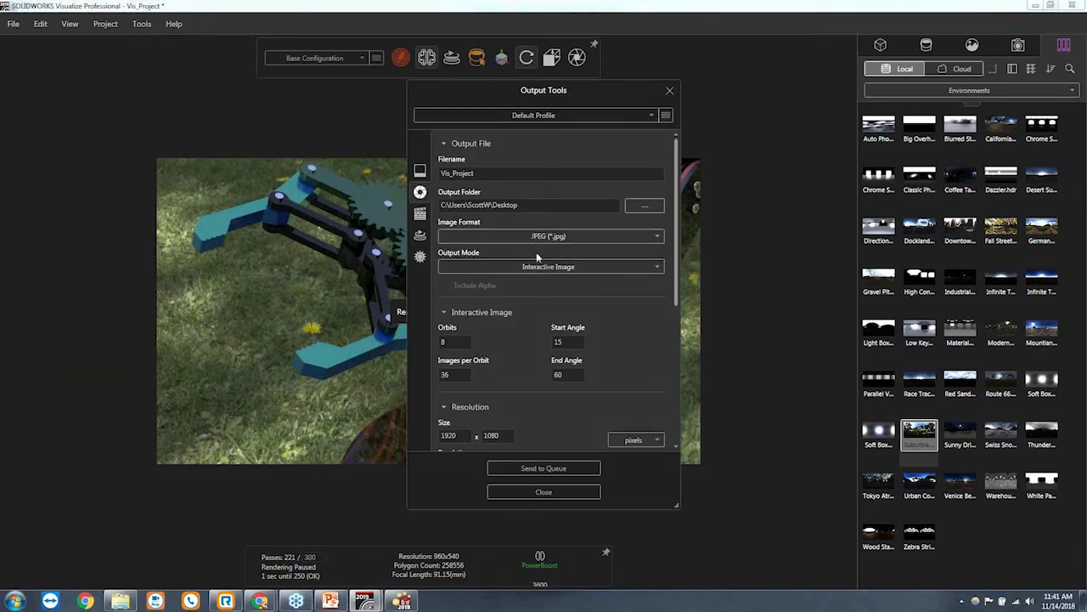
{"action": "left_click", "coordinate": [594, 270]}
{"action": "left_click", "coordinate": [488, 284]}
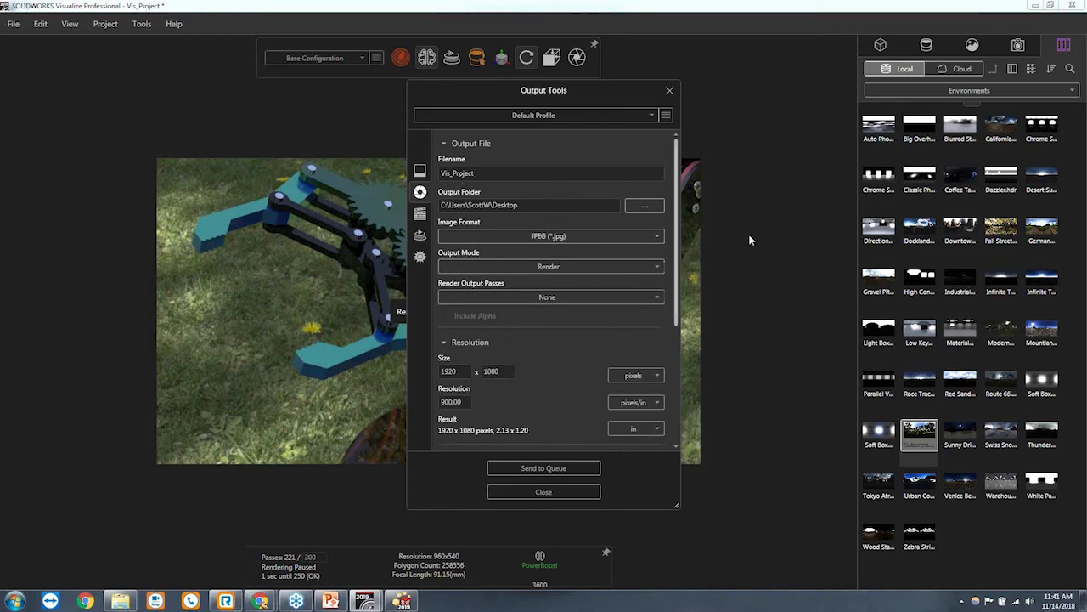
{"action": "left_click_drag", "start_coordinate": [678, 244], "coordinate": [672, 379]}
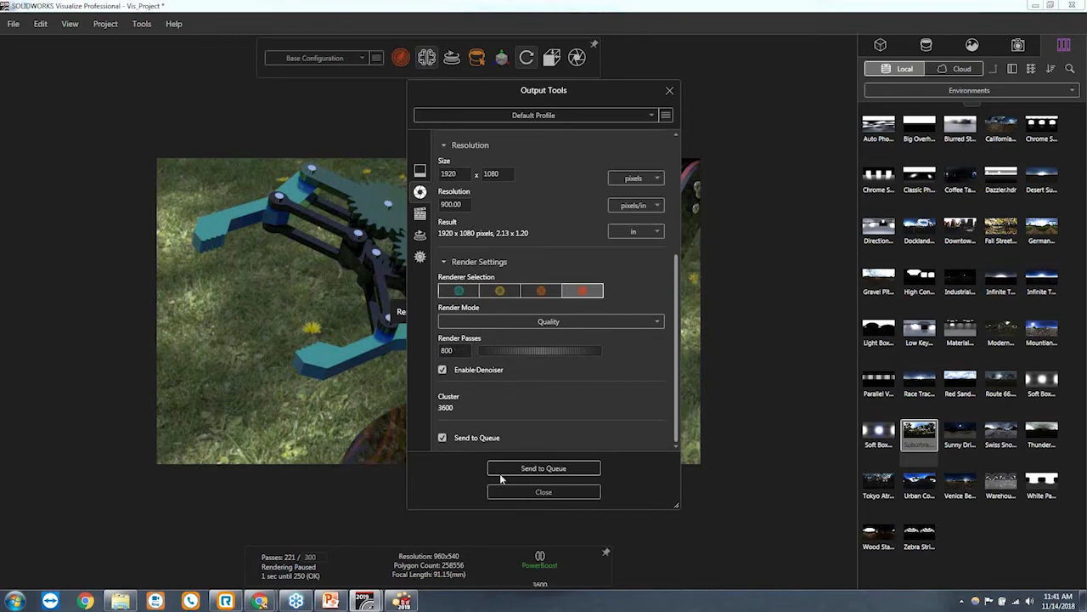
{"action": "left_click", "coordinate": [484, 439]}
{"action": "scroll", "coordinate": [674, 430], "scroll_direction": "down", "scroll_amount": 1}
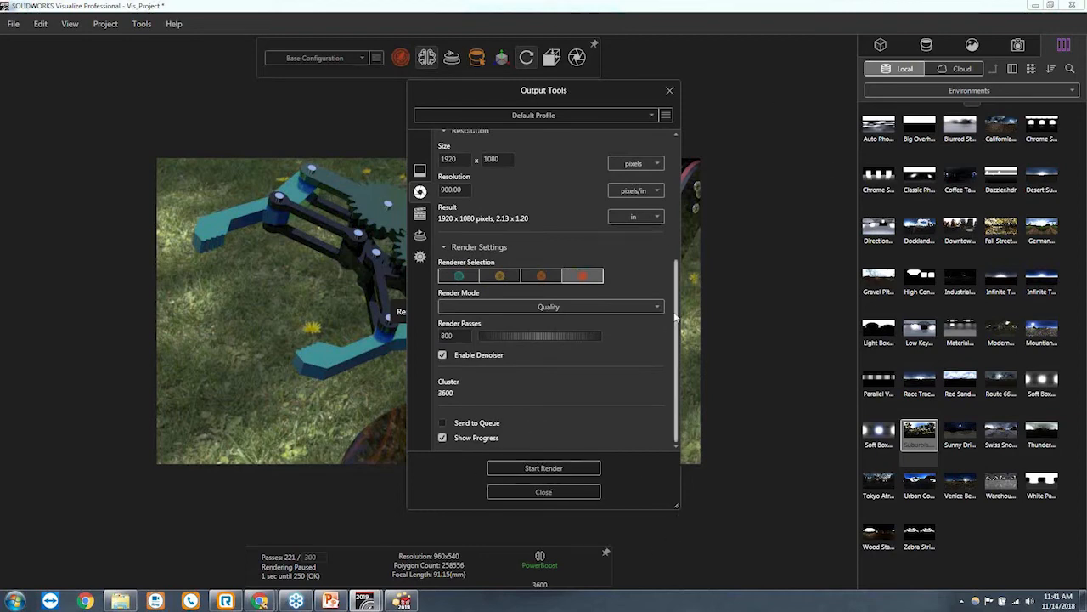
Check the available render output passes without choosing any, and set the output mode to Interactive Image
{"action": "left_click_drag", "start_coordinate": [674, 310], "coordinate": [675, 188]}
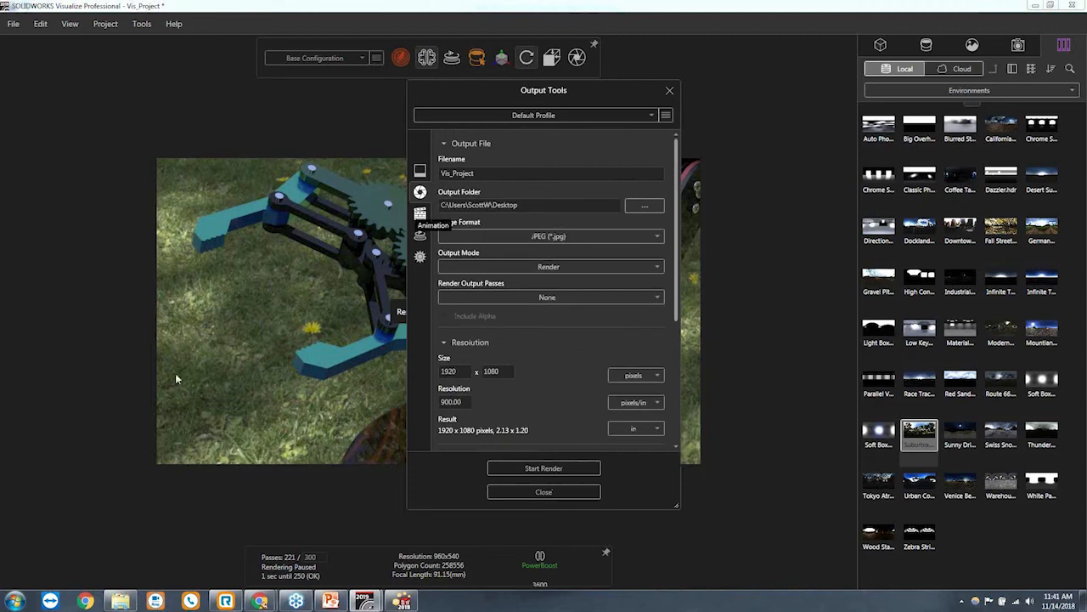
{"action": "left_click", "coordinate": [536, 297]}
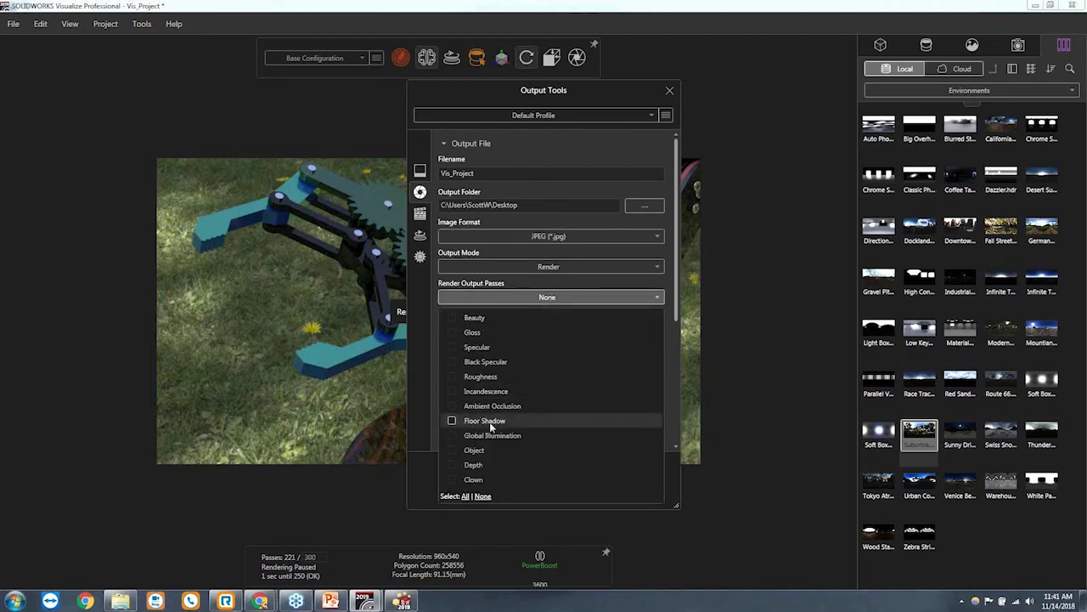
{"action": "left_click", "coordinate": [549, 293]}
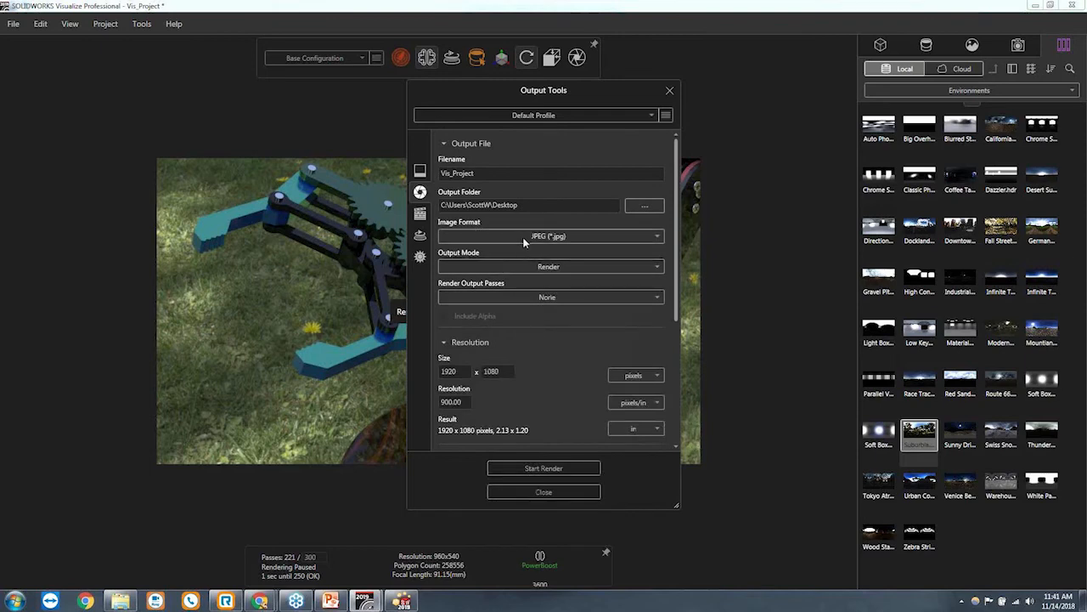
{"action": "left_click", "coordinate": [493, 266]}
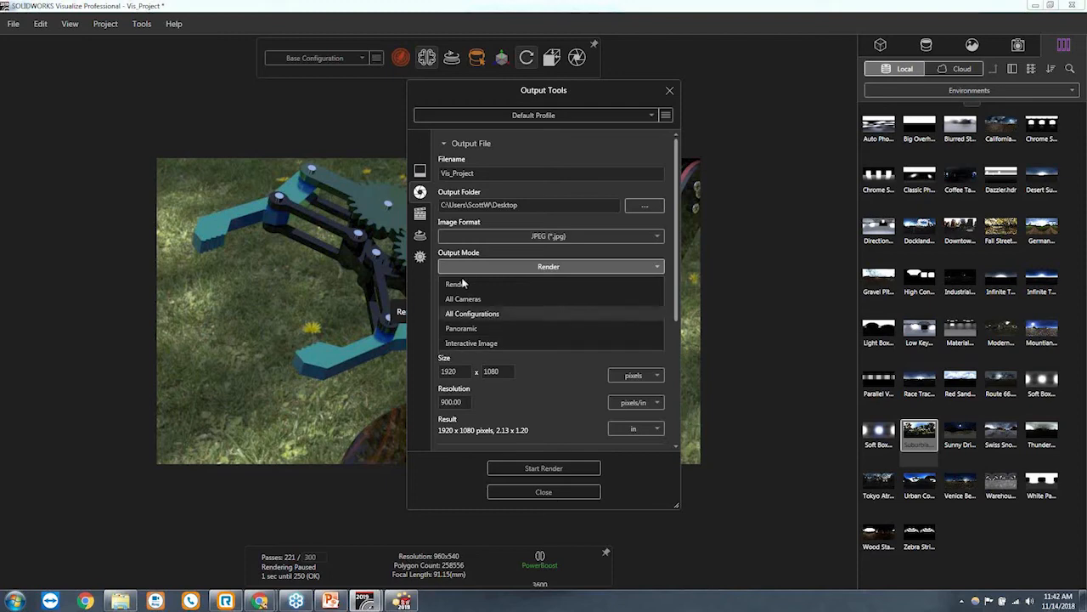
{"action": "left_click", "coordinate": [499, 344]}
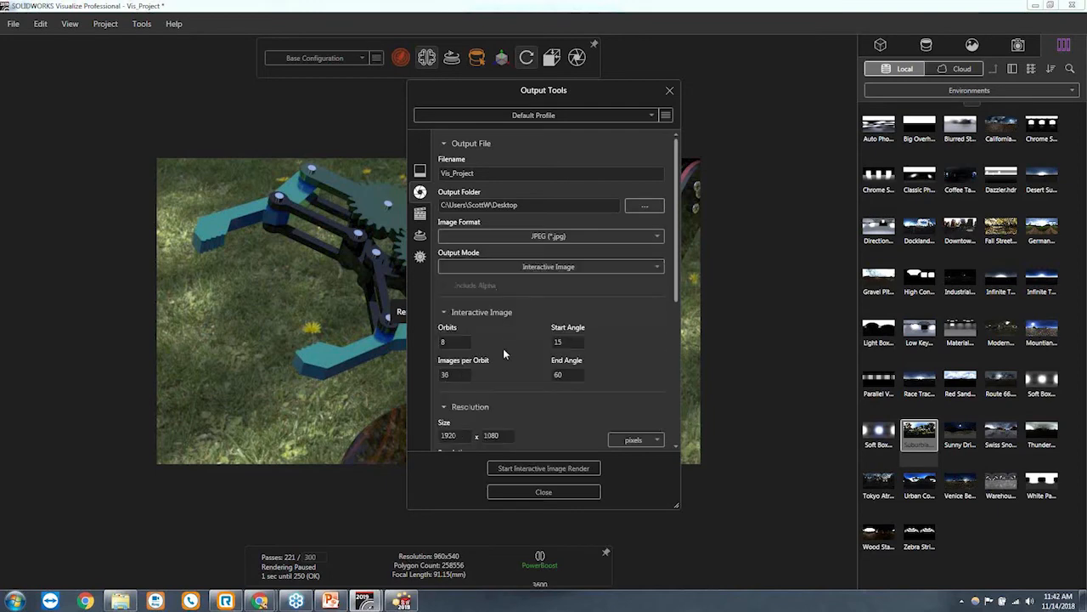
Move the Output Tools dialog clear of the gripper image and select the Images per Orbit value
{"action": "left_click_drag", "start_coordinate": [469, 90], "coordinate": [767, 131]}
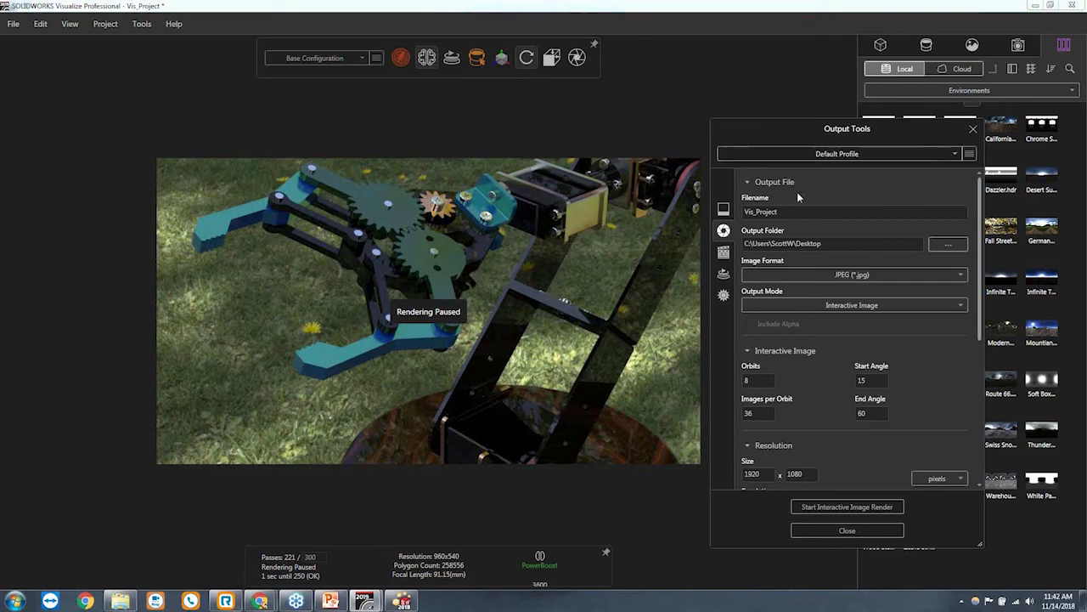
{"action": "left_click_drag", "start_coordinate": [901, 135], "coordinate": [743, 53]}
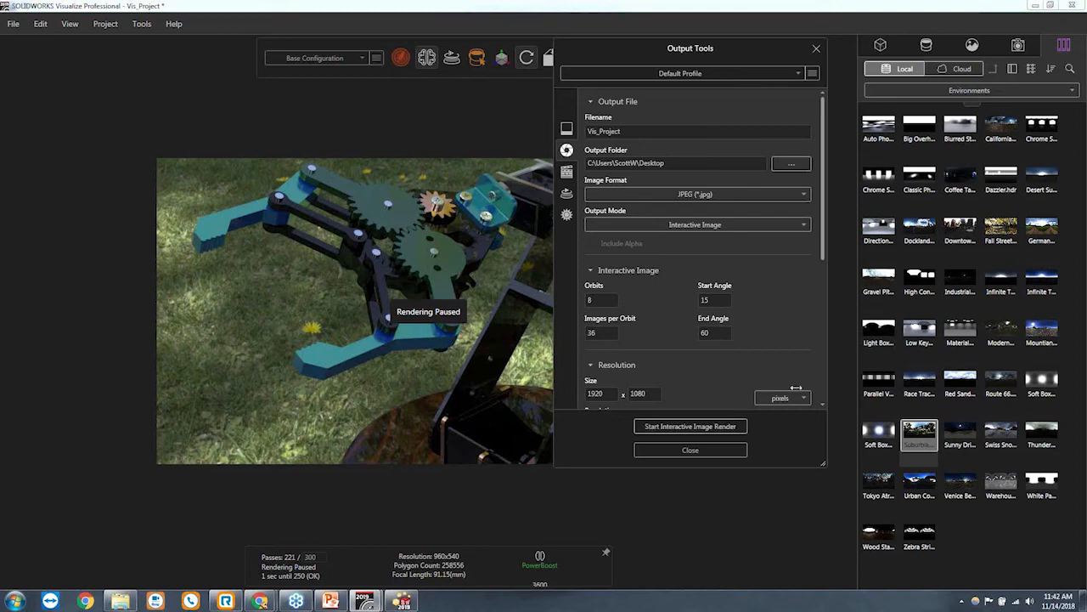
{"action": "double_click", "coordinate": [591, 336]}
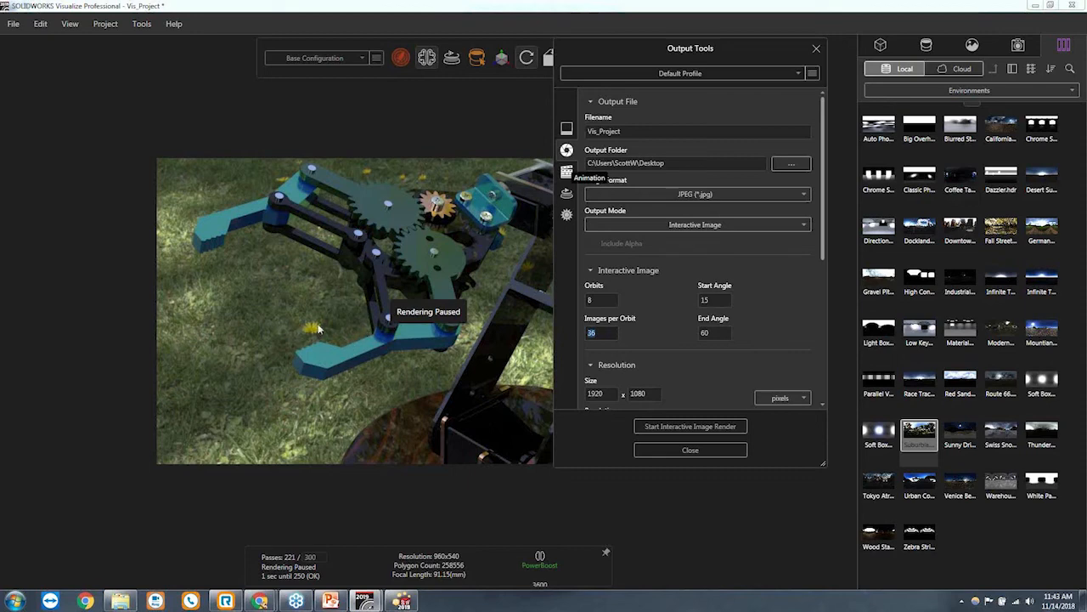
Switch to File Explorer and open the rendered frame Frame000010.jpg from the project's Data images folder
{"action": "left_click", "coordinate": [121, 602]}
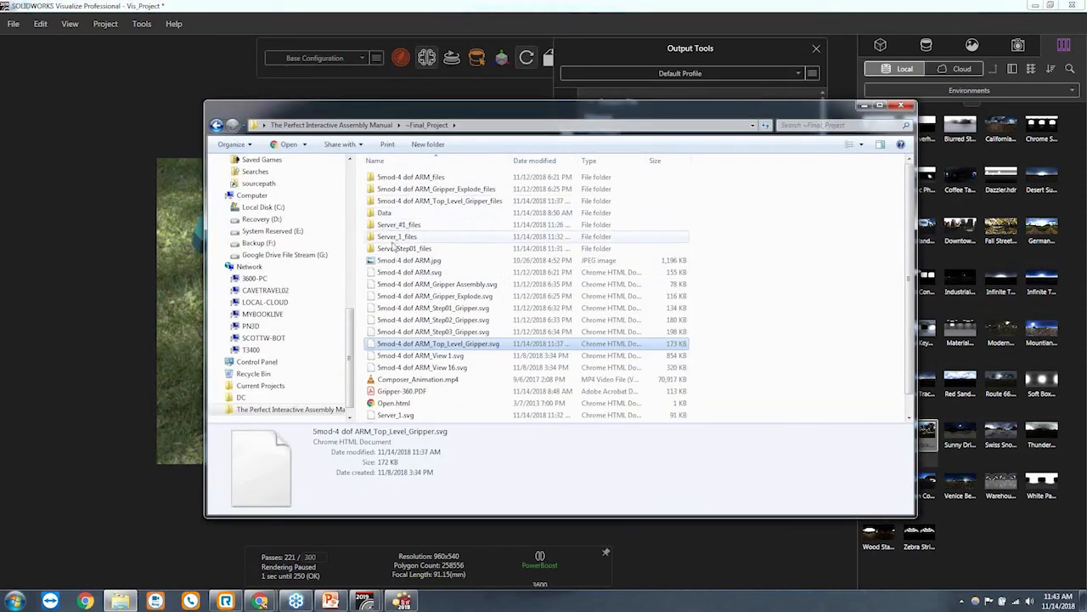
{"action": "double_click", "coordinate": [393, 213]}
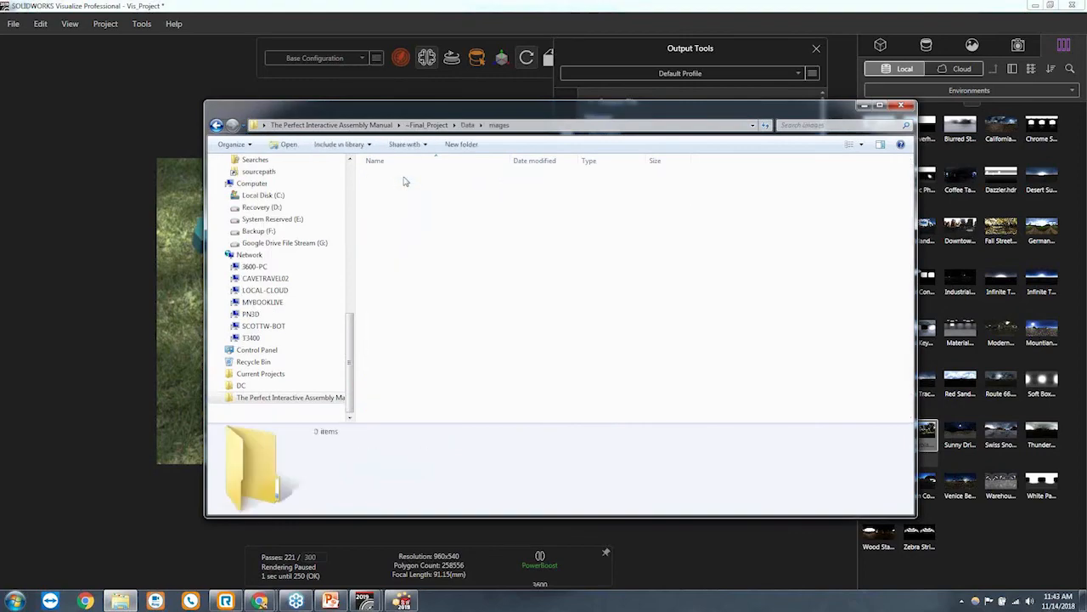
{"action": "double_click", "coordinate": [403, 177]}
{"action": "double_click", "coordinate": [394, 255]}
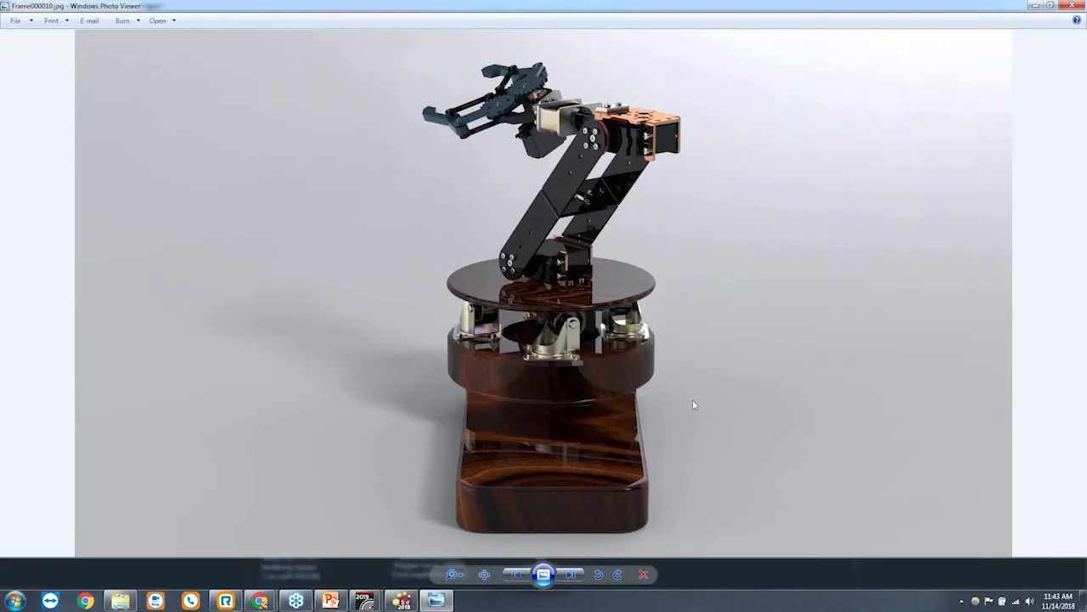
Browse forward through the rendered frames up to Frame000022.jpg to examine the robot arm's rotation, and close the photo viewer
{"action": "key", "text": "Right"}
{"action": "key", "text": "Right"}
{"action": "key", "text": "Right"}
{"action": "key", "text": "Right"}
{"action": "key", "text": "Right"}
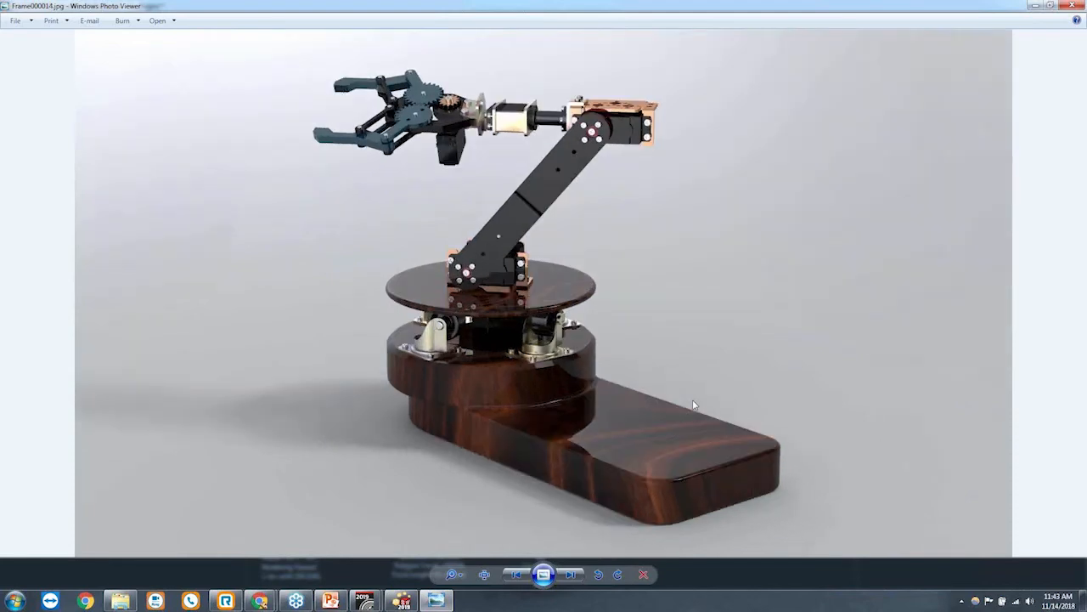
{"action": "key", "text": "Right"}
{"action": "key", "text": "Right"}
{"action": "key", "text": "Right"}
{"action": "key", "text": "Right"}
{"action": "key", "text": "Right"}
{"action": "key", "text": "Right"}
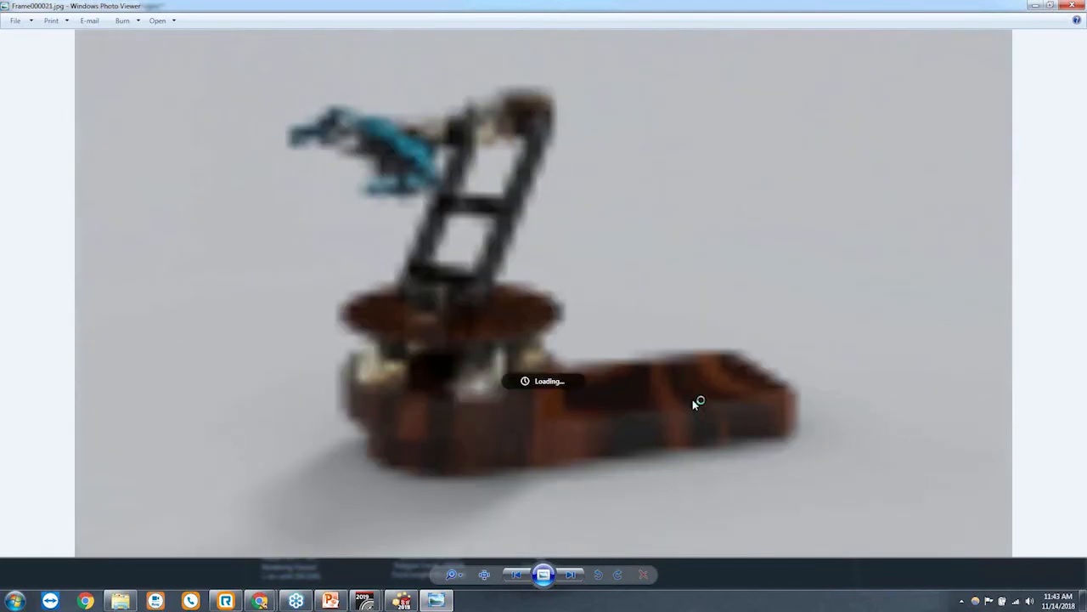
{"action": "key", "text": "Right"}
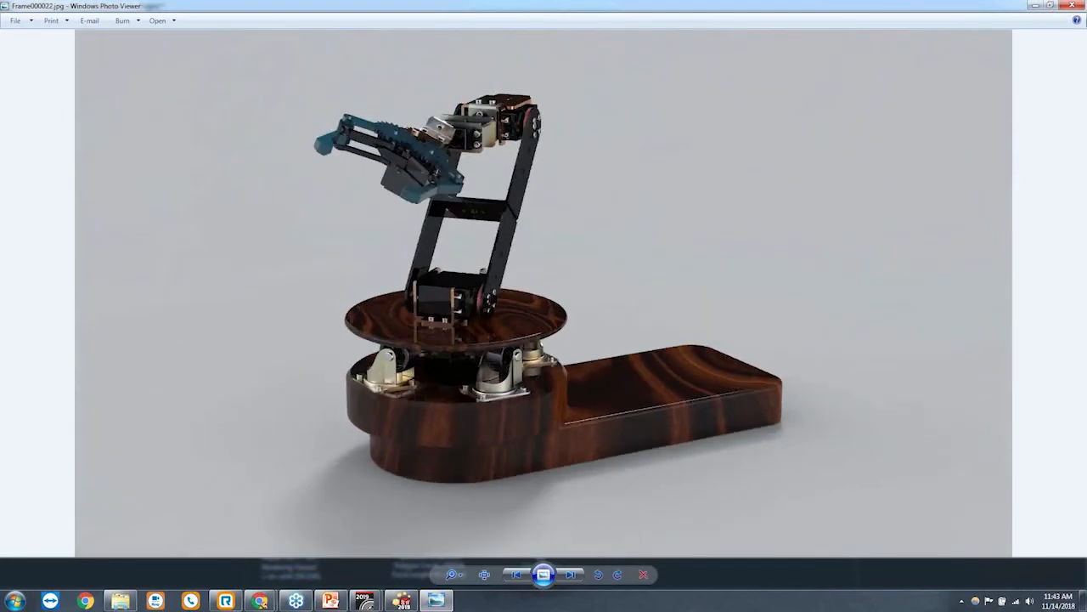
{"action": "left_click", "coordinate": [1072, 5]}
View Frame000159.jpg further down the images folder, close it and return to the ~Final_Project folder
{"action": "scroll", "coordinate": [759, 263], "scroll_direction": "down", "scroll_amount": 10}
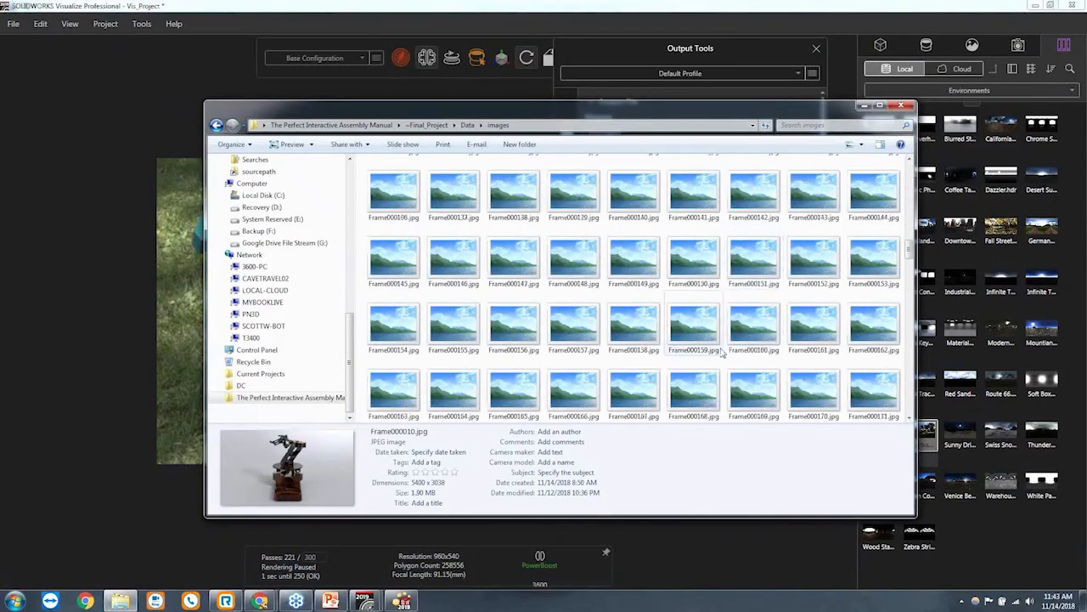
{"action": "double_click", "coordinate": [684, 327]}
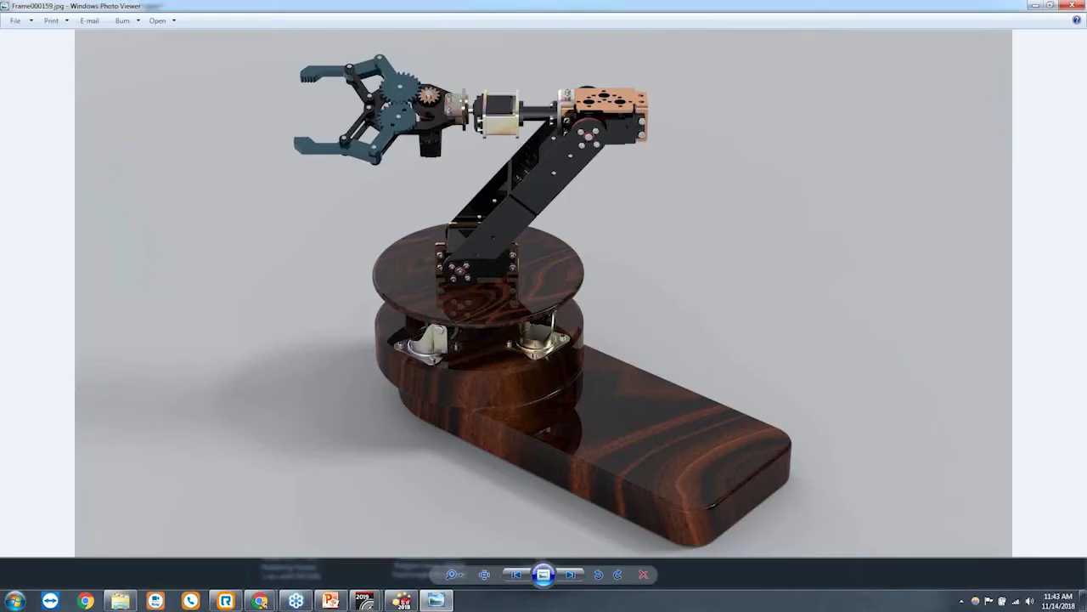
{"action": "left_click", "coordinate": [1074, 10]}
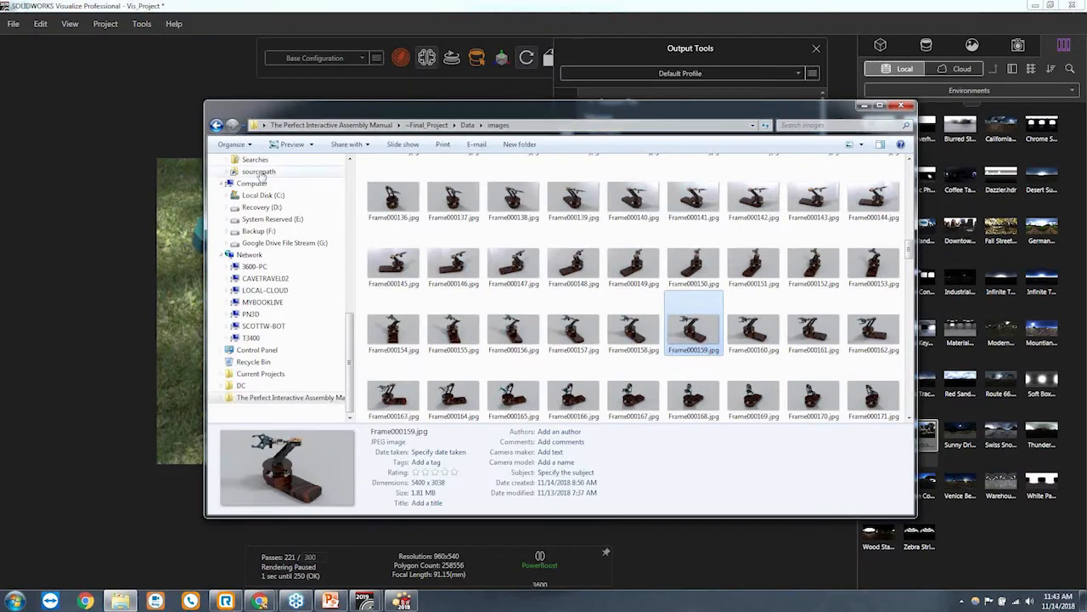
{"action": "left_click", "coordinate": [217, 125]}
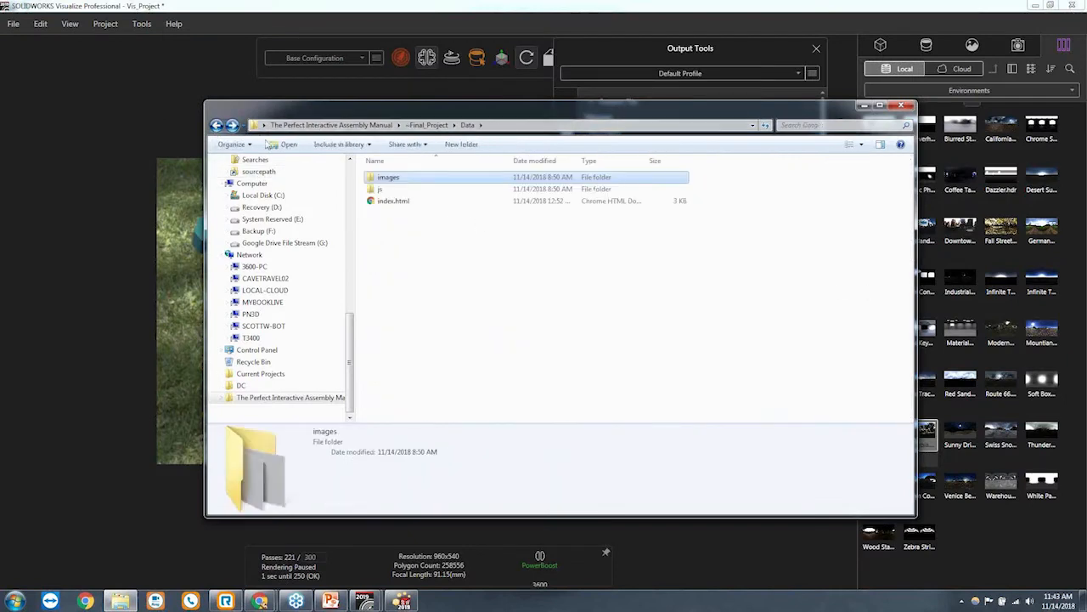
{"action": "left_click", "coordinate": [216, 125]}
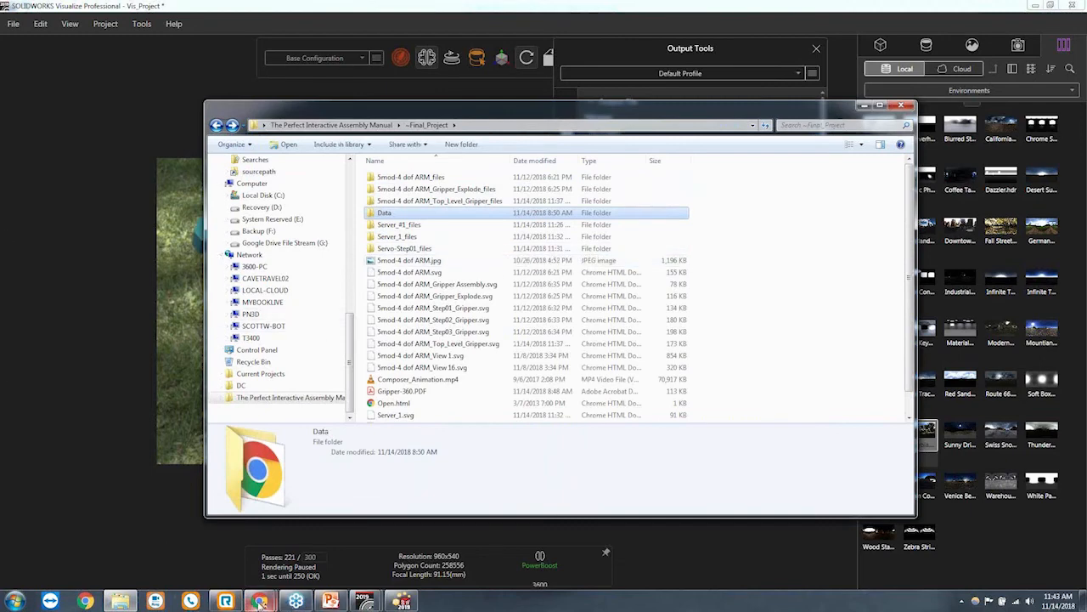
Switch to the Top Level Assembly page in Chrome, open its 3D viewer and rotate the rendered robot arm
{"action": "mouse_move", "coordinate": [259, 601]}
{"action": "left_click", "coordinate": [324, 537]}
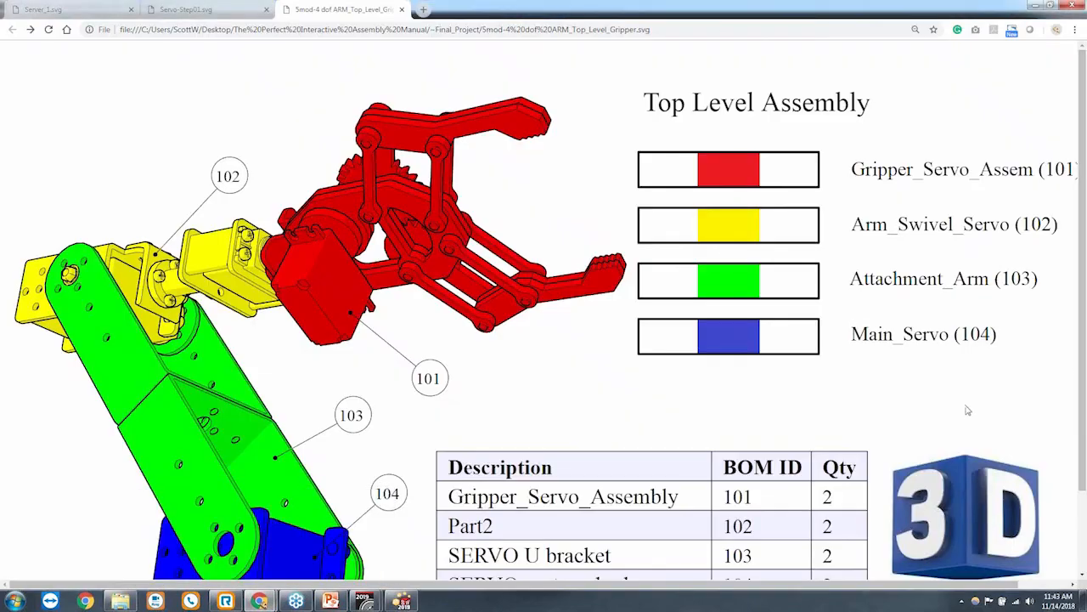
{"action": "left_click", "coordinate": [969, 497]}
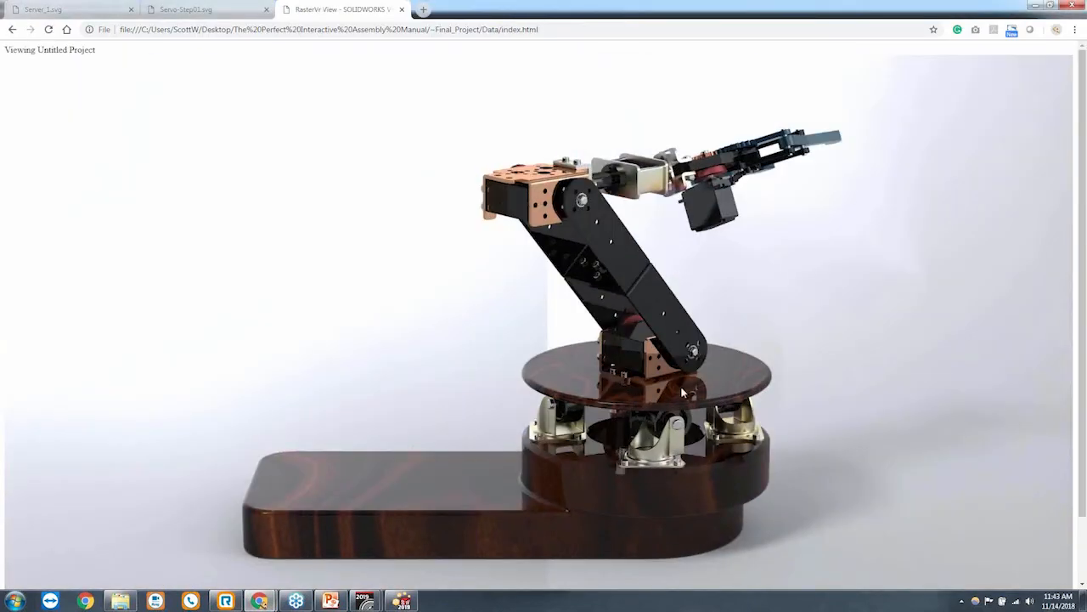
{"action": "left_click_drag", "start_coordinate": [680, 386], "coordinate": [450, 518]}
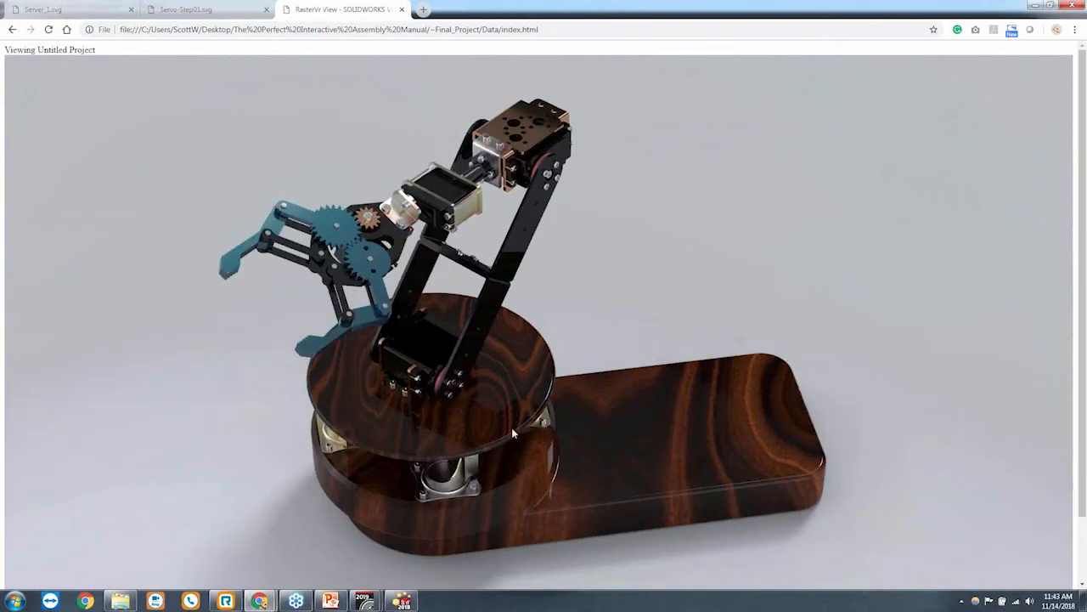
{"action": "left_click_drag", "start_coordinate": [605, 322], "coordinate": [582, 299]}
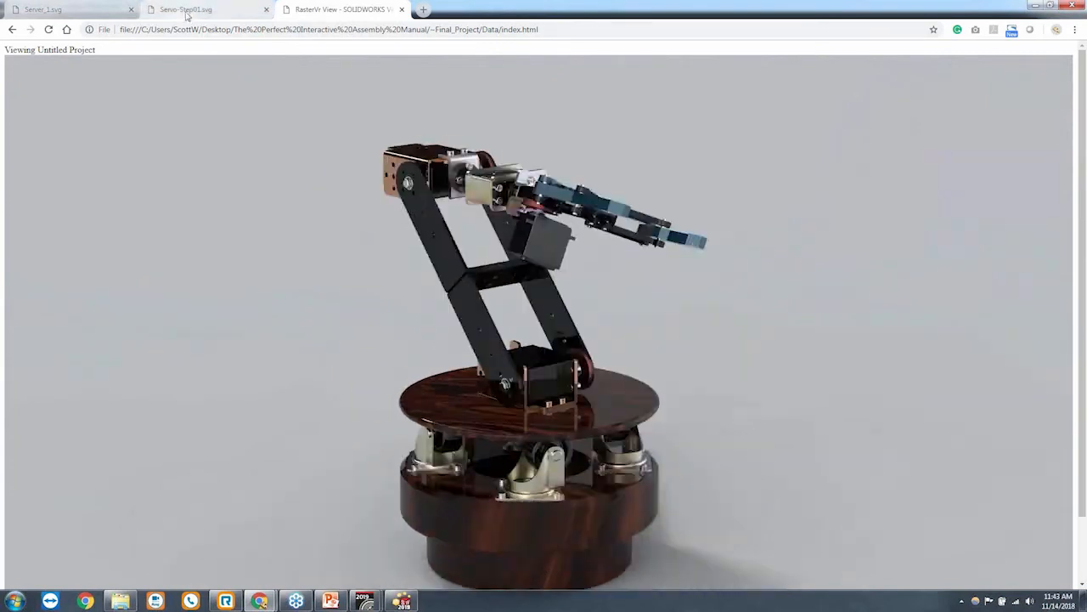
Switch to the Servo-Step01.svg page, try its Step 02 link and go back to the Server_1.svg page
{"action": "left_click", "coordinate": [188, 9]}
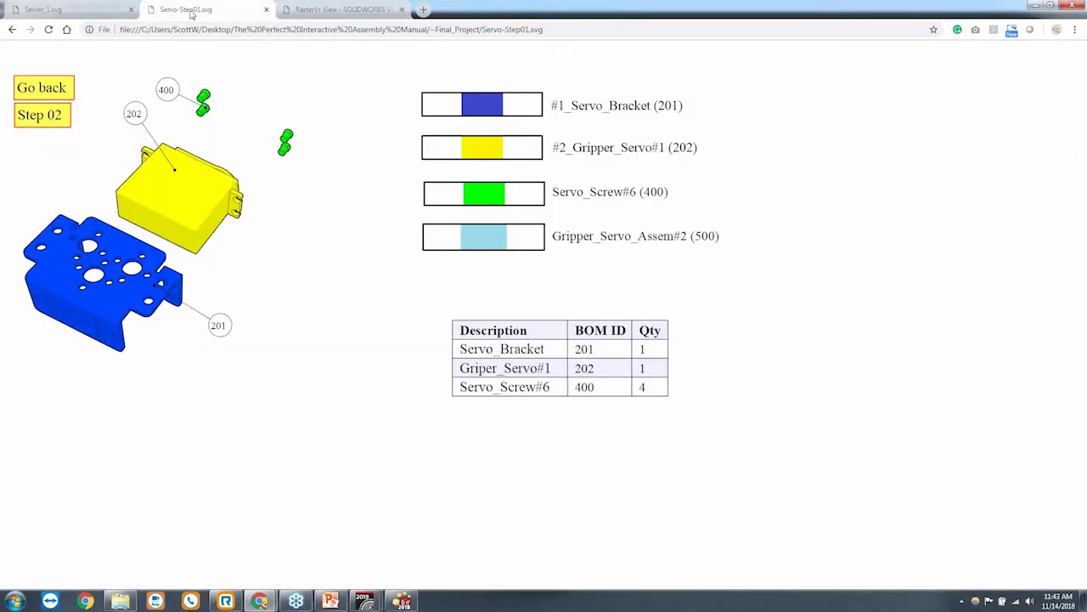
{"action": "left_click", "coordinate": [56, 96]}
{"action": "left_click", "coordinate": [51, 115]}
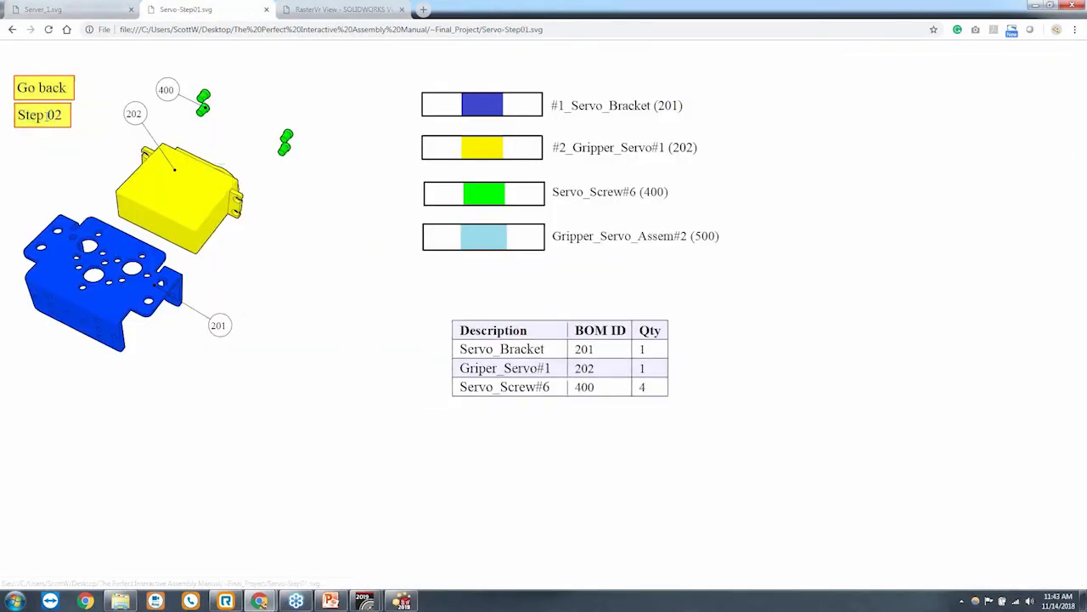
{"action": "left_click", "coordinate": [46, 95]}
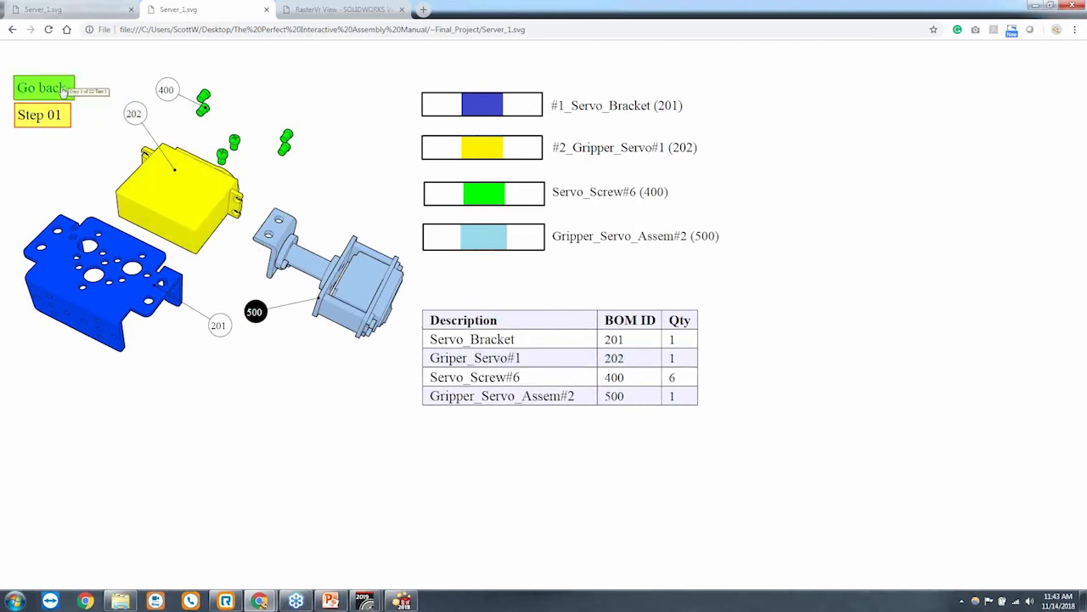